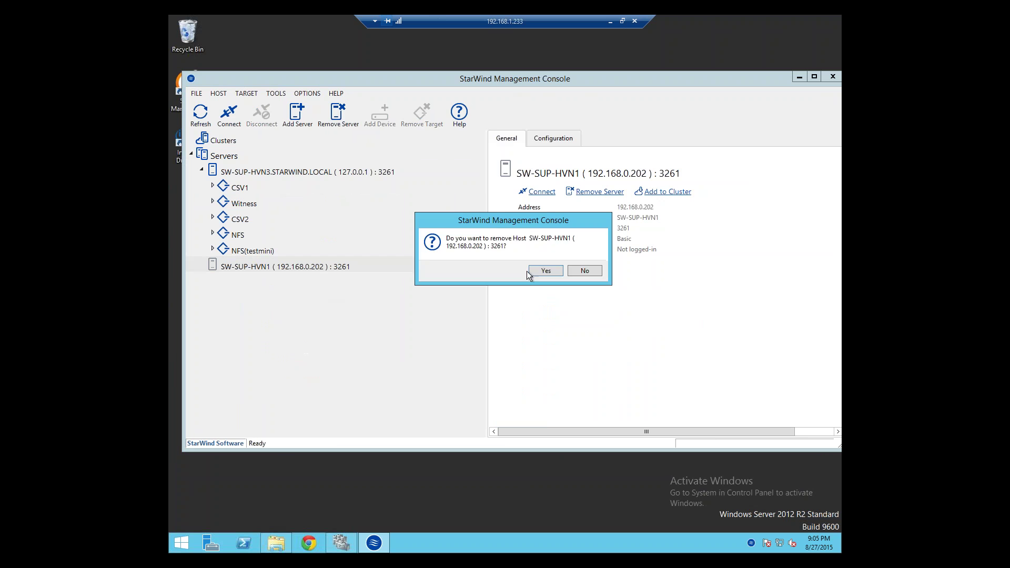
- Remove the host SW-SUP-HVN1 and add sw-sup-hv1 as a connected StarWind server on port 3261
{"action": "left_click", "coordinate": [540, 270]}
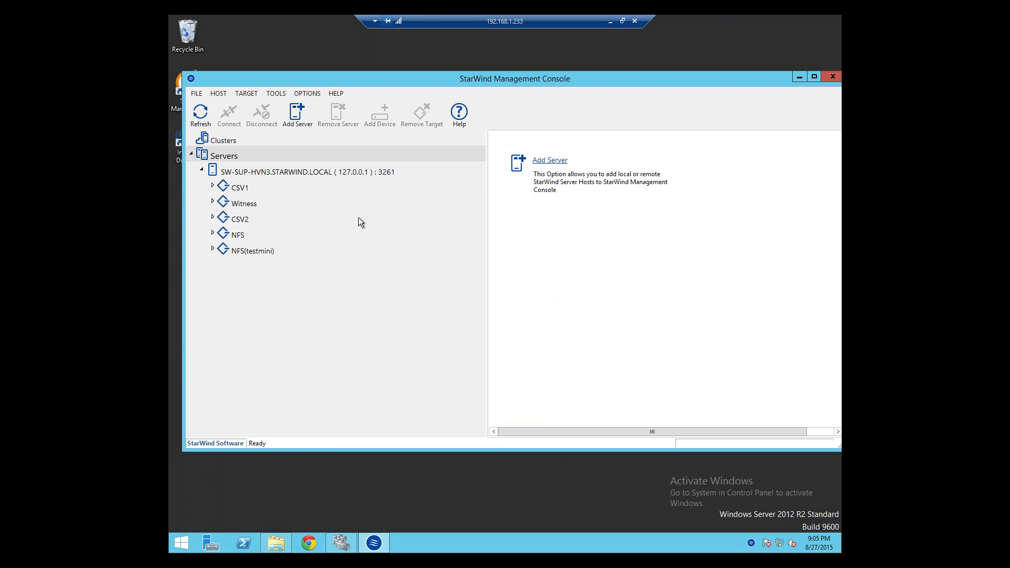
{"action": "right_click", "coordinate": [266, 156]}
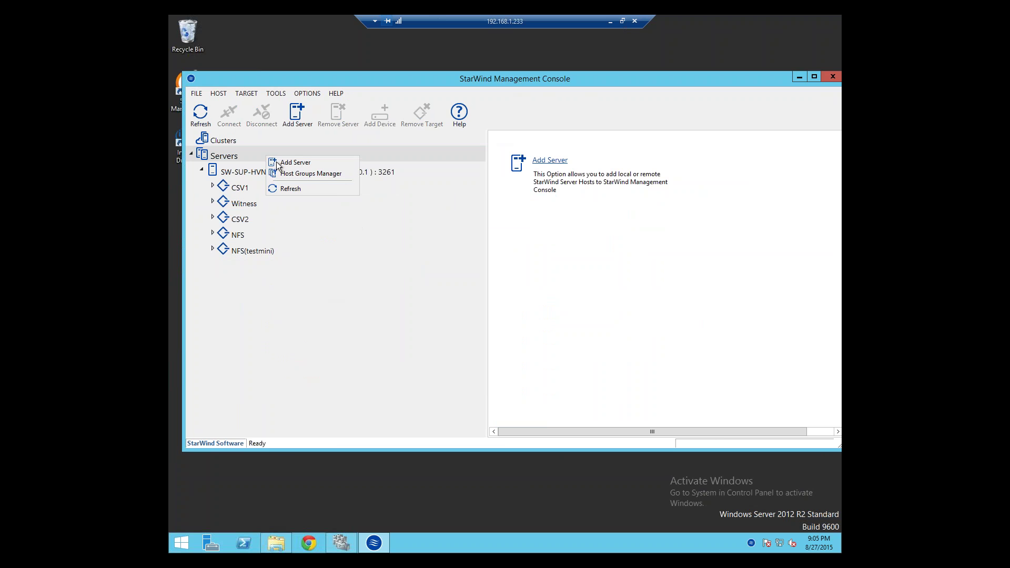
{"action": "left_click", "coordinate": [279, 162]}
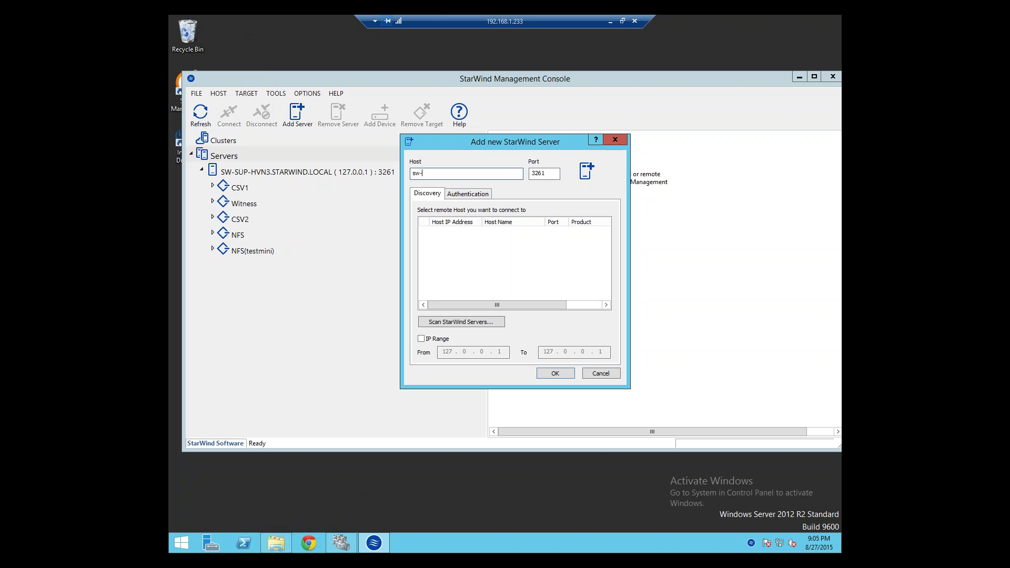
{"action": "type", "text": "sup-hv1"}
{"action": "key", "text": "Return"}
{"action": "double_click", "coordinate": [302, 265]}
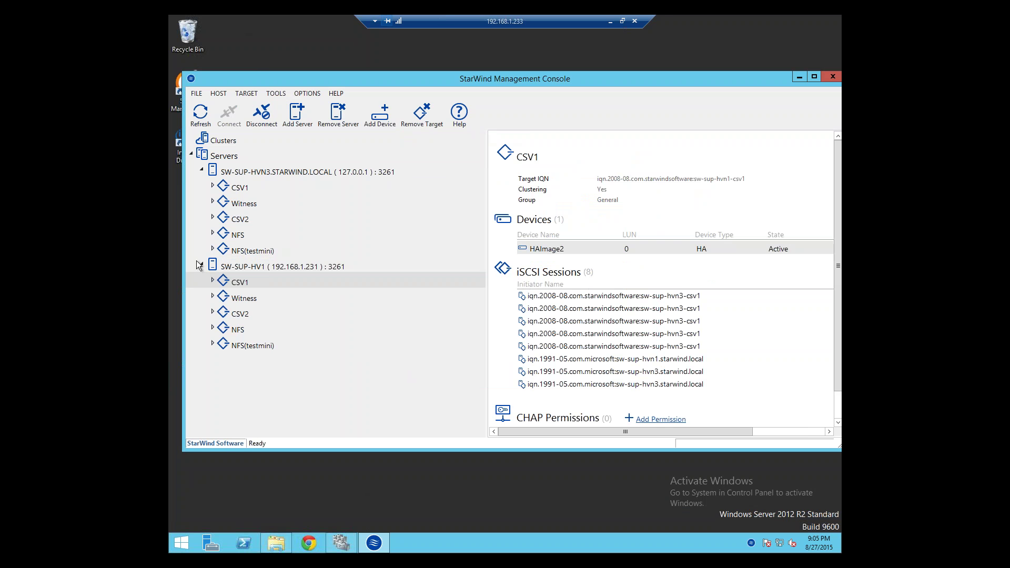
- Examine the NFS(testmini) and NFS targets on SW-SUP-HV1 and the StarWind Cache Devices folder on the local SSD (E:) drive
{"action": "left_click", "coordinate": [252, 345]}
{"action": "left_click", "coordinate": [241, 328]}
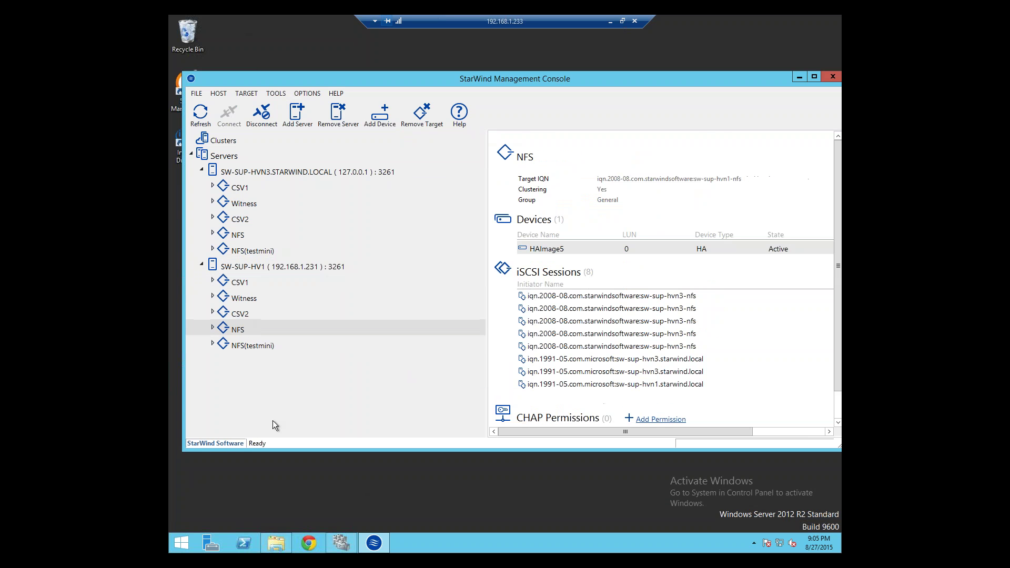
{"action": "left_click", "coordinate": [273, 543]}
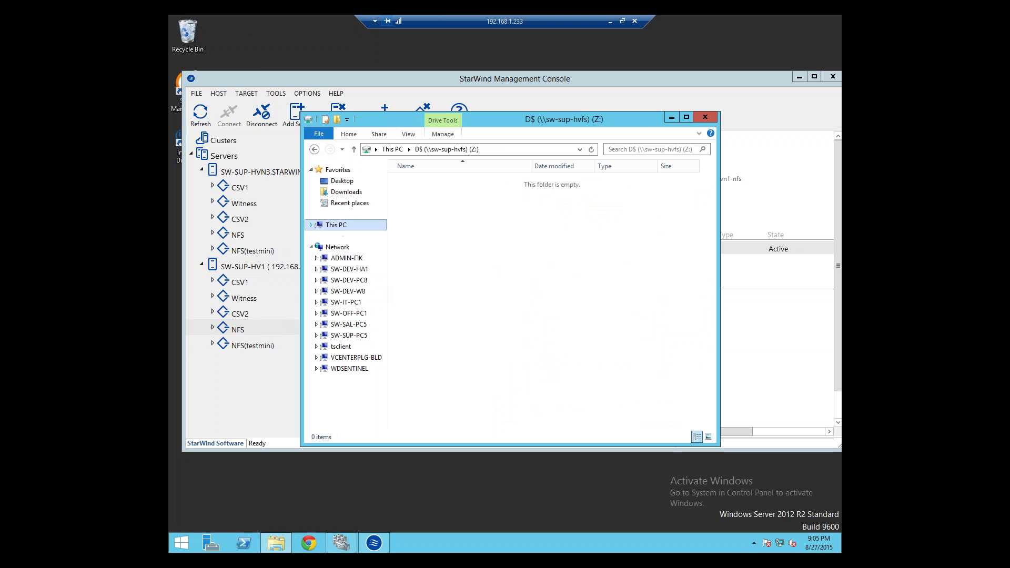
{"action": "left_click", "coordinate": [343, 303]}
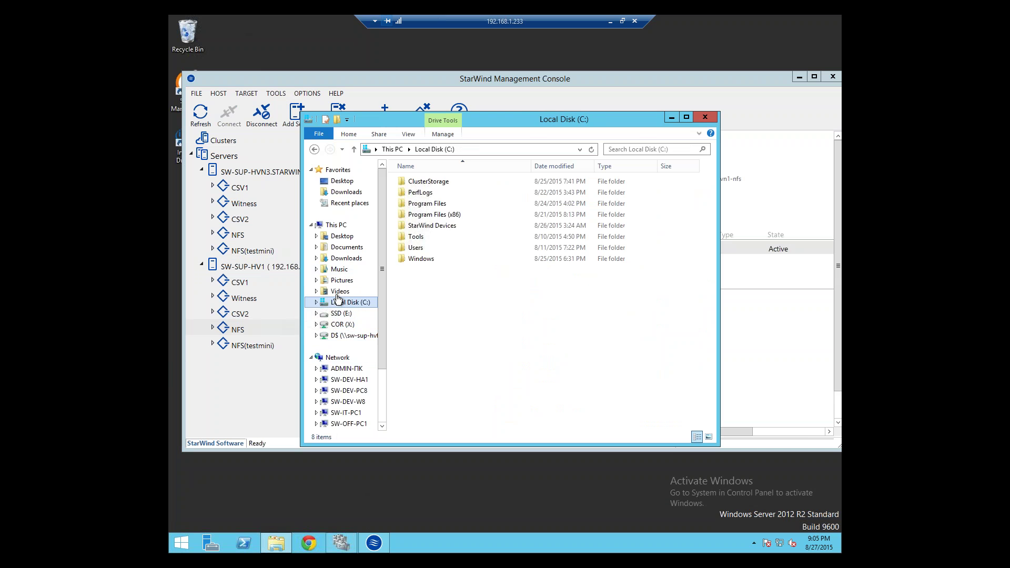
{"action": "left_click", "coordinate": [335, 224]}
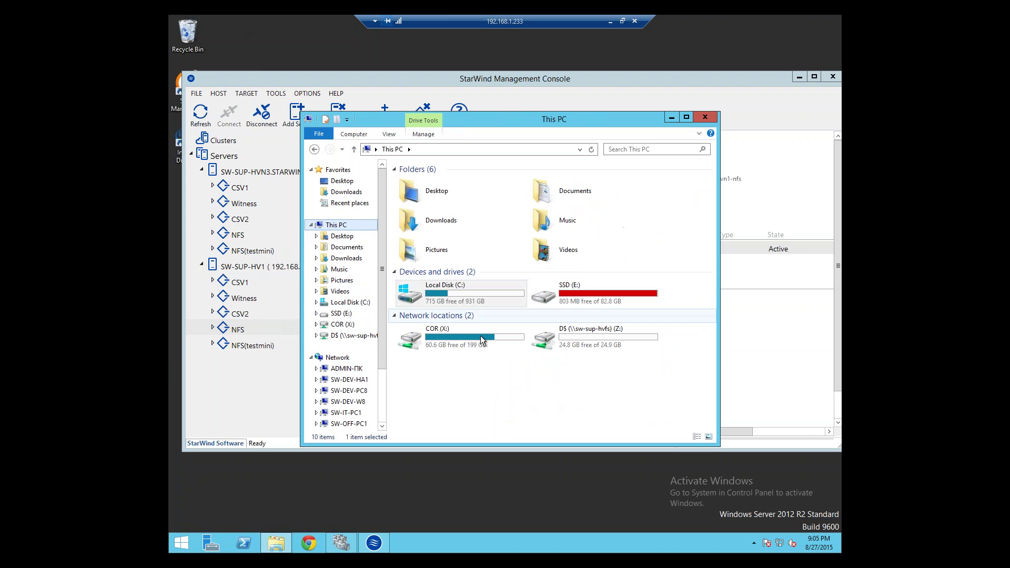
{"action": "double_click", "coordinate": [589, 282]}
{"action": "left_click", "coordinate": [415, 182]}
{"action": "double_click", "coordinate": [416, 181]}
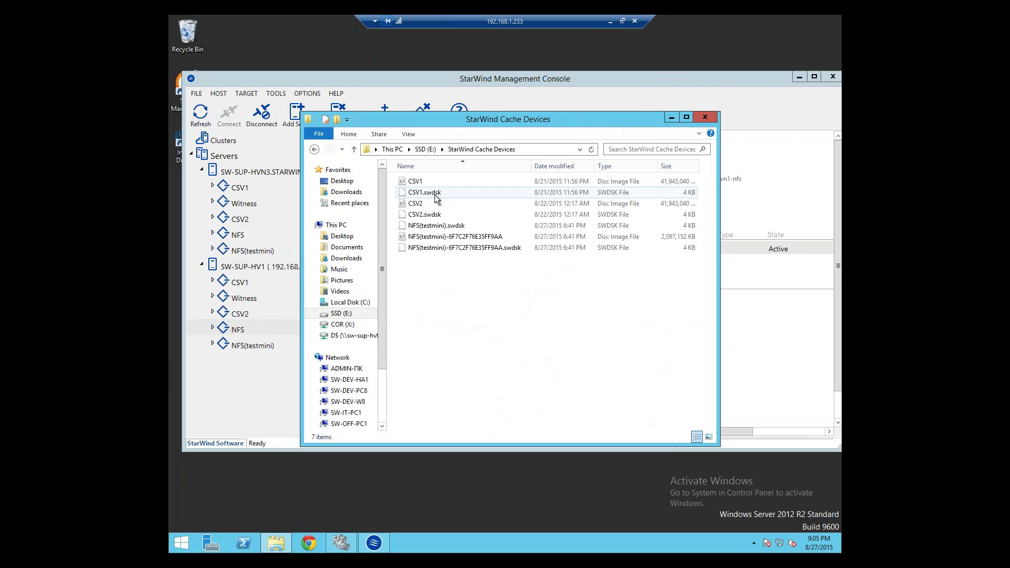
- Review the CSV1, NFS and NFS(testmini) targets of the server SW-SUP-HVN3 in StarWind Management Console
{"action": "left_click", "coordinate": [244, 189]}
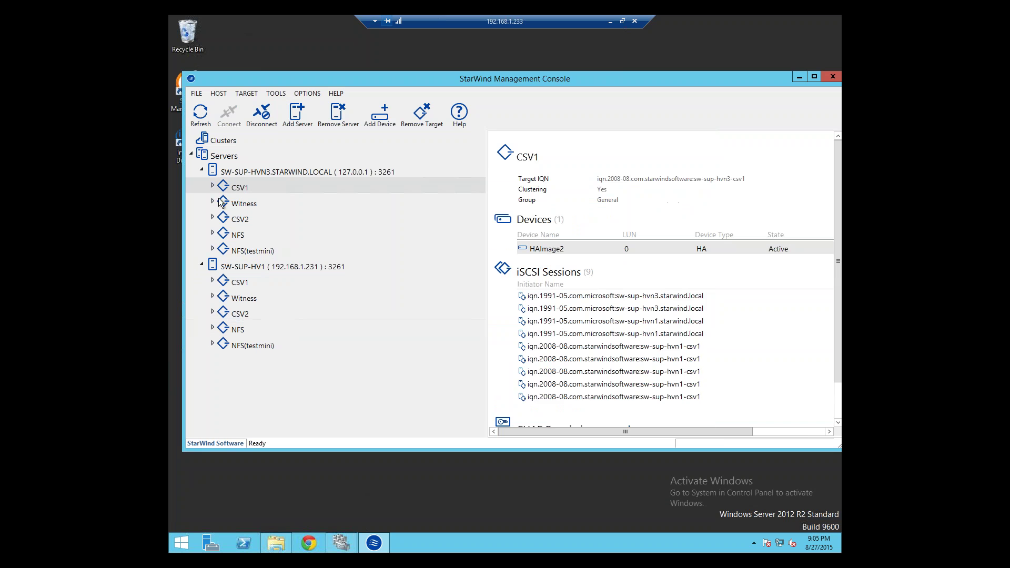
{"action": "left_click", "coordinate": [236, 234]}
{"action": "left_click", "coordinate": [247, 251]}
{"action": "right_click", "coordinate": [253, 267]}
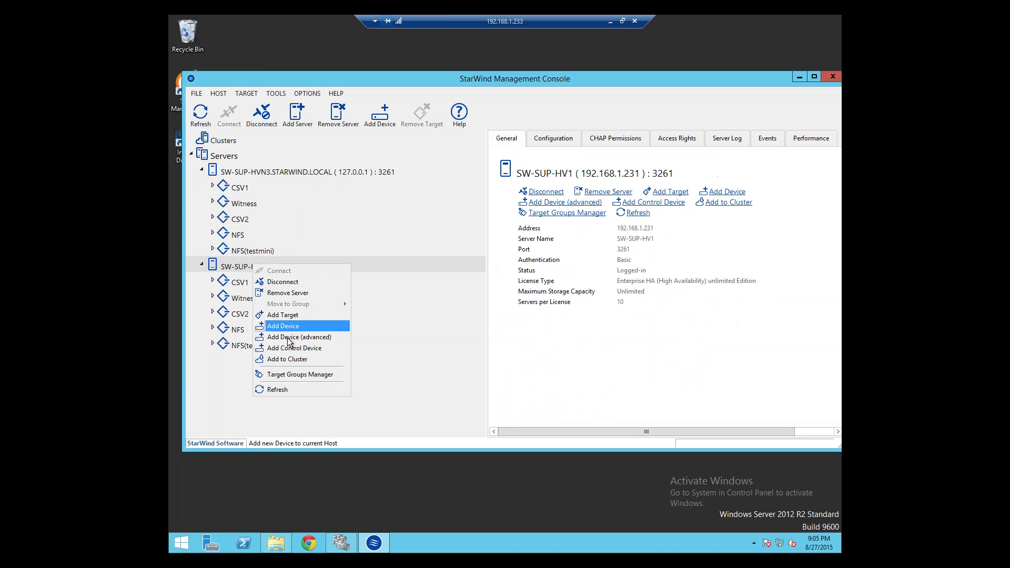
{"action": "left_click", "coordinate": [425, 363]}
{"action": "left_click", "coordinate": [603, 370]}
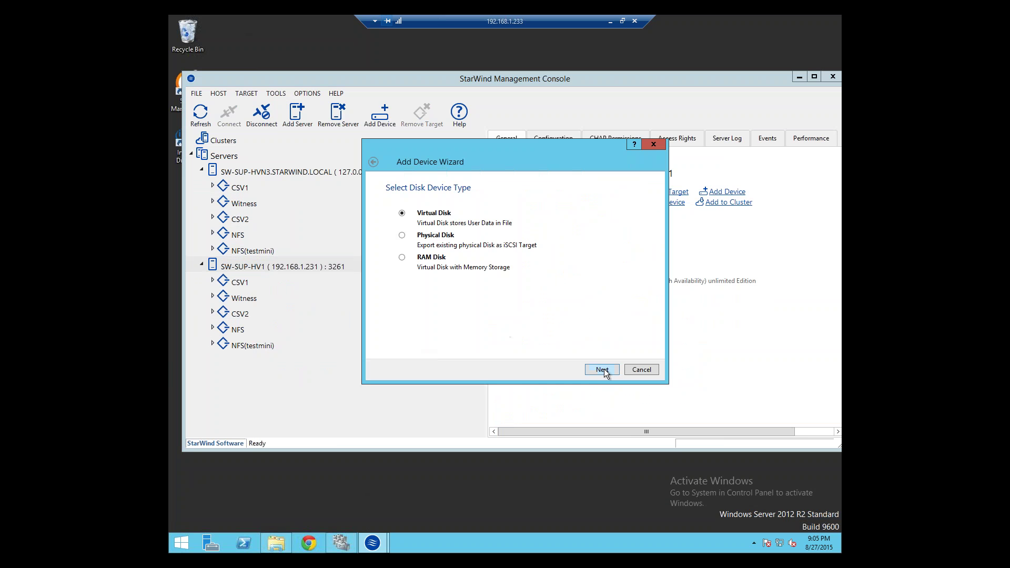
{"action": "left_click", "coordinate": [372, 165]}
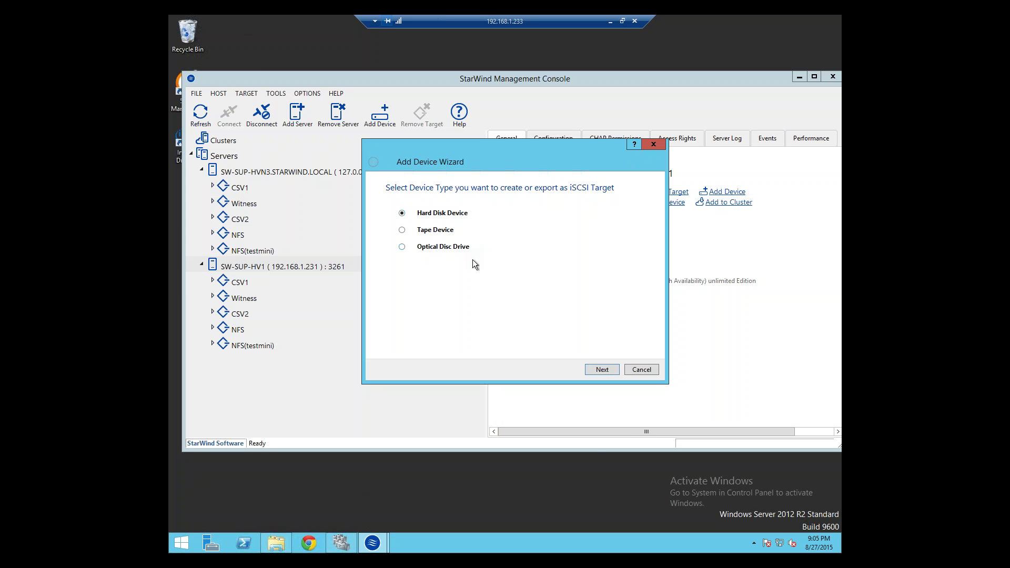
{"action": "left_click", "coordinate": [651, 371]}
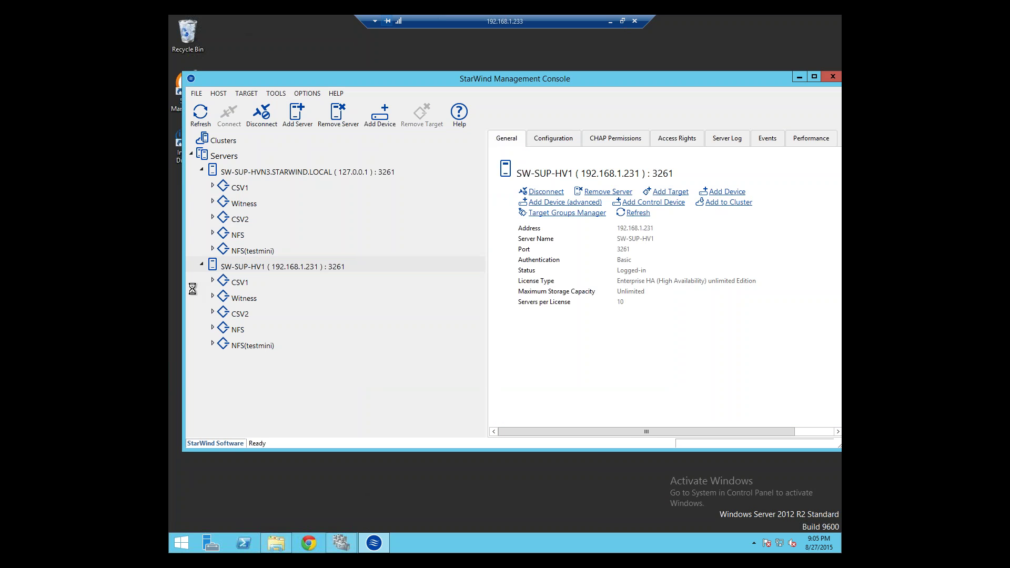
- Start adding an advanced device on SW-SUP-HV1 as a Hard Disk Device of the Virtual Disk type
{"action": "right_click", "coordinate": [257, 265]}
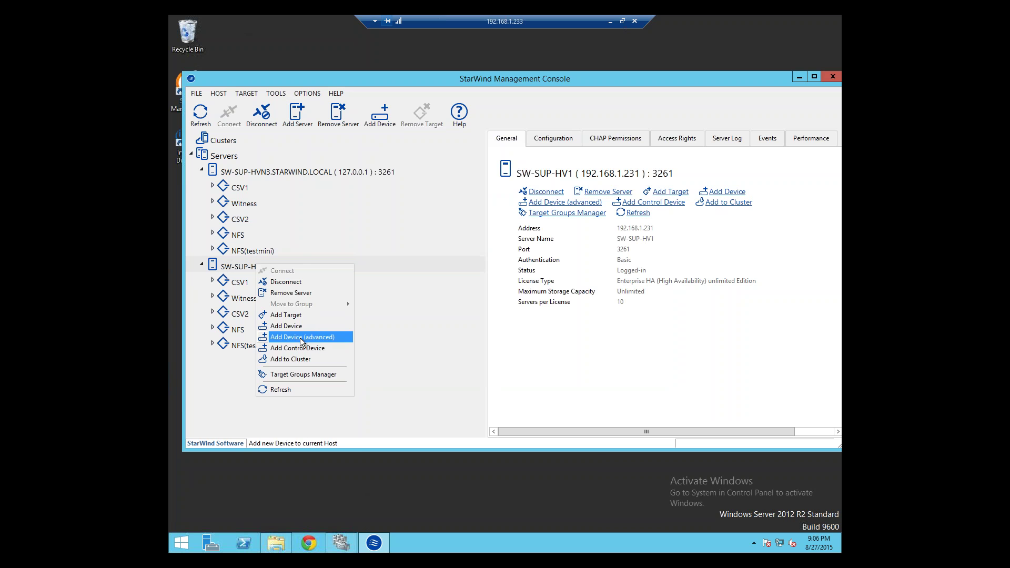
{"action": "left_click", "coordinate": [300, 338]}
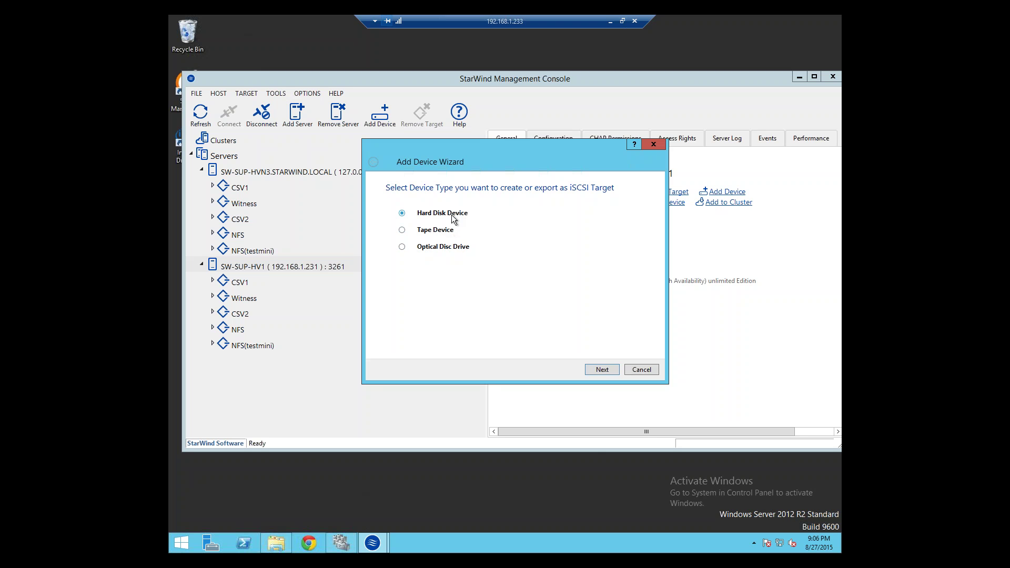
{"action": "left_click", "coordinate": [602, 370]}
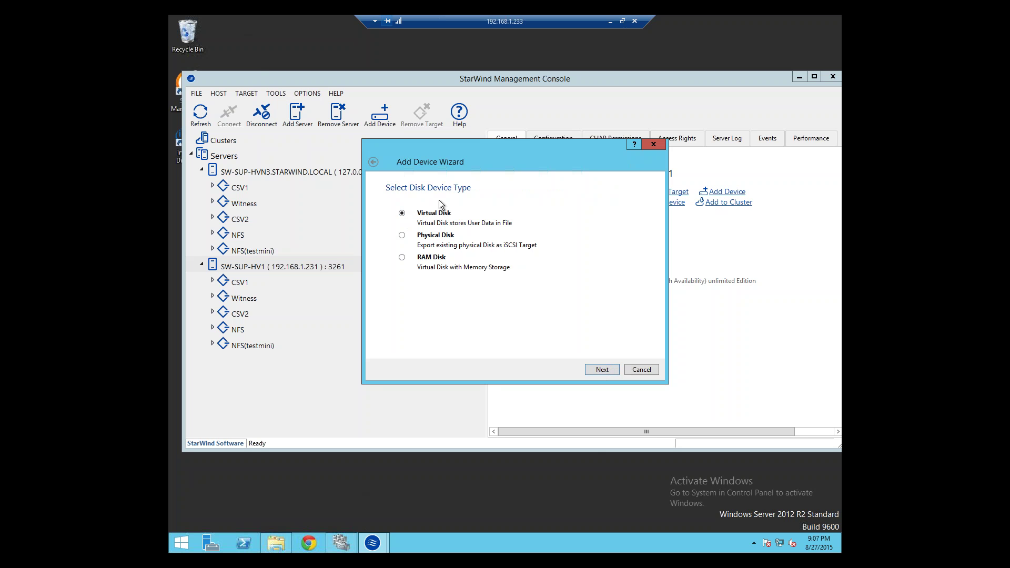
{"action": "left_click", "coordinate": [418, 239]}
{"action": "left_click", "coordinate": [432, 261]}
{"action": "left_click", "coordinate": [599, 370]}
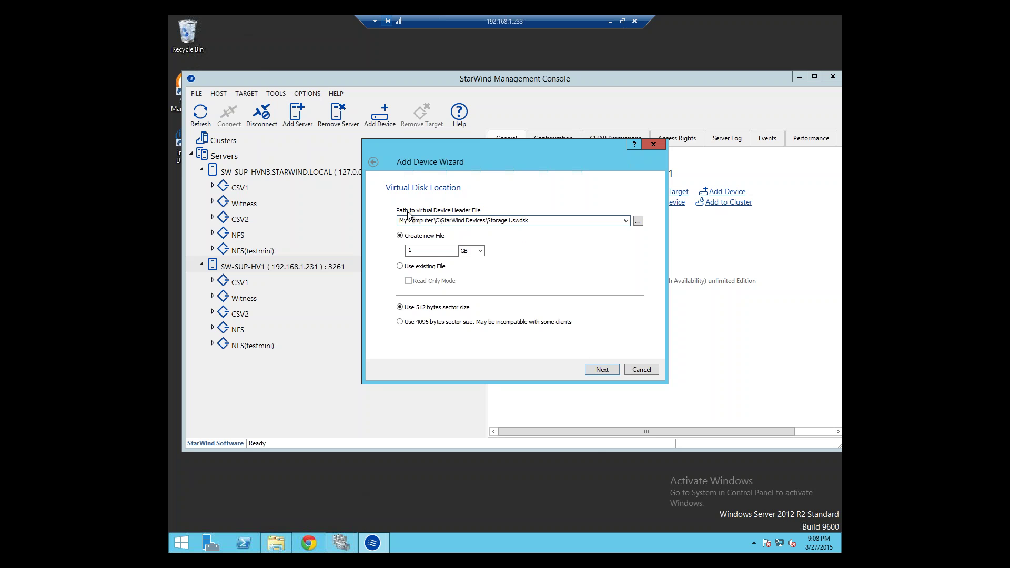
- Set the virtual disk's header file to Tap Room Device in the StarWind Cache Devices folder on drive E
{"action": "left_click", "coordinate": [638, 220]}
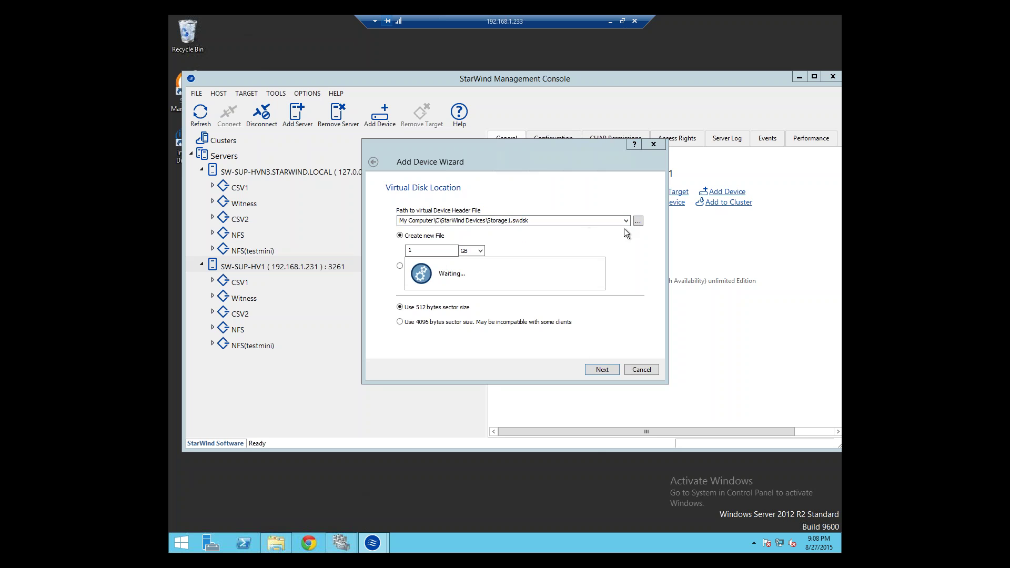
{"action": "left_click", "coordinate": [336, 189]}
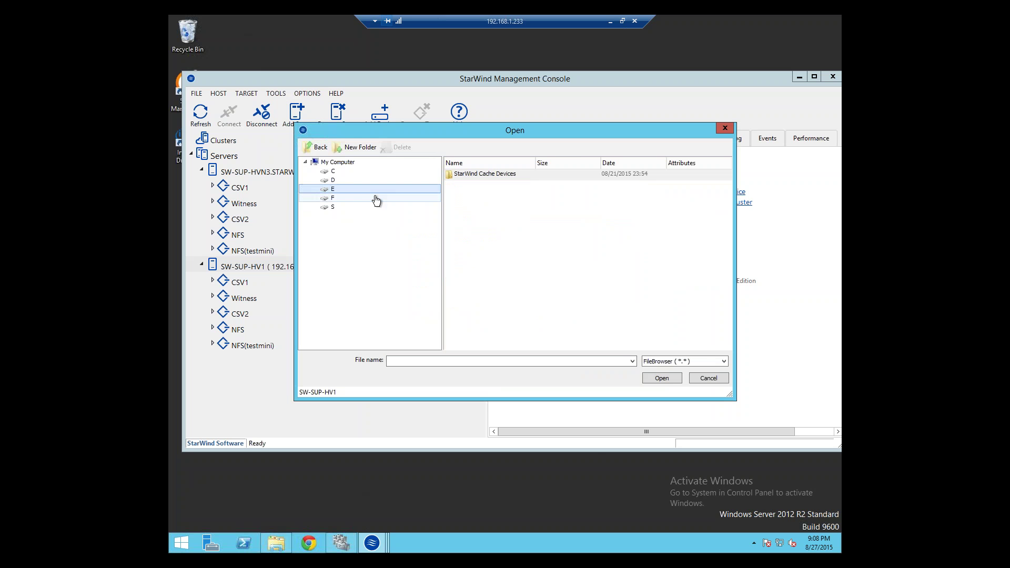
{"action": "double_click", "coordinate": [469, 177]}
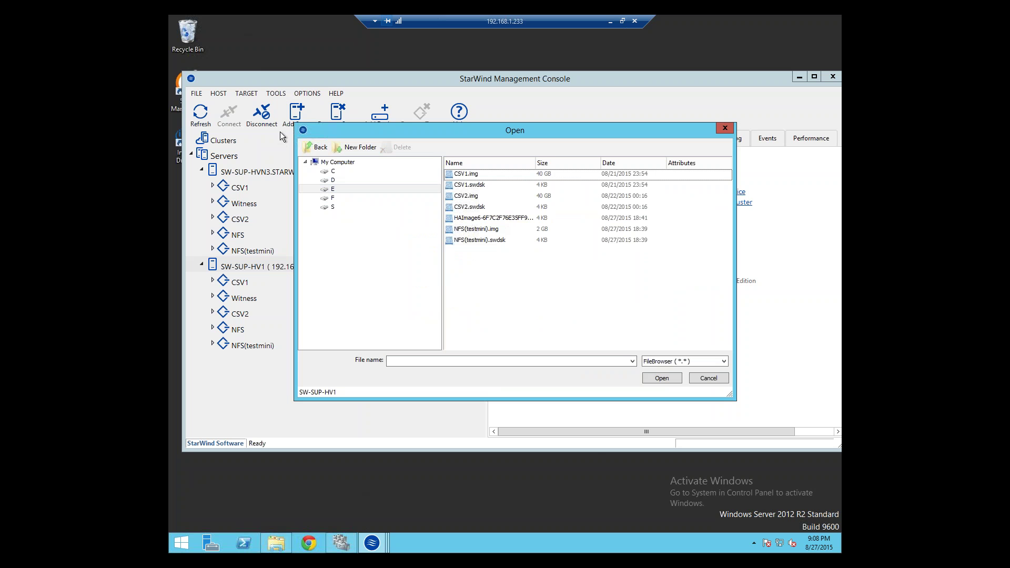
{"action": "left_click", "coordinate": [403, 361]}
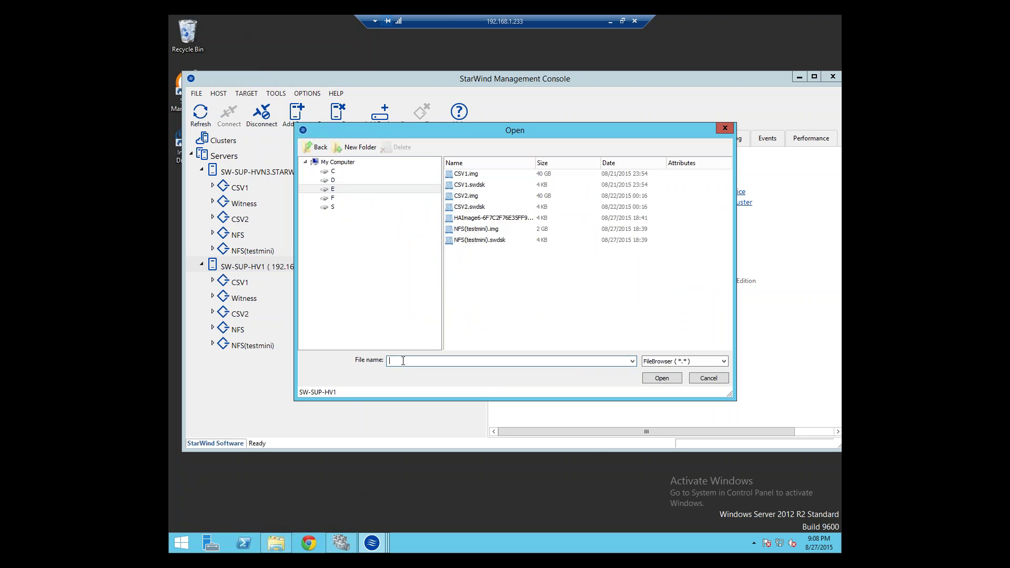
{"action": "type", "text": "Tap Room Device"}
{"action": "left_click", "coordinate": [651, 378]}
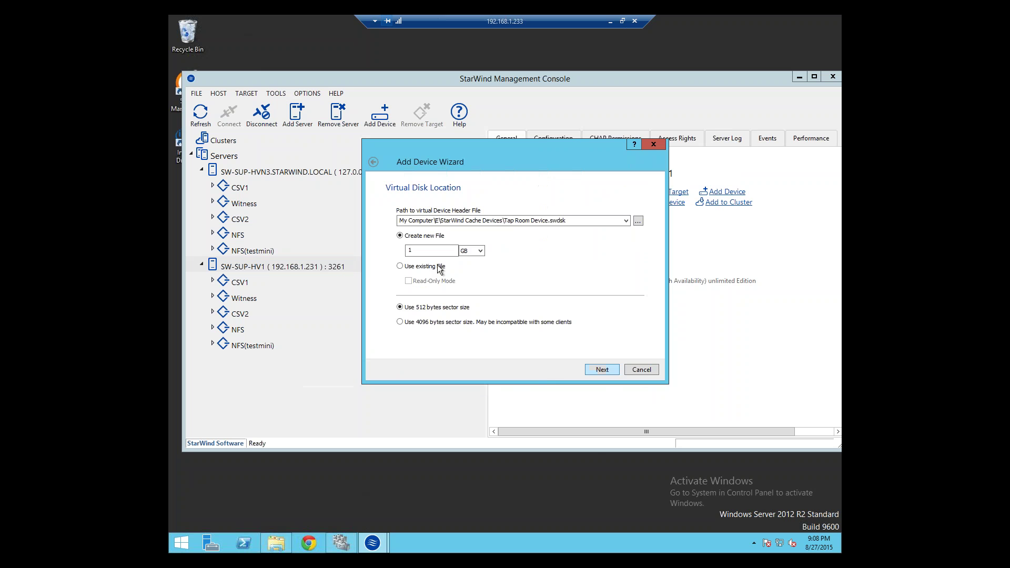
- Configure the virtual disk as a new file sized in MB with a 512 bytes sector size
{"action": "left_click", "coordinate": [478, 251]}
{"action": "left_click", "coordinate": [465, 260]}
{"action": "double_click", "coordinate": [440, 249]}
{"action": "left_click", "coordinate": [400, 266]}
{"action": "left_click", "coordinate": [402, 235]}
{"action": "left_click_drag", "start_coordinate": [416, 250], "coordinate": [401, 251]}
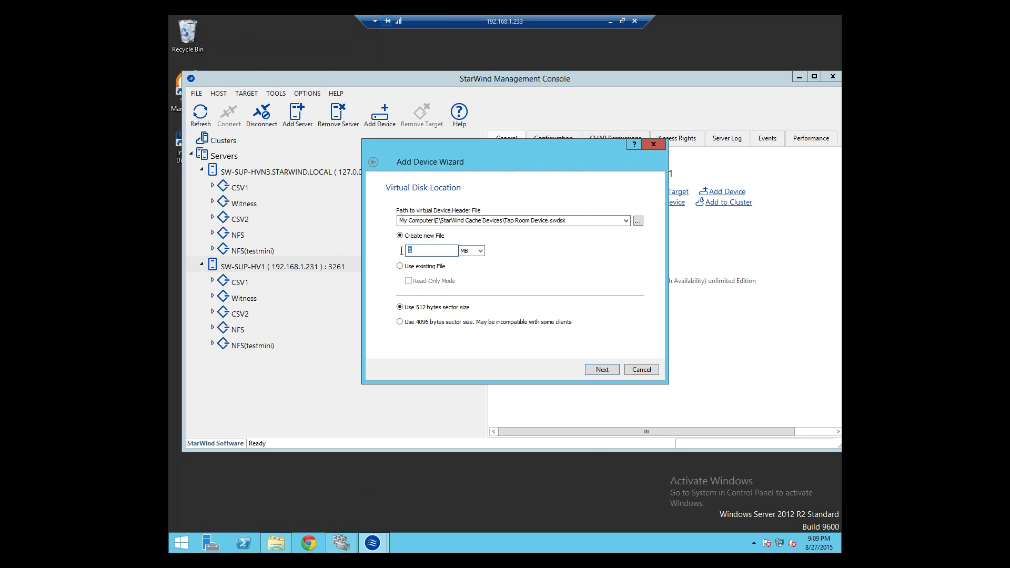
{"action": "left_click", "coordinate": [435, 303]}
{"action": "left_click", "coordinate": [413, 308]}
{"action": "left_click", "coordinate": [411, 309]}
{"action": "left_click", "coordinate": [423, 307]}
{"action": "left_click", "coordinate": [439, 250]}
{"action": "left_click", "coordinate": [603, 368]}
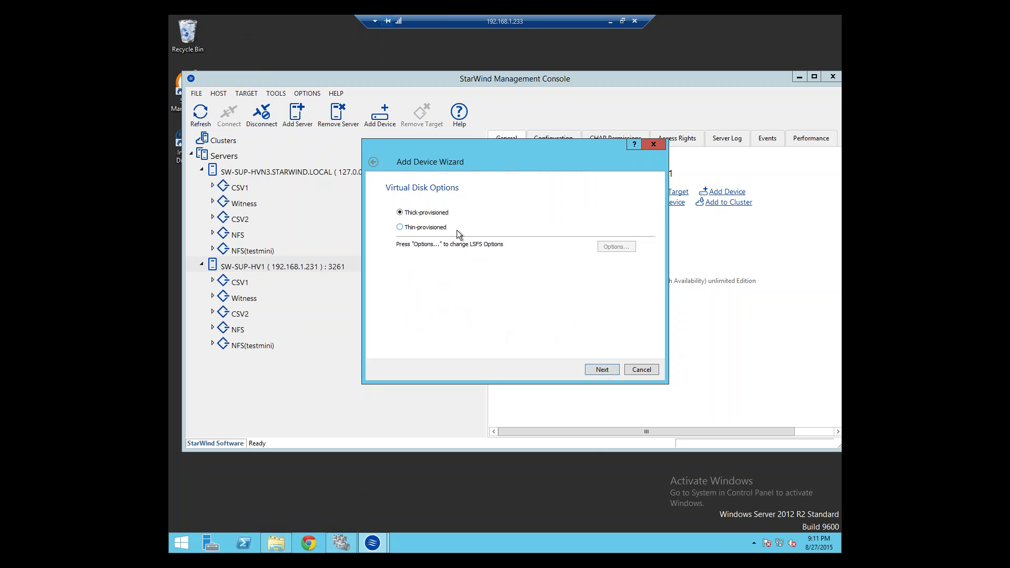
- Try thin provisioning for the virtual disk with Deduplication in the LSFS options
{"action": "left_click", "coordinate": [422, 227]}
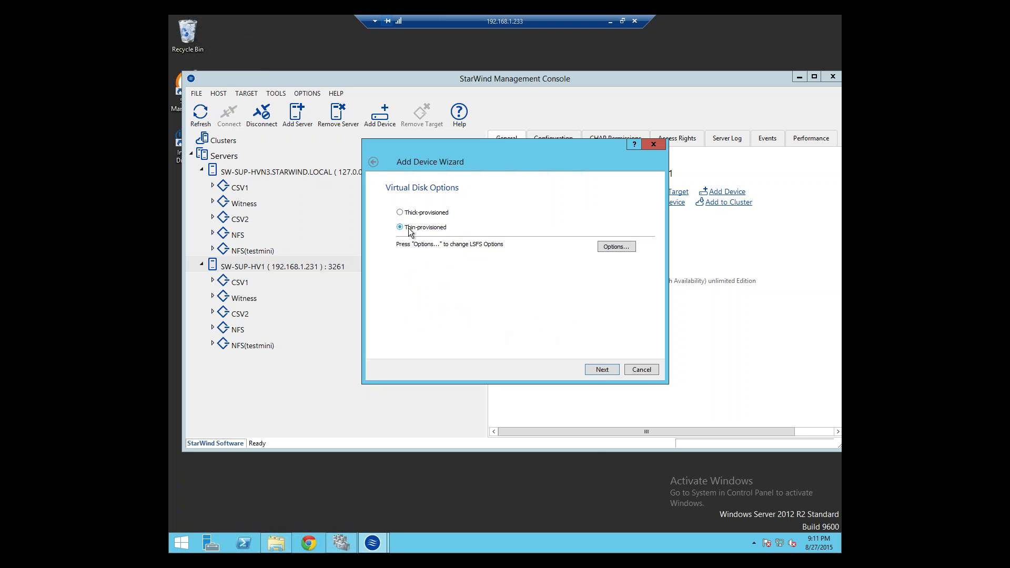
{"action": "left_click", "coordinate": [408, 213]}
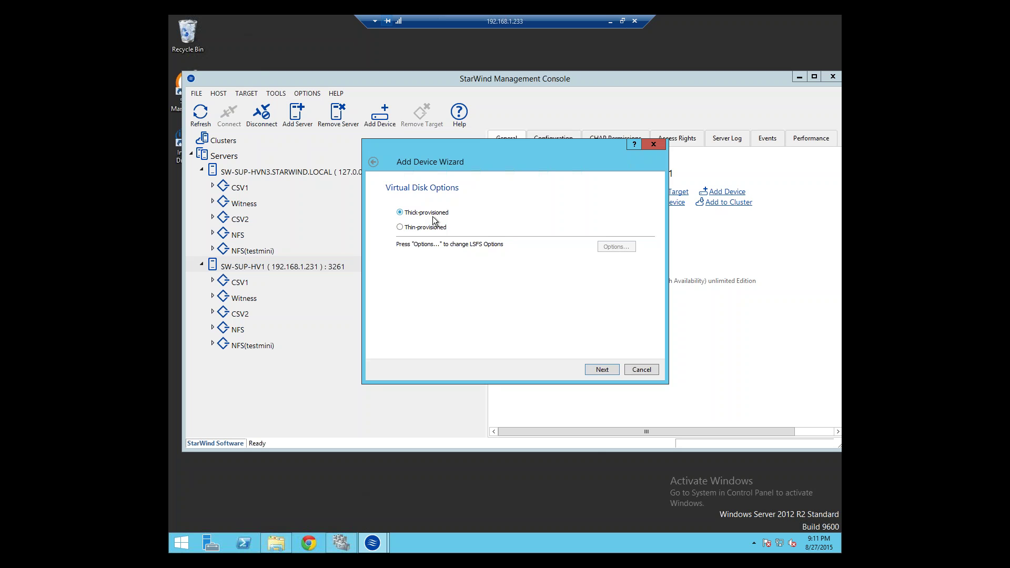
{"action": "left_click", "coordinate": [414, 227]}
{"action": "left_click", "coordinate": [611, 246]}
{"action": "mouse_move", "coordinate": [567, 240]}
{"action": "left_mouse_down"}
{"action": "mouse_move", "coordinate": [550, 197]}
{"action": "mouse_move", "coordinate": [556, 245]}
{"action": "left_mouse_up"}
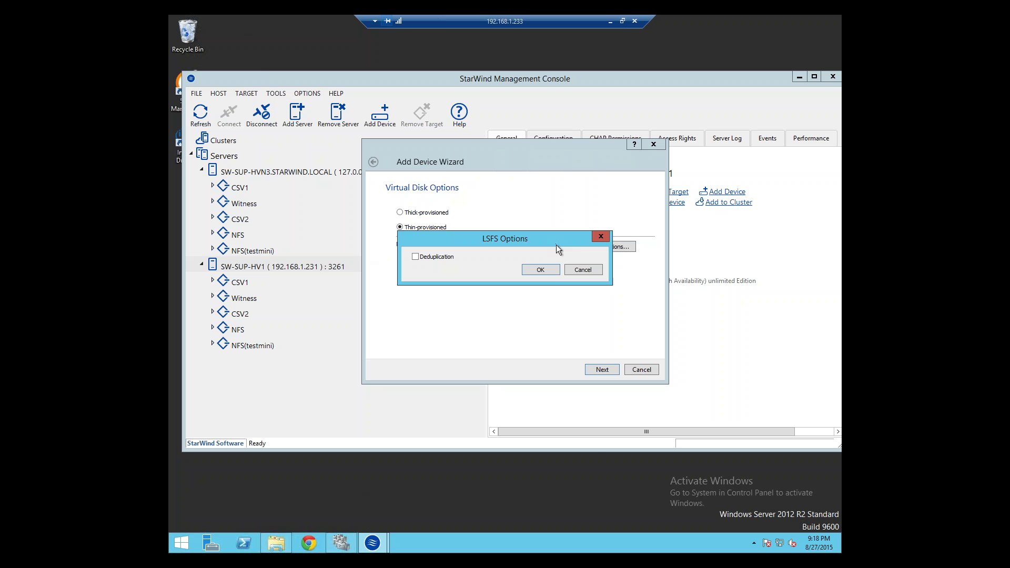
{"action": "left_click_drag", "start_coordinate": [492, 243], "coordinate": [463, 279]}
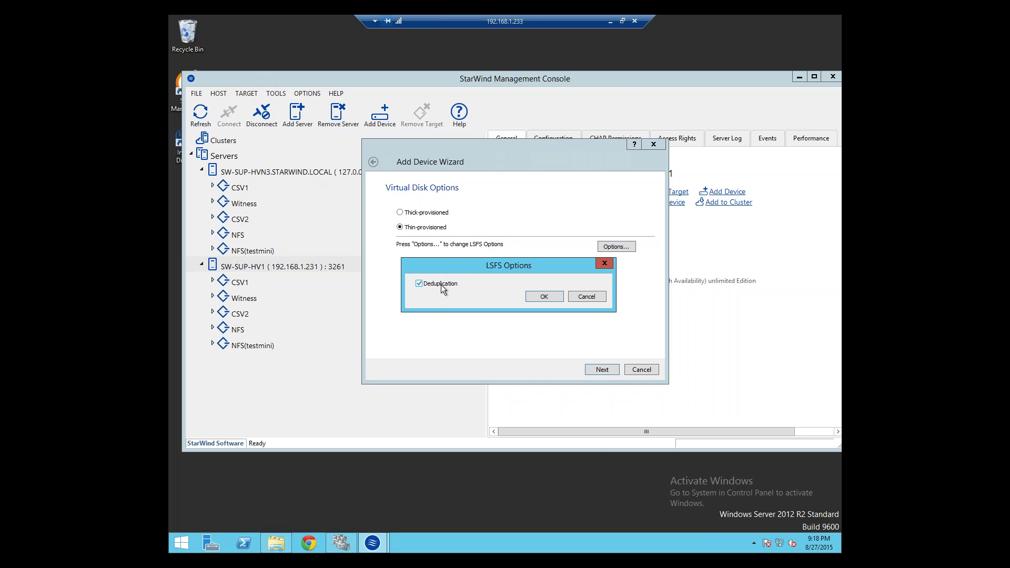
{"action": "left_click", "coordinate": [579, 297]}
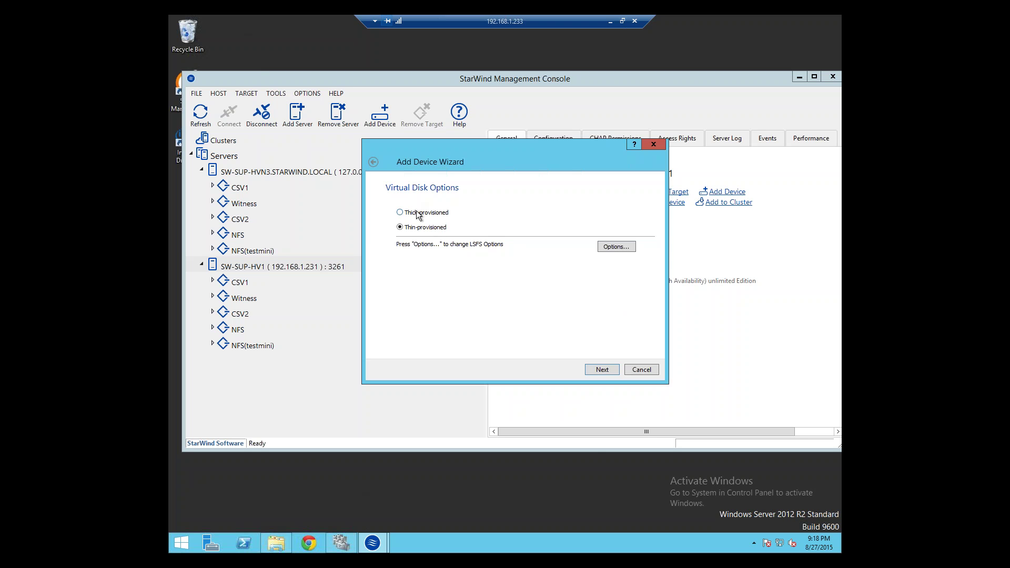
- Make the virtual disk thick-provisioned and set its device cache mode to N/A
{"action": "left_click", "coordinate": [417, 213]}
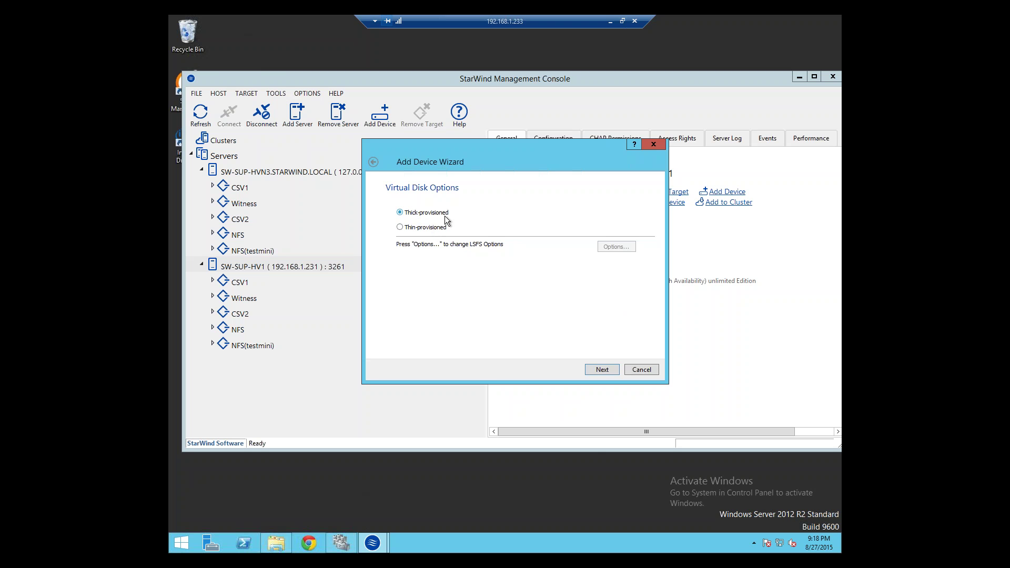
{"action": "left_click", "coordinate": [604, 370]}
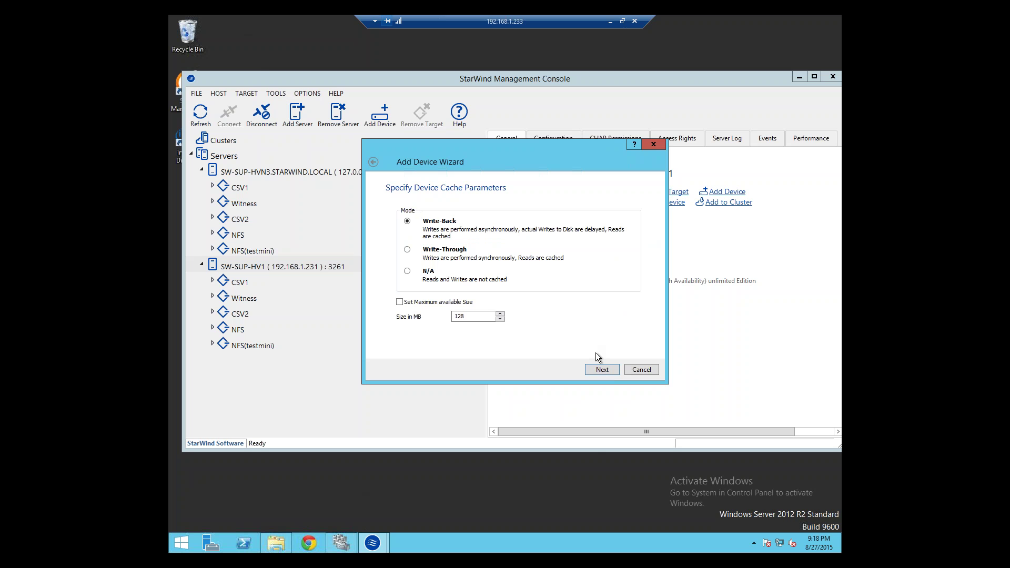
{"action": "left_click", "coordinate": [439, 257]}
{"action": "left_click", "coordinate": [444, 235]}
{"action": "left_click", "coordinate": [441, 256]}
{"action": "left_click", "coordinate": [441, 232]}
{"action": "double_click", "coordinate": [459, 316]}
{"action": "left_click_drag", "start_coordinate": [468, 319], "coordinate": [401, 317]}
{"action": "left_click", "coordinate": [413, 272]}
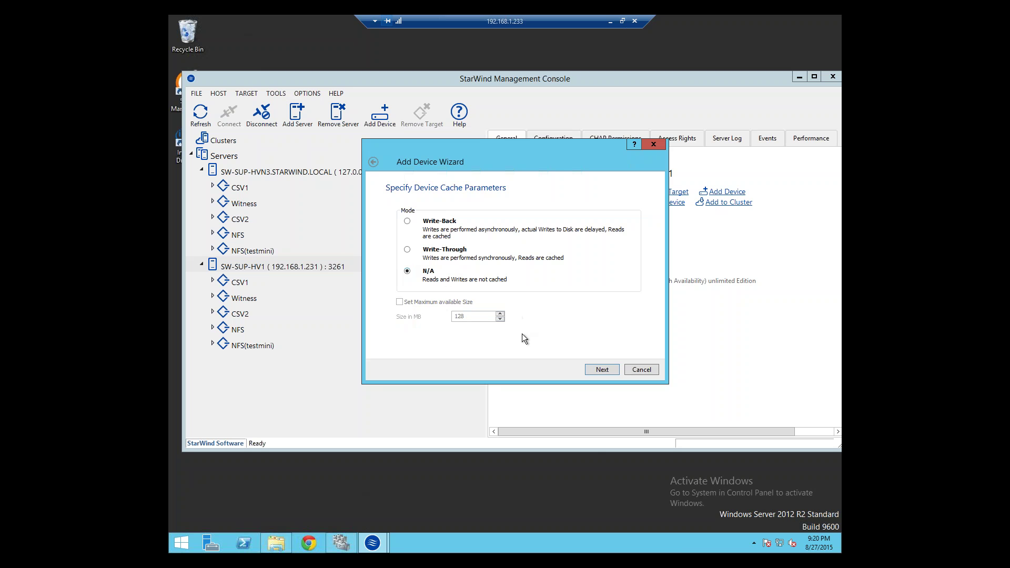
{"action": "left_click", "coordinate": [590, 369]}
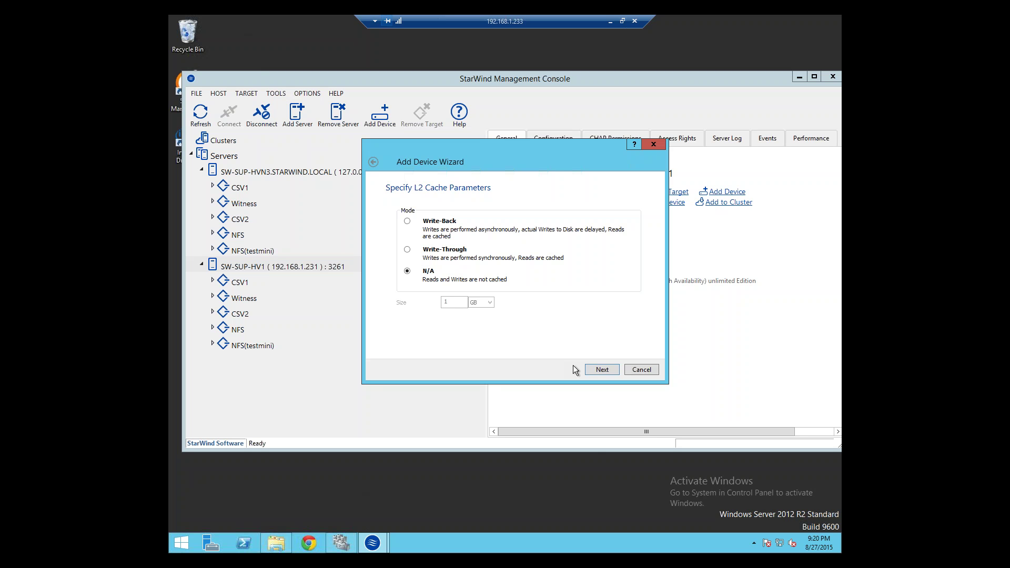
- Try the Write-Back and Write-Through modes for the L2 cache and look at its size and unit options
{"action": "left_click", "coordinate": [432, 257]}
{"action": "left_click", "coordinate": [444, 221]}
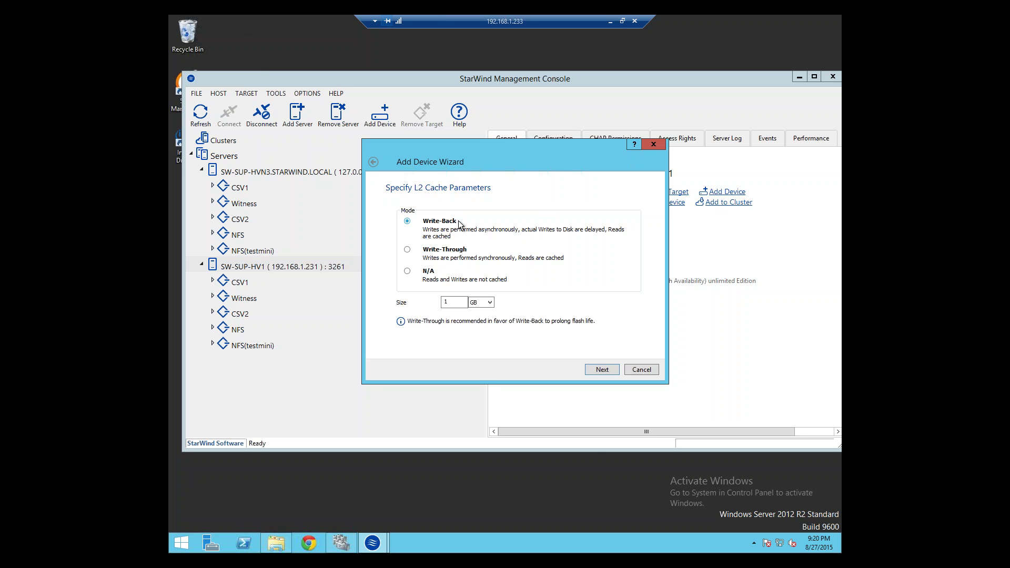
{"action": "left_click", "coordinate": [456, 251]}
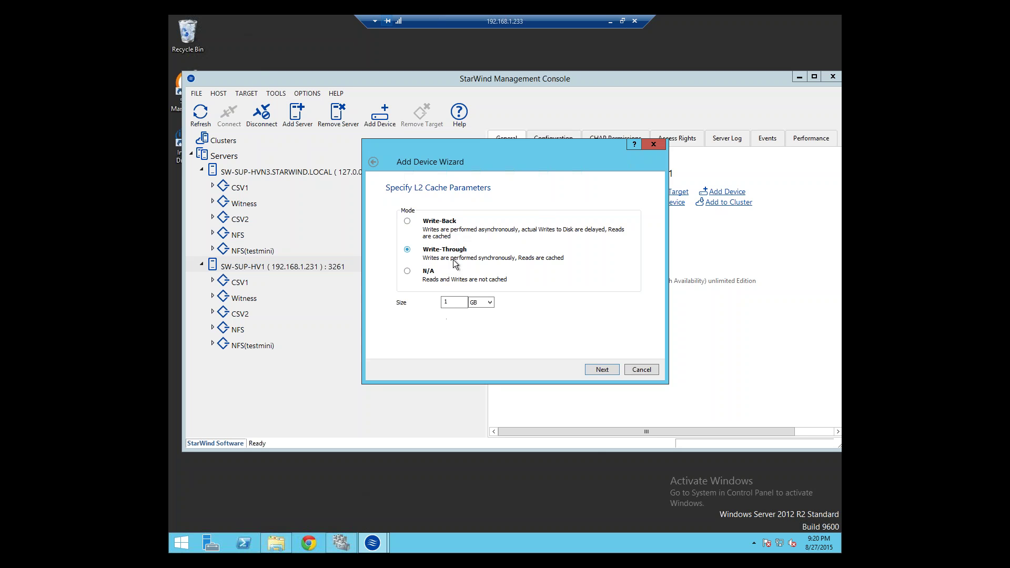
{"action": "double_click", "coordinate": [448, 304]}
{"action": "left_click", "coordinate": [487, 303]}
{"action": "left_click", "coordinate": [480, 318]}
{"action": "double_click", "coordinate": [455, 304]}
- Set the L2 cache mode to N/A and choose Create new Target as the target attachment method
{"action": "left_click", "coordinate": [429, 274]}
{"action": "left_click", "coordinate": [601, 371]}
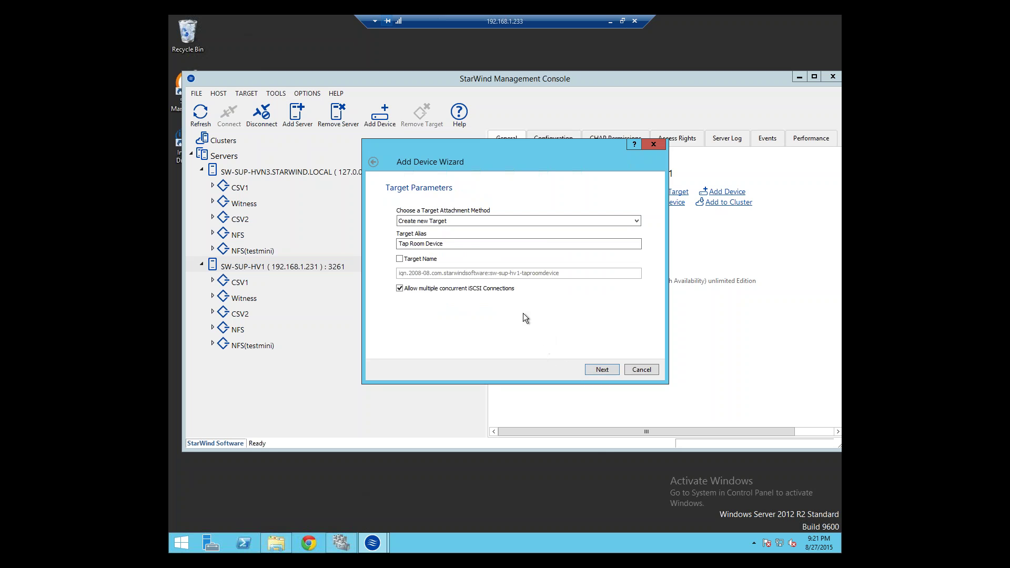
{"action": "left_click", "coordinate": [446, 220]}
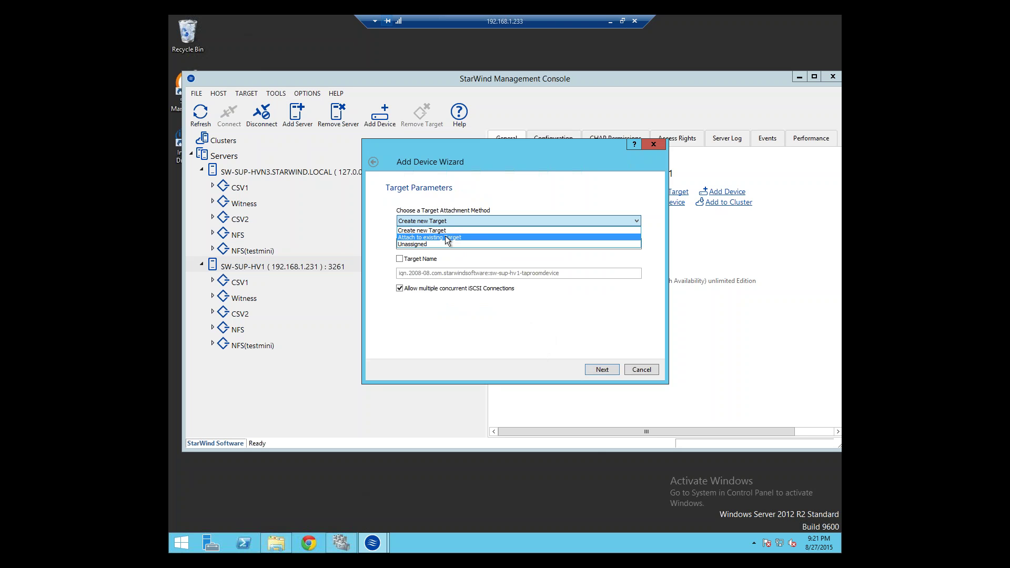
{"action": "left_click", "coordinate": [447, 233]}
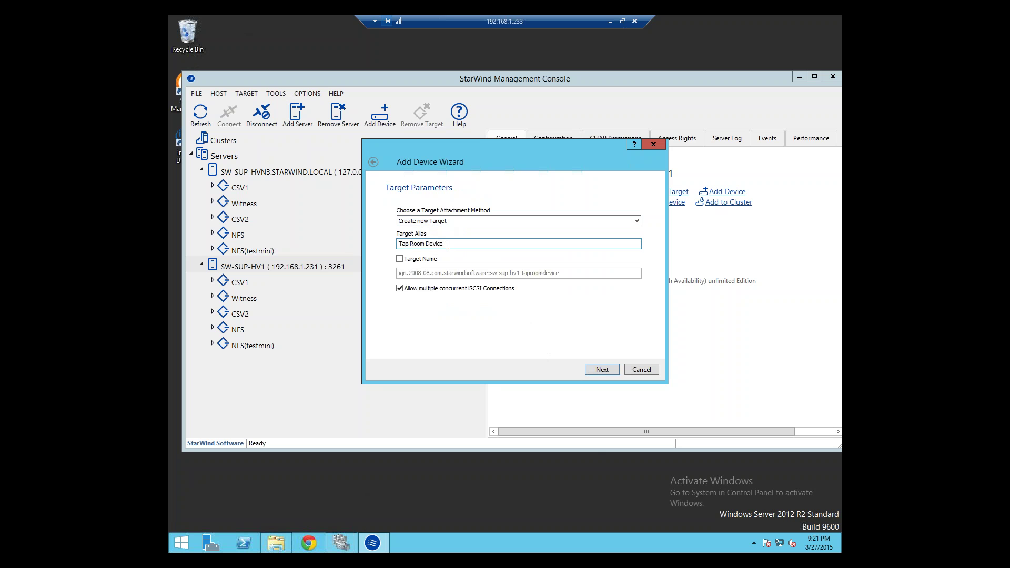
- Try enabling a custom target name for the Tap Room Device target and switch it off again
{"action": "left_click_drag", "start_coordinate": [446, 244], "coordinate": [350, 243]}
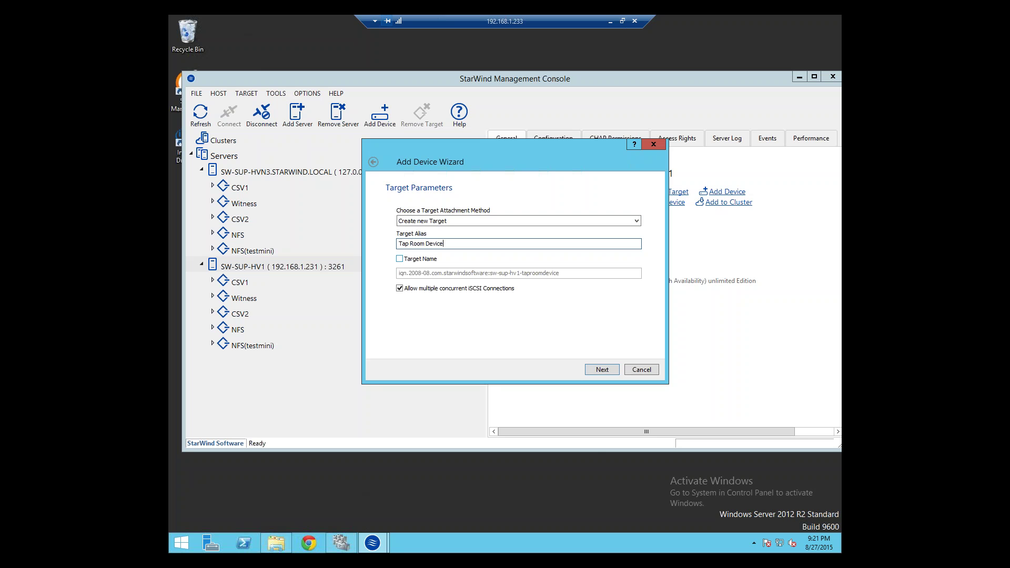
{"action": "left_click", "coordinate": [400, 259]}
{"action": "left_click_drag", "start_coordinate": [578, 272], "coordinate": [382, 282]}
{"action": "left_click", "coordinate": [575, 273]}
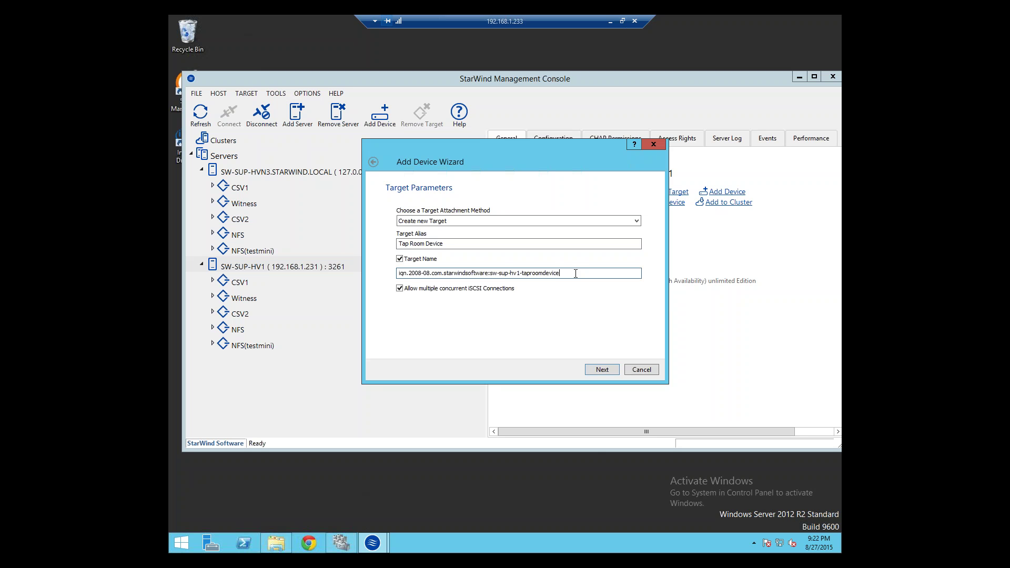
{"action": "left_click", "coordinate": [399, 259]}
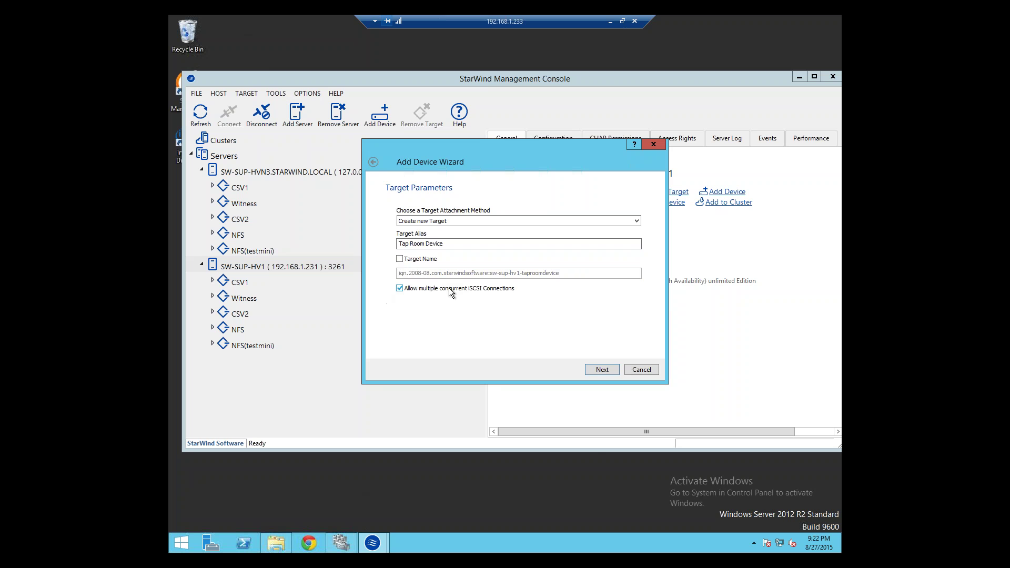
- Create the Tap Room Device virtual disk with its new target and close the wizard
{"action": "left_click", "coordinate": [600, 369]}
{"action": "left_click", "coordinate": [587, 369]}
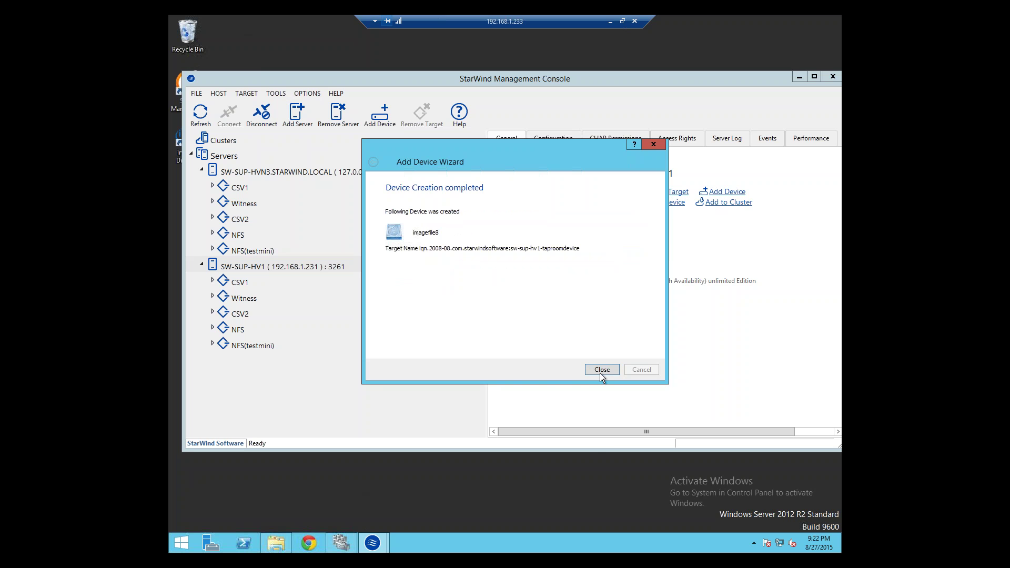
{"action": "left_click", "coordinate": [601, 370]}
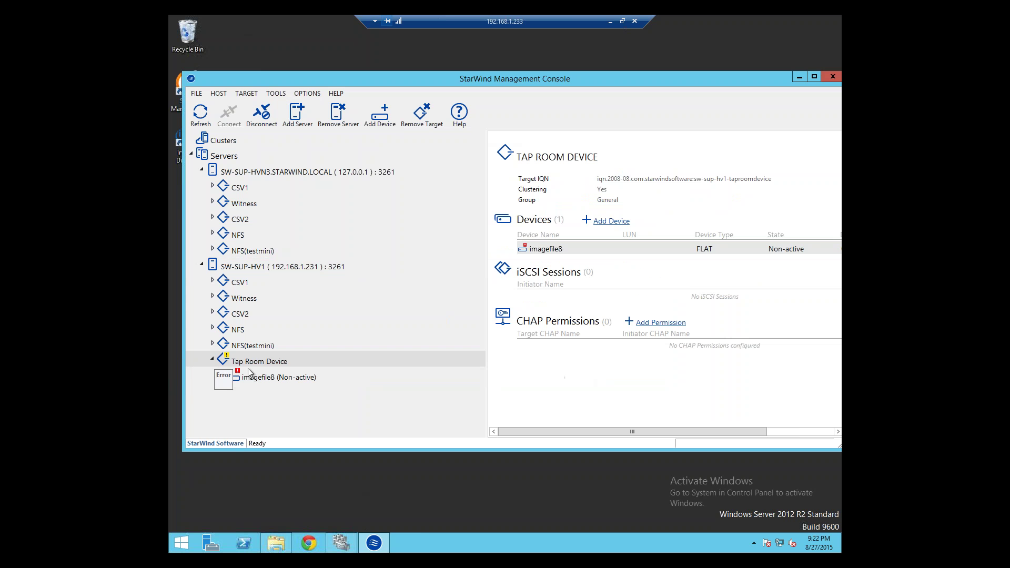
- Force remove the Tap Room Device target from SW-SUP-HV1 together with its associated devices
{"action": "left_click", "coordinate": [252, 373]}
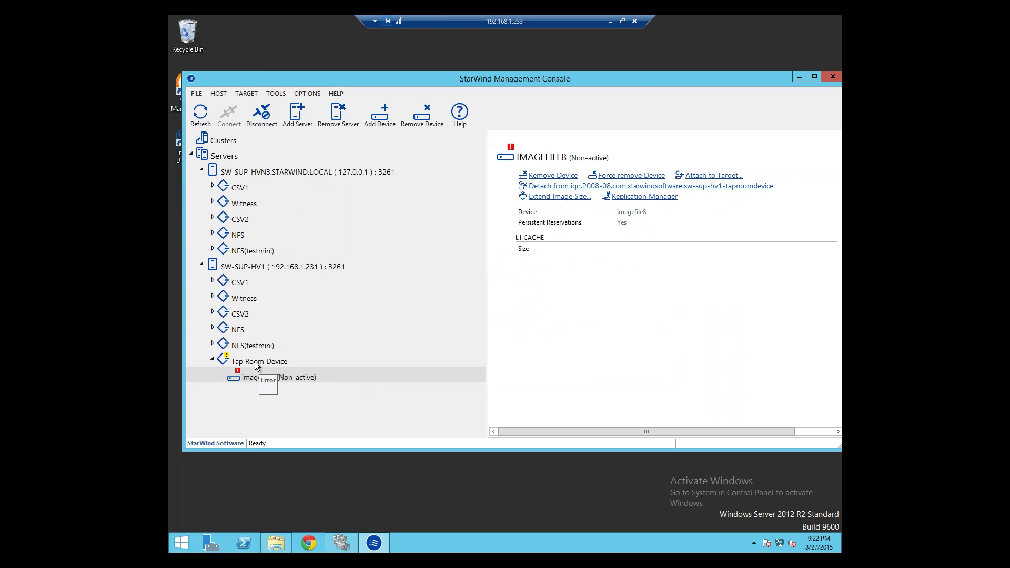
{"action": "left_click", "coordinate": [255, 362]}
{"action": "right_click", "coordinate": [249, 360]}
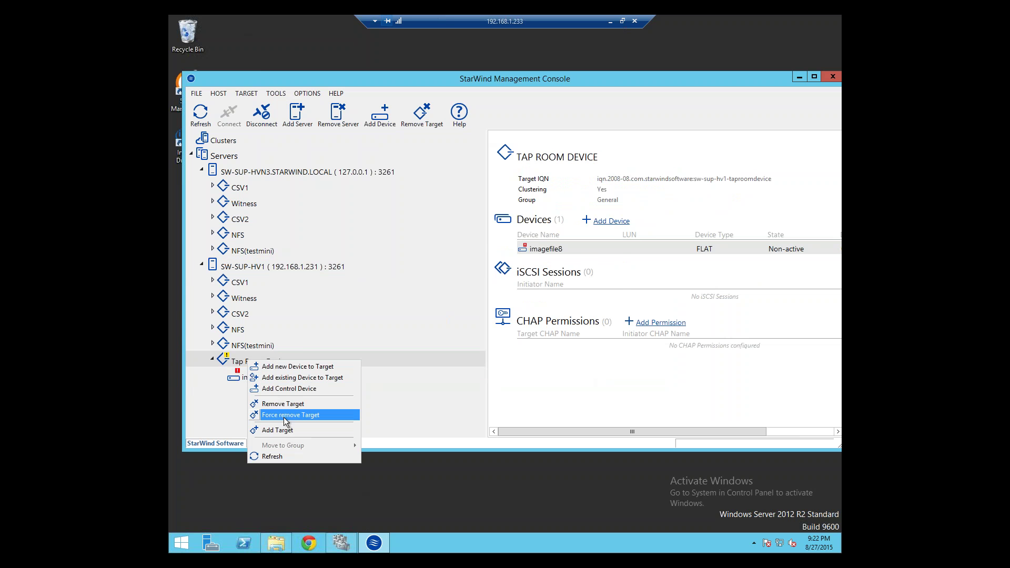
{"action": "left_click", "coordinate": [321, 416]}
{"action": "left_click", "coordinate": [552, 275]}
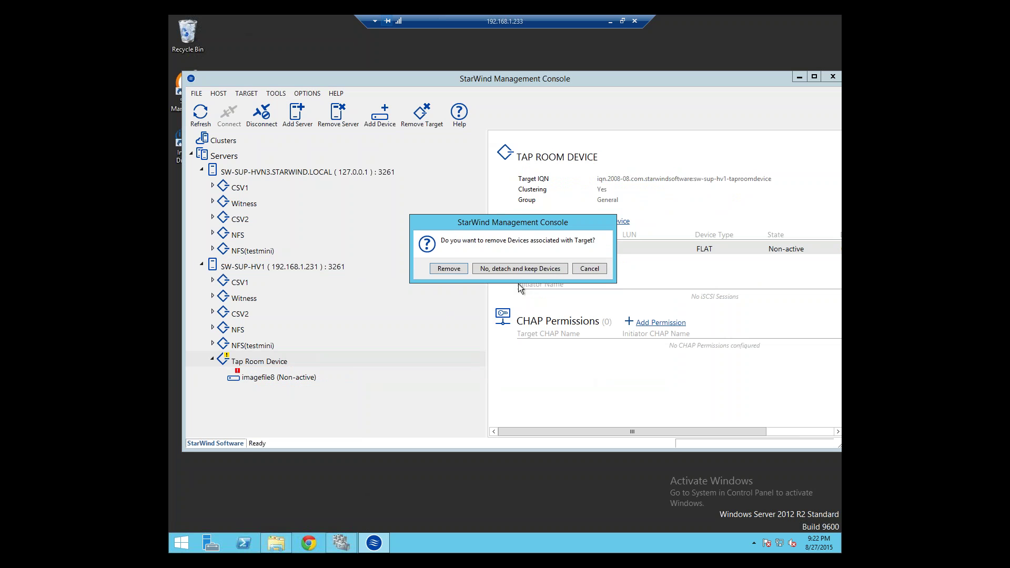
{"action": "left_click", "coordinate": [455, 270]}
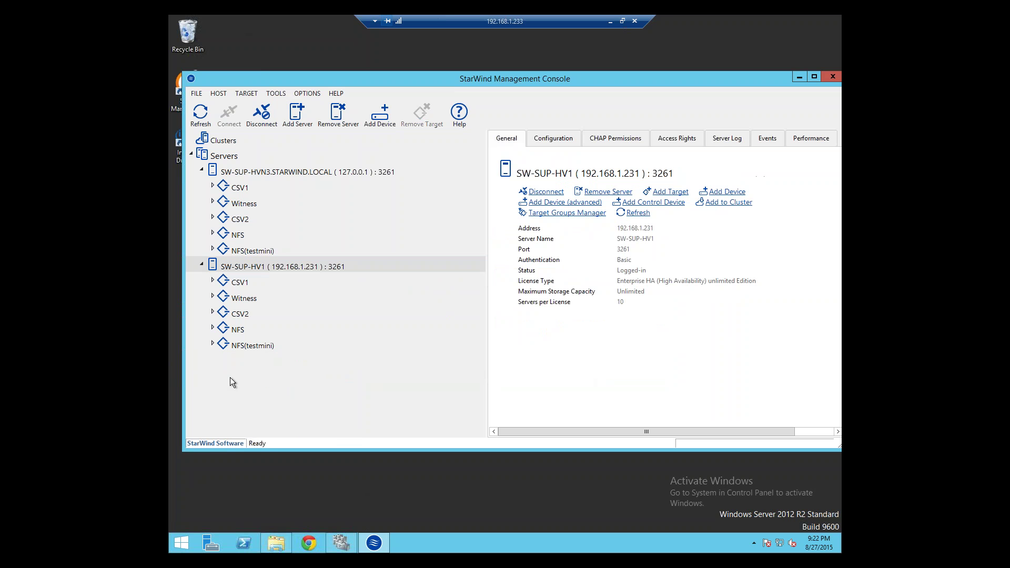
- Force remove the NFS target from SW-SUP-HV1 together with its associated devices
{"action": "left_click", "coordinate": [221, 331]}
{"action": "right_click", "coordinate": [224, 328]}
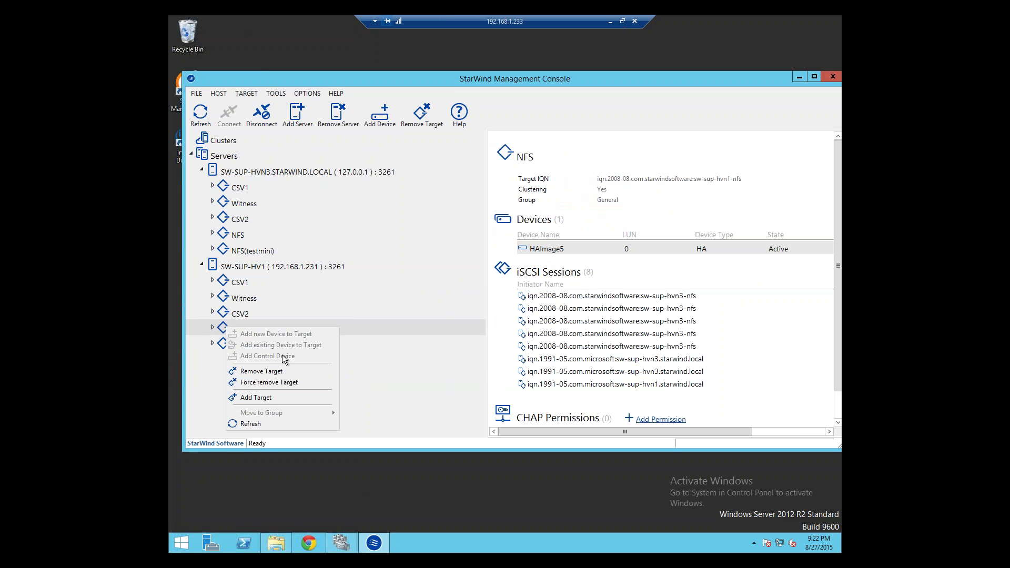
{"action": "left_click", "coordinate": [271, 384]}
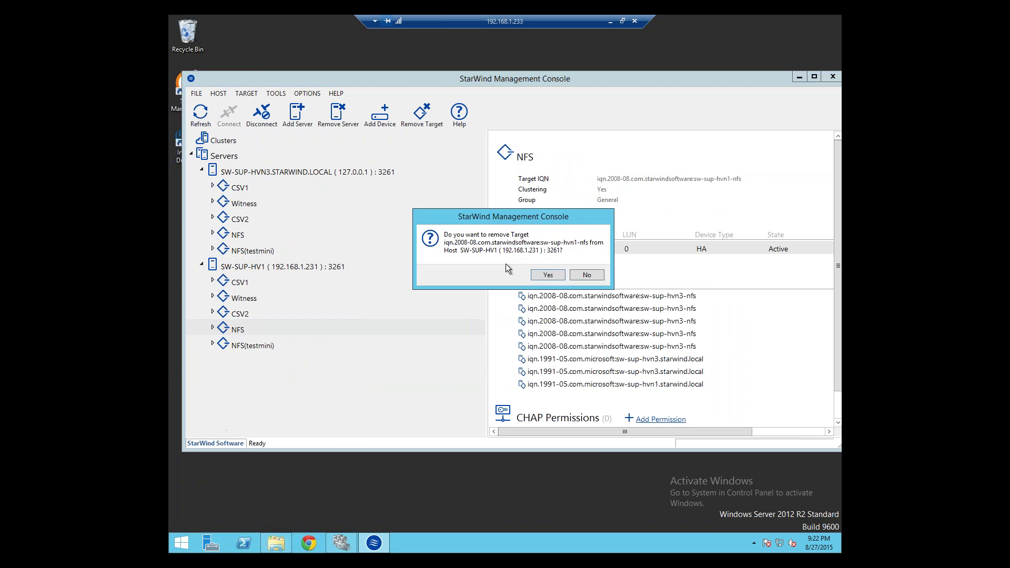
{"action": "left_click", "coordinate": [547, 275]}
{"action": "left_click", "coordinate": [457, 271]}
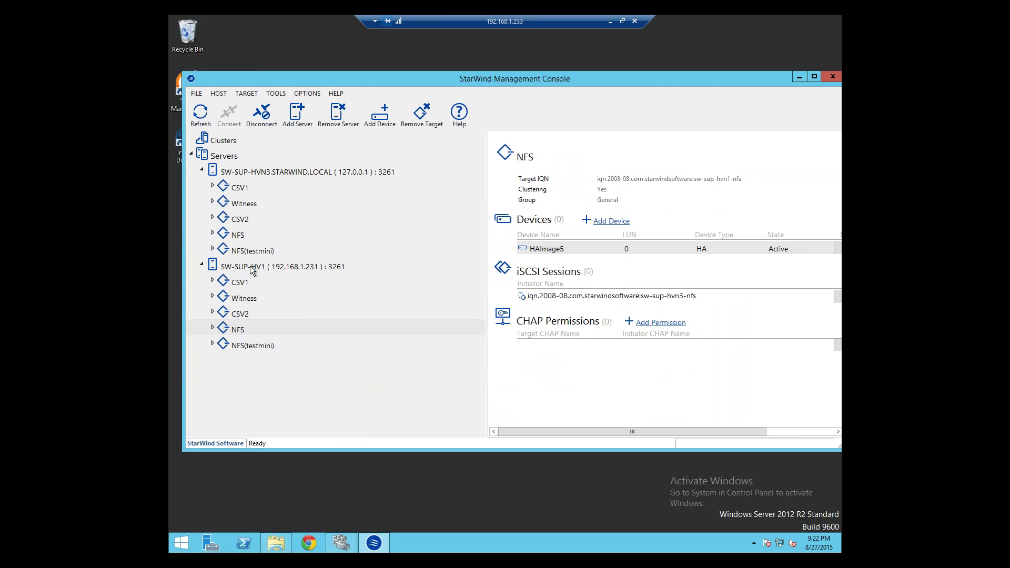
- Force remove the NFS target from SW-SUP-HVN3.STARWIND.LOCAL together with its associated devices
{"action": "left_click", "coordinate": [236, 237]}
{"action": "right_click", "coordinate": [236, 235]}
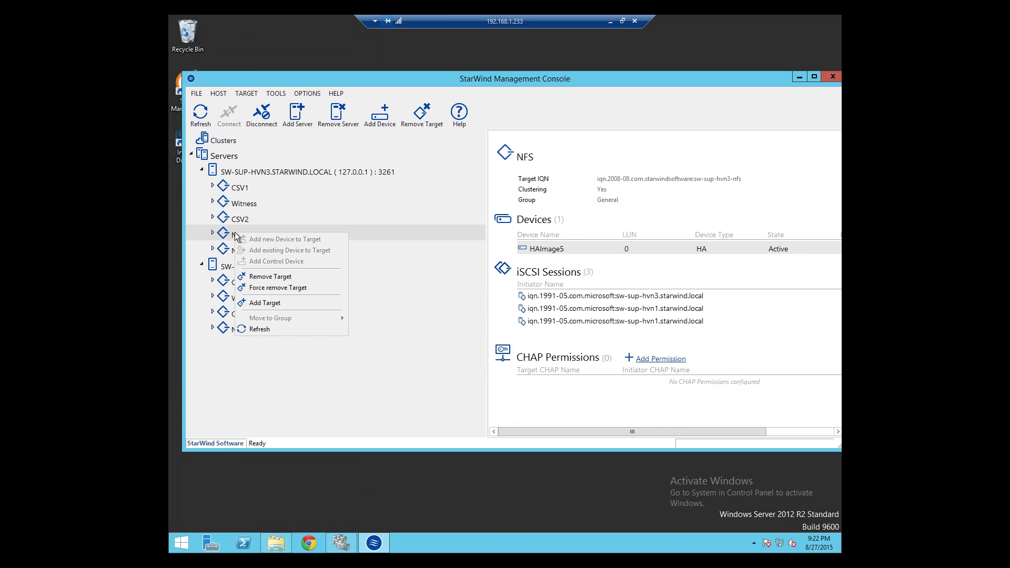
{"action": "left_click", "coordinate": [267, 287]}
{"action": "left_click", "coordinate": [540, 274]}
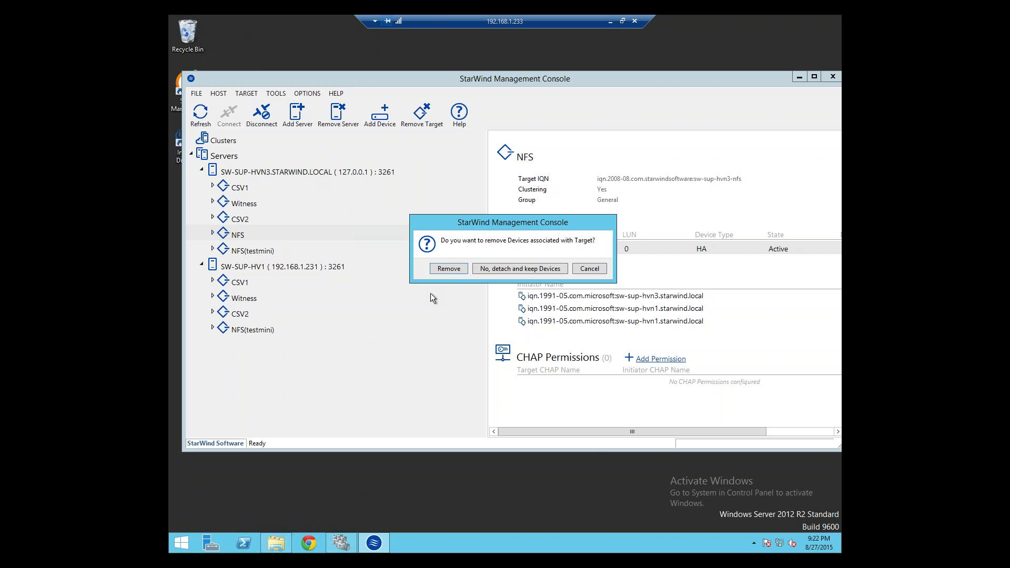
{"action": "left_click", "coordinate": [448, 272]}
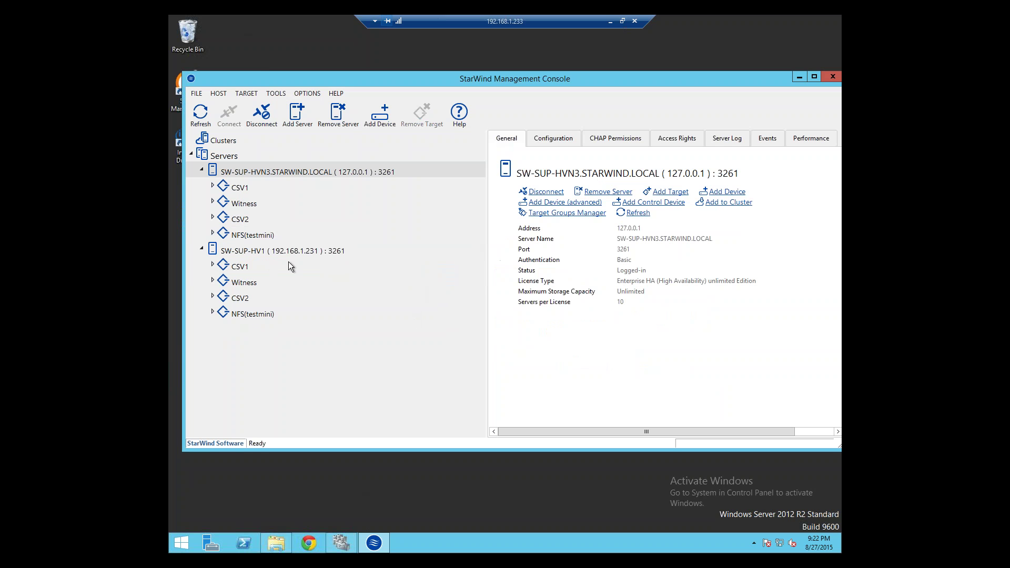
- Start adding an advanced device to SW-SUP-HVN3.STARWIND.LOCAL with Virtual Disk as the disk device type
{"action": "right_click", "coordinate": [266, 176]}
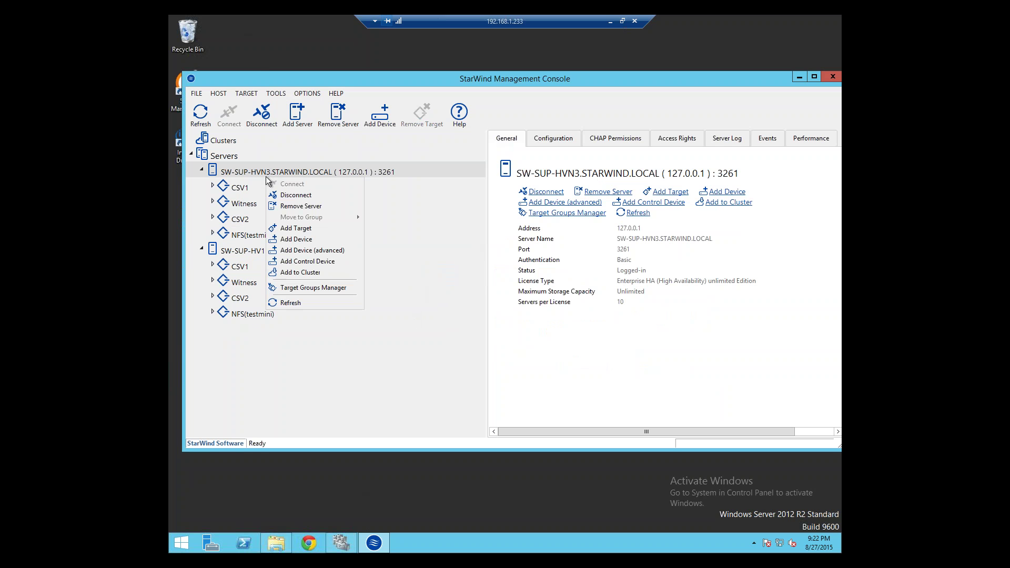
{"action": "left_click", "coordinate": [310, 250]}
{"action": "left_click", "coordinate": [602, 369]}
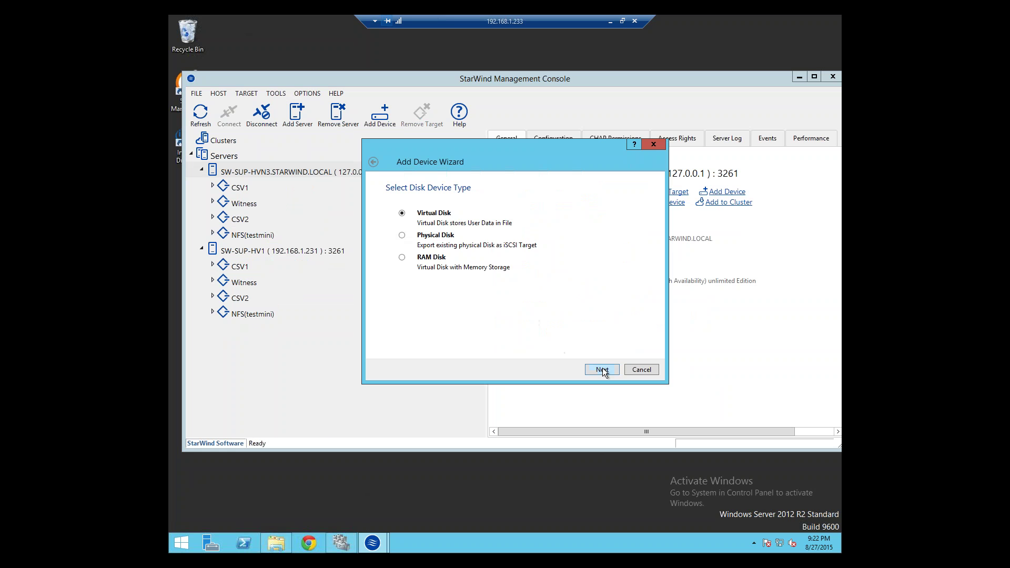
{"action": "left_click", "coordinate": [602, 370]}
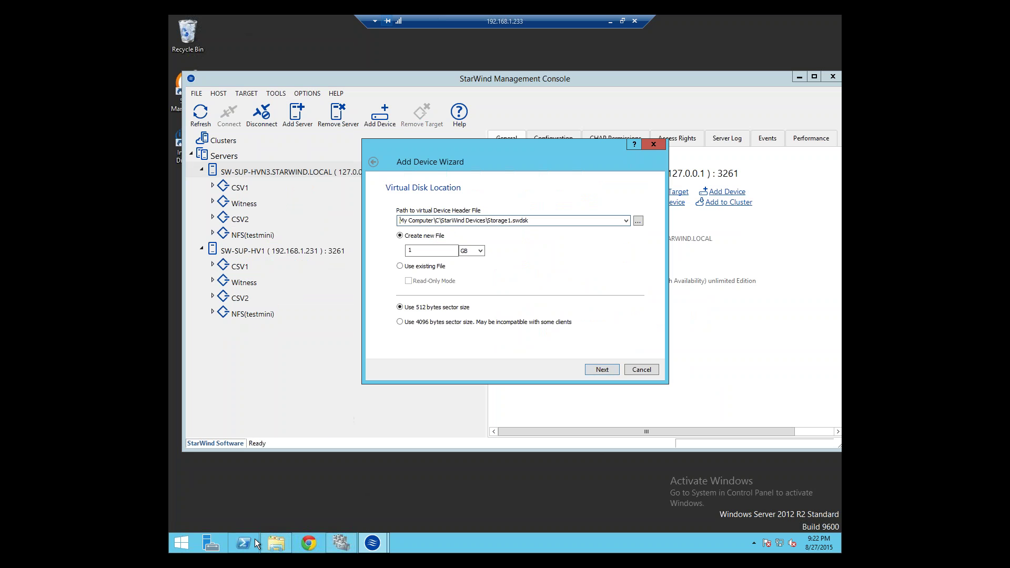
- Switch to File Explorer and check the StarWind Cache Devices folder on drive E for leftover device files
{"action": "left_click", "coordinate": [276, 542]}
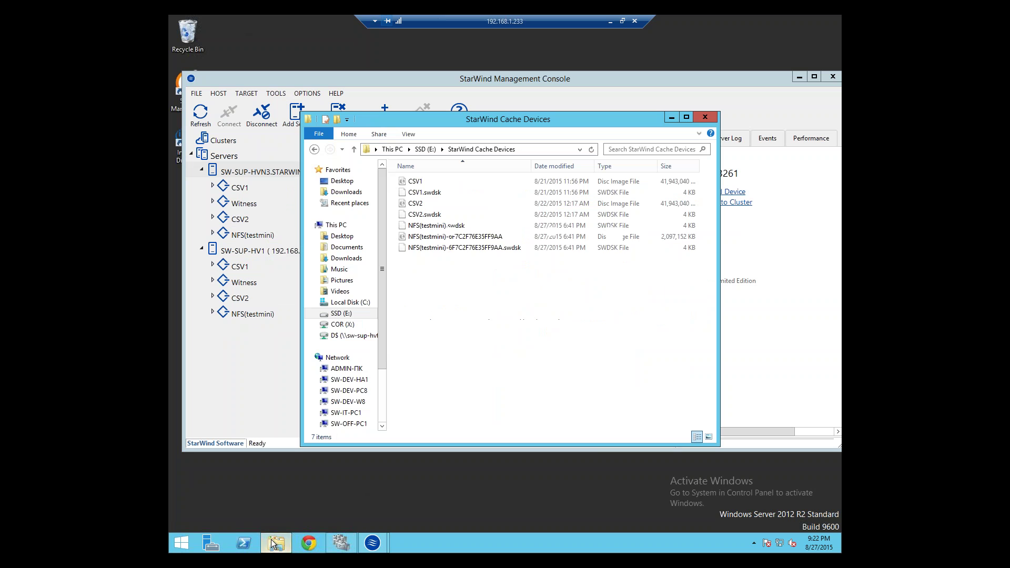
{"action": "left_click", "coordinate": [416, 226]}
{"action": "left_click", "coordinate": [415, 251]}
{"action": "left_click", "coordinate": [417, 237]}
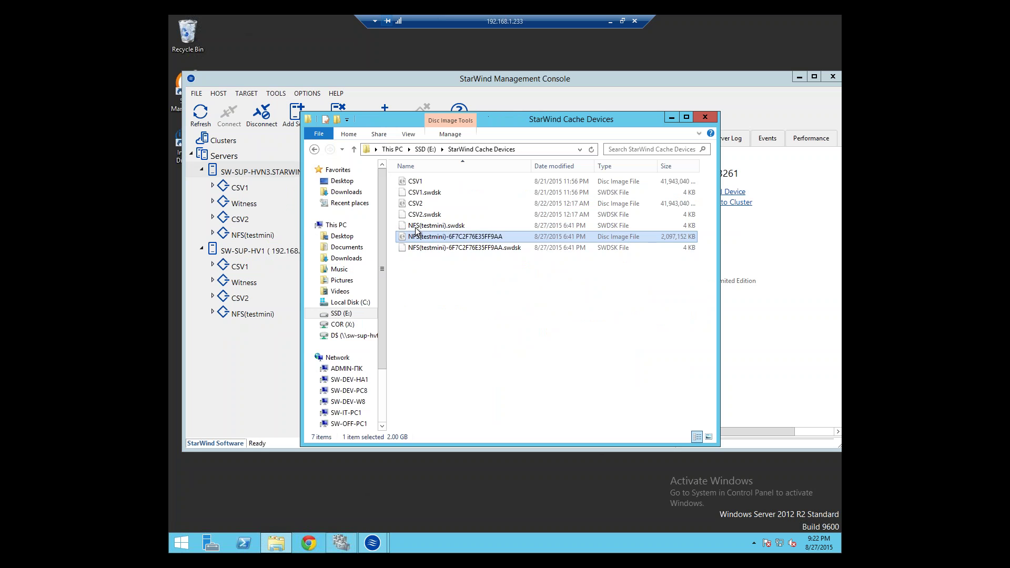
{"action": "left_click", "coordinate": [415, 226]}
{"action": "left_click", "coordinate": [408, 203]}
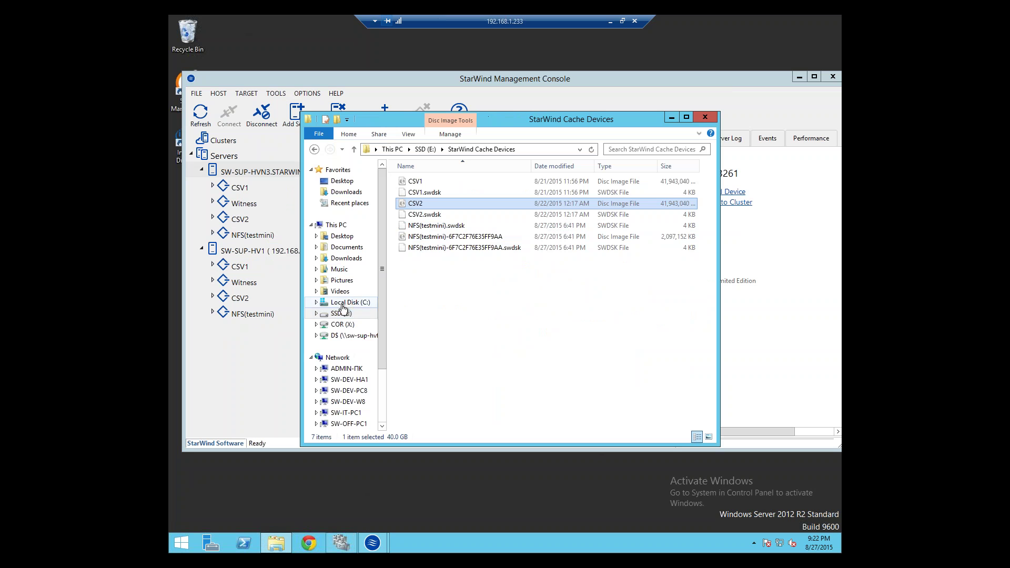
{"action": "left_click", "coordinate": [375, 313]}
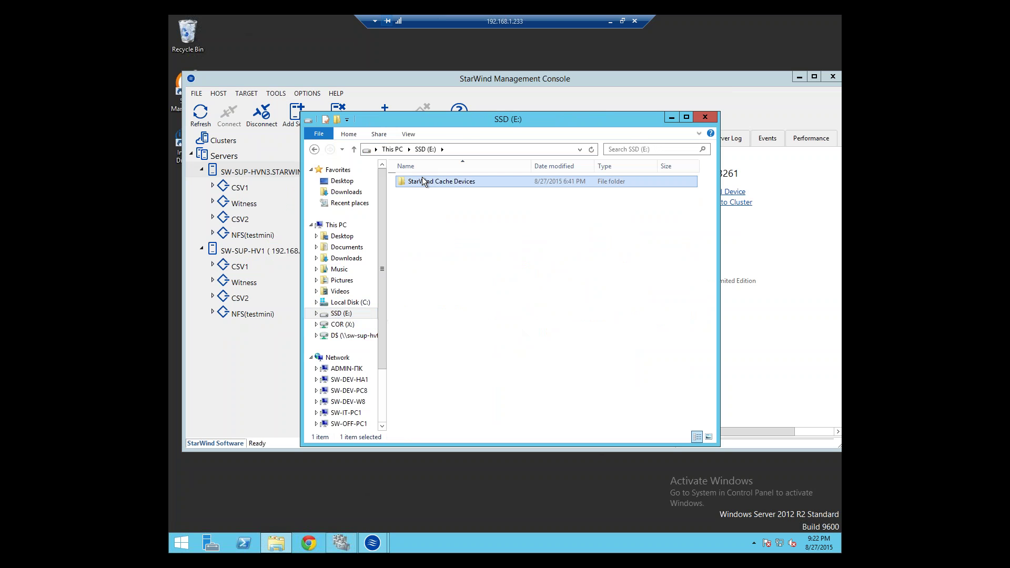
{"action": "double_click", "coordinate": [428, 181]}
{"action": "left_click", "coordinate": [439, 250]}
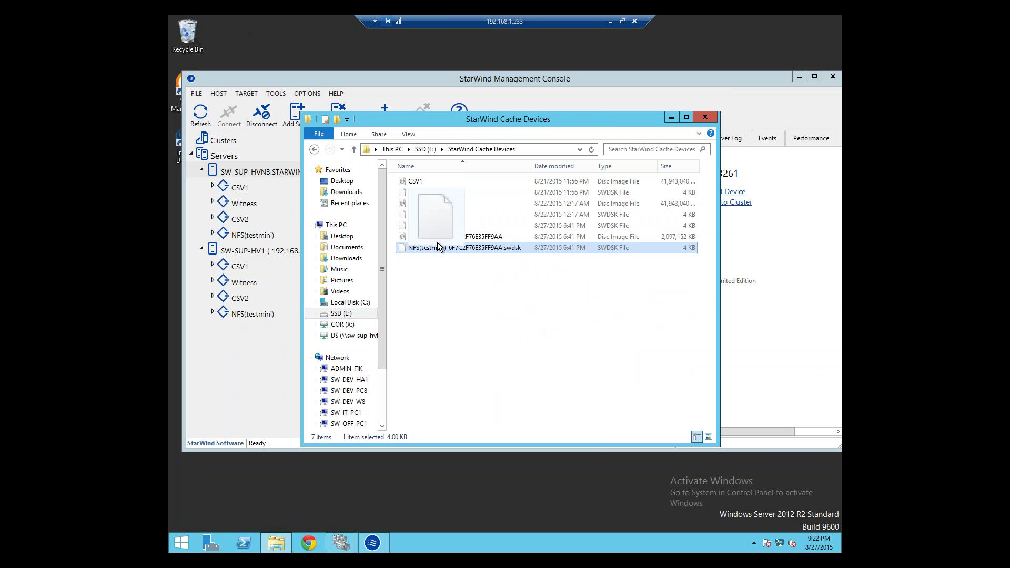
{"action": "left_click", "coordinate": [490, 276]}
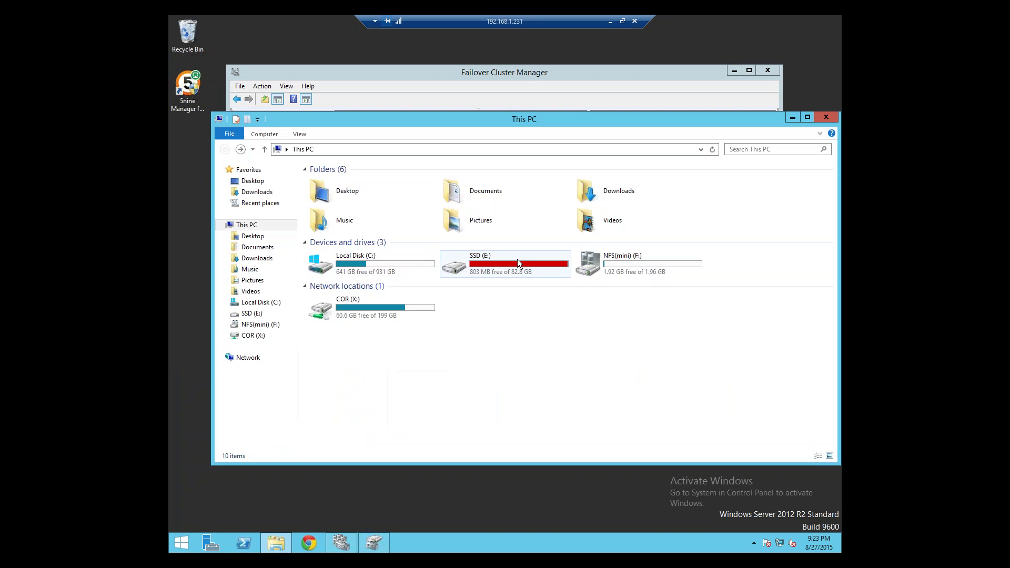
- Delete the Tap Room Device image and Tap Room Device.swdsk files from the StarWind Cache Devices folder on drive E with administrator permission
{"action": "left_click", "coordinate": [518, 260]}
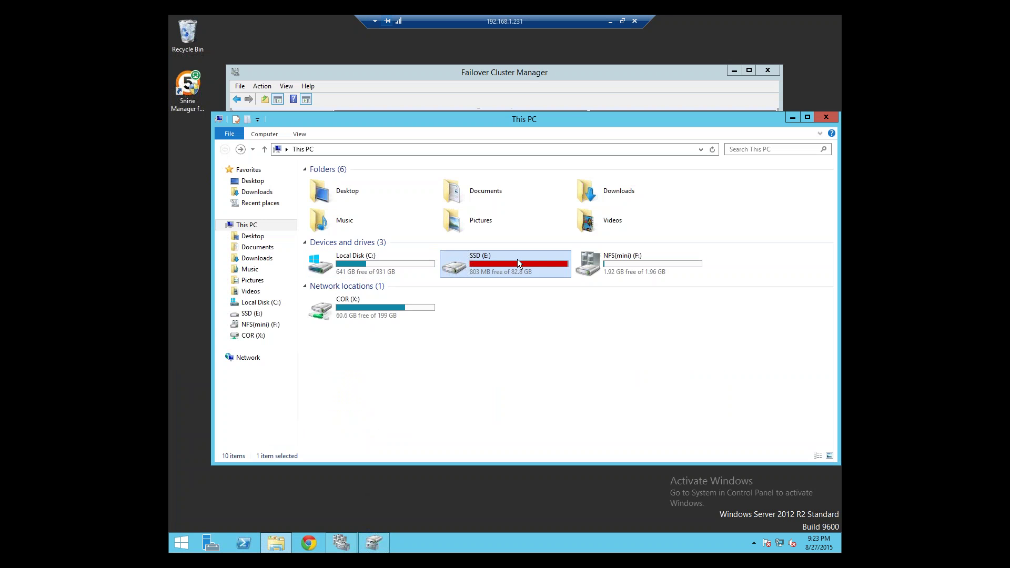
{"action": "double_click", "coordinate": [517, 262]}
{"action": "double_click", "coordinate": [327, 180]}
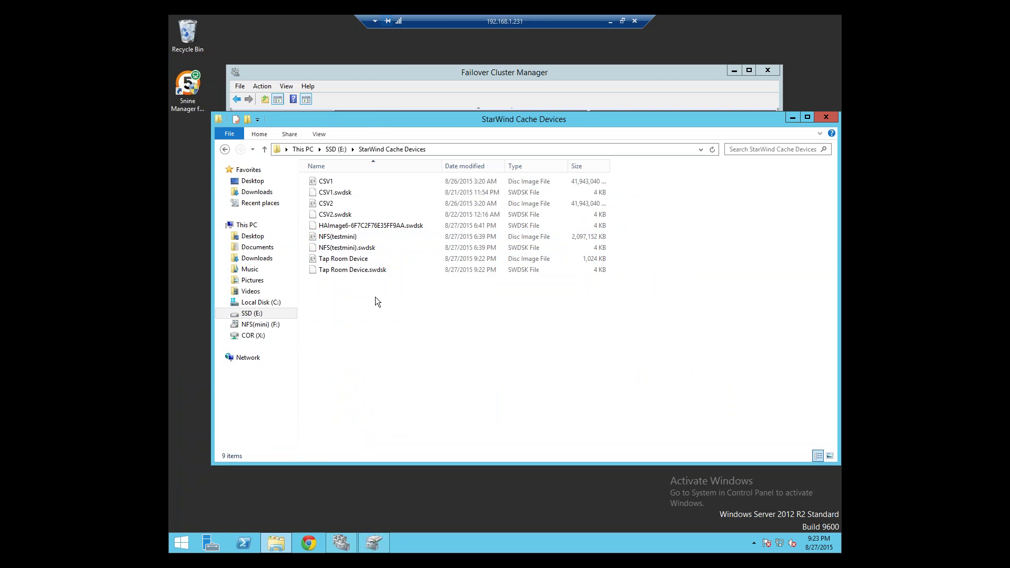
{"action": "left_click", "coordinate": [347, 258]}
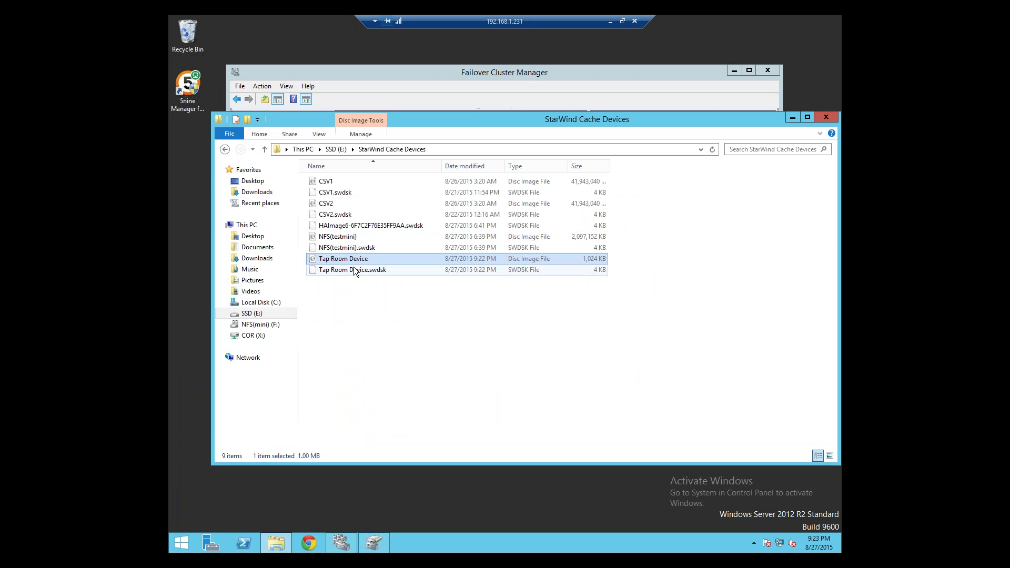
{"action": "left_click", "coordinate": [356, 271]}
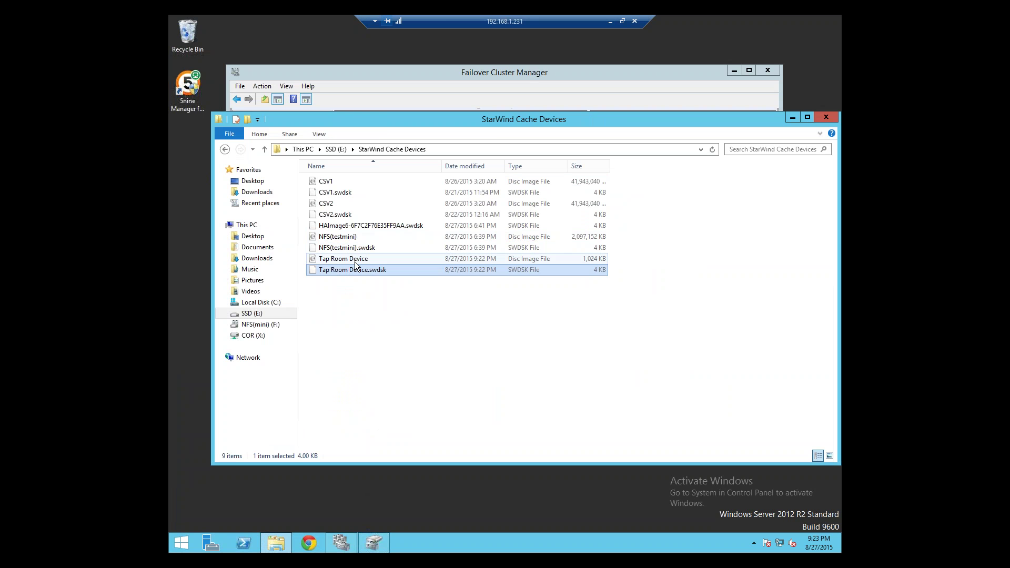
{"action": "left_click", "coordinate": [355, 259], "text": "ctrl"}
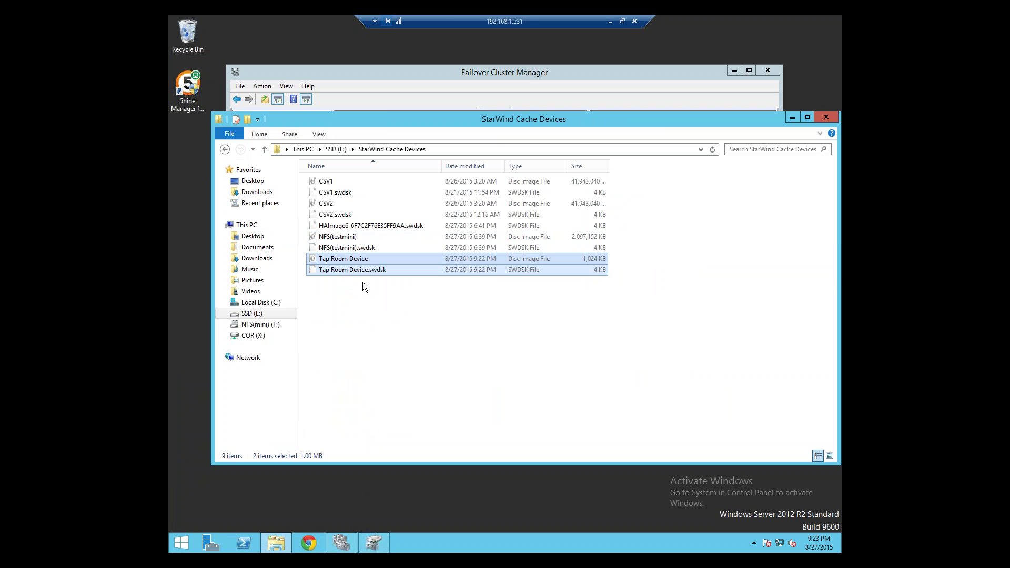
{"action": "key", "text": "Delete"}
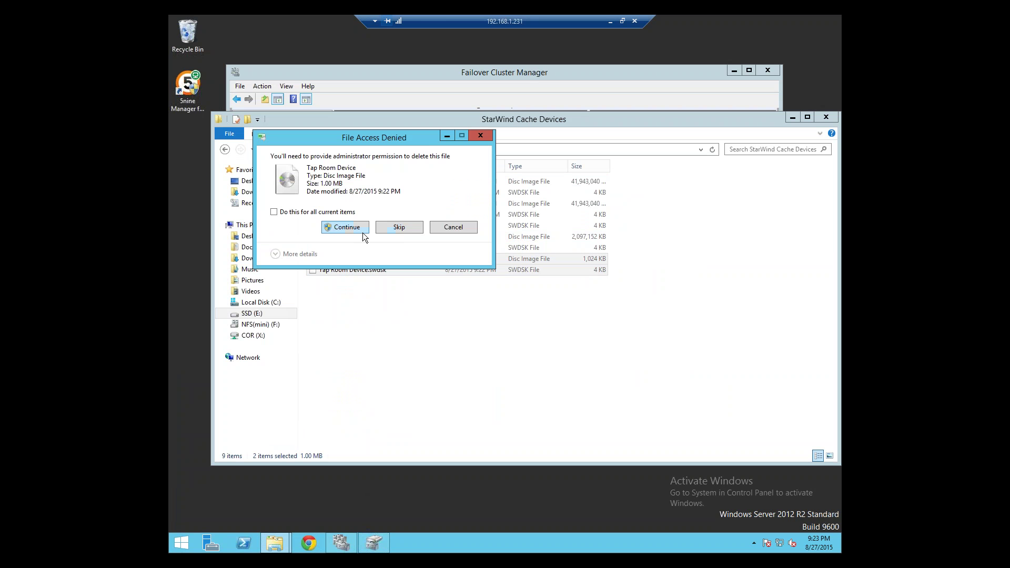
{"action": "left_click", "coordinate": [362, 231]}
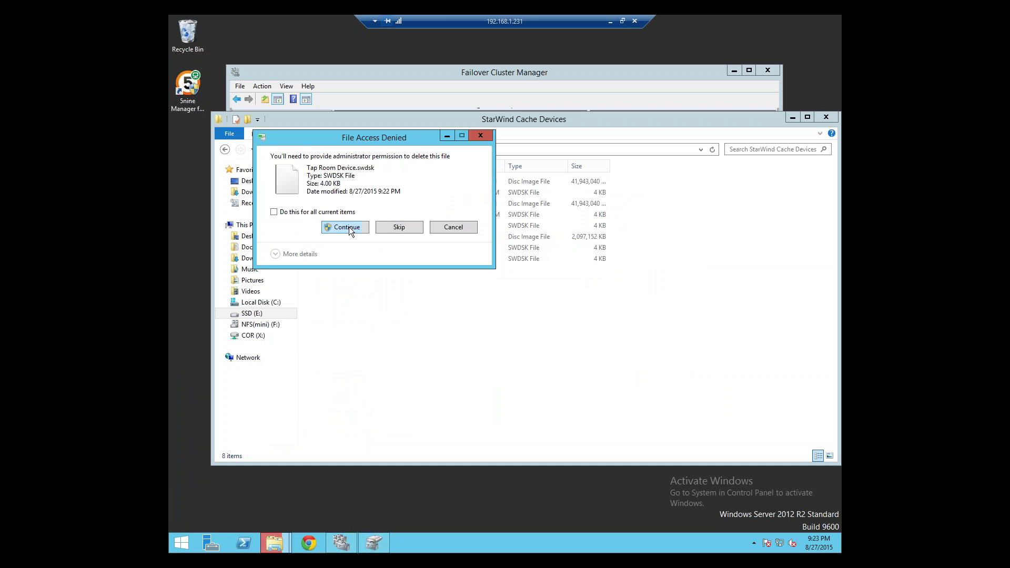
{"action": "left_click", "coordinate": [347, 227]}
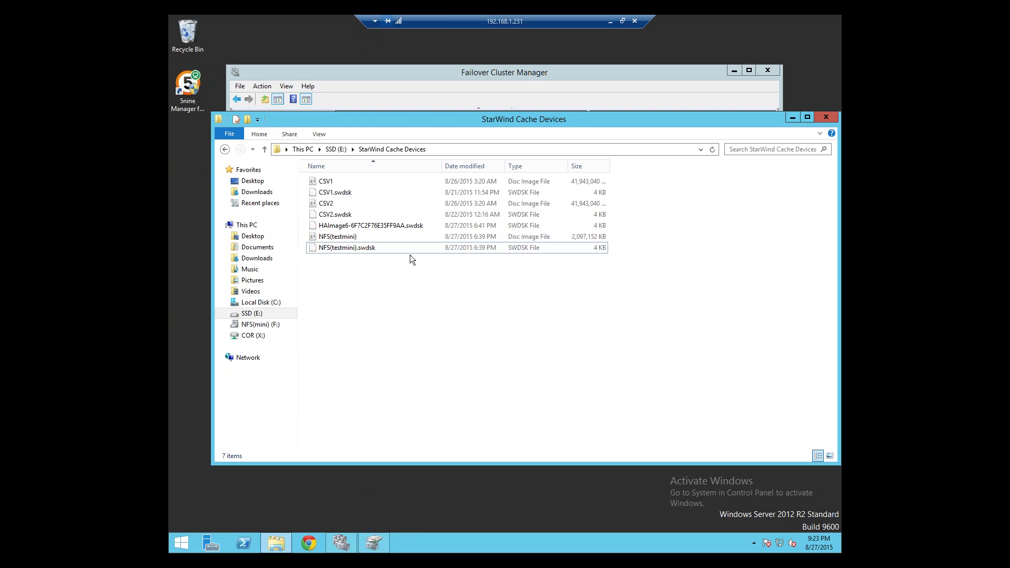
- Check the StarWind Devices folder on drive C for leftover device files, and put away File Explorer on both servers
{"action": "left_click", "coordinate": [399, 214]}
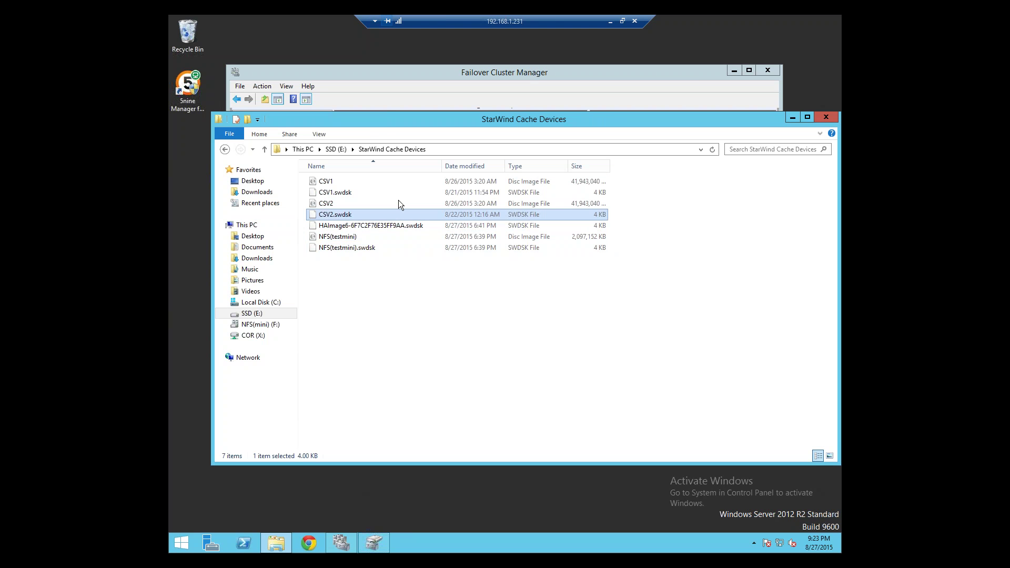
{"action": "left_click", "coordinate": [225, 149]}
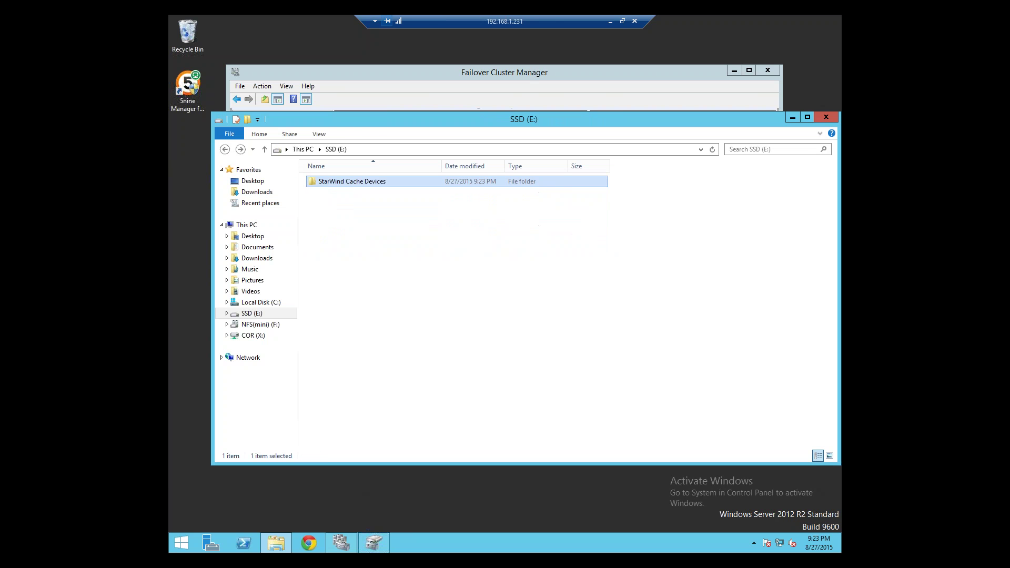
{"action": "left_click", "coordinate": [260, 302]}
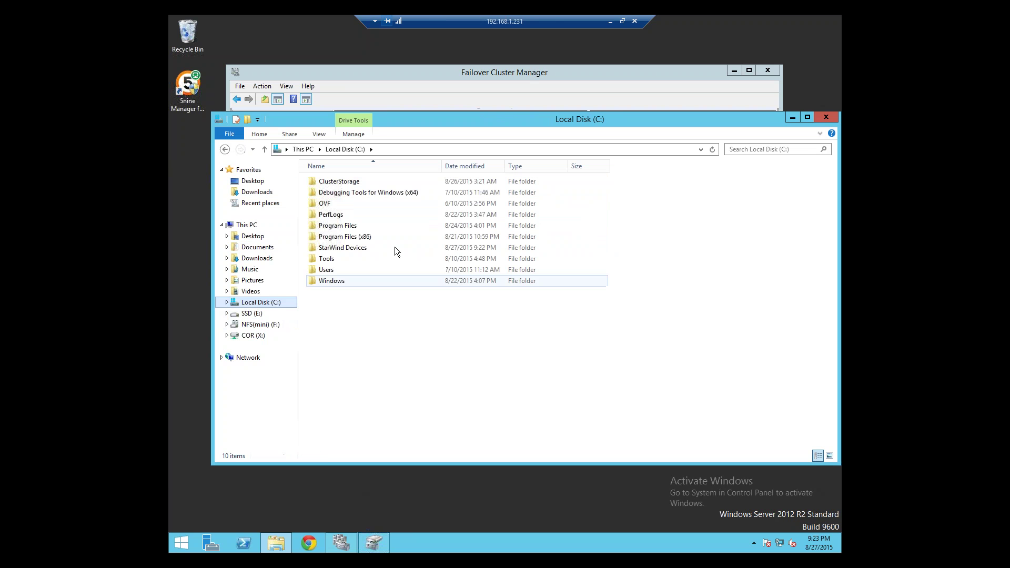
{"action": "double_click", "coordinate": [345, 247]}
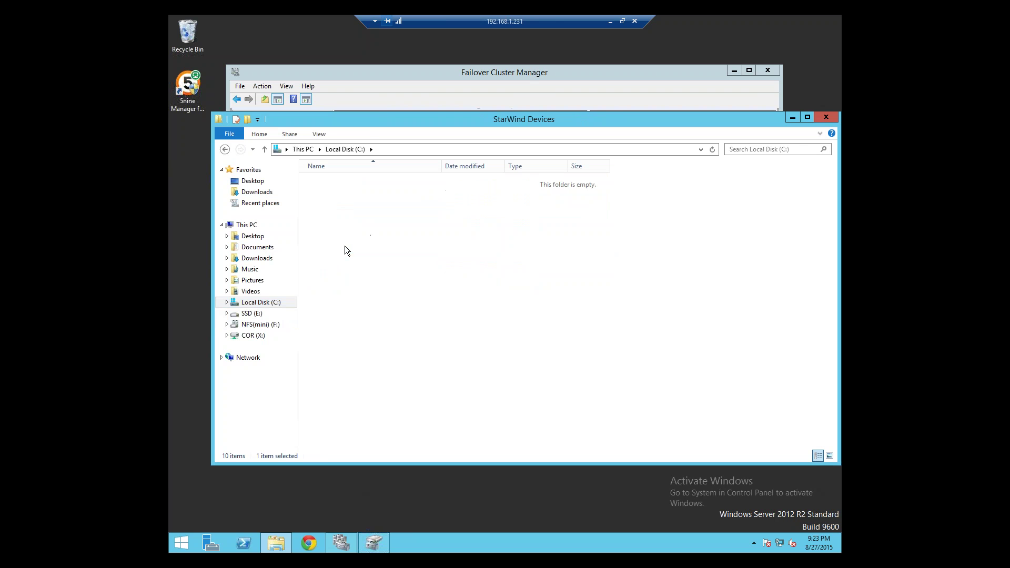
{"action": "left_click_drag", "start_coordinate": [373, 324], "coordinate": [324, 176]}
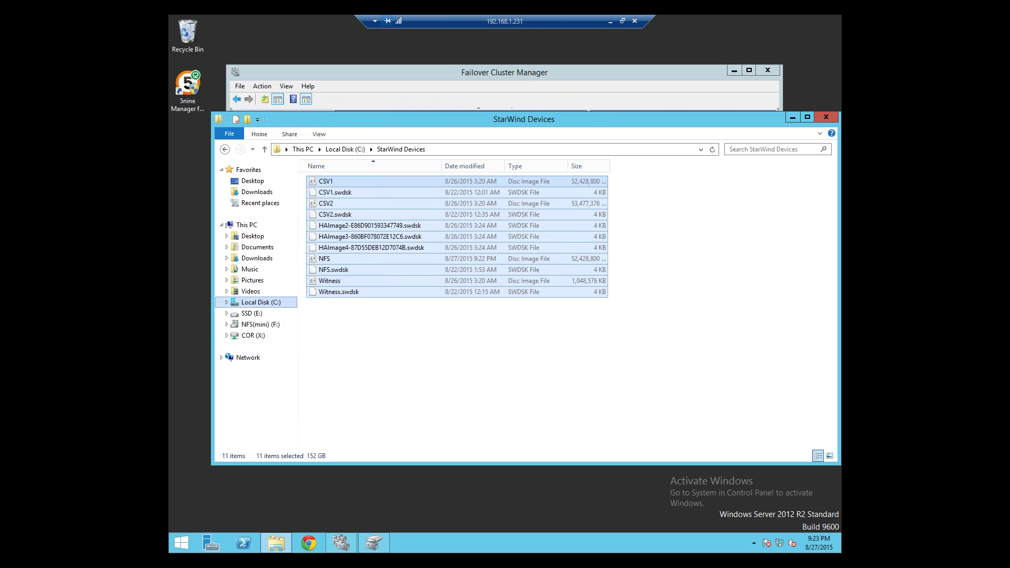
{"action": "left_click", "coordinate": [258, 303]}
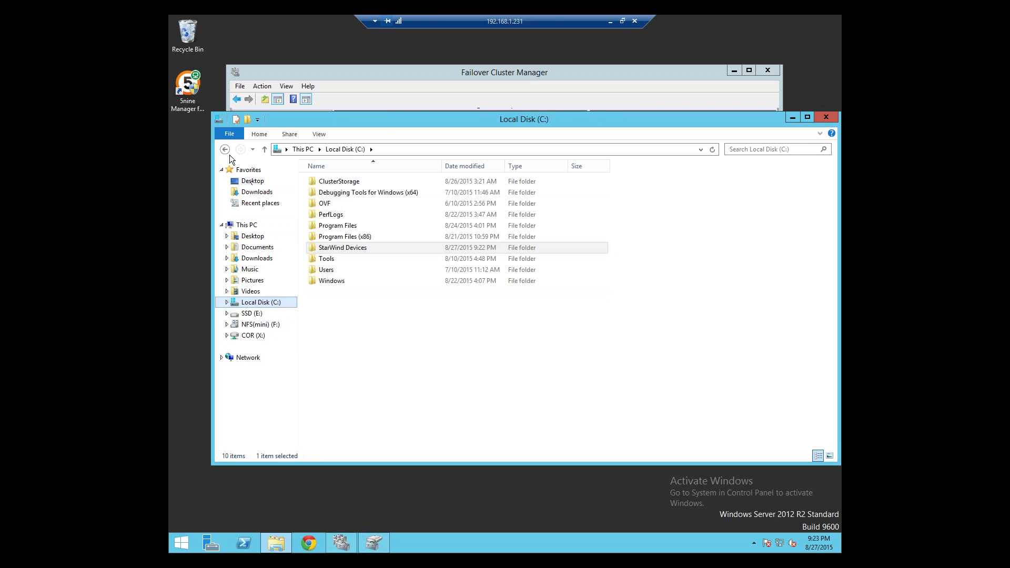
{"action": "left_click", "coordinate": [224, 149]}
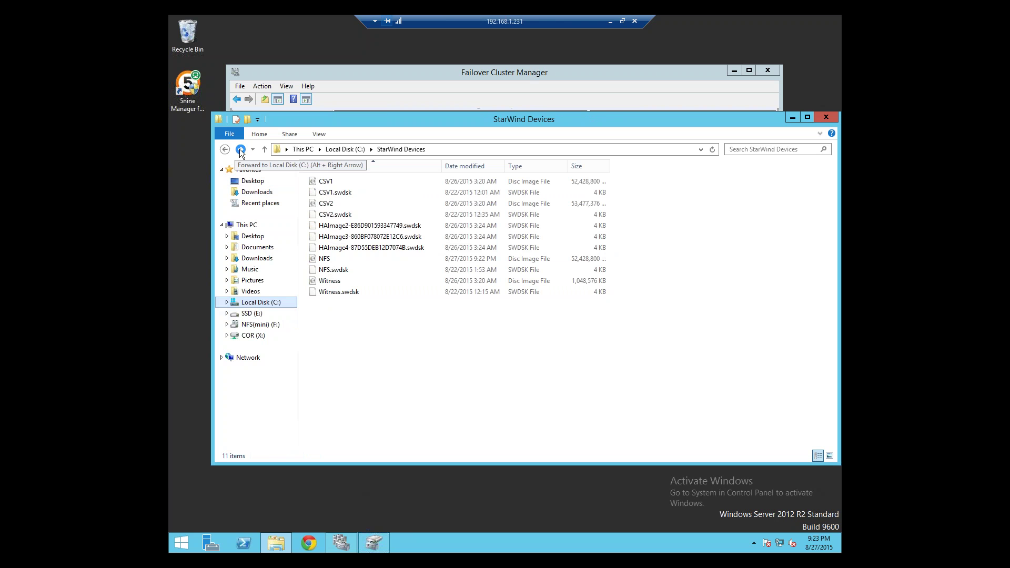
{"action": "left_click", "coordinate": [240, 150]}
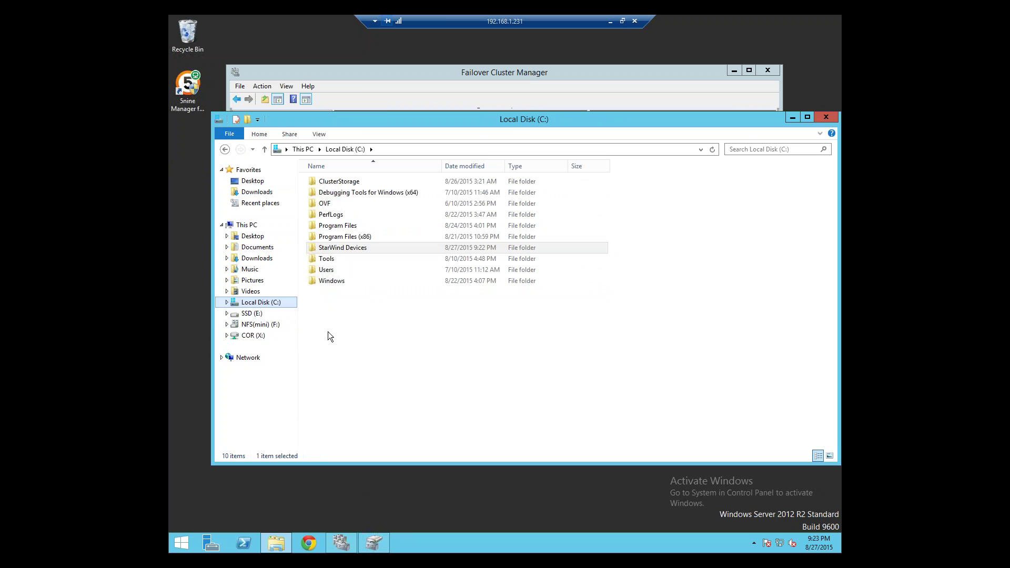
{"action": "left_click", "coordinate": [251, 314]}
{"action": "left_click", "coordinate": [261, 303]}
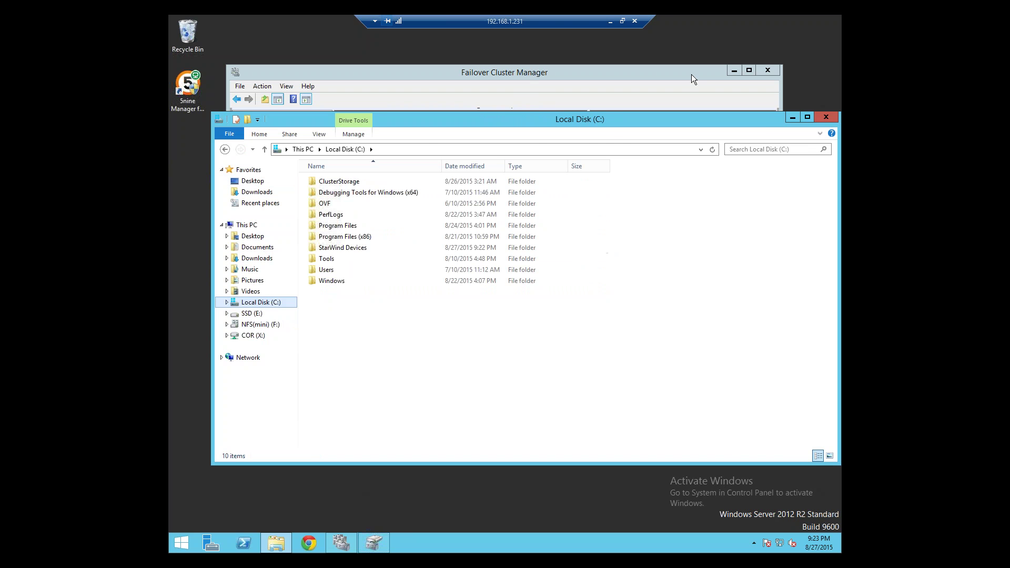
{"action": "left_click", "coordinate": [792, 117]}
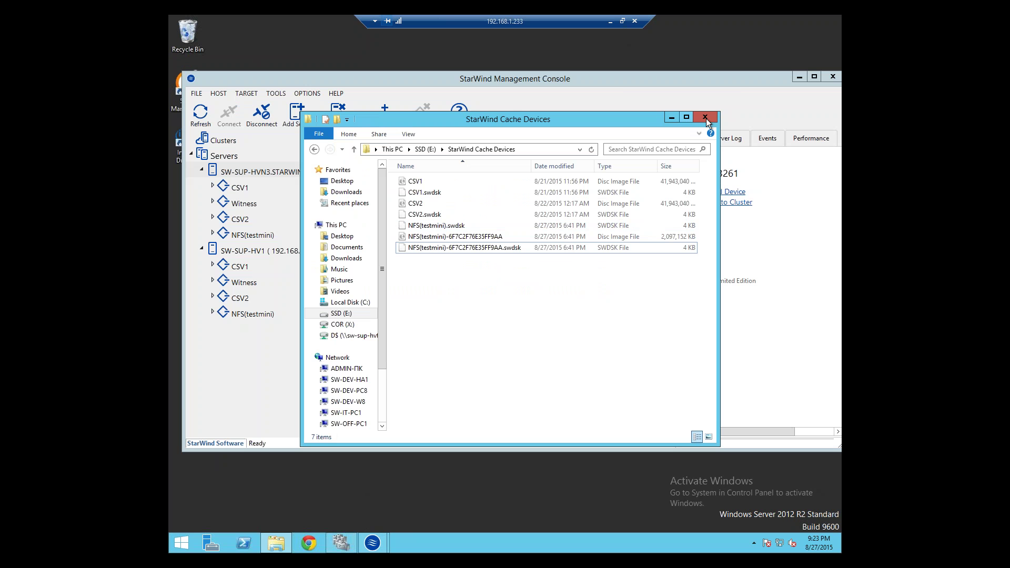
{"action": "left_click", "coordinate": [705, 117]}
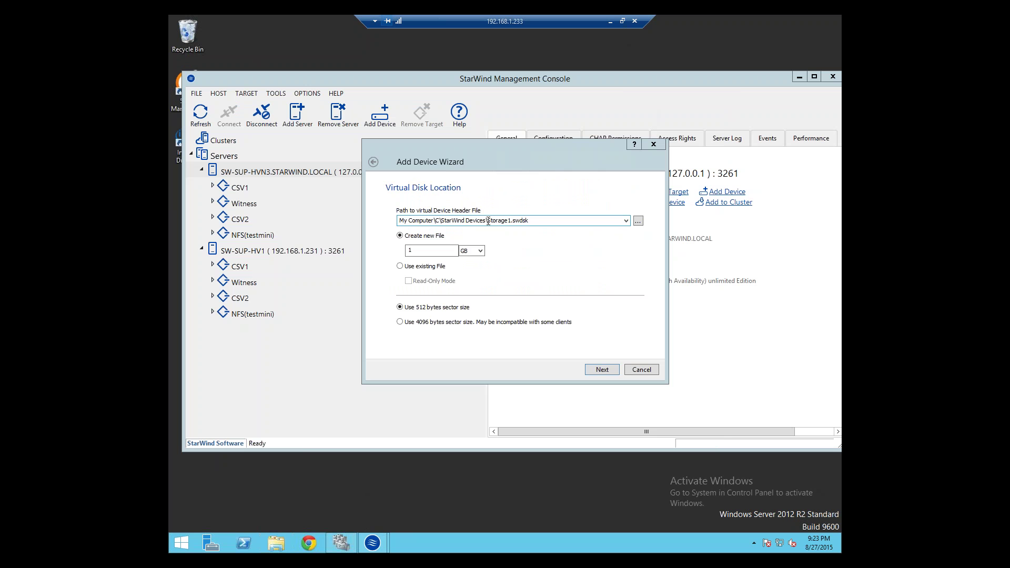
- Try to create a 10 GB virtual disk file named Tap Room Device in the StarWind Devices folder on C
{"action": "left_click_drag", "start_coordinate": [488, 220], "coordinate": [536, 220]}
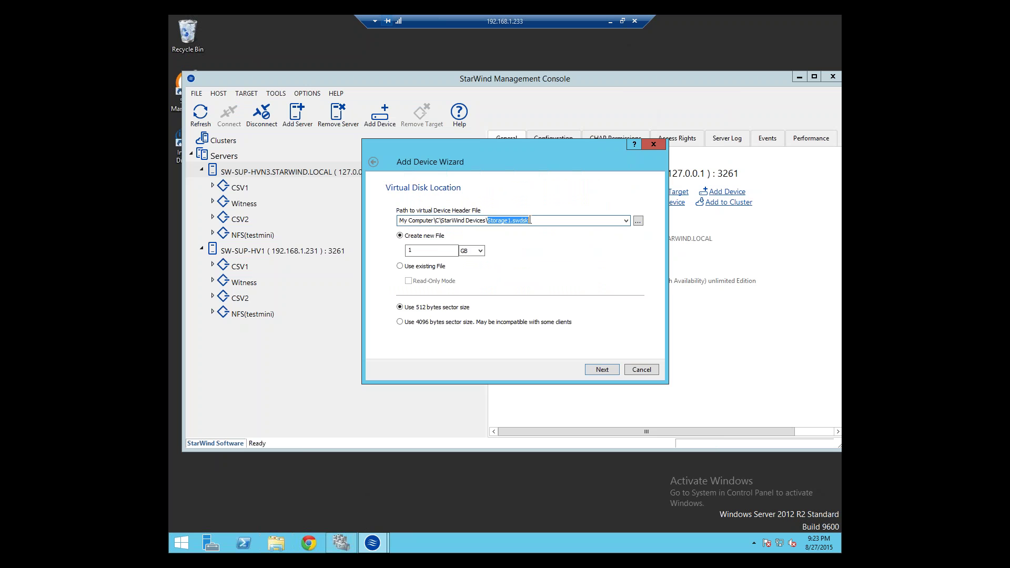
{"action": "type", "text": "Tap Room Device"}
{"action": "key", "text": "Tab"}
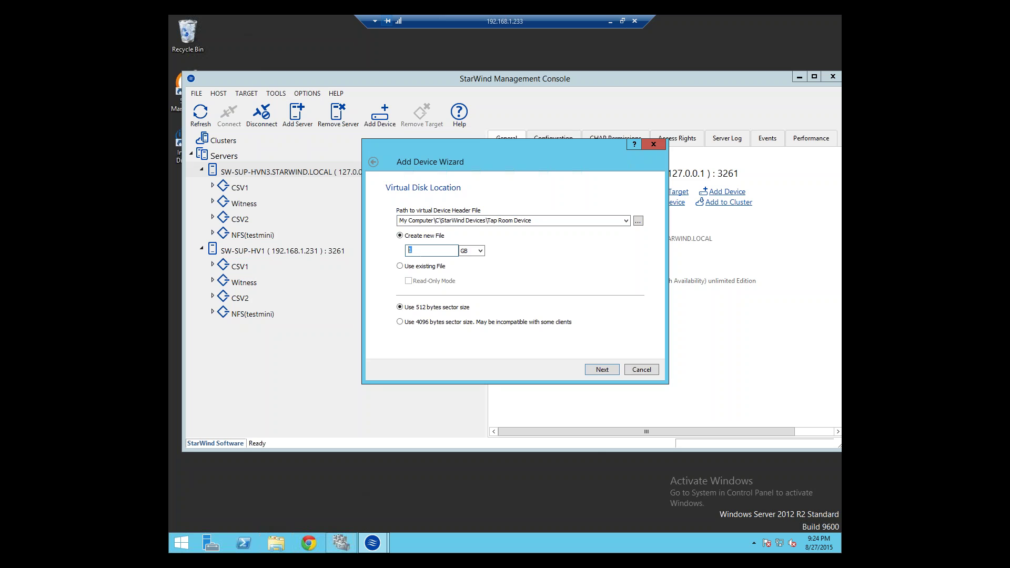
{"action": "type", "text": "10"}
{"action": "left_click", "coordinate": [598, 369]}
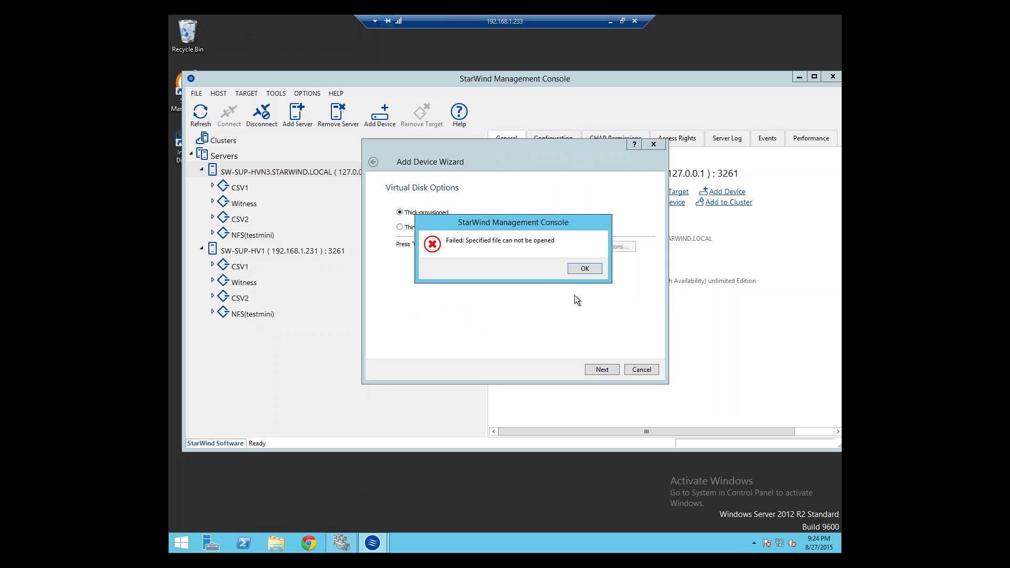
{"action": "left_click", "coordinate": [564, 264]}
{"action": "left_click", "coordinate": [372, 161]}
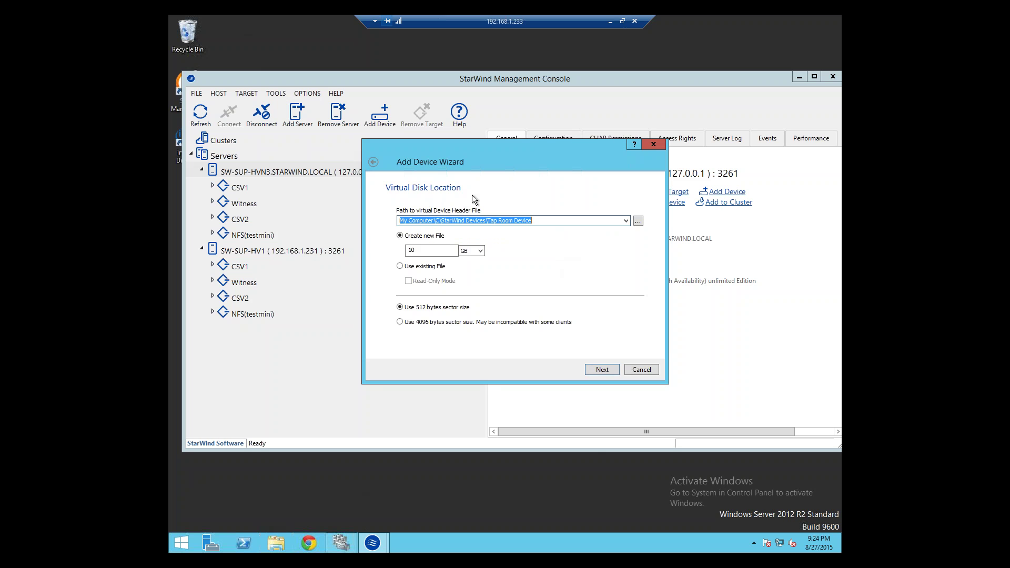
- Try to create the virtual disk with its header file renamed as Tap Room Device1
{"action": "left_click", "coordinate": [559, 219]}
{"action": "type", "text": "1"}
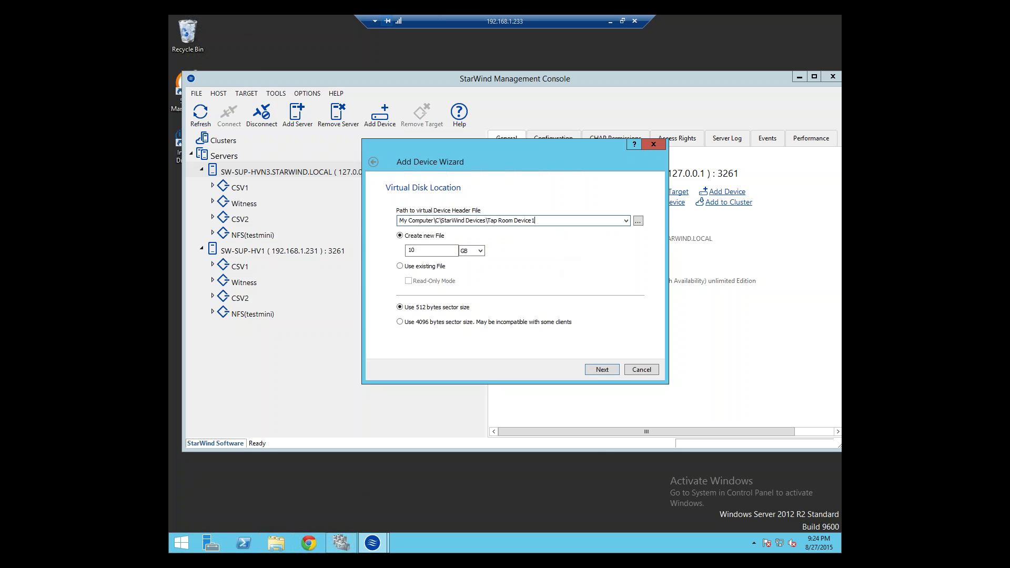
{"action": "left_click", "coordinate": [602, 369]}
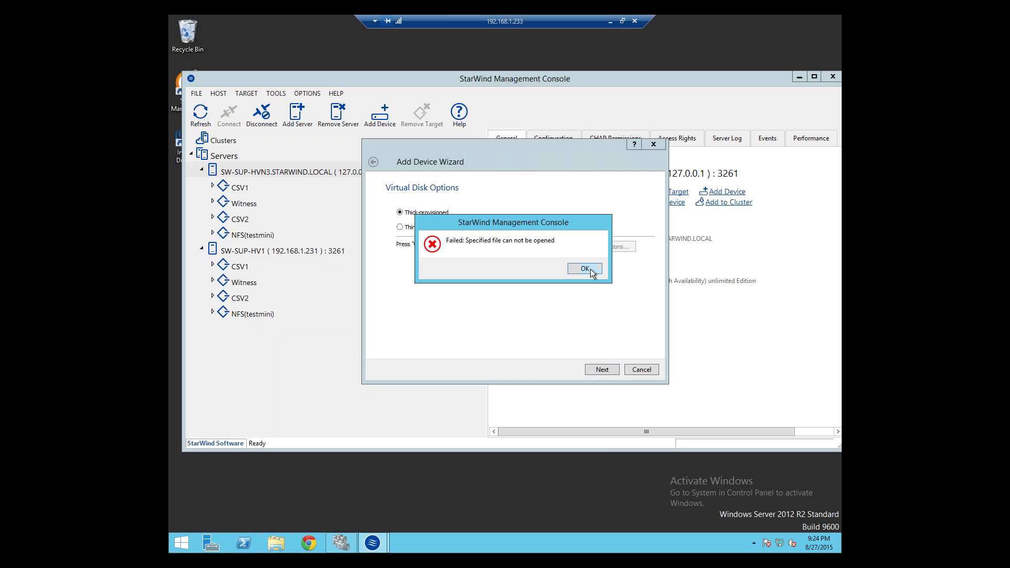
{"action": "left_click", "coordinate": [585, 268]}
{"action": "left_click", "coordinate": [373, 162]}
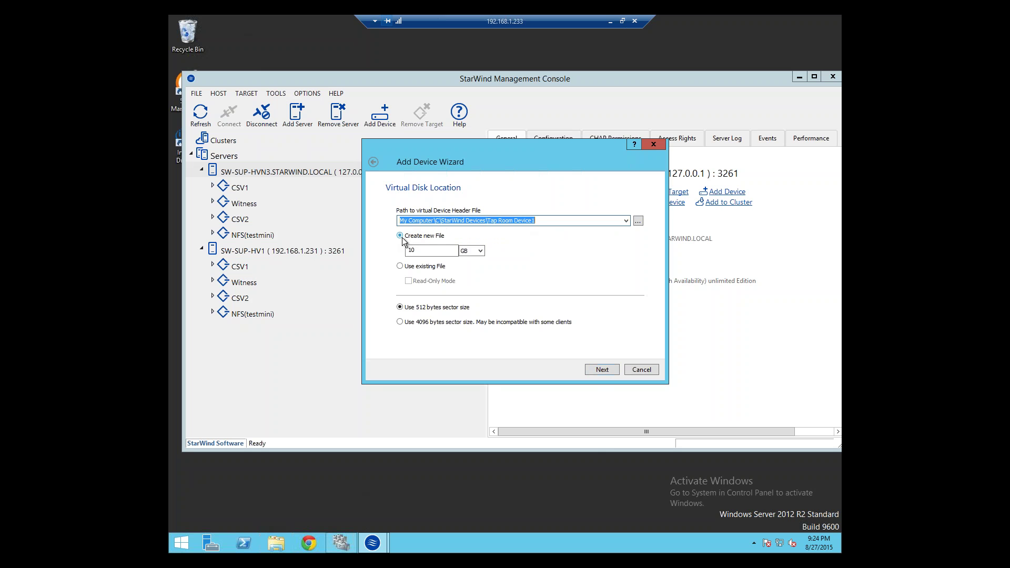
{"action": "left_click", "coordinate": [402, 238]}
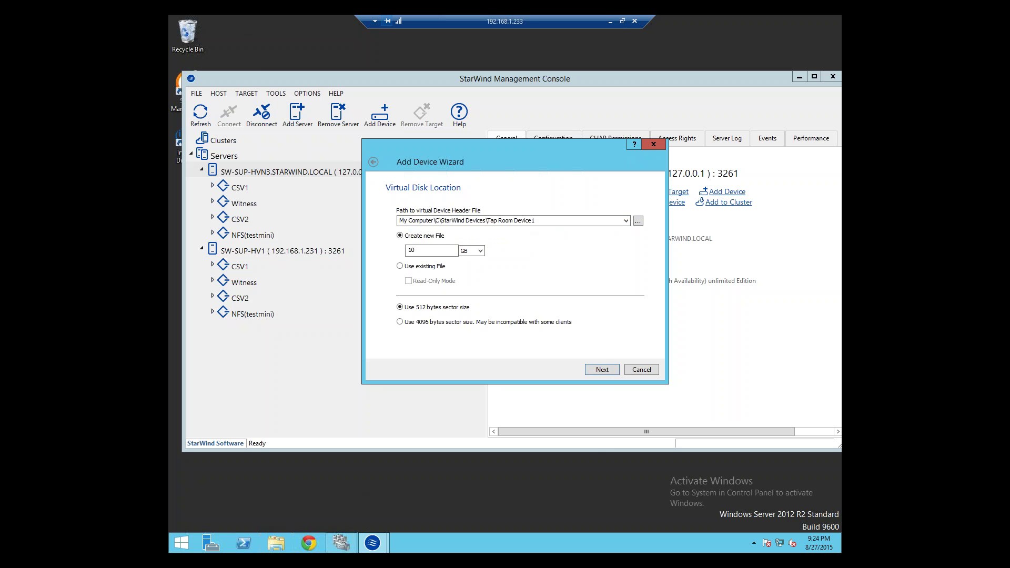
- Browse to the StarWind Devices folder on drive C and set the virtual disk's header file name to 123456
{"action": "left_click", "coordinate": [639, 221]}
{"action": "left_click", "coordinate": [332, 172]}
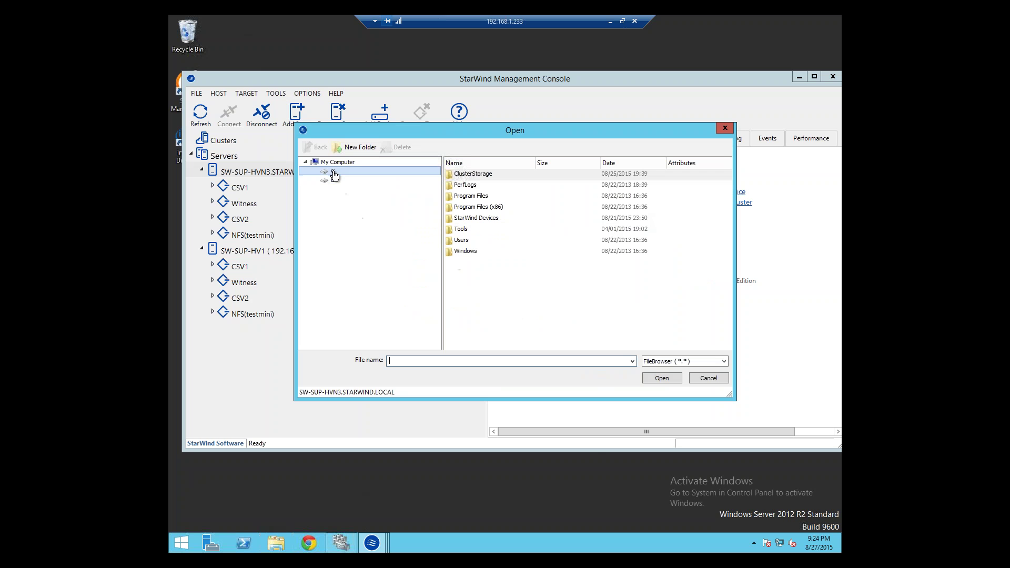
{"action": "double_click", "coordinate": [476, 218]}
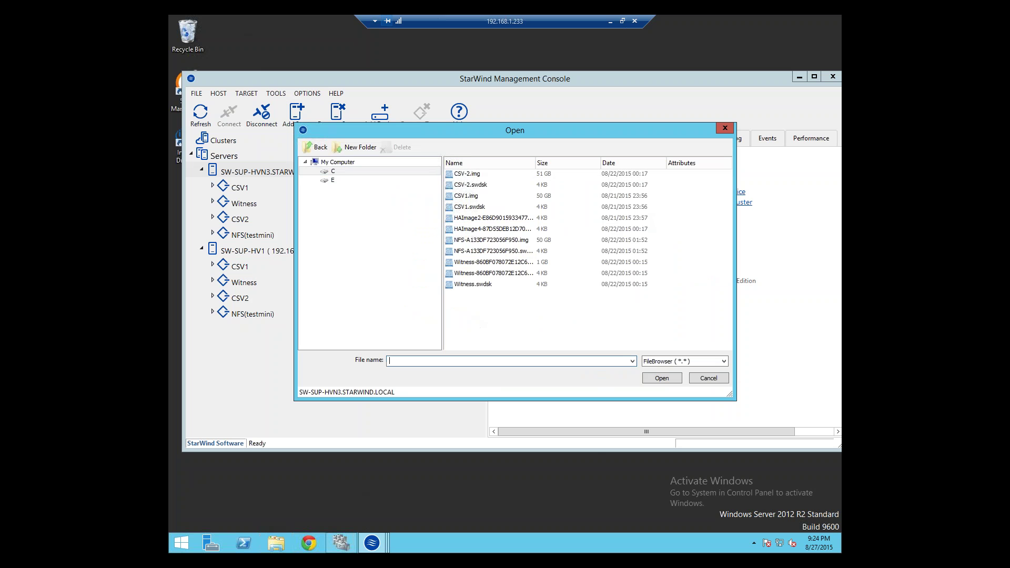
{"action": "type", "text": "123456"}
{"action": "left_click", "coordinate": [654, 378]}
{"action": "left_click", "coordinate": [603, 373]}
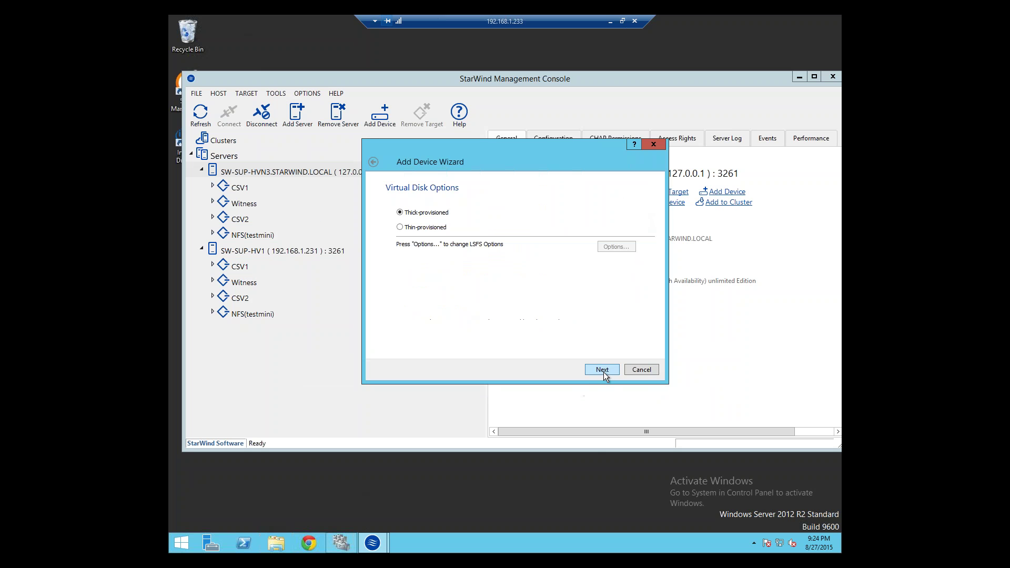
- Create the device as a thick-provisioned disk with cache mode N/A and a new target with alias 123456
{"action": "left_click", "coordinate": [603, 371]}
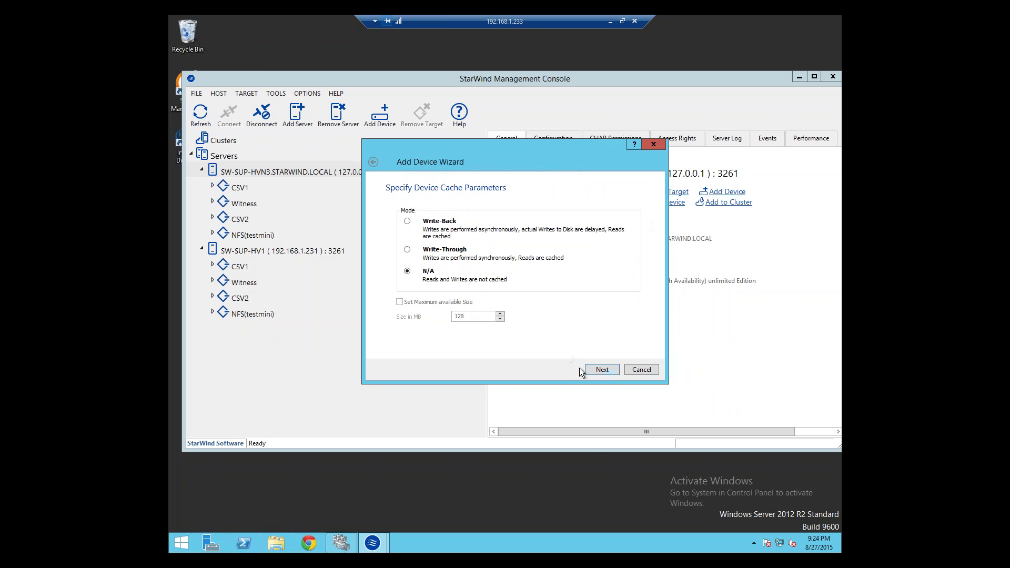
{"action": "left_click", "coordinate": [600, 369]}
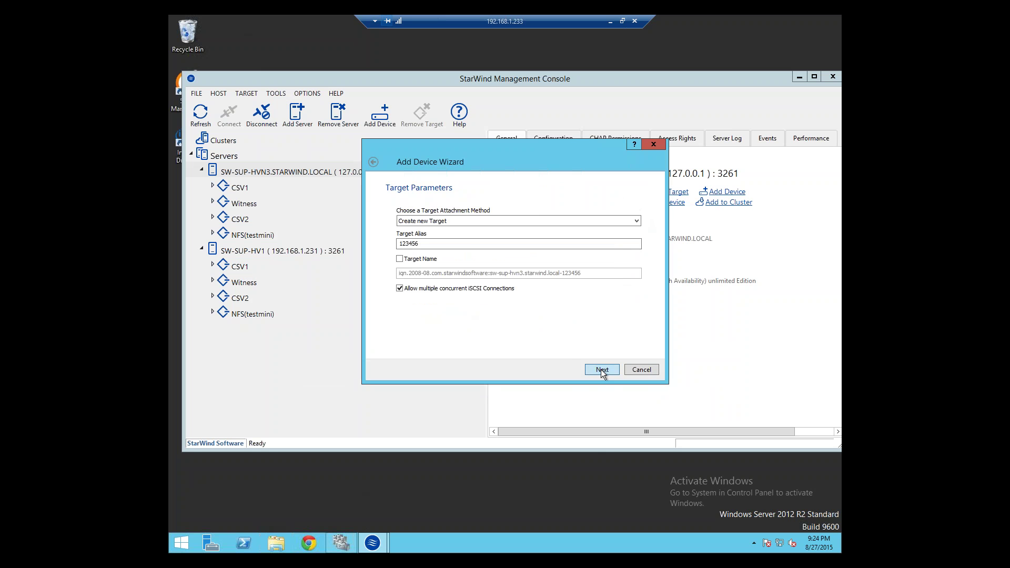
{"action": "left_click", "coordinate": [601, 369]}
{"action": "left_click", "coordinate": [601, 369]}
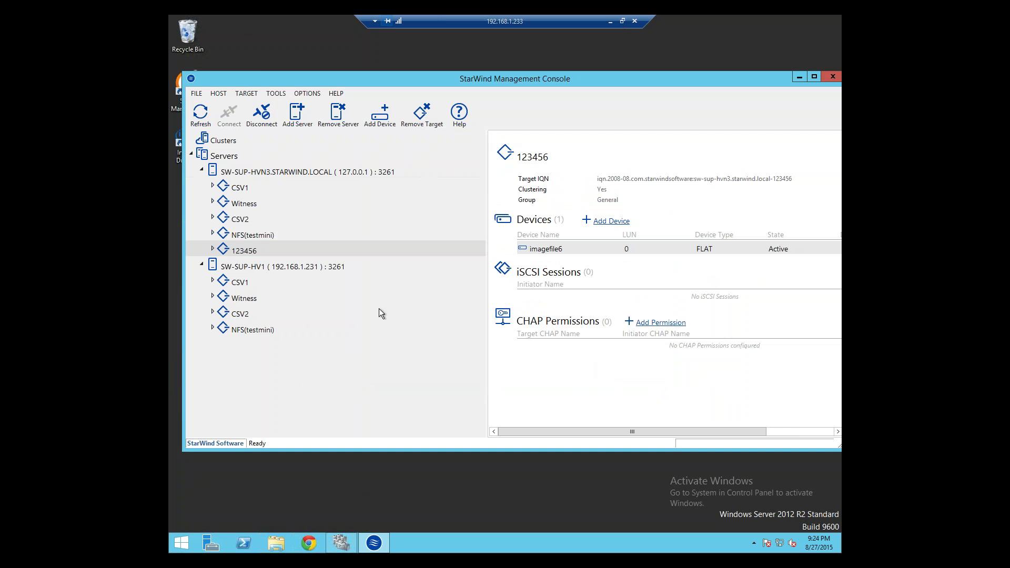
- Open the Replication Manager for the device under target 123456 and start adding a replica
{"action": "left_click", "coordinate": [213, 248]}
{"action": "right_click", "coordinate": [245, 264]}
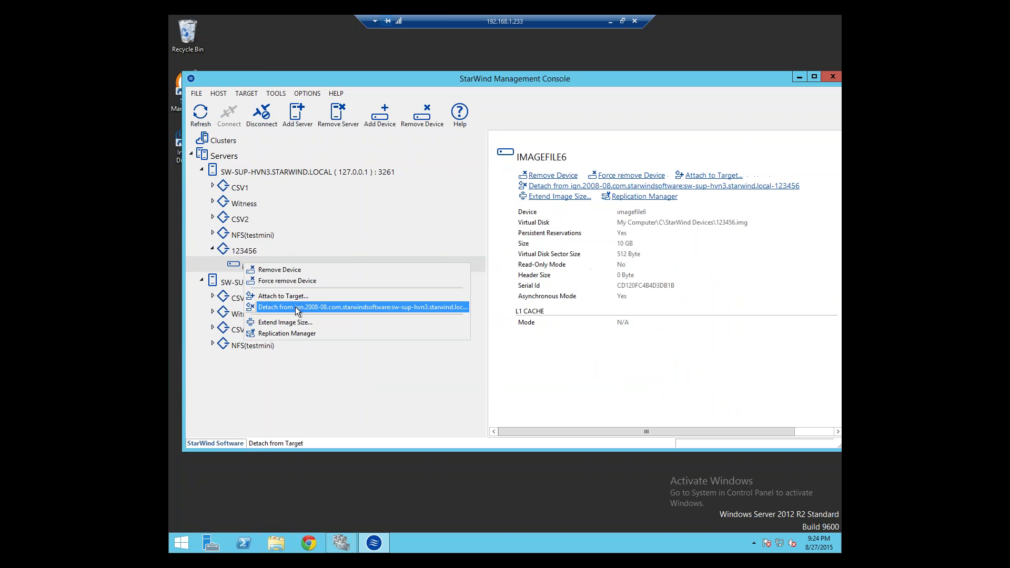
{"action": "left_click", "coordinate": [295, 331]}
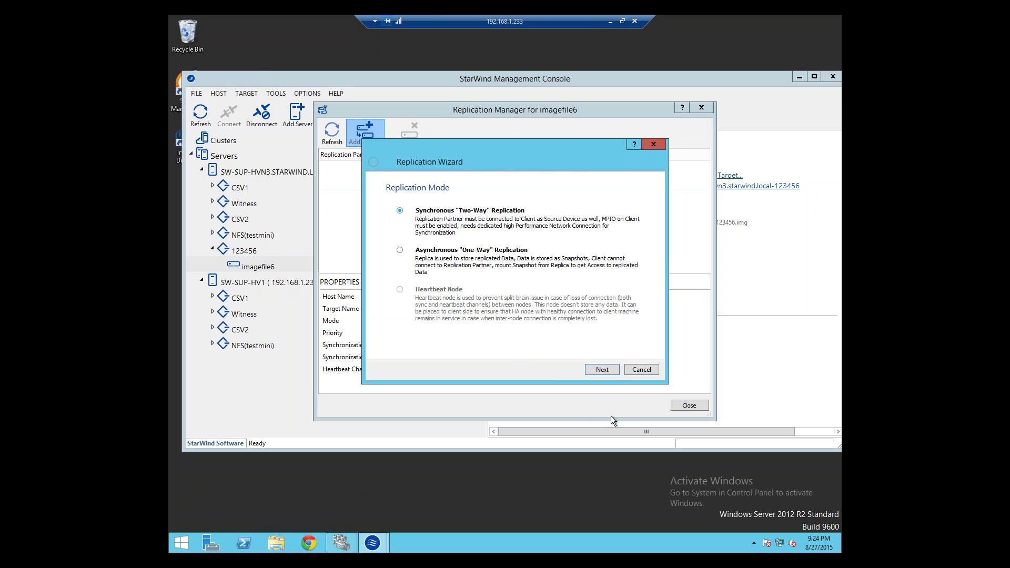
- Choose Synchronous "Two-Way" Replication and set sw-sup-hv1 as the partner node, keeping port 3261
{"action": "left_click", "coordinate": [609, 370]}
{"action": "left_click", "coordinate": [581, 233]}
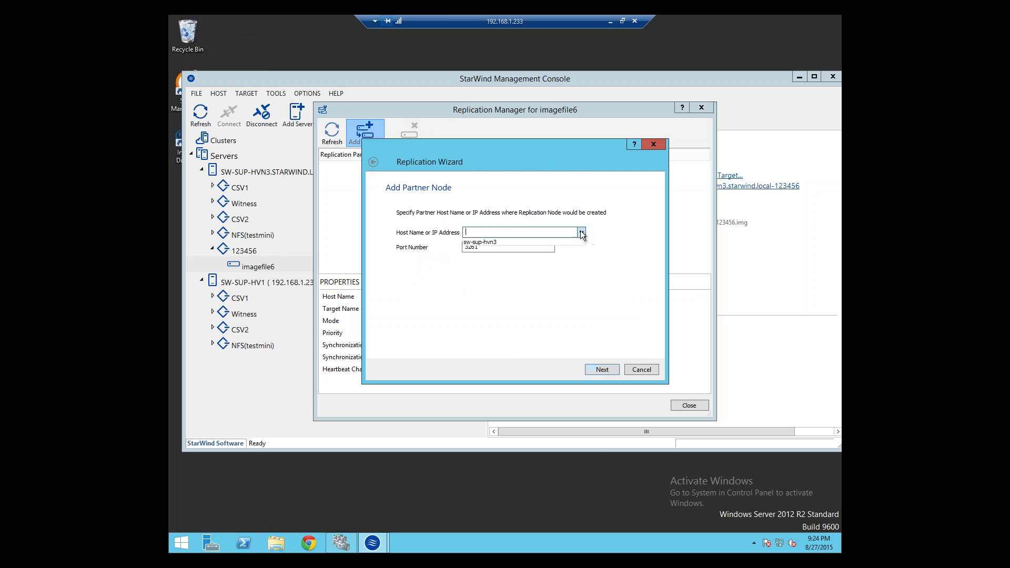
{"action": "left_click", "coordinate": [581, 233]}
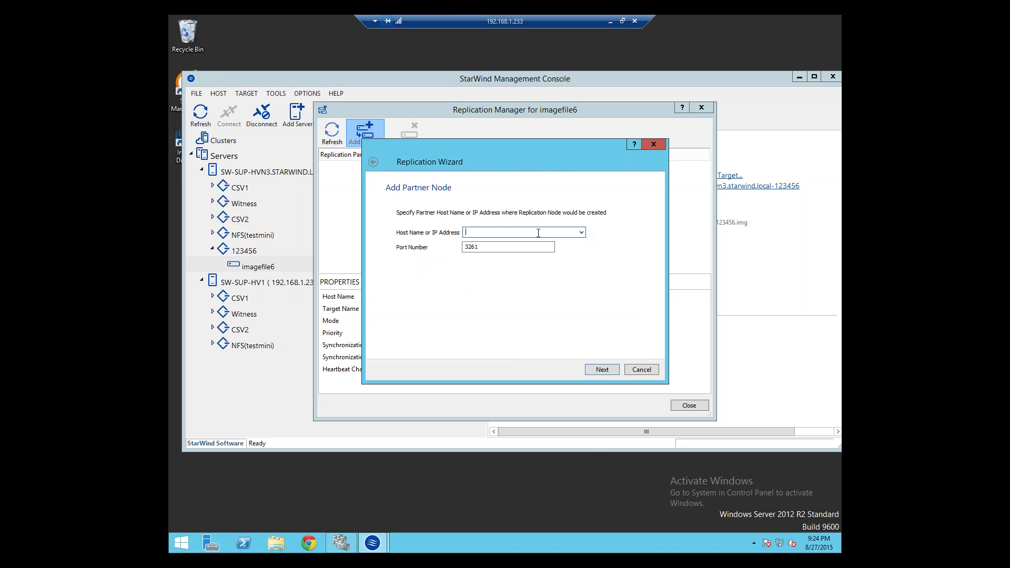
{"action": "type", "text": "sw-sup-hv1"}
{"action": "left_click", "coordinate": [609, 369]}
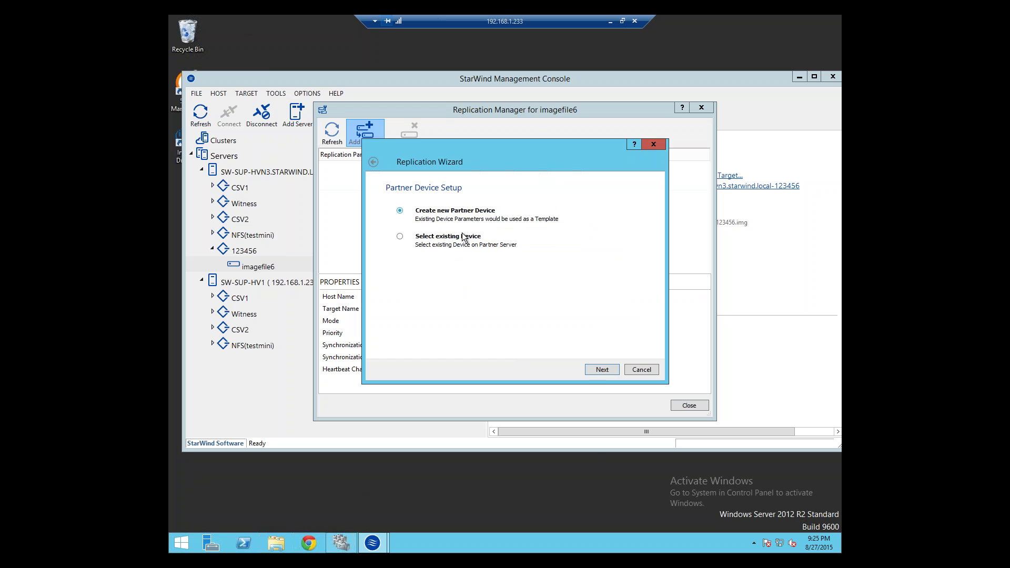
- Create a new partner device with 123456 as its header file name and open the replication network settings
{"action": "left_click", "coordinate": [589, 369]}
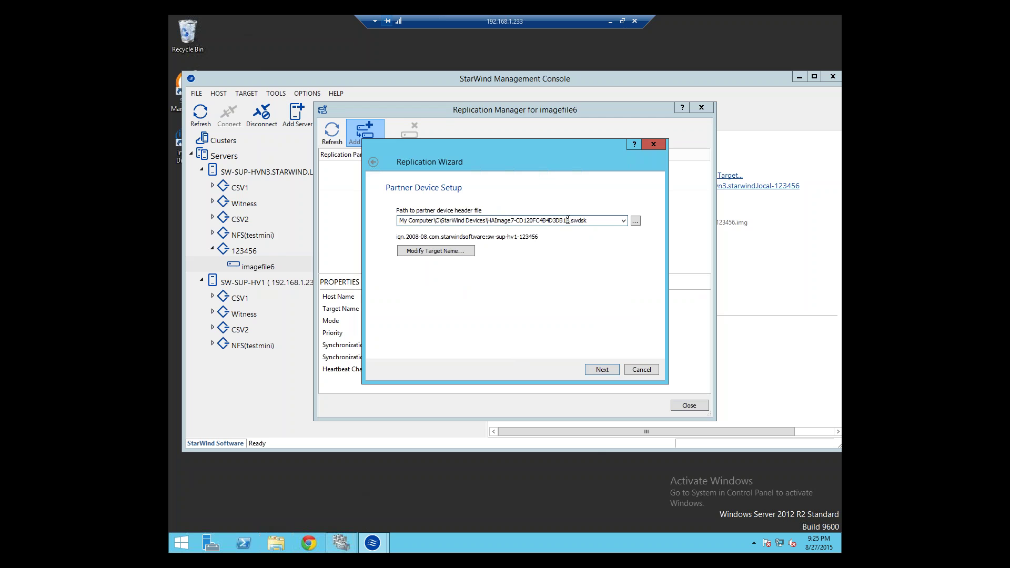
{"action": "left_click_drag", "start_coordinate": [569, 220], "coordinate": [488, 221]}
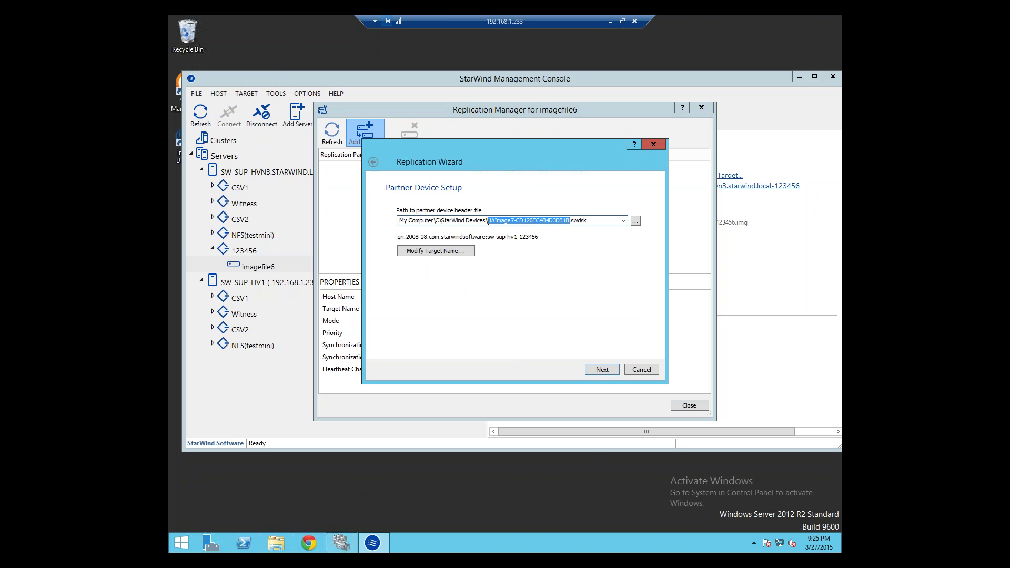
{"action": "type", "text": "123456"}
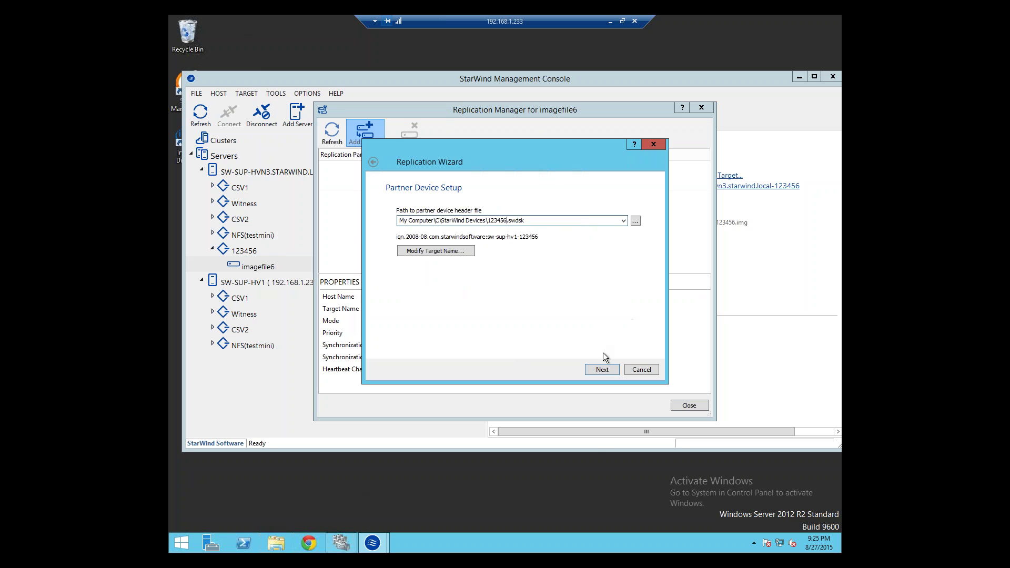
{"action": "left_click", "coordinate": [604, 368]}
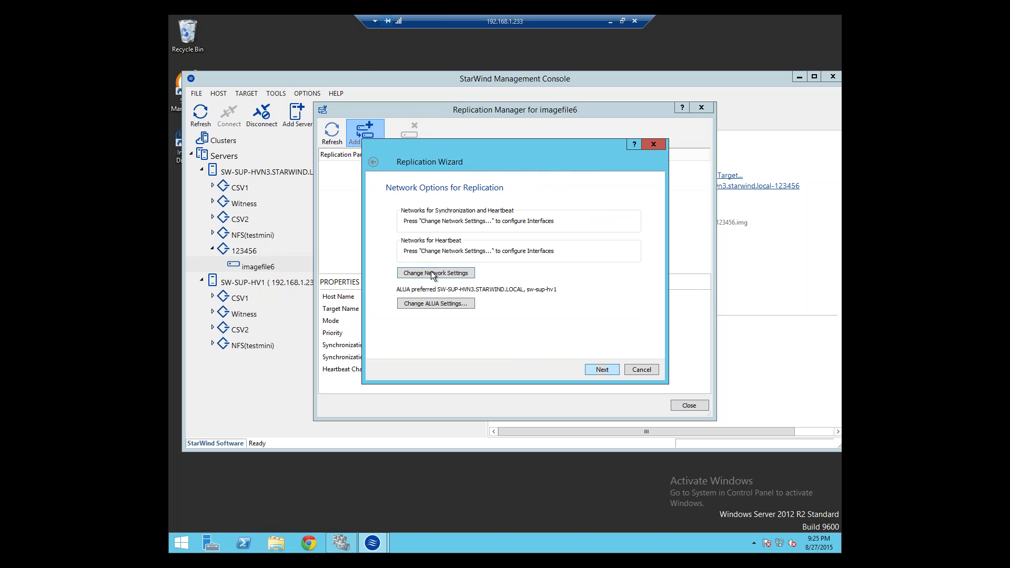
{"action": "left_click", "coordinate": [431, 273]}
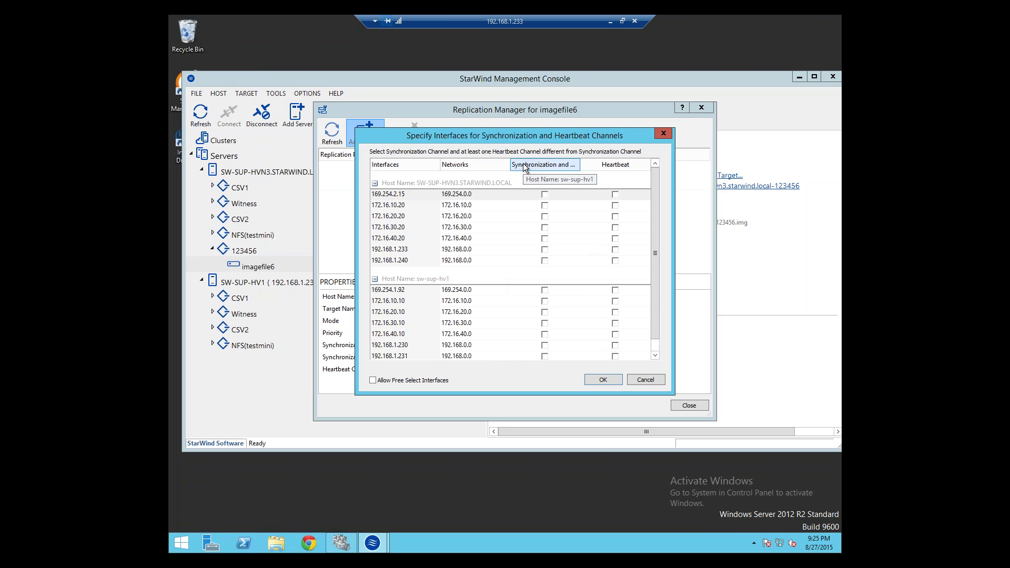
- Look up the IPv4 address of the Sync1 connection in Network and Sharing Center
{"action": "right_click", "coordinate": [783, 541]}
{"action": "left_click", "coordinate": [775, 534]}
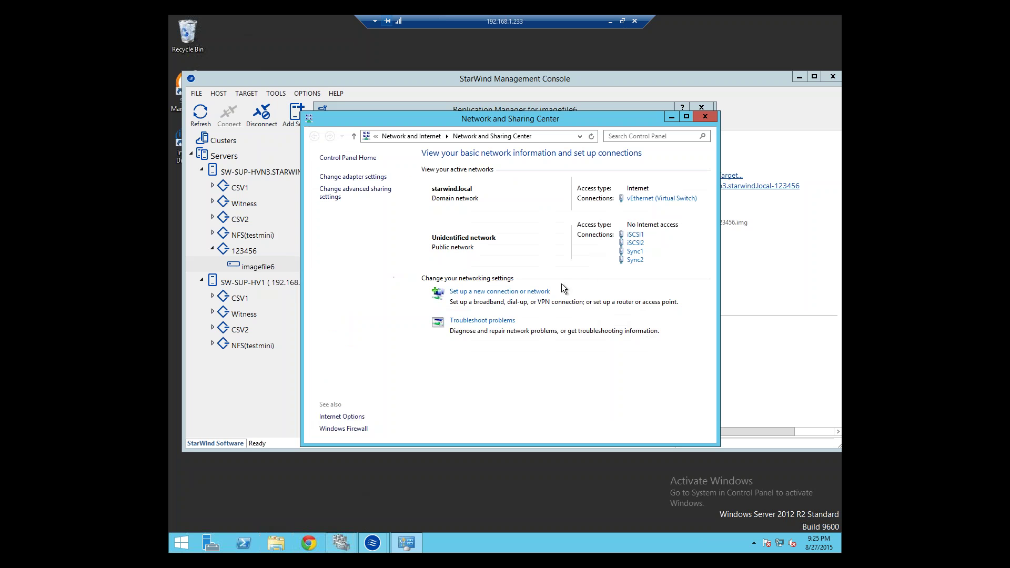
{"action": "left_click", "coordinate": [621, 255]}
{"action": "left_click", "coordinate": [442, 271]}
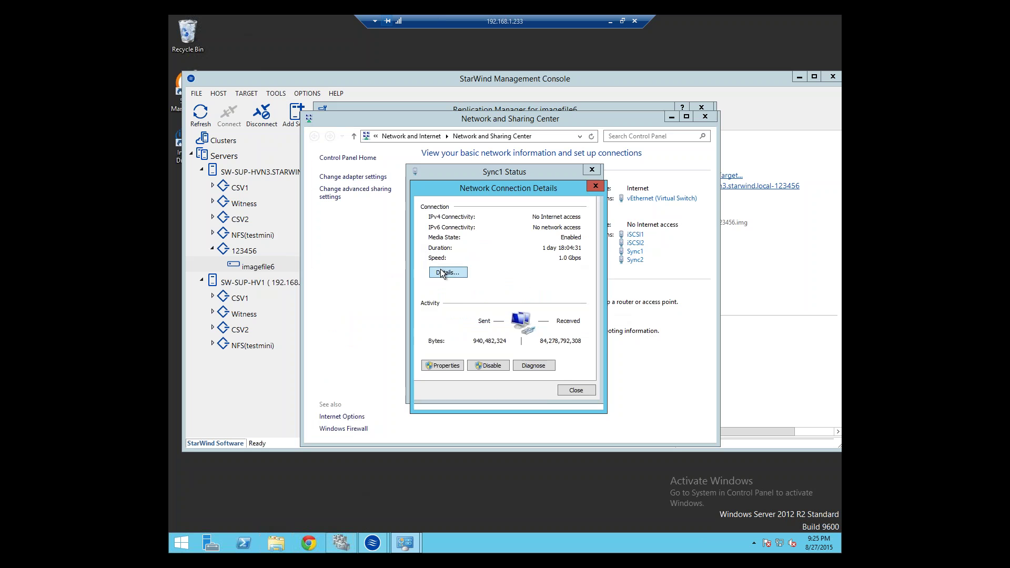
{"action": "left_click", "coordinate": [517, 261]}
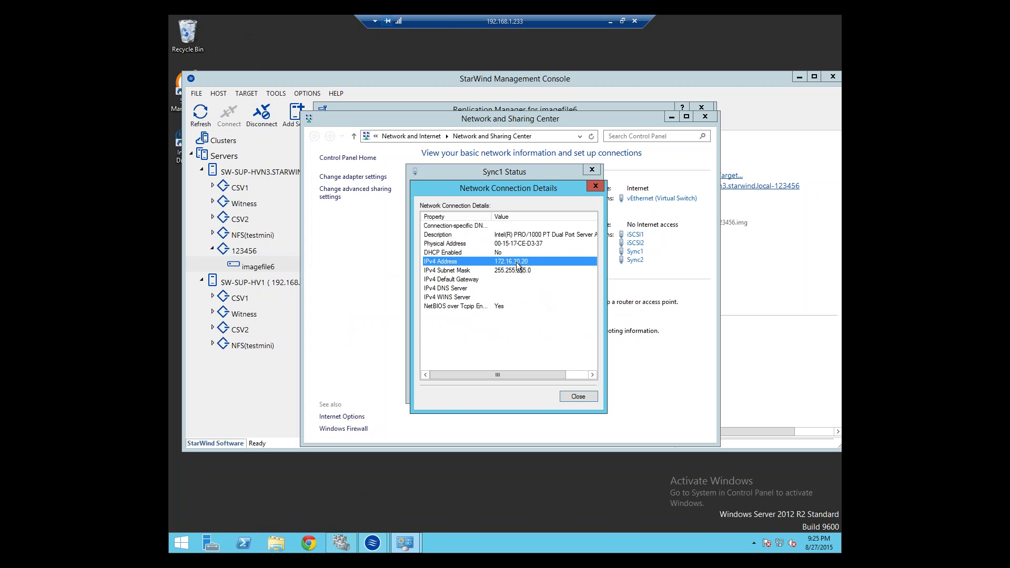
{"action": "left_click", "coordinate": [594, 186]}
{"action": "left_click", "coordinate": [592, 170]}
{"action": "left_click", "coordinate": [704, 118]}
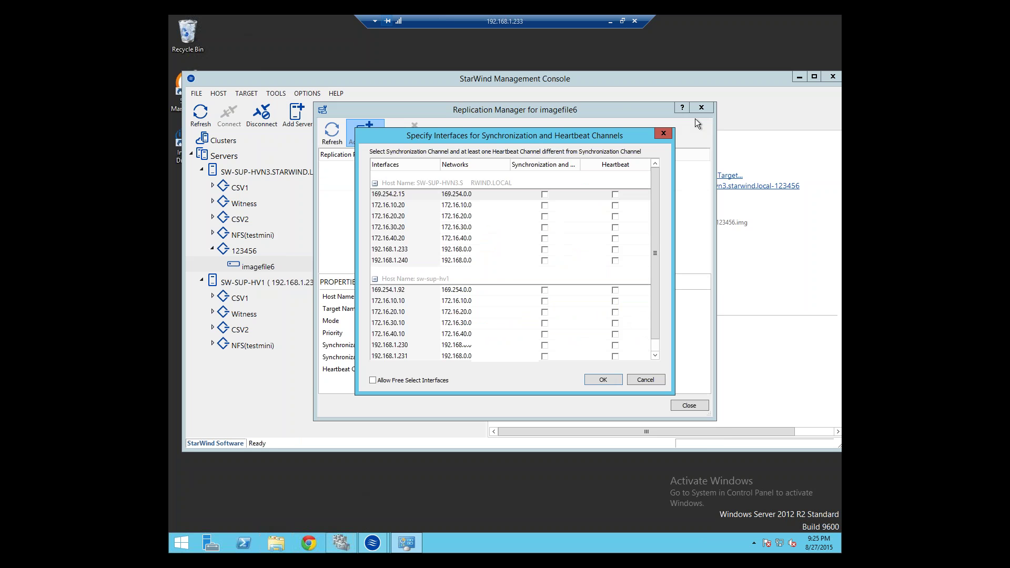
- Assign 172.16.30.20 and 172.16.40.20 to synchronization and heartbeat, and 172.16.10.20 and 172.16.20.20 to heartbeat only
{"action": "left_click", "coordinate": [544, 227]}
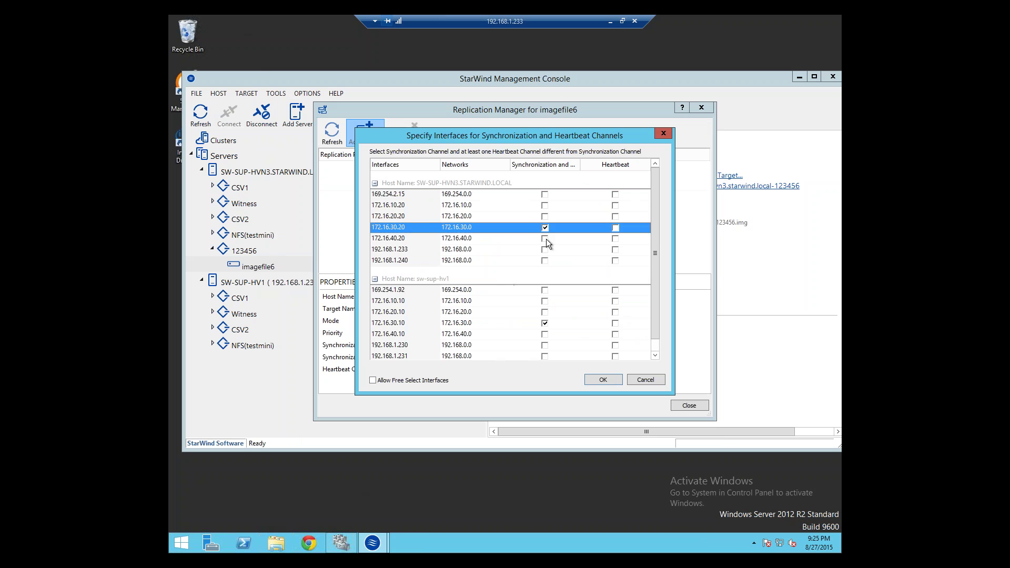
{"action": "left_click", "coordinate": [545, 238]}
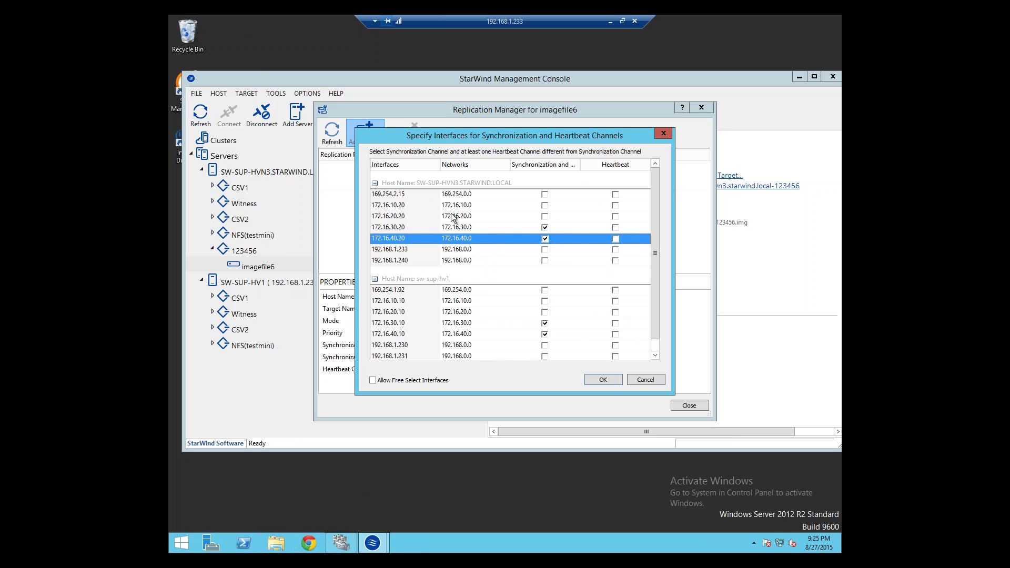
{"action": "left_click", "coordinate": [614, 205]}
{"action": "left_click", "coordinate": [614, 216]}
{"action": "left_click", "coordinate": [608, 379]}
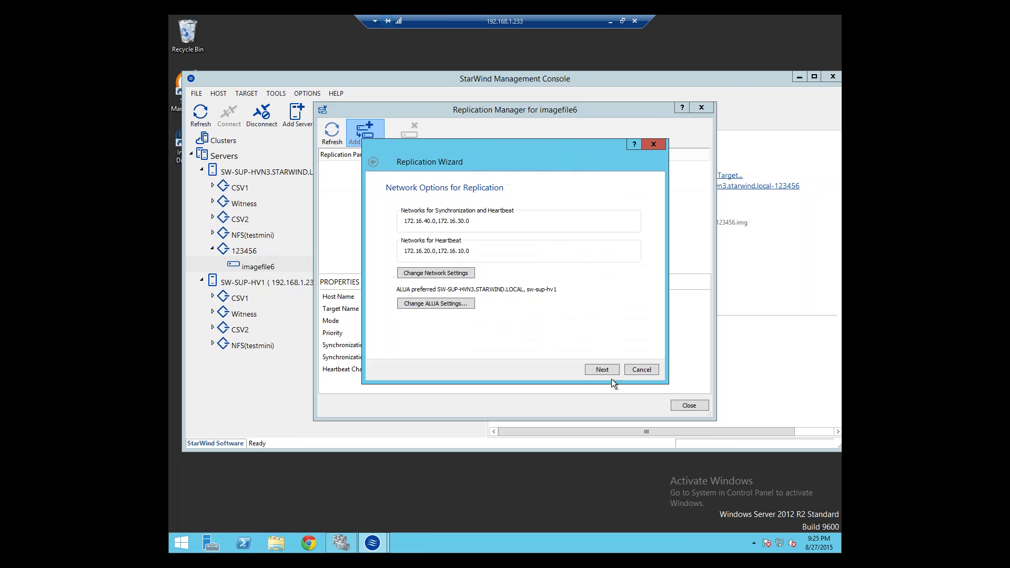
- Create the replica with these network settings and close the wizard and the Replication Manager
{"action": "left_click", "coordinate": [608, 372]}
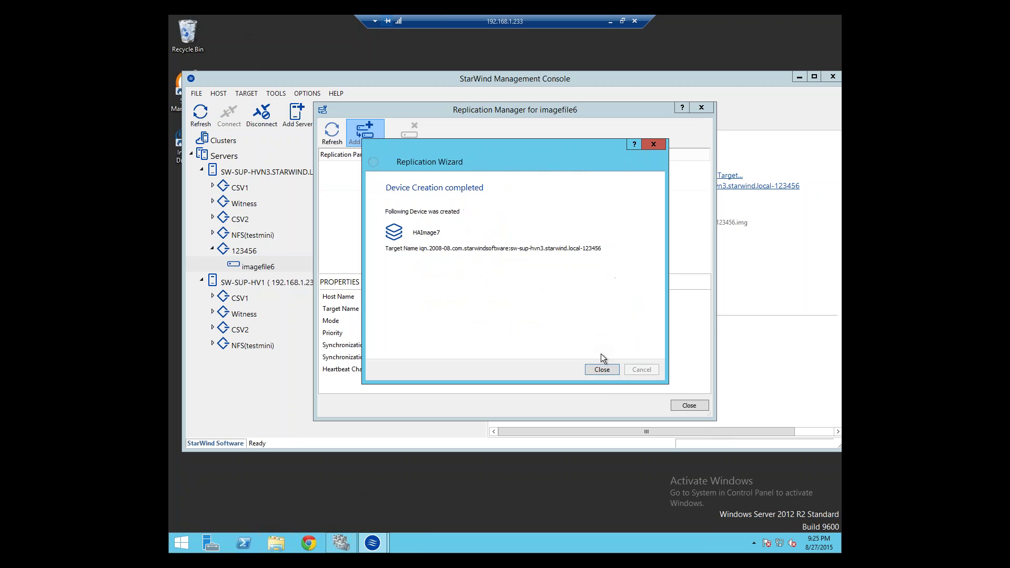
{"action": "left_click", "coordinate": [607, 370]}
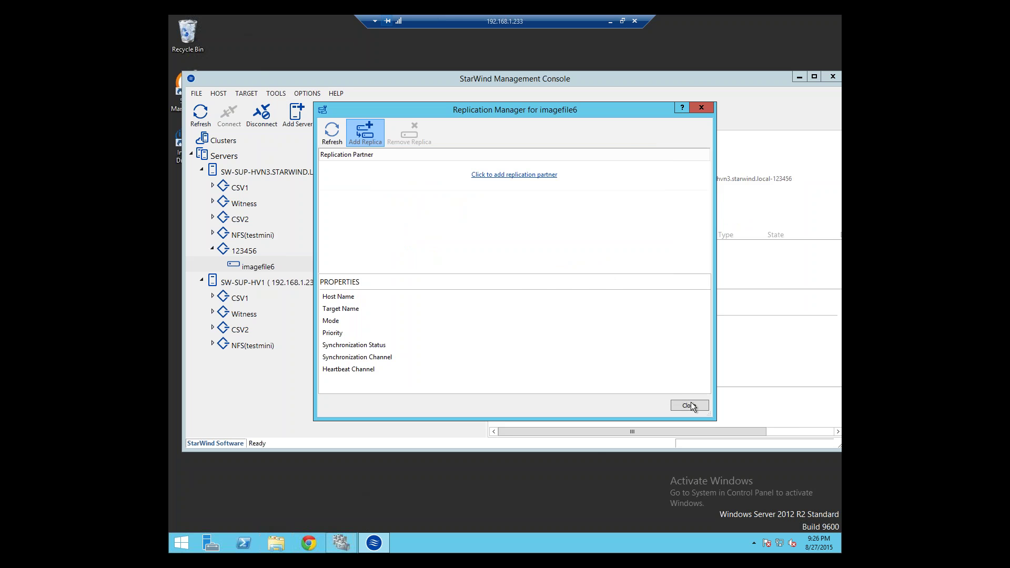
{"action": "left_click", "coordinate": [690, 405]}
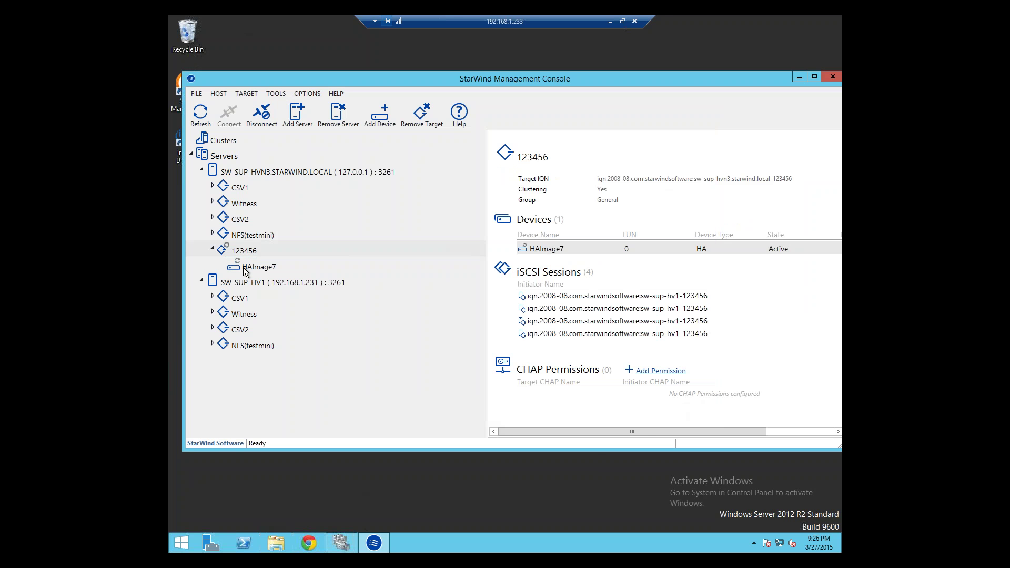
- Examine the synchronization progress of the replica under target 123456 on SW-SUP-HV1, refreshing the console
{"action": "left_click", "coordinate": [253, 284]}
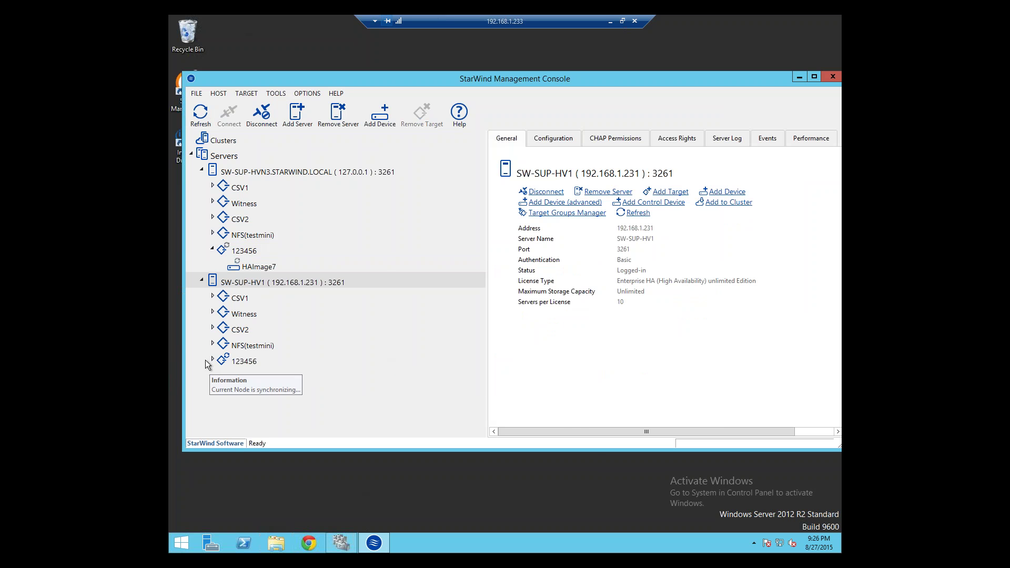
{"action": "left_click", "coordinate": [211, 360]}
{"action": "left_click", "coordinate": [212, 359]}
{"action": "left_click", "coordinate": [252, 377]}
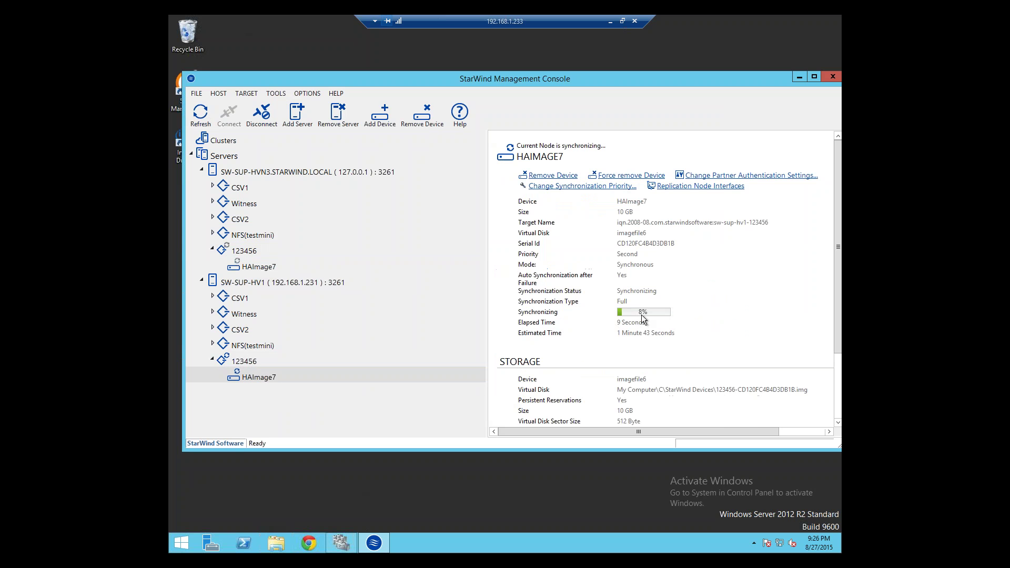
{"action": "left_click", "coordinate": [201, 122]}
{"action": "left_click", "coordinate": [200, 122]}
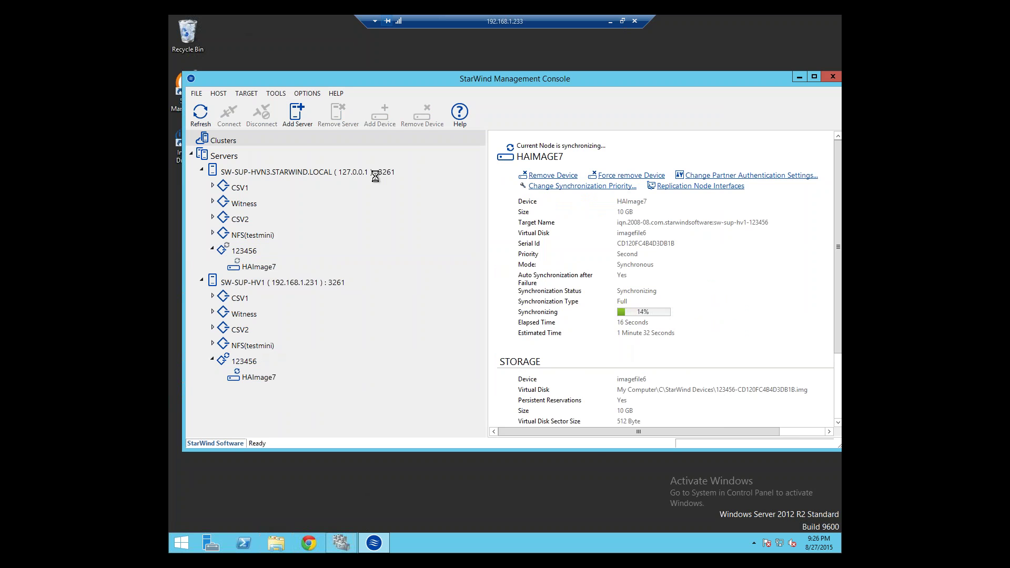
{"action": "left_click", "coordinate": [244, 380]}
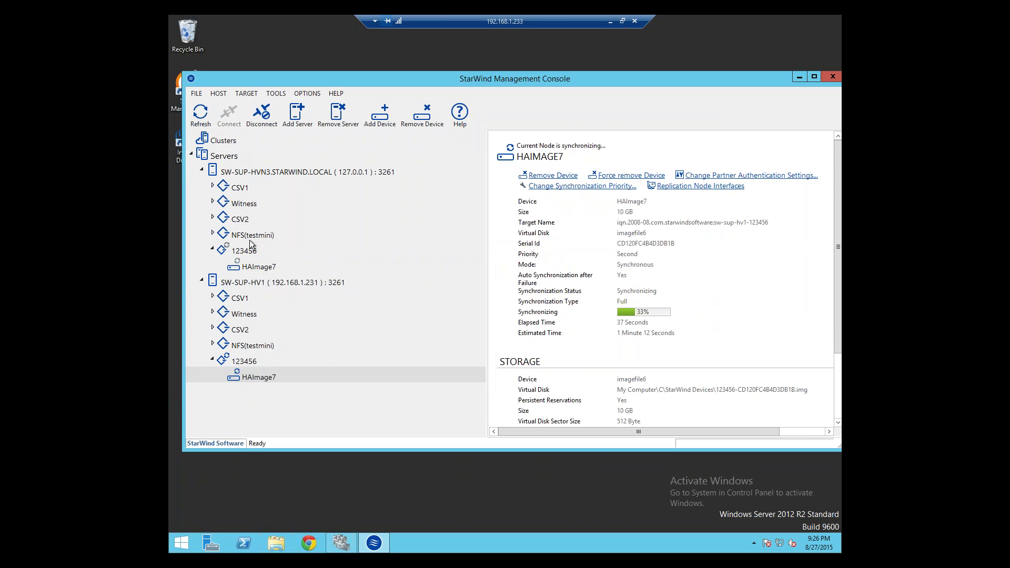
- Compare the synchronization details of HAImage7 on SW-SUP-HVN3 and on SW-SUP-HV1
{"action": "left_click", "coordinate": [246, 175]}
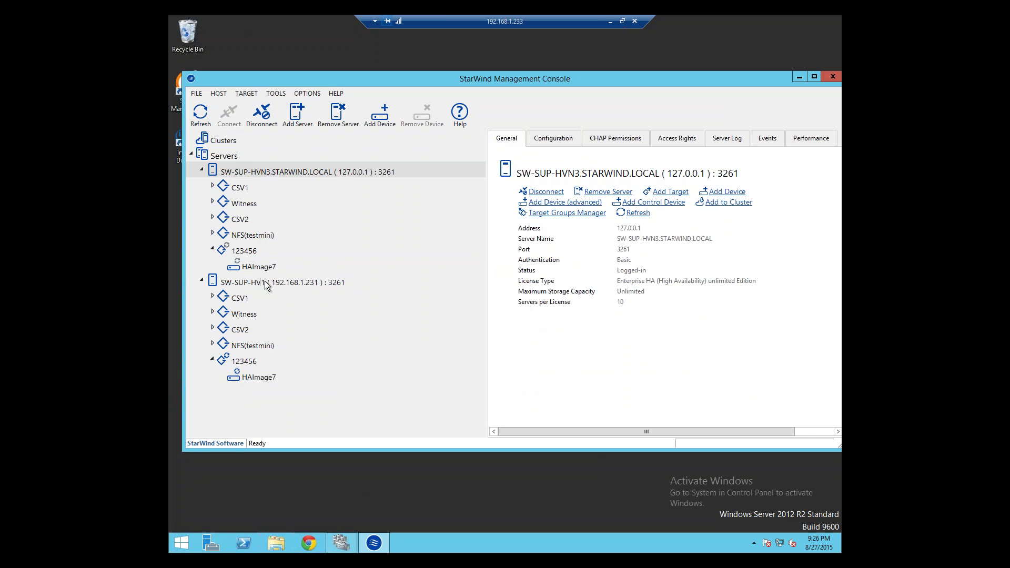
{"action": "left_click", "coordinate": [268, 283]}
{"action": "left_click", "coordinate": [236, 157]}
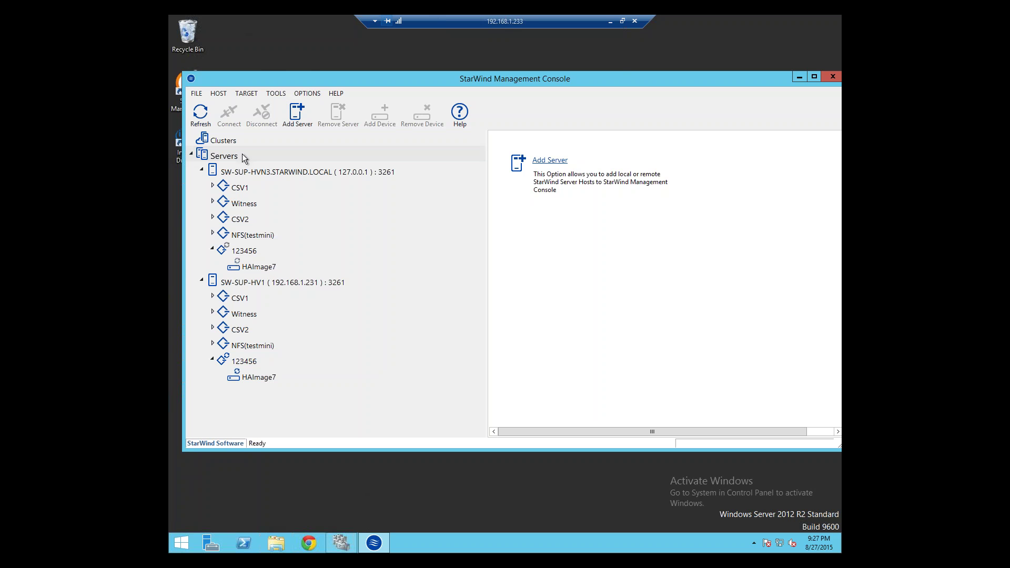
{"action": "left_click", "coordinate": [257, 267]}
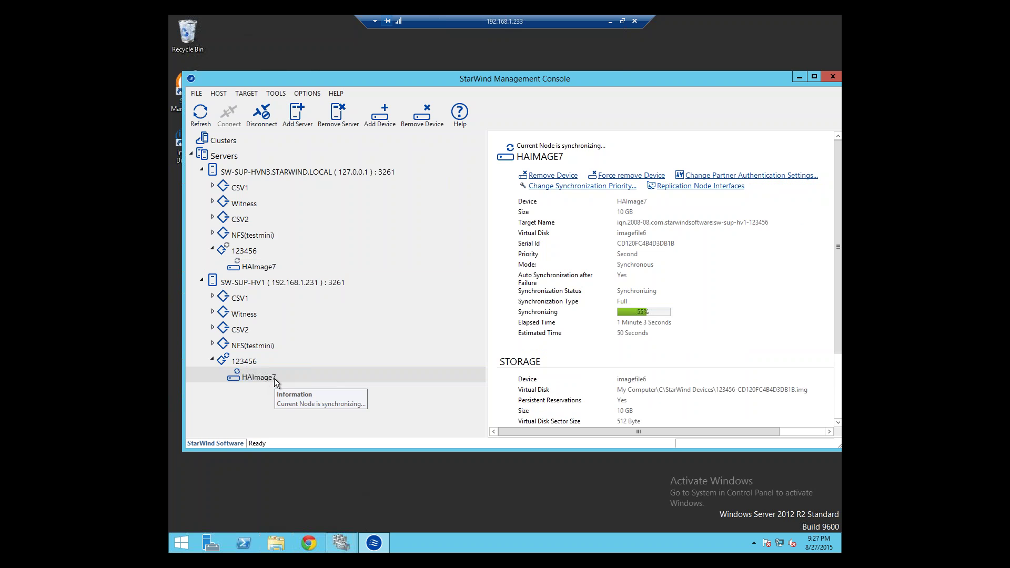
{"action": "left_click", "coordinate": [251, 267]}
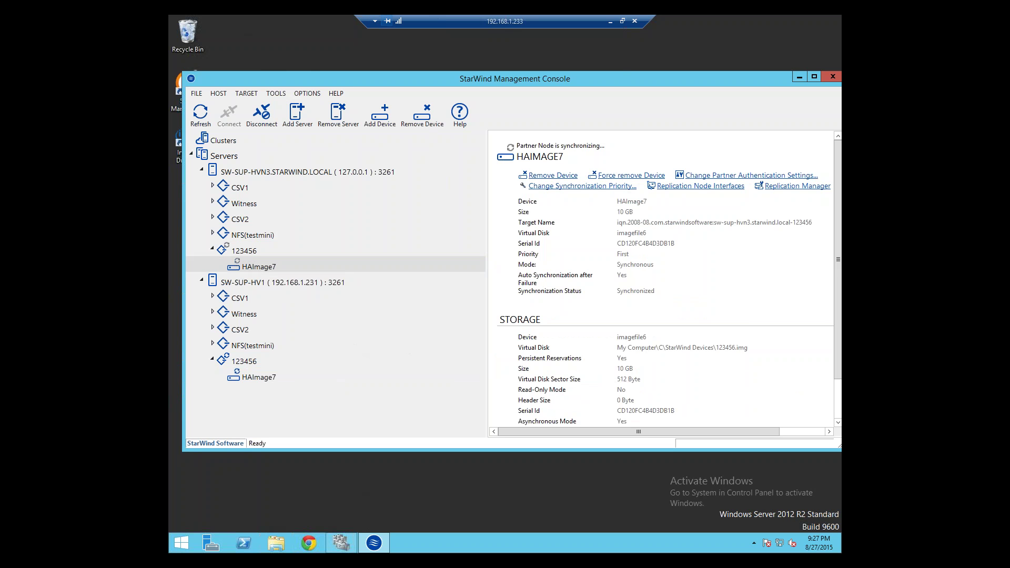
{"action": "mouse_move", "coordinate": [272, 370]}
{"action": "mouse_move", "coordinate": [257, 275]}
{"action": "left_click", "coordinate": [243, 377]}
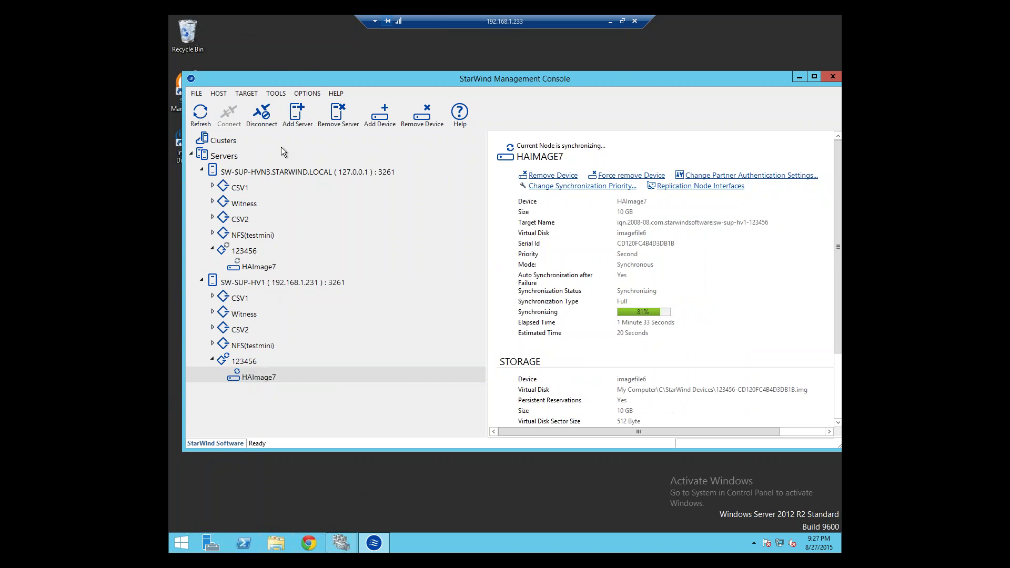
- Refresh the console and check the synchronization status of HAImage7 on both servers again
{"action": "left_click", "coordinate": [200, 113]}
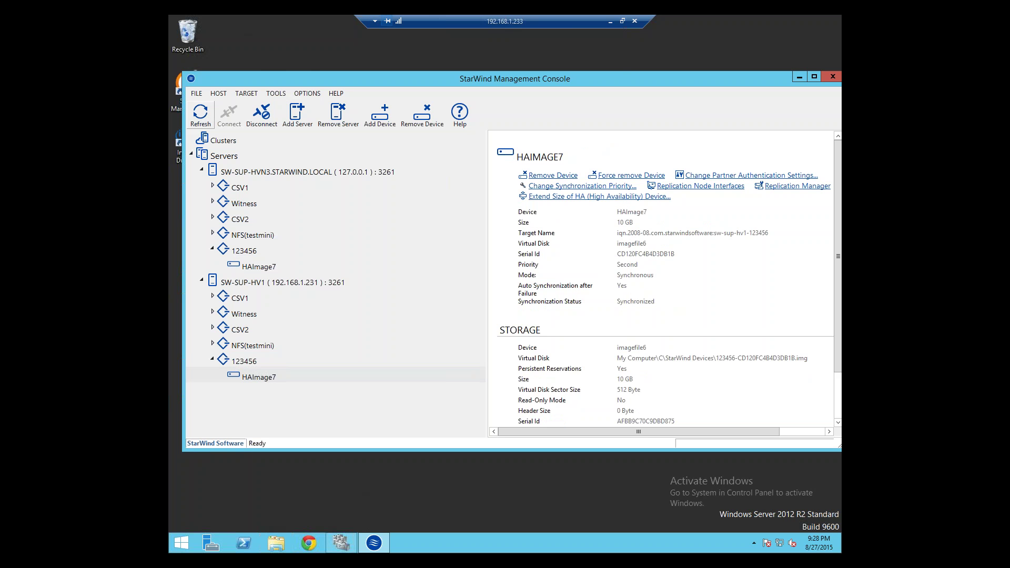
{"action": "left_click", "coordinate": [262, 277]}
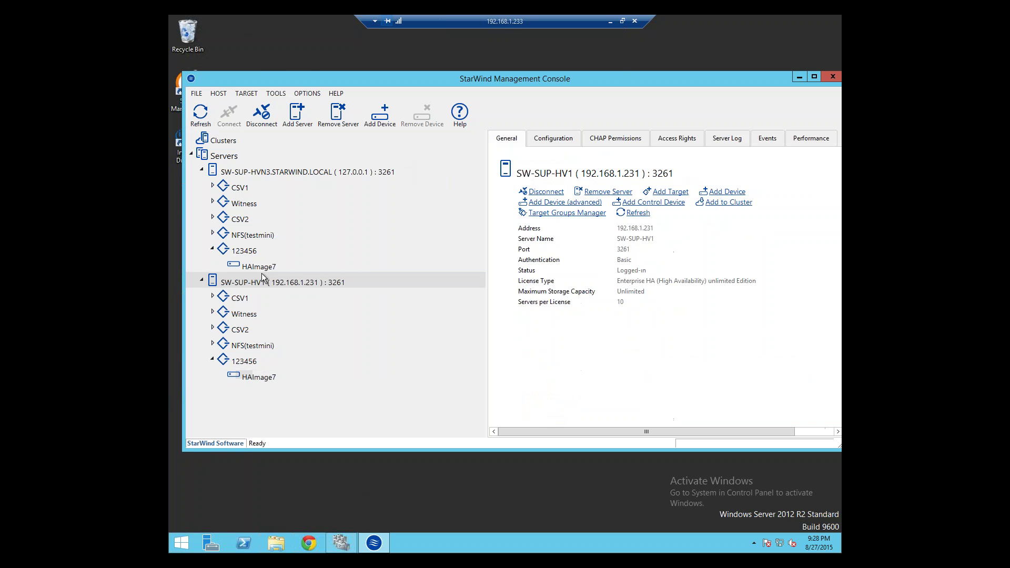
{"action": "left_click", "coordinate": [258, 267]}
{"action": "left_click", "coordinate": [257, 376]}
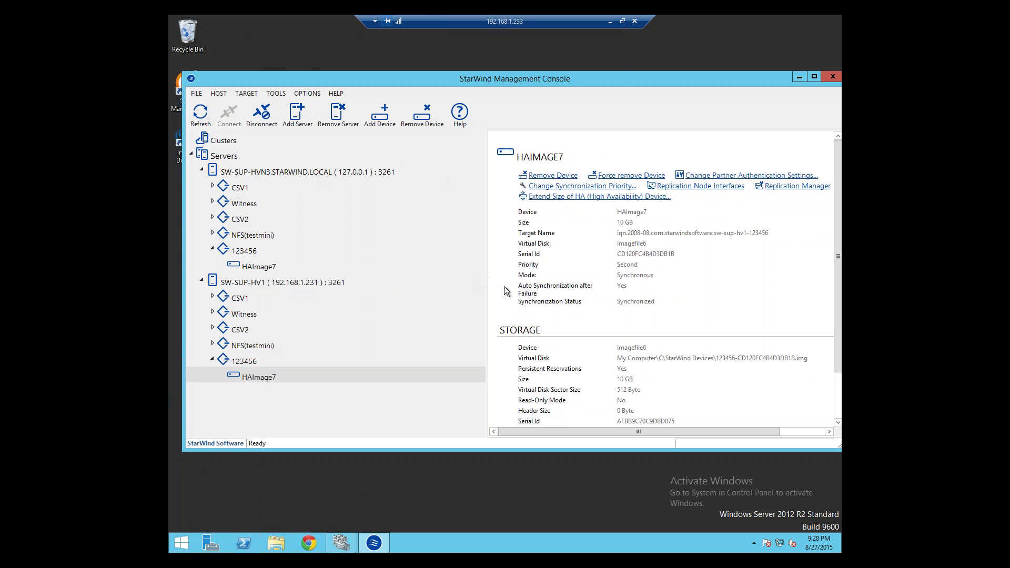
- Minimize the management console, open the iSCSI Initiator and refresh its discovered targets
{"action": "left_click", "coordinate": [798, 77]}
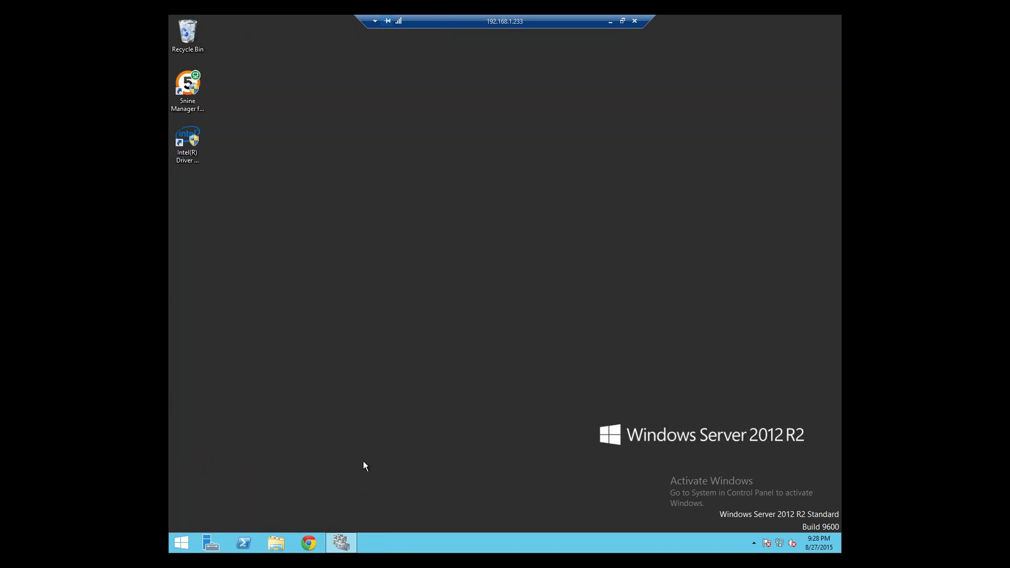
{"action": "left_click", "coordinate": [182, 542]}
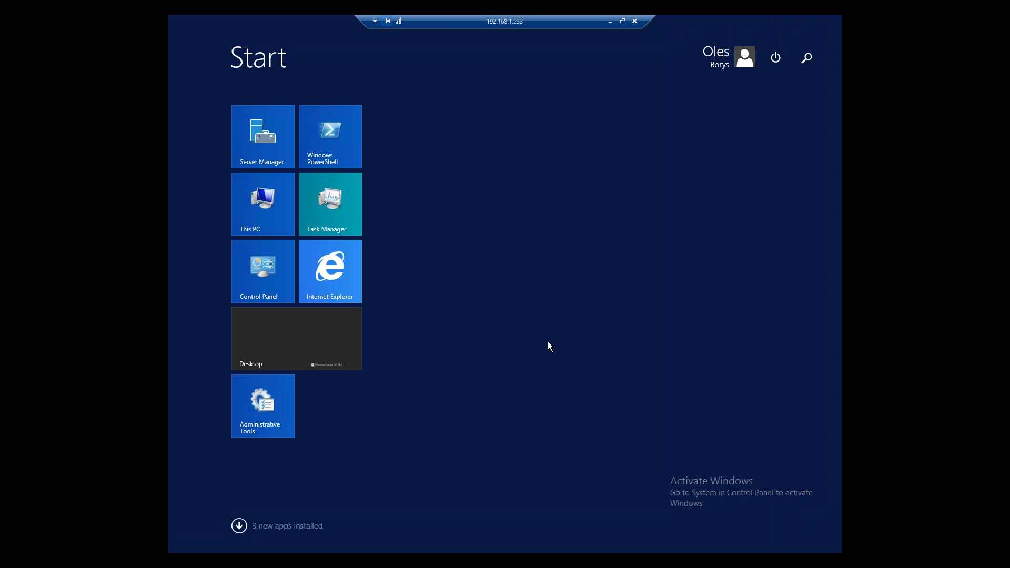
{"action": "type", "text": "iscSI Initiator"}
{"action": "left_click", "coordinate": [694, 119]}
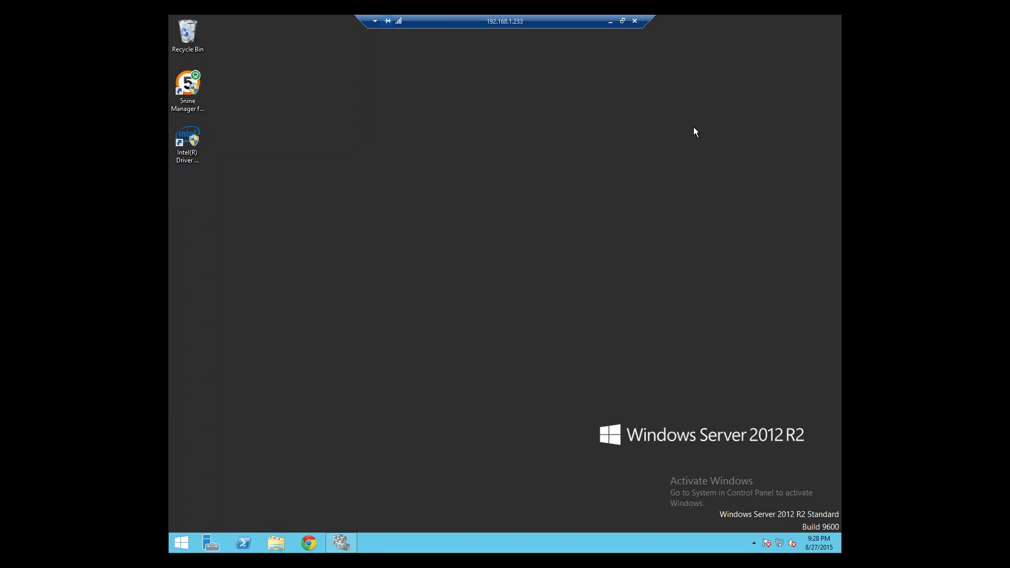
{"action": "left_click", "coordinate": [505, 236]}
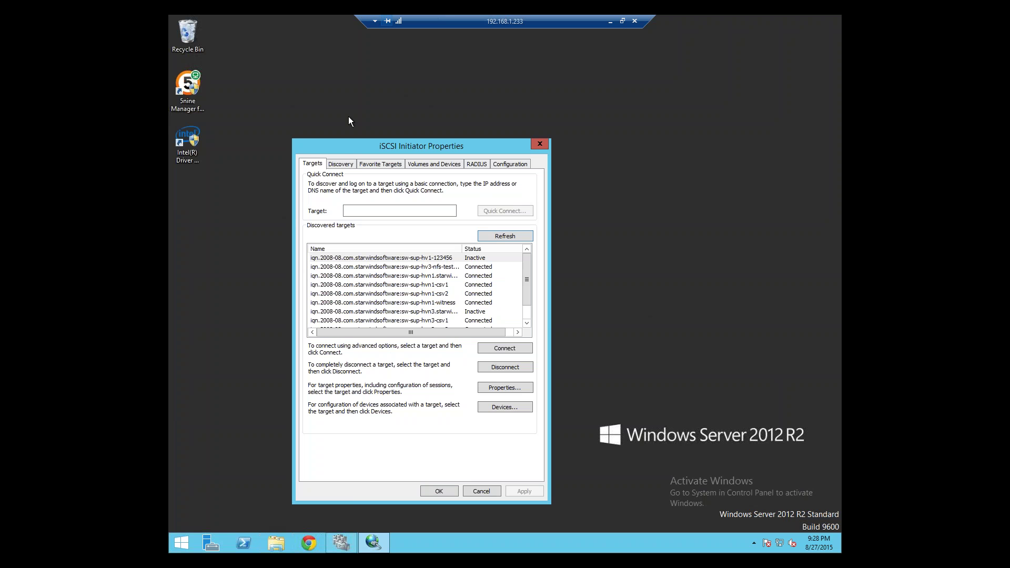
- Examine the target portals on the Discovery page and look through the initiator's favorite targets, volumes and RADIUS settings
{"action": "left_click", "coordinate": [342, 164]}
{"action": "left_click", "coordinate": [330, 215]}
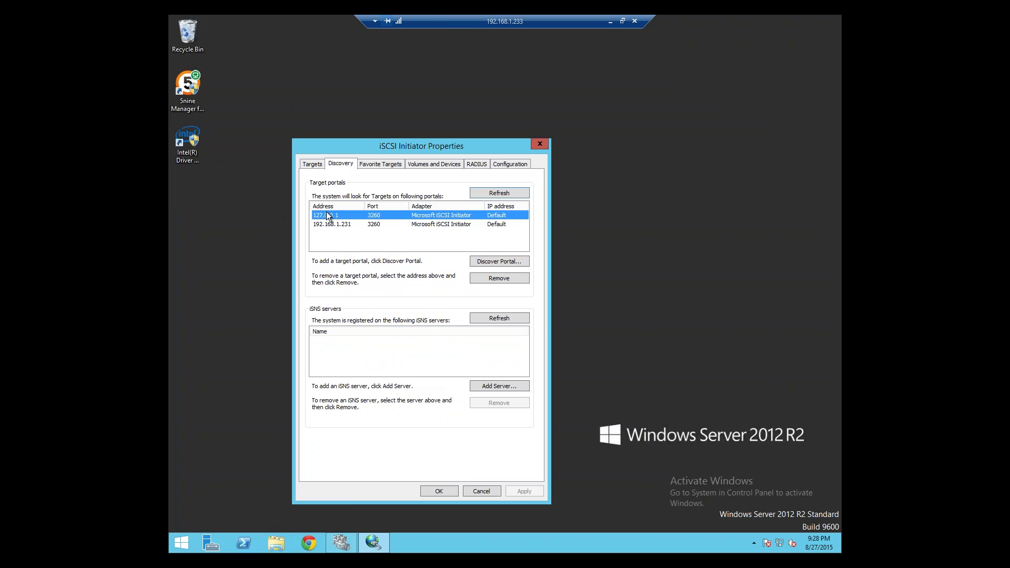
{"action": "left_click", "coordinate": [369, 224]}
{"action": "left_click", "coordinate": [352, 216]}
{"action": "left_click", "coordinate": [377, 165]}
{"action": "left_click", "coordinate": [432, 165]}
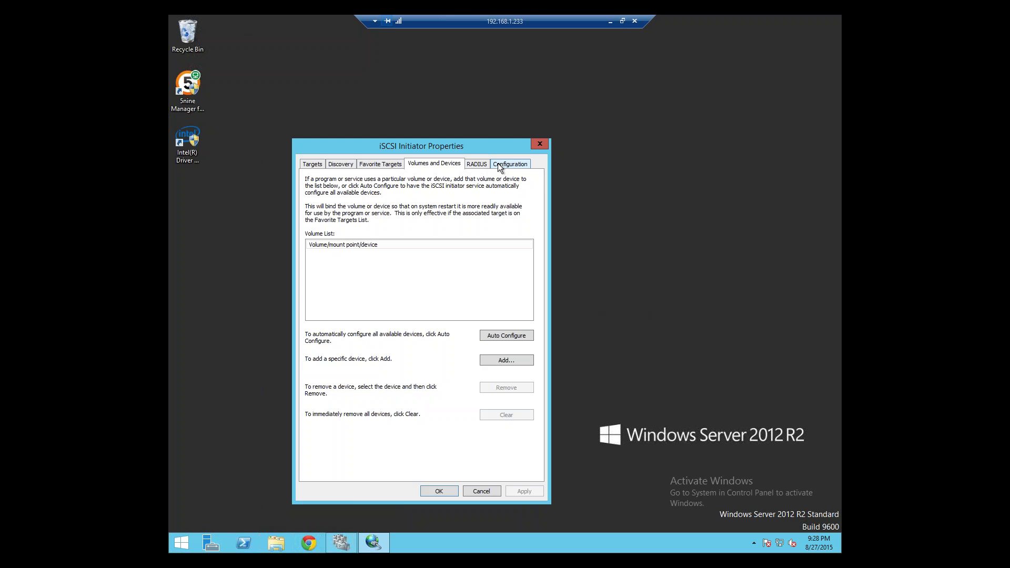
{"action": "left_click", "coordinate": [475, 164]}
{"action": "left_click", "coordinate": [376, 165]}
{"action": "left_click", "coordinate": [345, 164]}
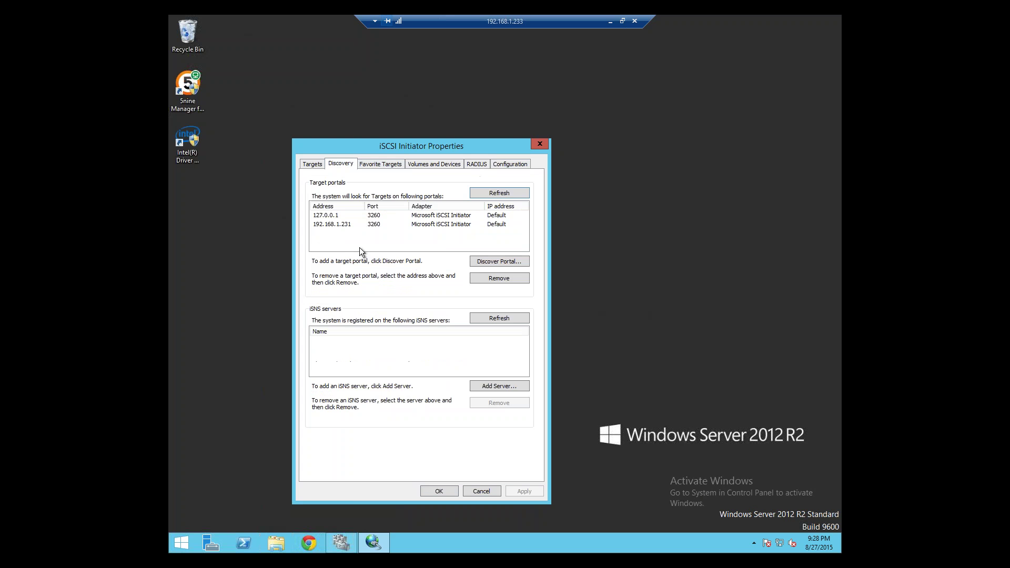
{"action": "left_click", "coordinate": [340, 224]}
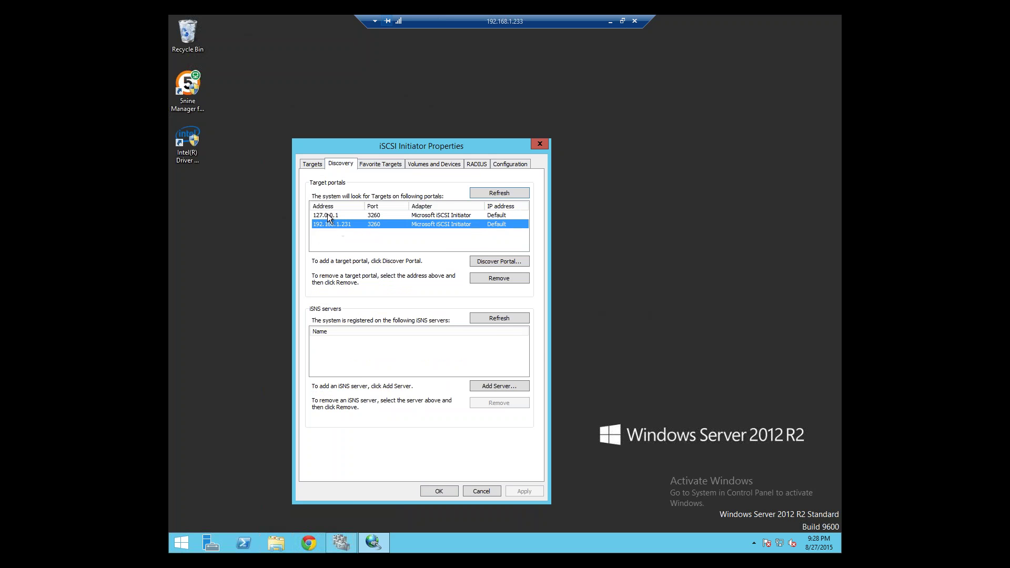
- Refresh the discovered targets and widen the Name column to show the full target names
{"action": "left_click", "coordinate": [313, 165]}
{"action": "left_click", "coordinate": [504, 236]}
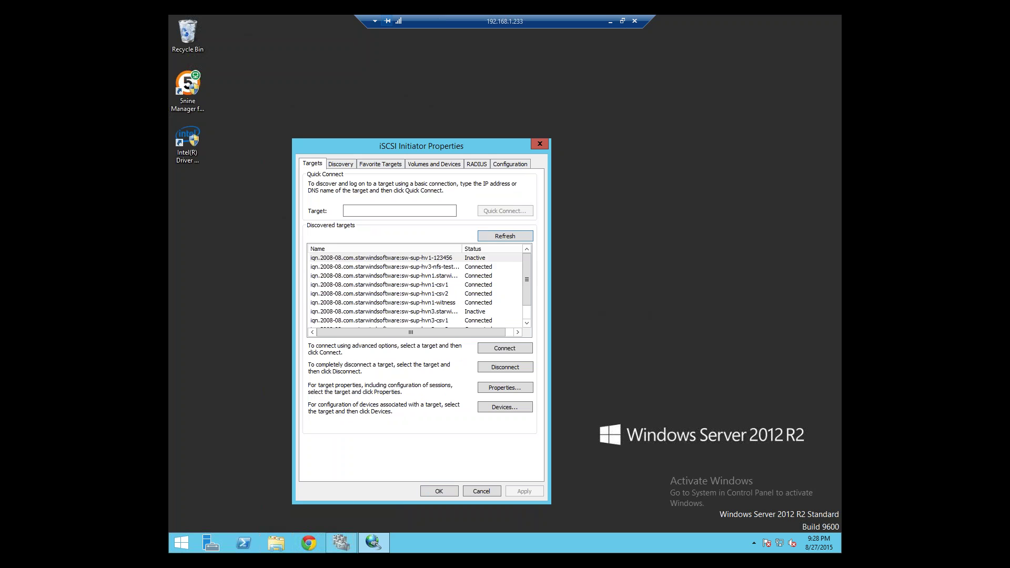
{"action": "left_click", "coordinate": [486, 258]}
{"action": "left_click_drag", "start_coordinate": [462, 248], "coordinate": [485, 246]}
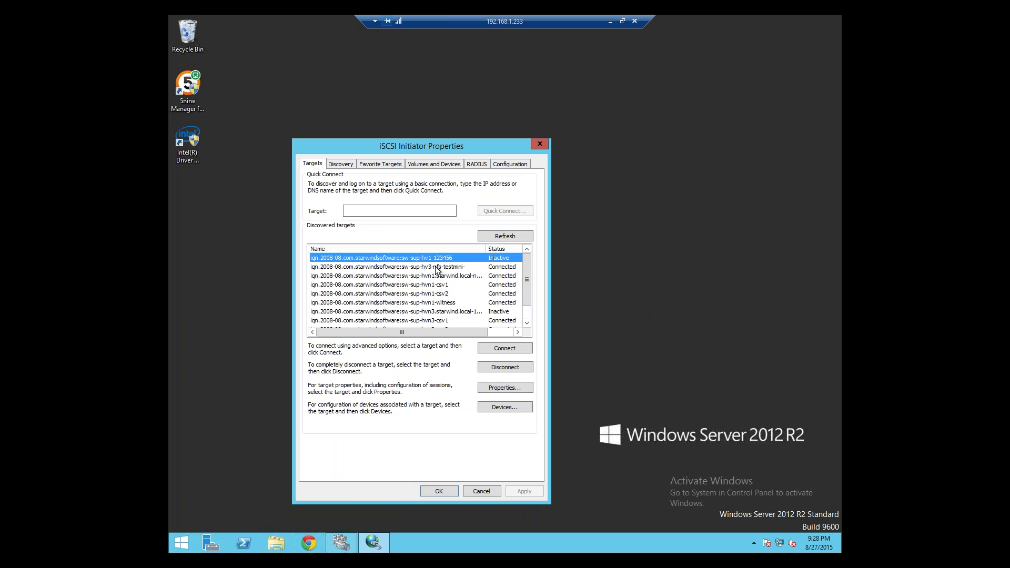
{"action": "left_click", "coordinate": [482, 350]}
{"action": "left_click", "coordinate": [330, 236]}
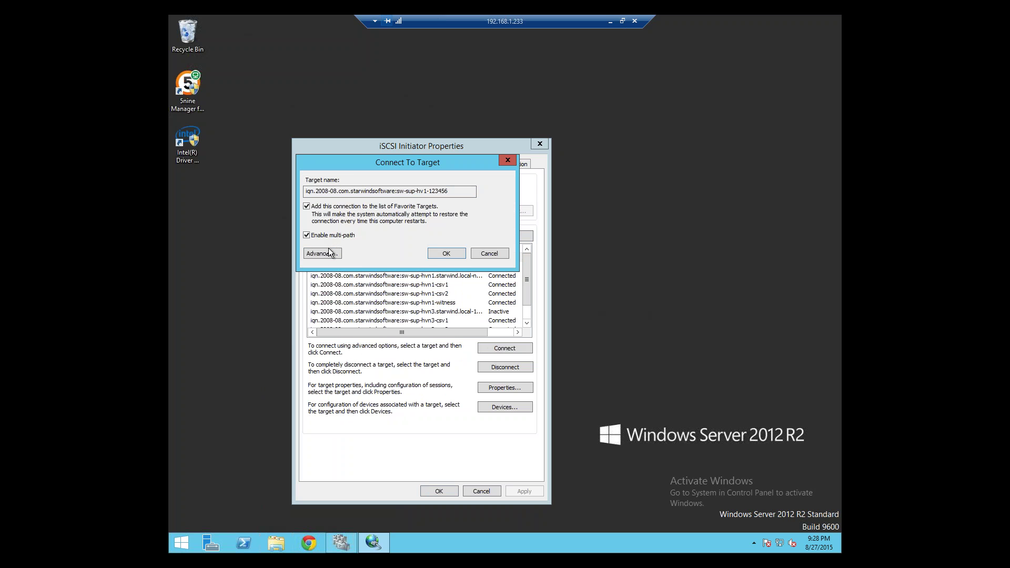
{"action": "left_click", "coordinate": [446, 252]}
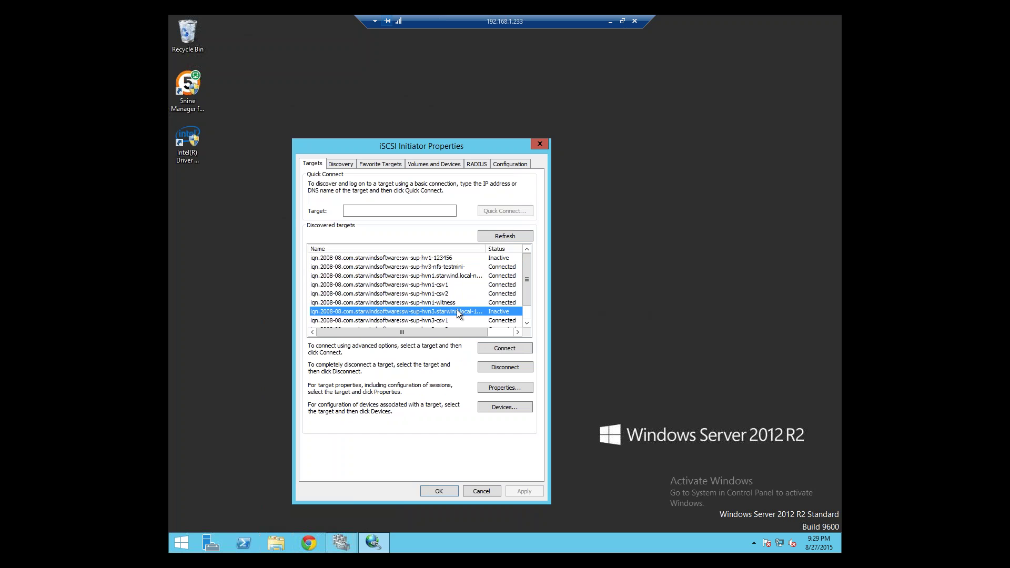
- Connect target sw-sup-hvn3.starwind.local-123456 with multi-path enabled, using Microsoft iSCSI Initiator and target portal 127.0.0.1 / 3260
{"action": "left_click", "coordinate": [497, 348]}
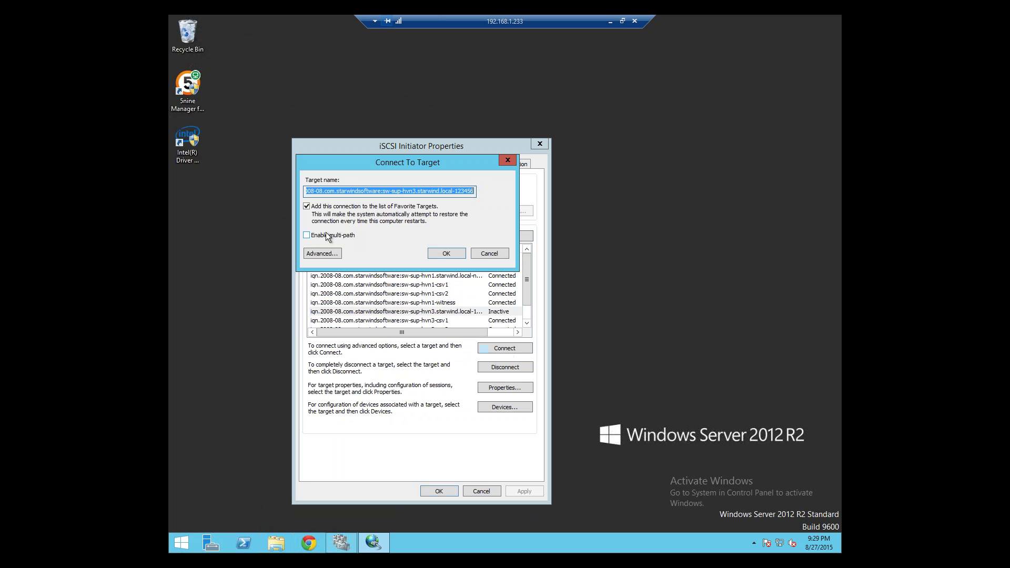
{"action": "left_click", "coordinate": [326, 236]}
{"action": "left_click", "coordinate": [322, 253]}
{"action": "left_click", "coordinate": [399, 218]}
{"action": "left_click", "coordinate": [399, 235]}
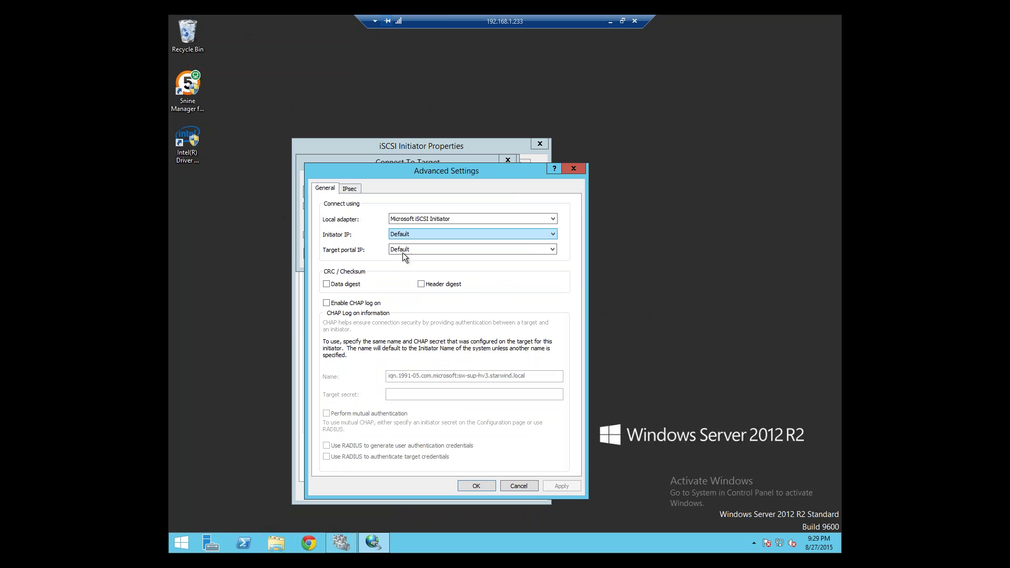
{"action": "left_click", "coordinate": [402, 251]}
{"action": "left_click", "coordinate": [409, 264]}
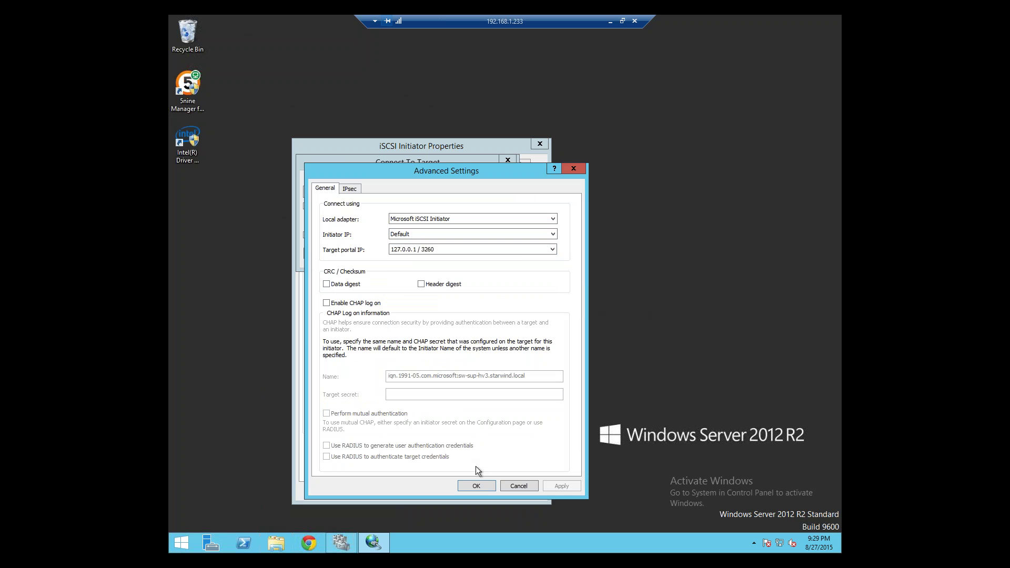
{"action": "left_click", "coordinate": [476, 485]}
{"action": "left_click", "coordinate": [439, 253]}
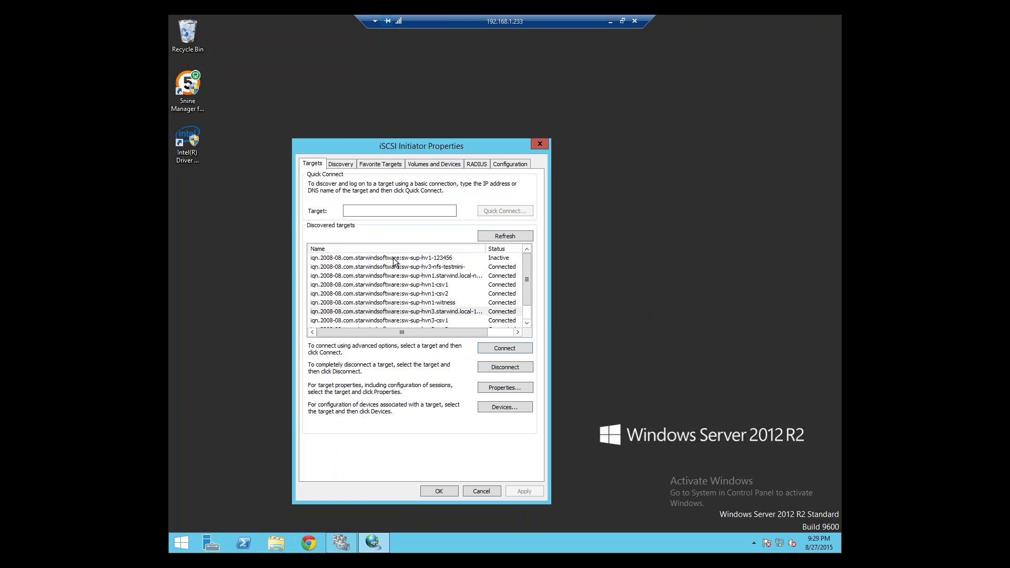
- Connect target sw-sup-hv1-123456 with multi-path, using Microsoft iSCSI Initiator, initiator IP 172.16.30.20 and target portal 172.16.30.10 / 3260
{"action": "left_click", "coordinate": [389, 258]}
{"action": "left_click", "coordinate": [486, 348]}
{"action": "left_click", "coordinate": [308, 234]}
{"action": "left_click", "coordinate": [322, 254]}
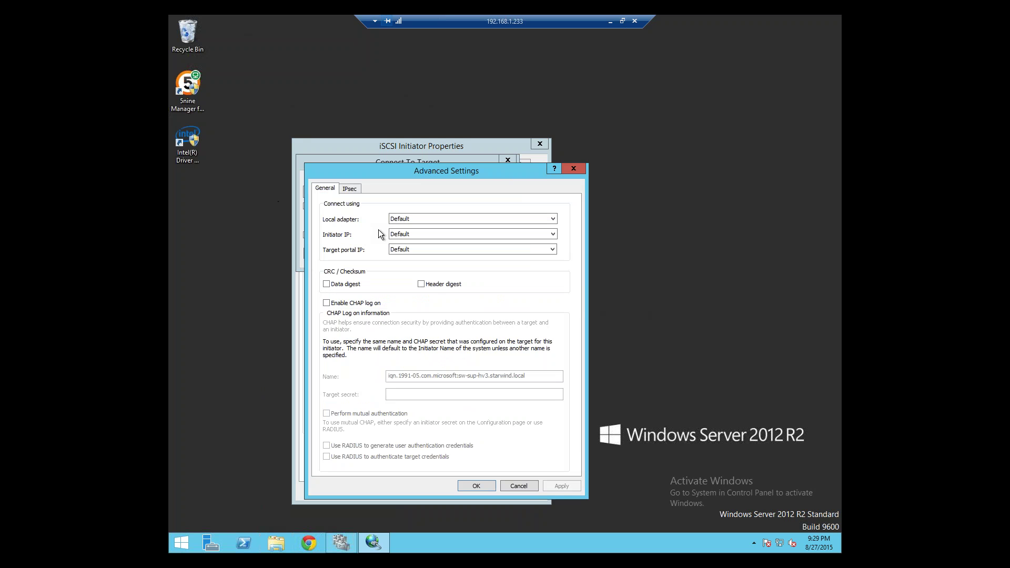
{"action": "left_click", "coordinate": [407, 236]}
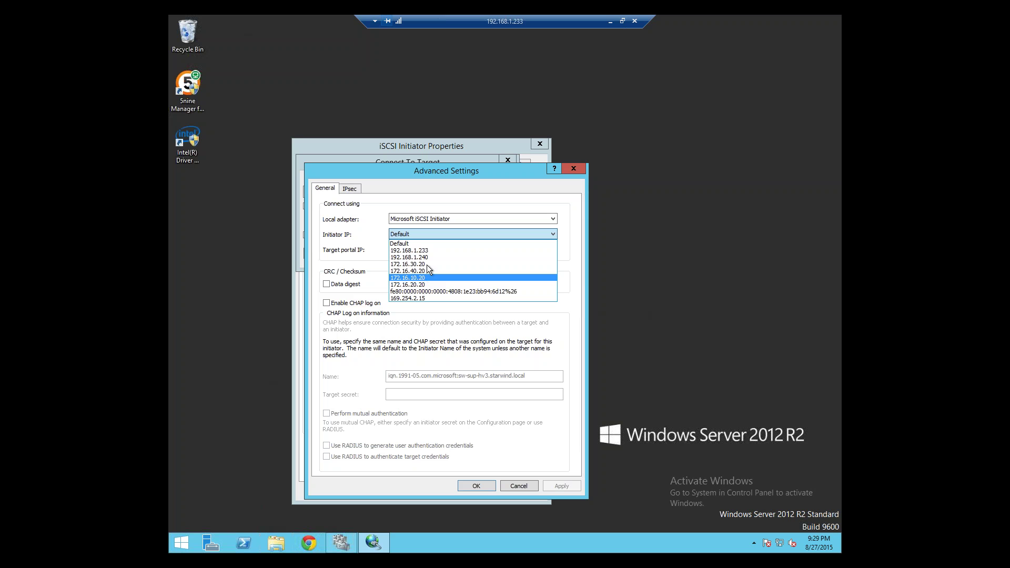
{"action": "key", "text": "Escape"}
{"action": "left_click", "coordinate": [428, 249]}
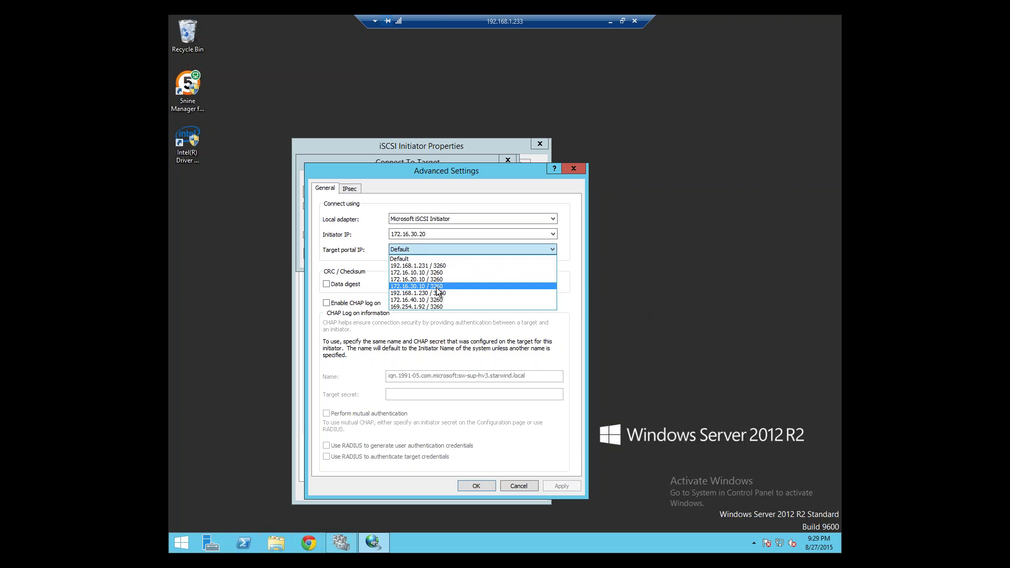
{"action": "left_click", "coordinate": [438, 289]}
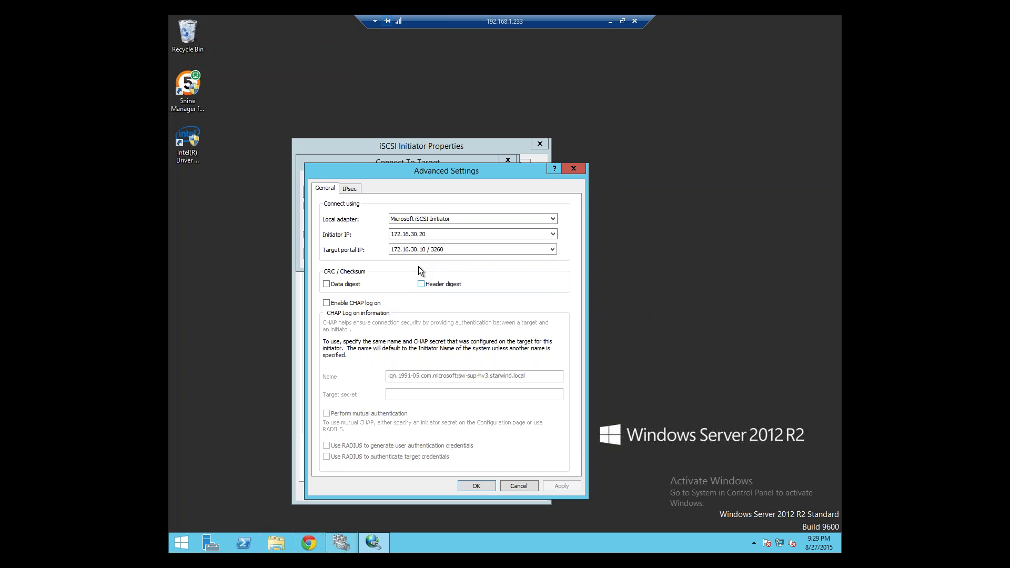
{"action": "left_click", "coordinate": [475, 485]}
{"action": "left_click", "coordinate": [454, 256]}
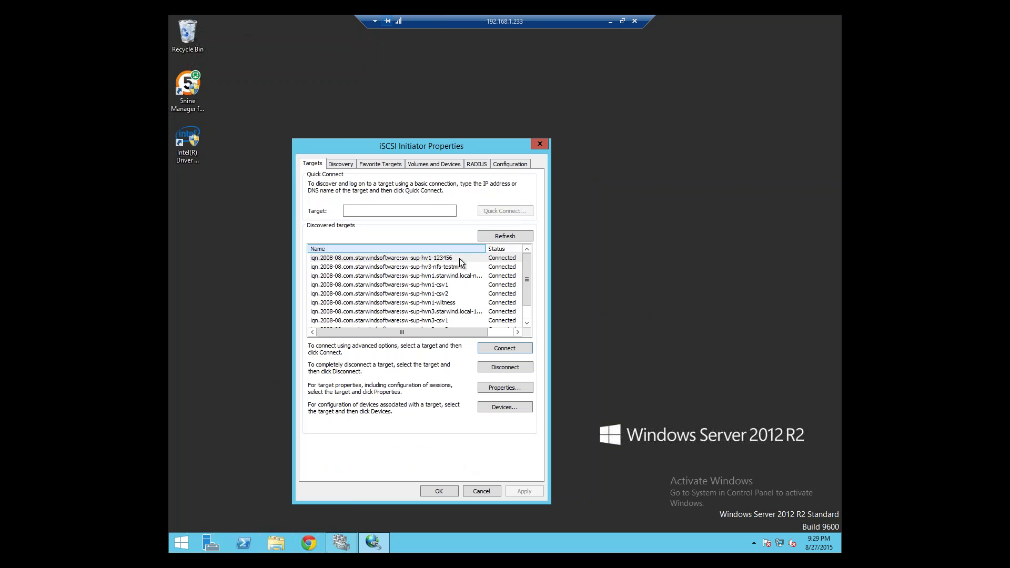
- Add a multi-path connection to sw-sup-hv1-123456 through Microsoft iSCSI Initiator, from initiator IP 172.16.40.20 to target portal 172.16.40.10 / 3260
{"action": "left_click", "coordinate": [459, 258]}
{"action": "left_click", "coordinate": [499, 351]}
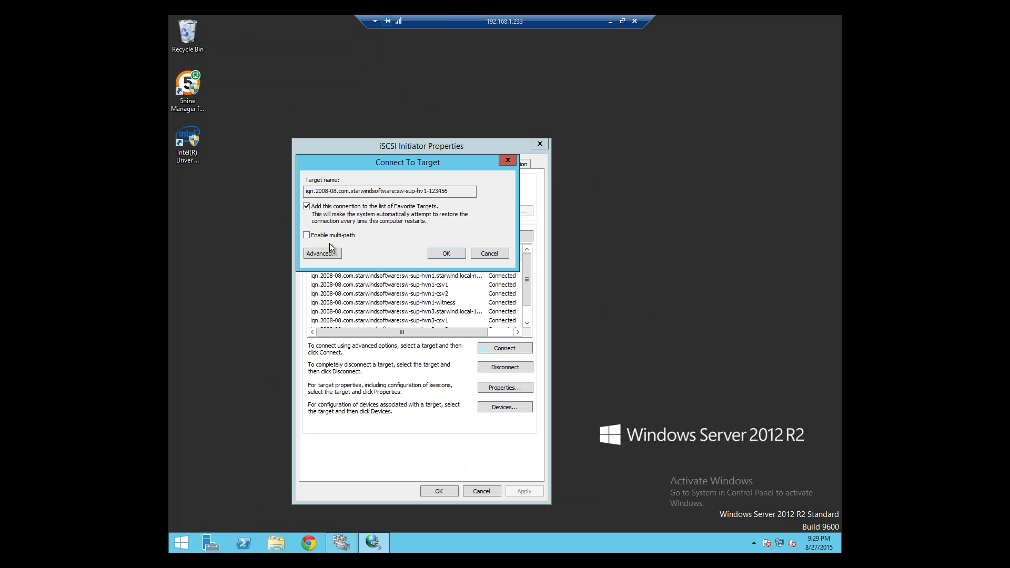
{"action": "left_click", "coordinate": [319, 255]}
{"action": "left_click", "coordinate": [412, 218]}
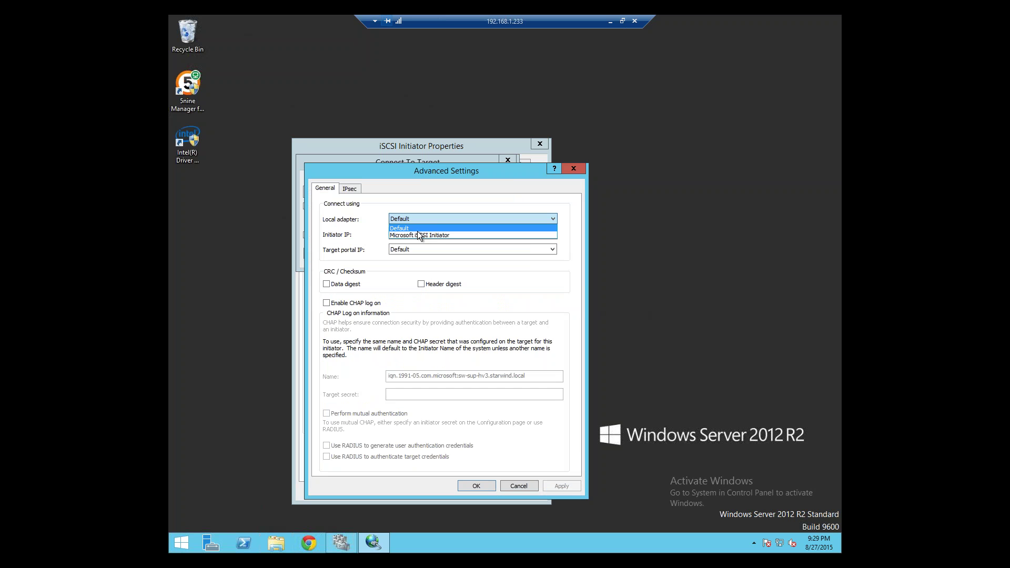
{"action": "left_click", "coordinate": [418, 230]}
{"action": "left_click", "coordinate": [408, 220]}
{"action": "left_click", "coordinate": [414, 229]}
{"action": "left_click", "coordinate": [411, 234]}
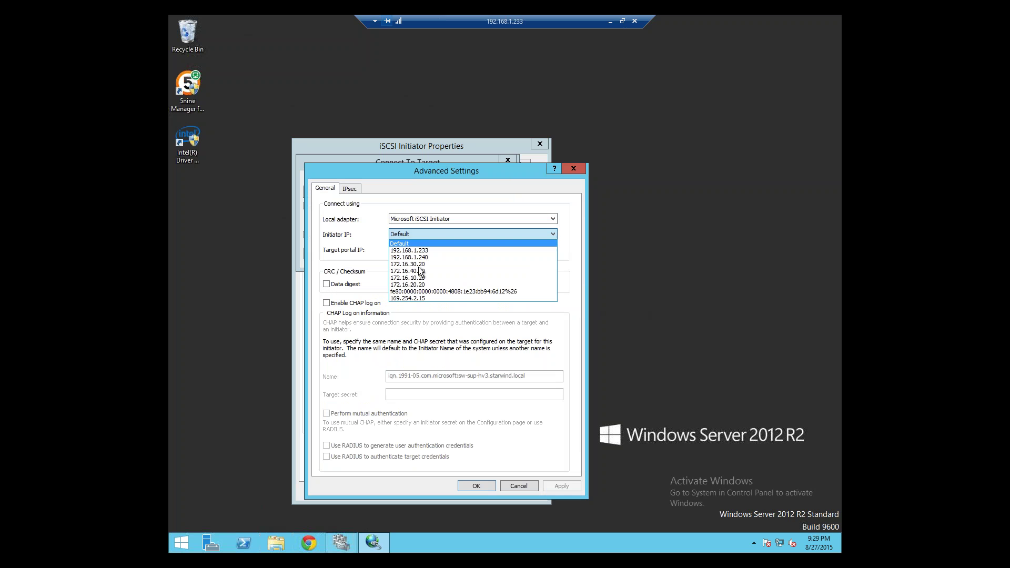
{"action": "left_click", "coordinate": [412, 270]}
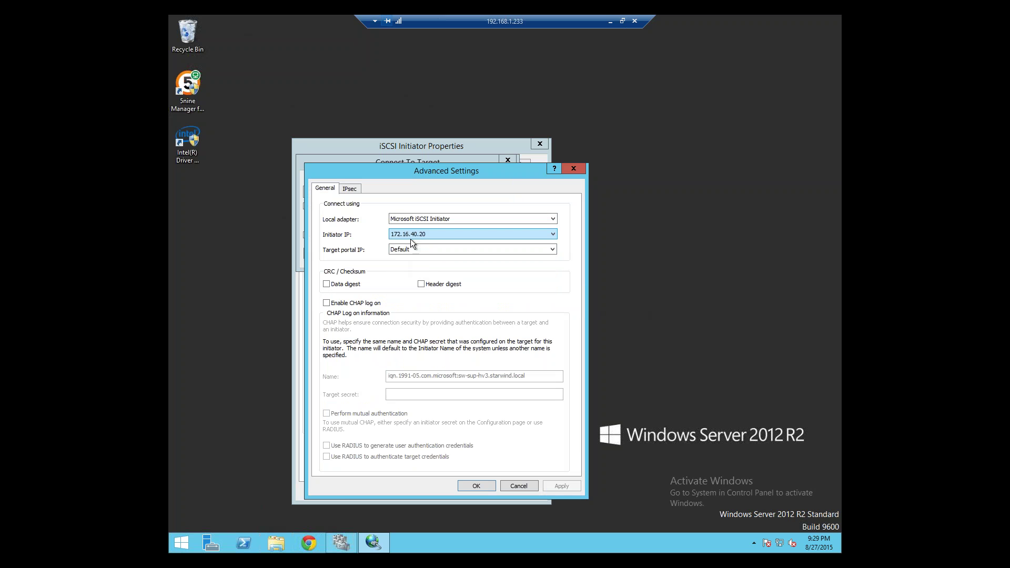
{"action": "left_click", "coordinate": [411, 247]}
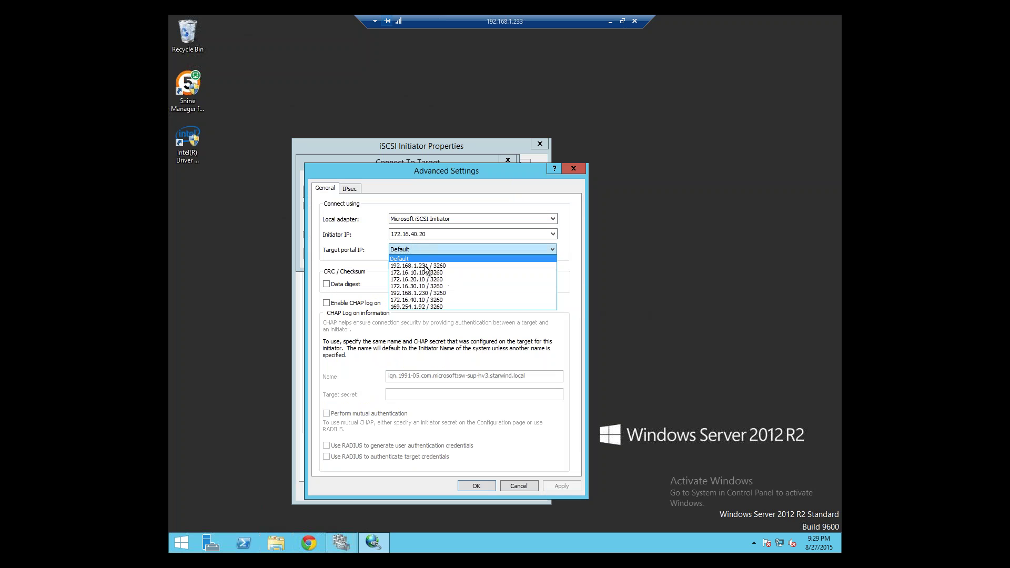
{"action": "left_click", "coordinate": [418, 298]}
{"action": "left_click", "coordinate": [494, 485]}
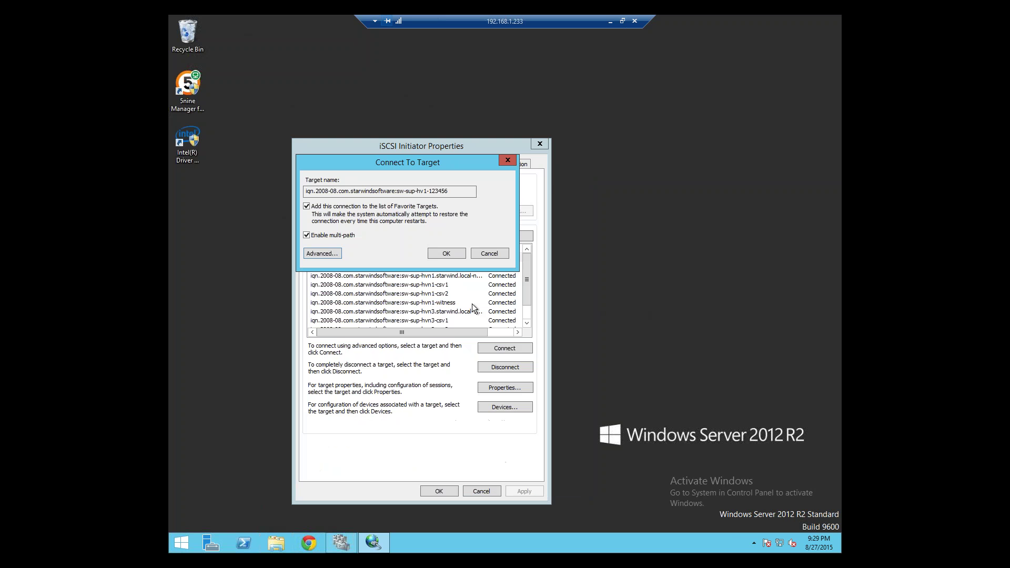
{"action": "left_click", "coordinate": [453, 252]}
- Check the IPv4 address of the iSCSI1 network connection in Network and Sharing Center
{"action": "right_click", "coordinate": [774, 539]}
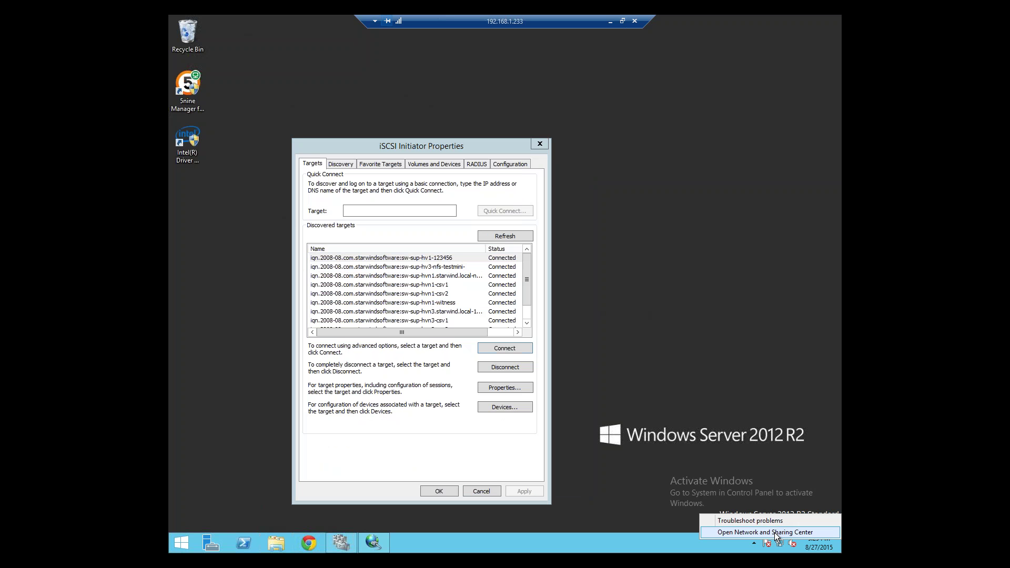
{"action": "left_click", "coordinate": [774, 531]}
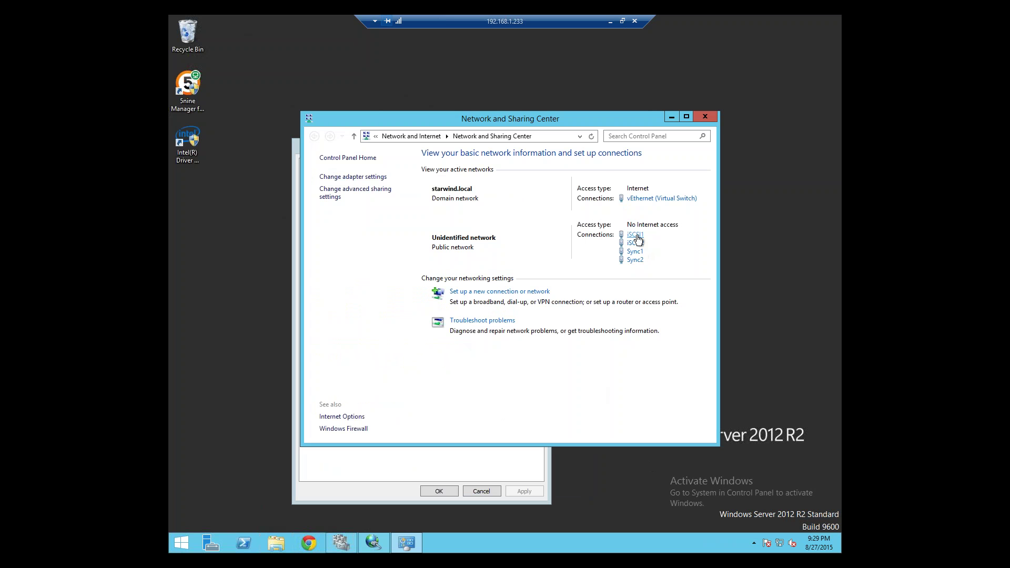
{"action": "left_click", "coordinate": [635, 235]}
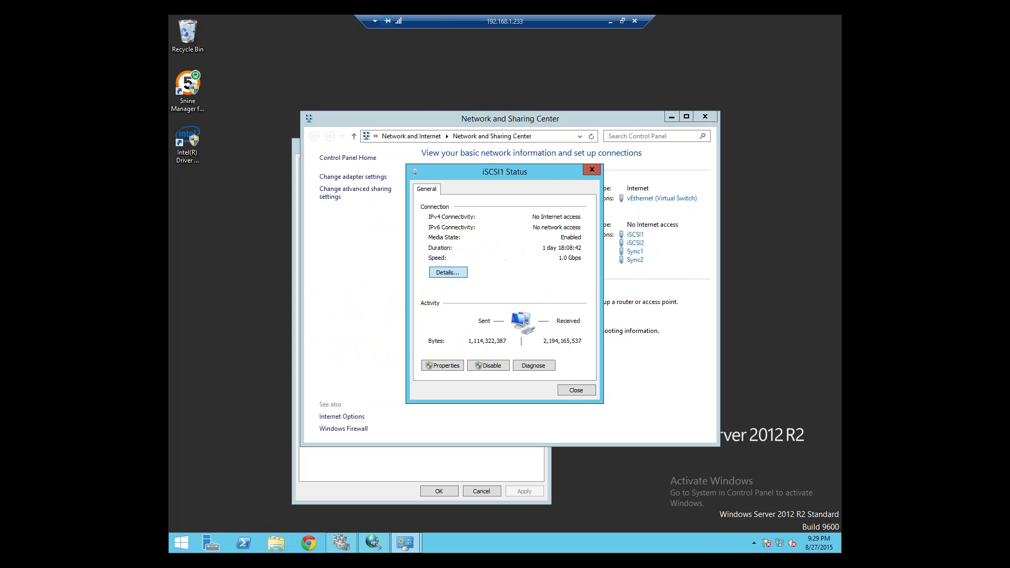
{"action": "left_click", "coordinate": [448, 272]}
{"action": "left_click", "coordinate": [531, 261]}
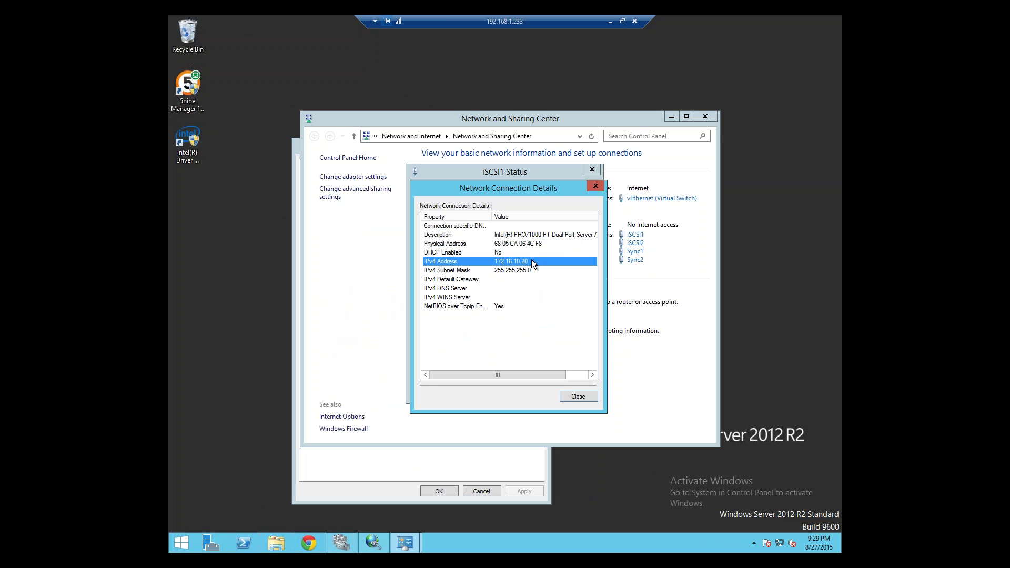
{"action": "left_click", "coordinate": [594, 186]}
{"action": "left_click", "coordinate": [592, 169]}
{"action": "left_click", "coordinate": [704, 117]}
- Add a multi-path session to sw-sup-hv1-123456 through Microsoft iSCSI Initiator, from initiator IP 172.16.10.20 to target portal 172.16.10.10 / 3260
{"action": "left_click", "coordinate": [471, 259]}
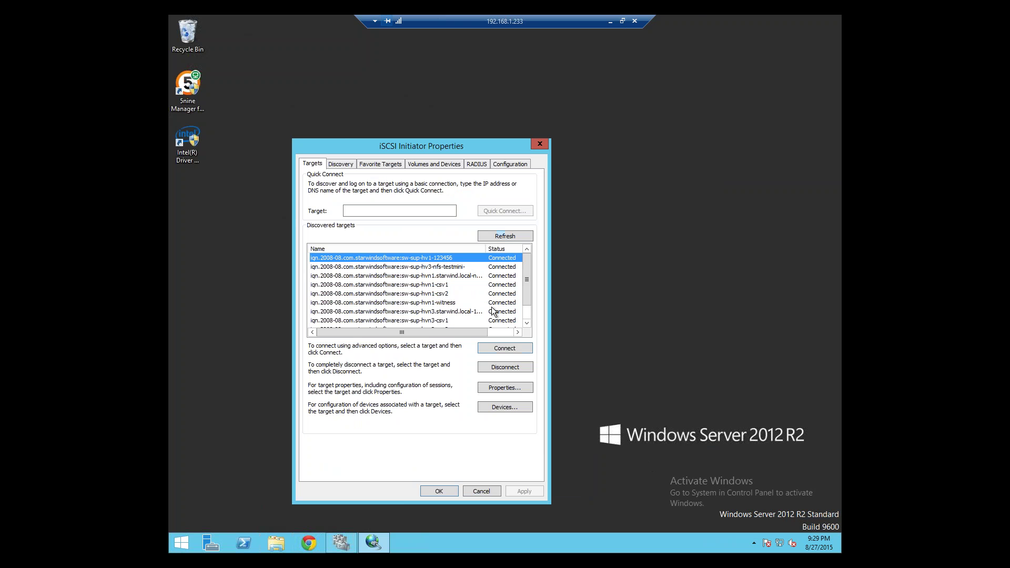
{"action": "left_click", "coordinate": [501, 387]}
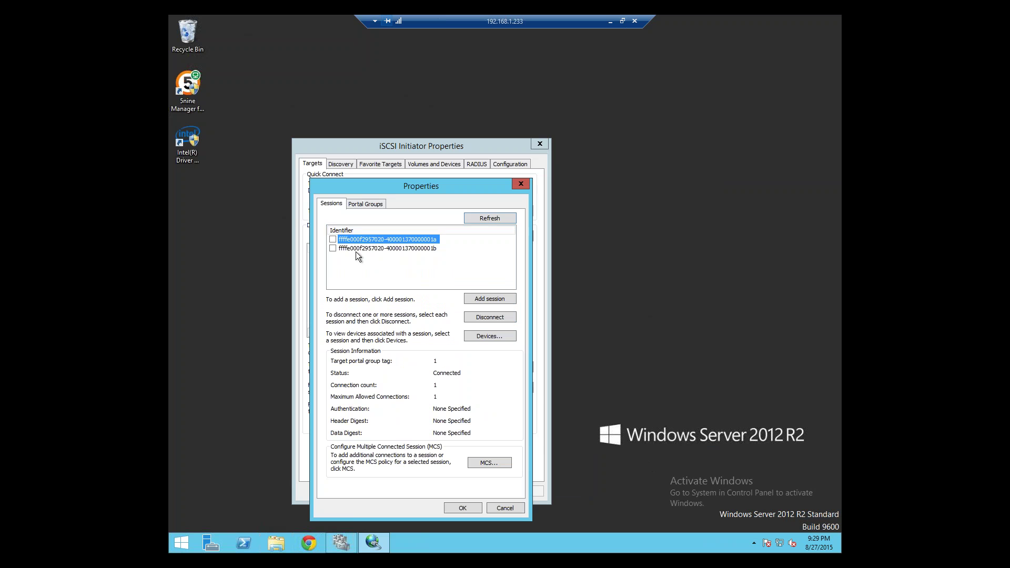
{"action": "left_click", "coordinate": [360, 247]}
{"action": "left_click", "coordinate": [473, 300]}
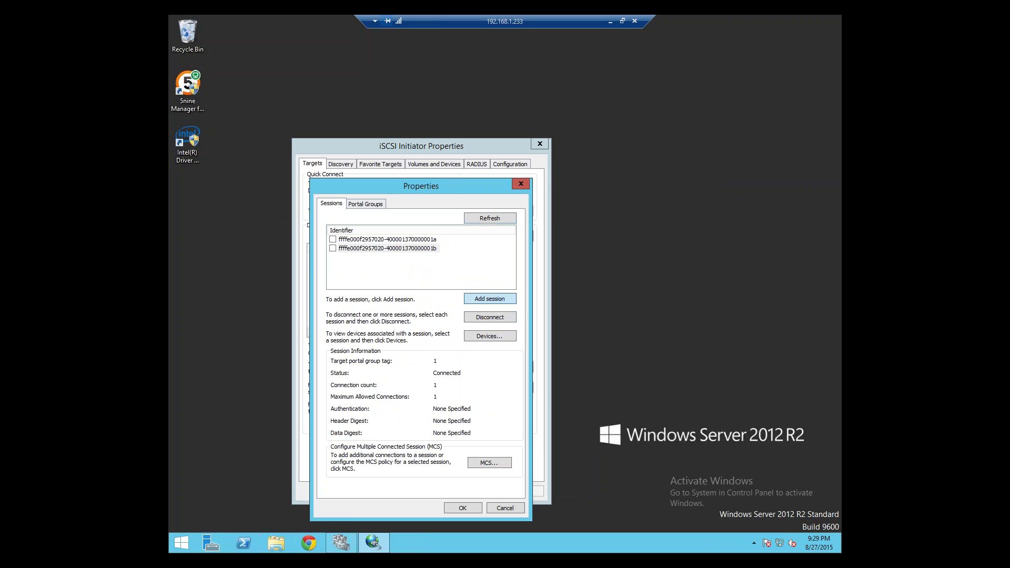
{"action": "left_click", "coordinate": [339, 293]}
{"action": "left_click", "coordinate": [446, 248]}
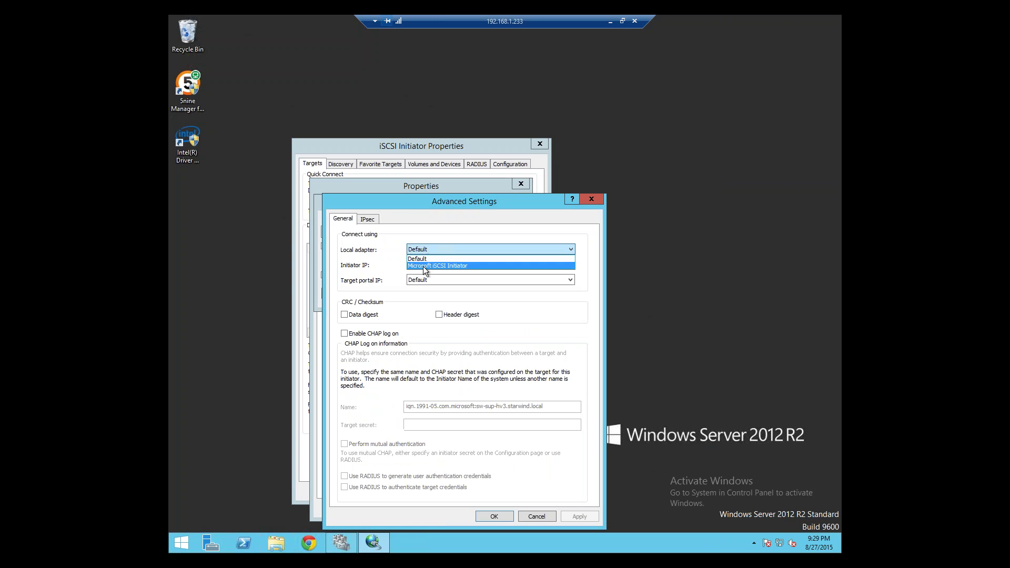
{"action": "left_click", "coordinate": [423, 266]}
{"action": "left_click", "coordinate": [423, 264]}
{"action": "left_click", "coordinate": [438, 308]}
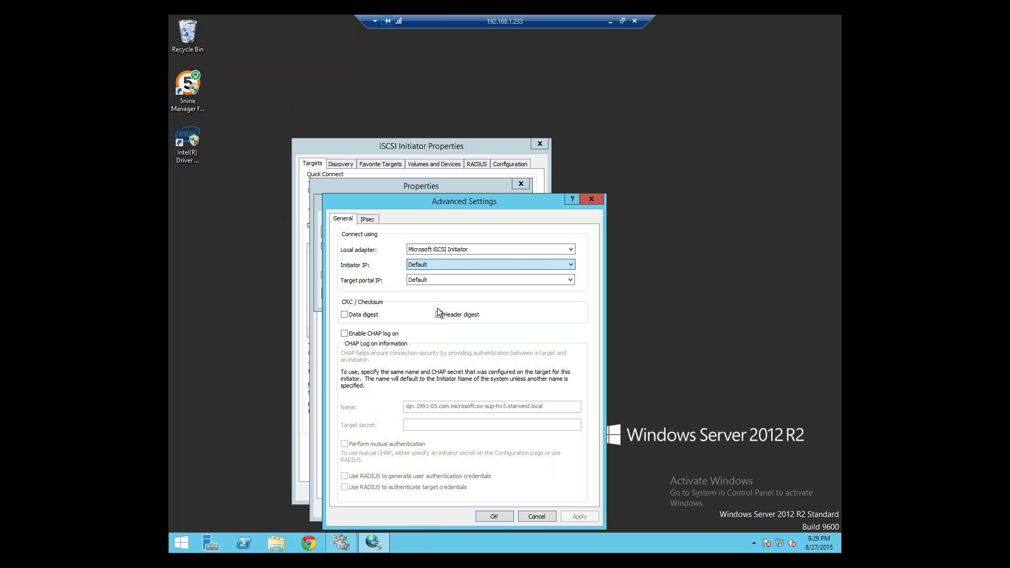
{"action": "left_click", "coordinate": [421, 279]}
{"action": "left_click", "coordinate": [442, 303]}
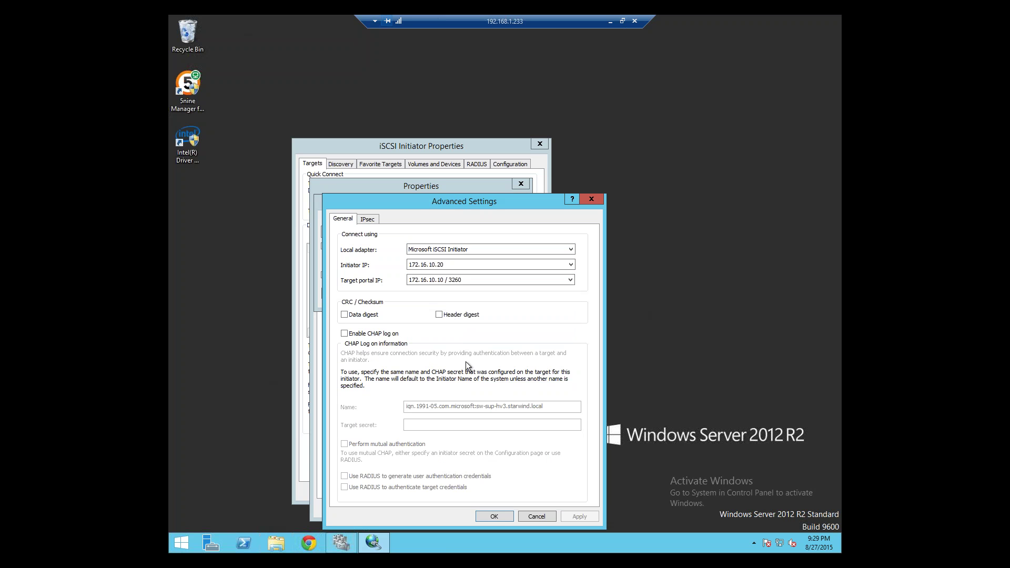
{"action": "left_click", "coordinate": [495, 516]}
{"action": "left_click", "coordinate": [464, 293]}
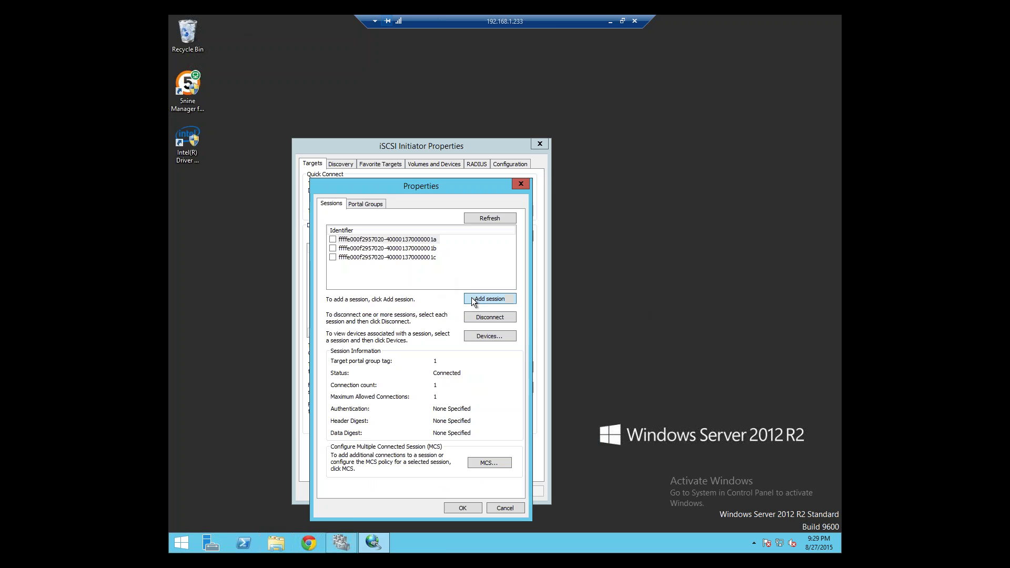
- Add a multi-path session to sw-sup-hv1-123456 through Microsoft iSCSI Initiator, from initiator IP 172.16.20.20
{"action": "left_click", "coordinate": [489, 295]}
{"action": "left_click", "coordinate": [340, 293]}
{"action": "left_click", "coordinate": [450, 249]}
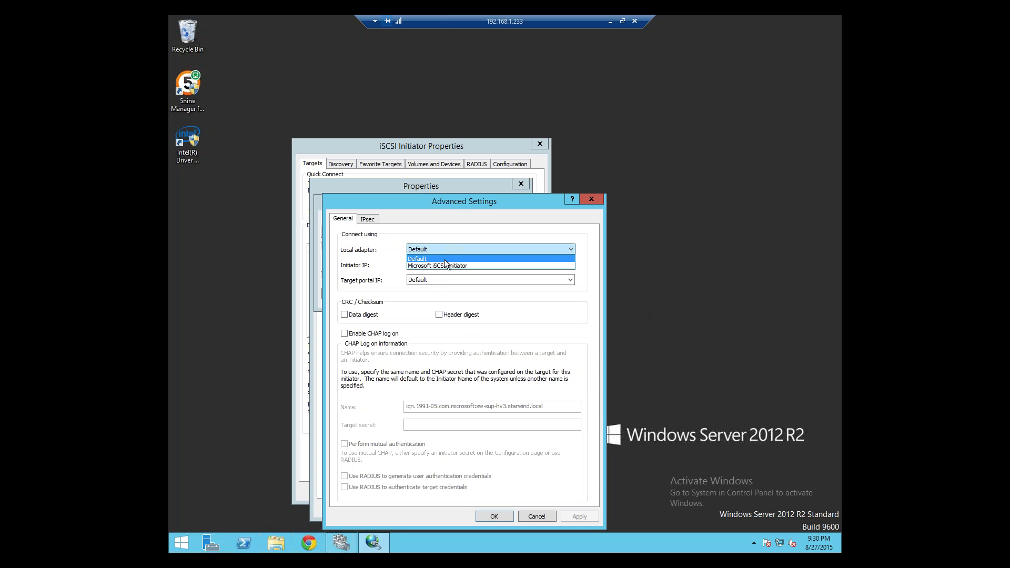
{"action": "left_click", "coordinate": [442, 265]}
{"action": "left_click", "coordinate": [439, 267]}
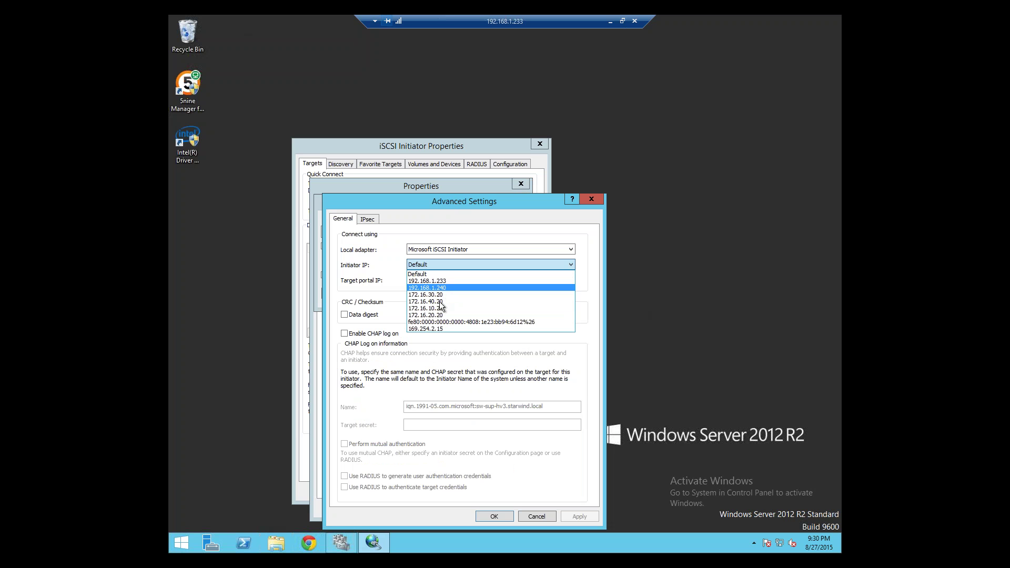
{"action": "left_click", "coordinate": [440, 316]}
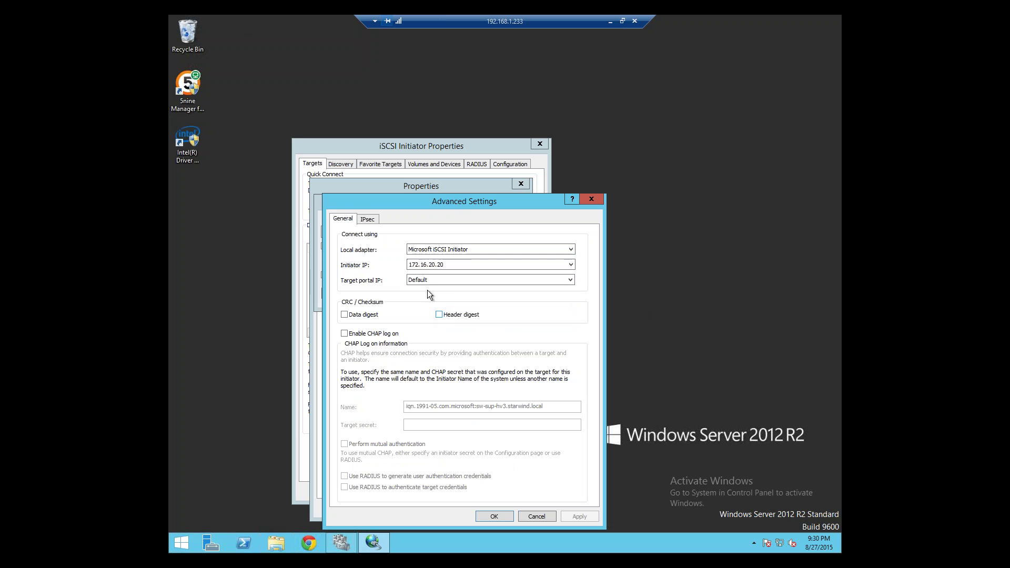
{"action": "left_click", "coordinate": [428, 280]}
{"action": "left_click", "coordinate": [442, 309]}
{"action": "left_click", "coordinate": [496, 514]}
{"action": "left_click", "coordinate": [476, 292]}
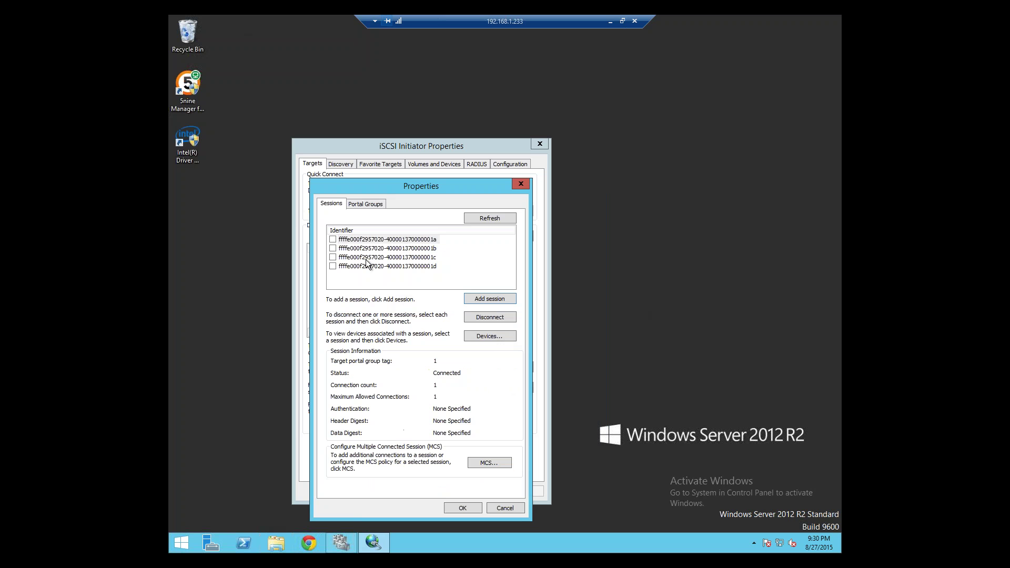
- Close the target's session properties and the iSCSI Initiator Properties
{"action": "left_click", "coordinate": [333, 239]}
{"action": "left_click", "coordinate": [332, 248]}
{"action": "left_click", "coordinate": [495, 317]}
{"action": "left_click", "coordinate": [520, 183]}
{"action": "key", "text": "Escape"}
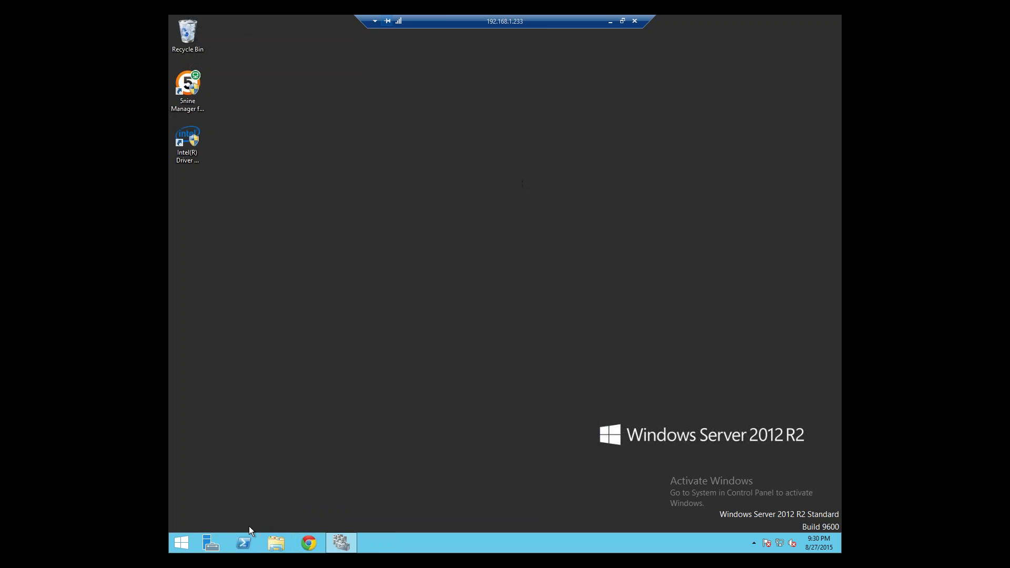
- Open Disk Management and bring the 10 GB Disk 2 online
{"action": "right_click", "coordinate": [181, 542]}
{"action": "left_click", "coordinate": [256, 415]}
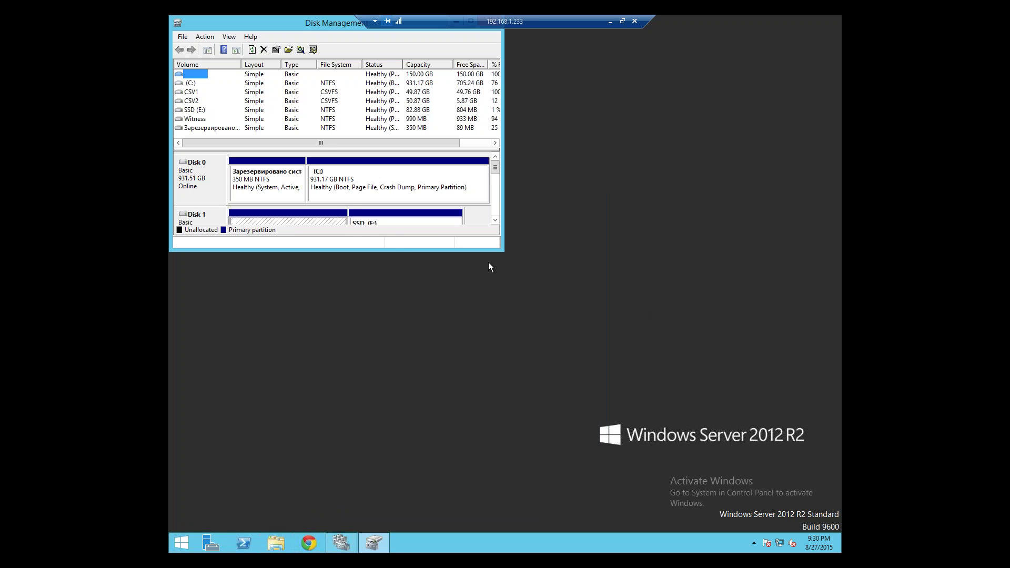
{"action": "right_click", "coordinate": [202, 281]}
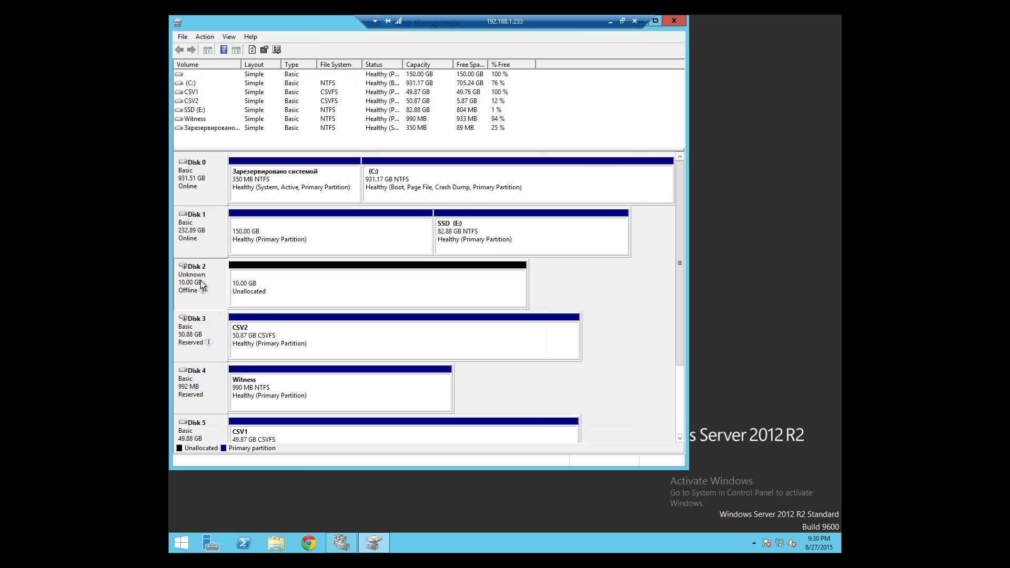
{"action": "left_click", "coordinate": [226, 287]}
- Initialize Disk 2 with the GPT (GUID Partition Table) partition style
{"action": "right_click", "coordinate": [213, 264]}
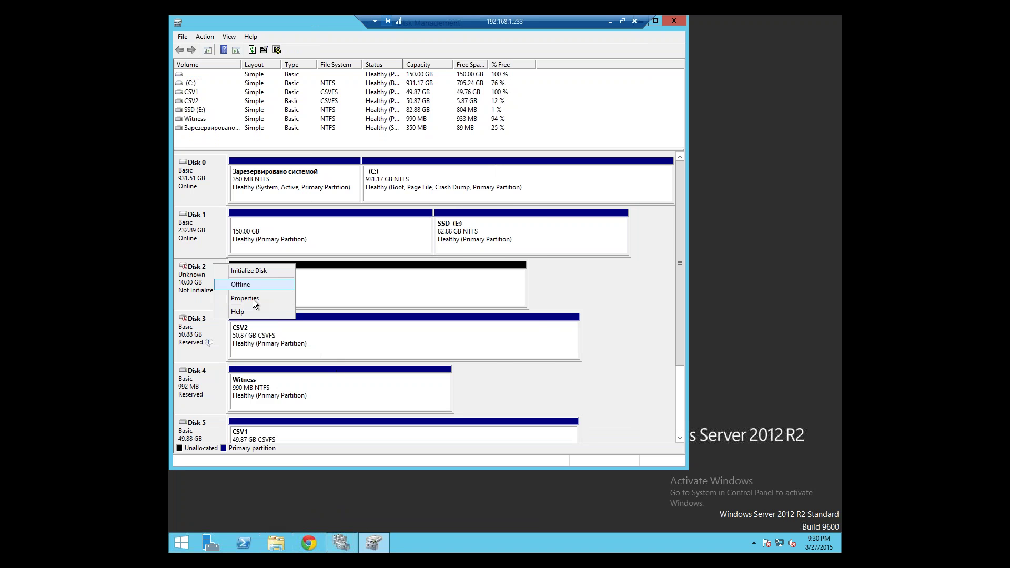
{"action": "left_click", "coordinate": [260, 271]}
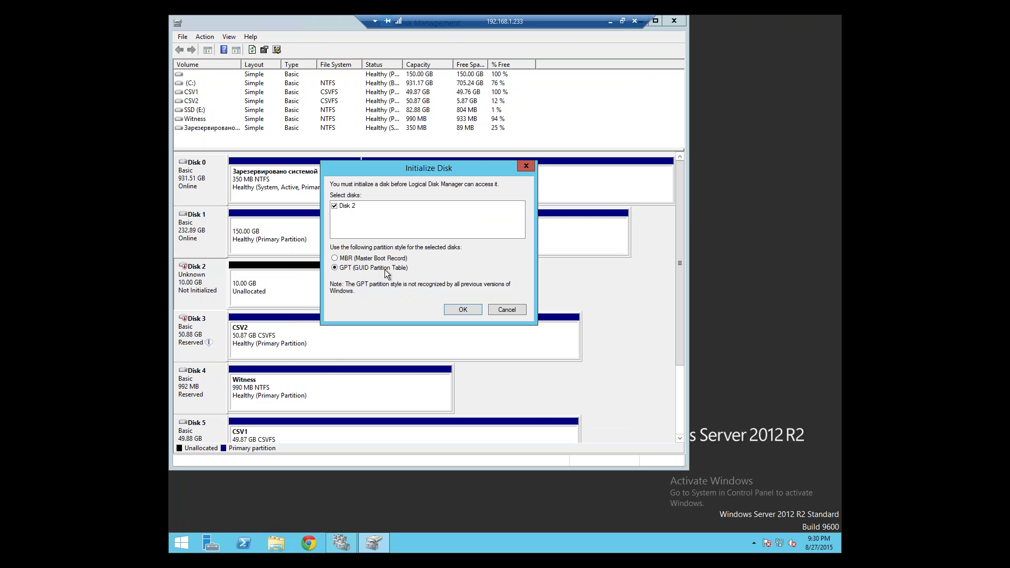
{"action": "left_click", "coordinate": [463, 309]}
- Create a 10206 MB simple volume on Disk 2 with drive letter D, quick-formatted as NTFS and labelled 123456
{"action": "right_click", "coordinate": [279, 276]}
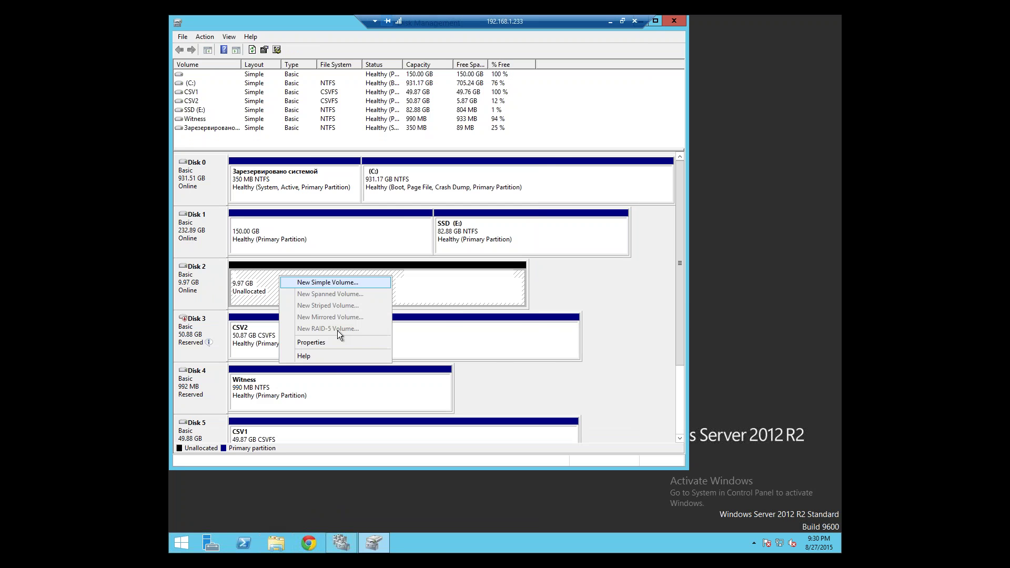
{"action": "left_click", "coordinate": [324, 282]}
{"action": "left_click", "coordinate": [386, 262]}
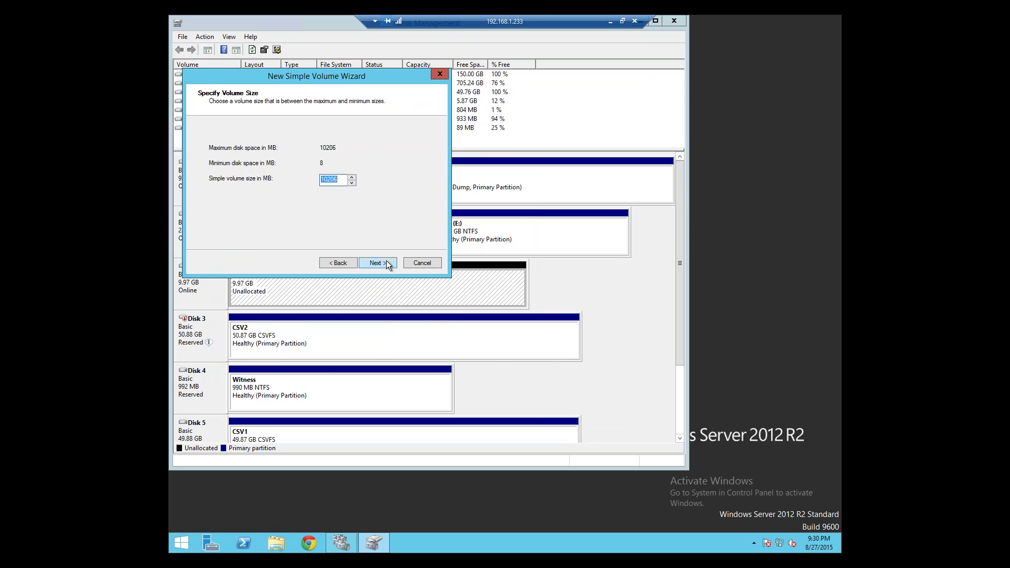
{"action": "left_click", "coordinate": [386, 262]}
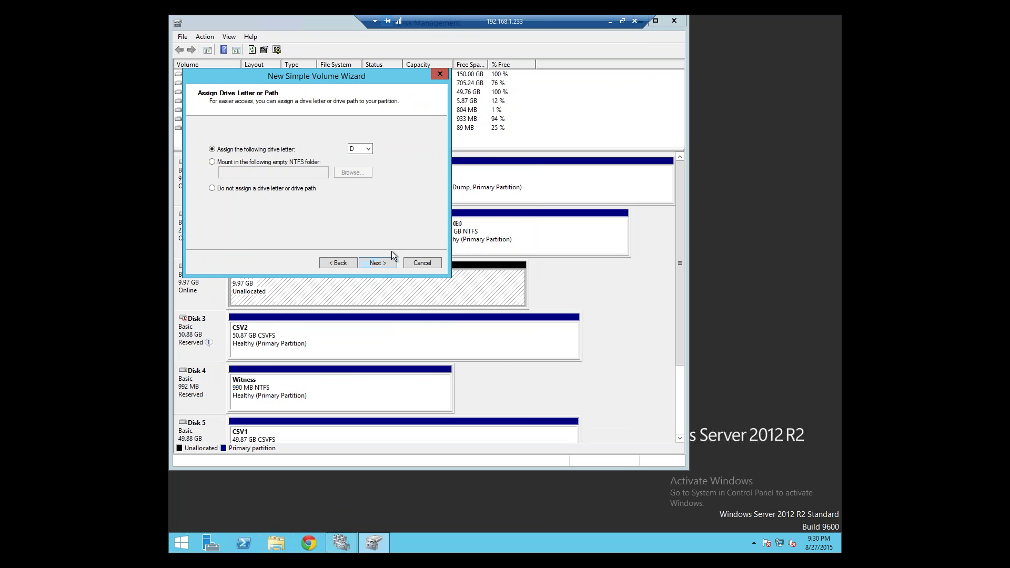
{"action": "left_click", "coordinate": [384, 263]}
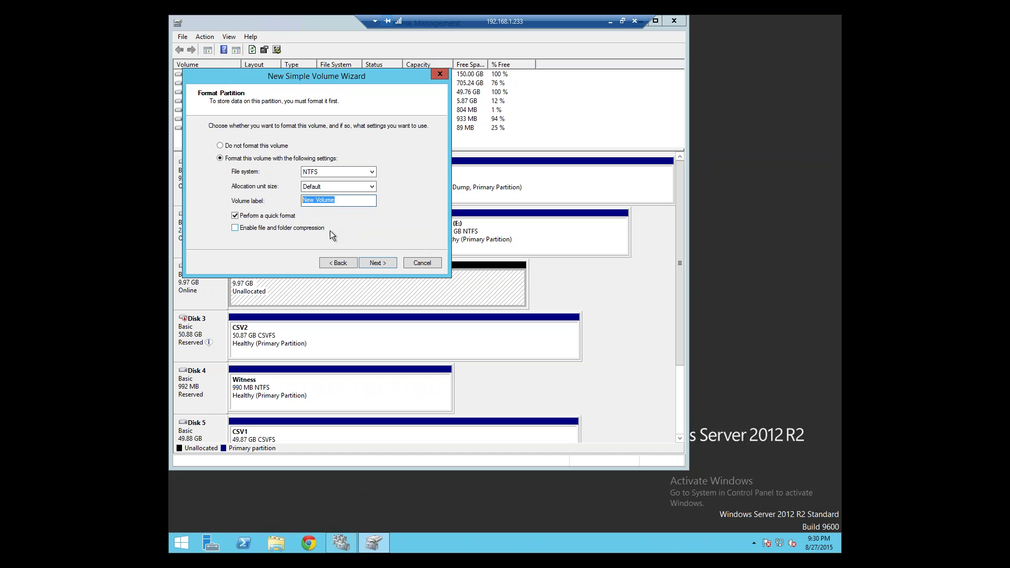
{"action": "type", "text": "123456"}
{"action": "left_click", "coordinate": [370, 263]}
{"action": "left_click", "coordinate": [374, 263]}
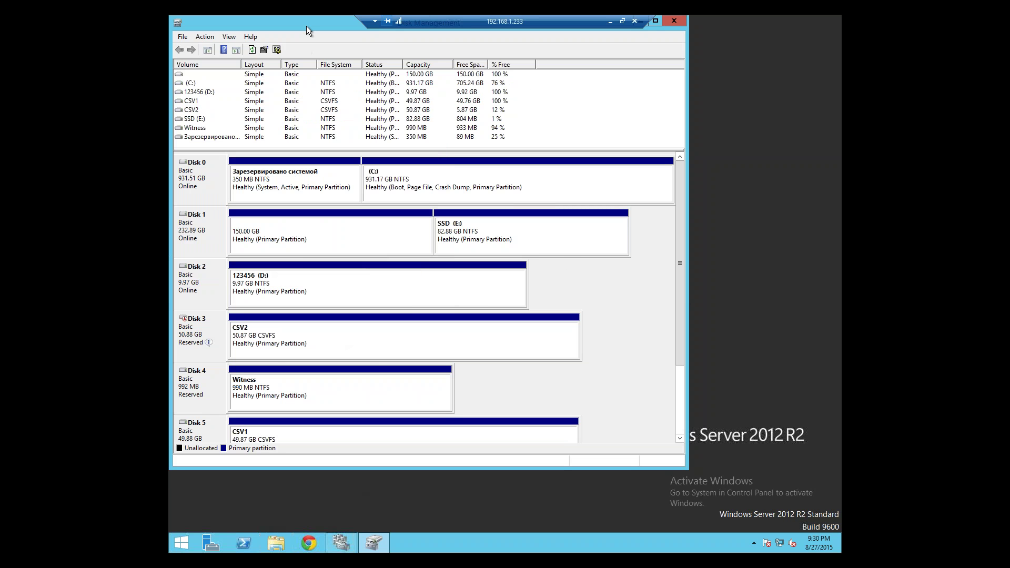
{"action": "left_click_drag", "start_coordinate": [310, 27], "coordinate": [376, 83]}
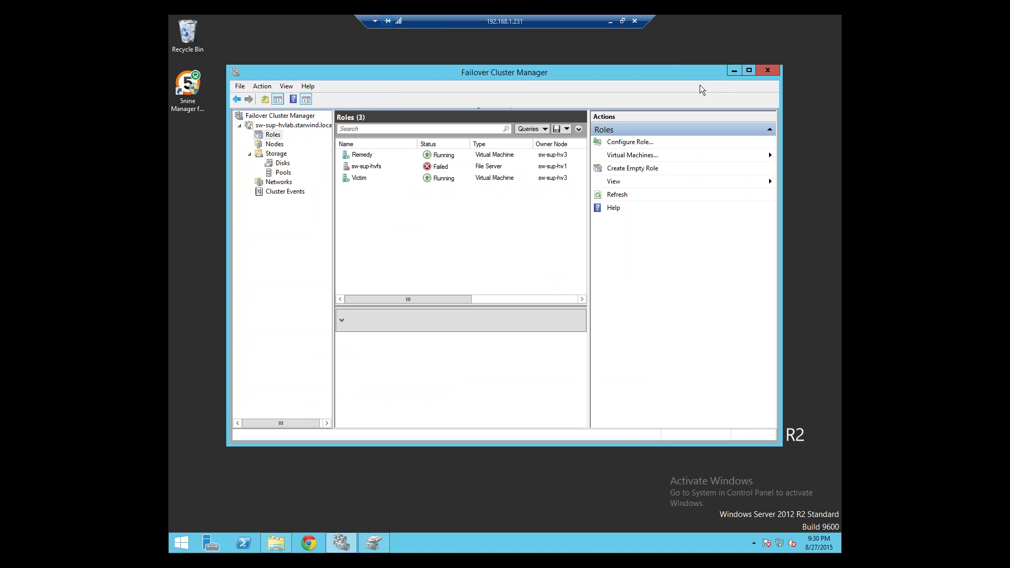
- Minimize Failover Cluster Manager on server 192.168.1.231 and open iSCSI Initiator there
{"action": "left_click", "coordinate": [734, 71]}
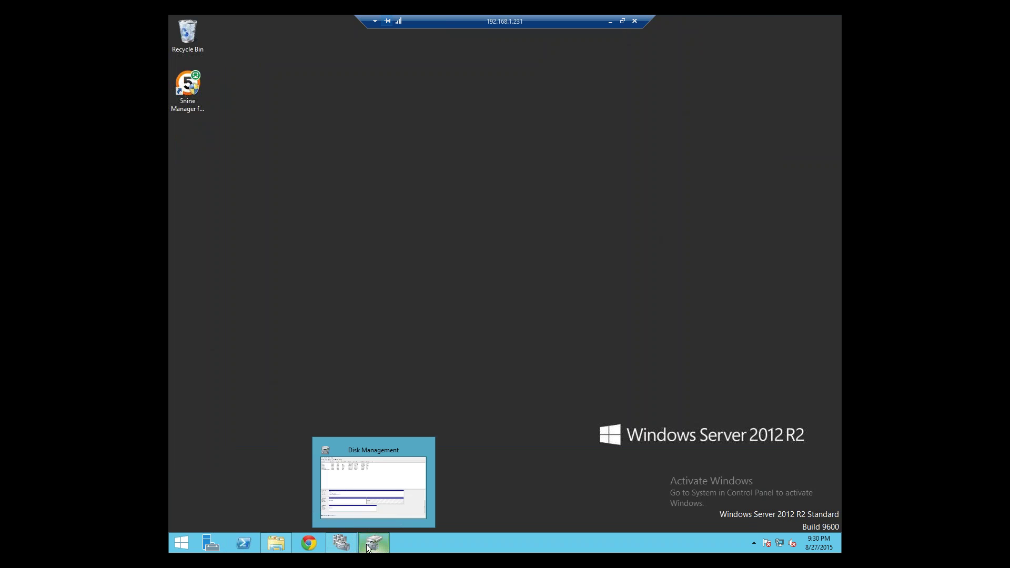
{"action": "mouse_move", "coordinate": [375, 547]}
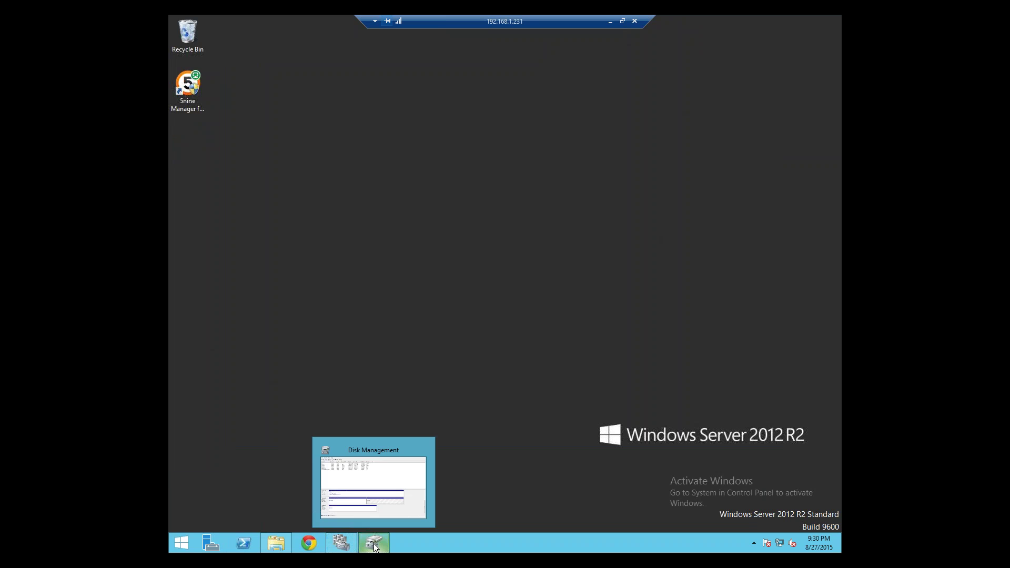
{"action": "left_click", "coordinate": [181, 543]}
{"action": "left_click", "coordinate": [182, 542]}
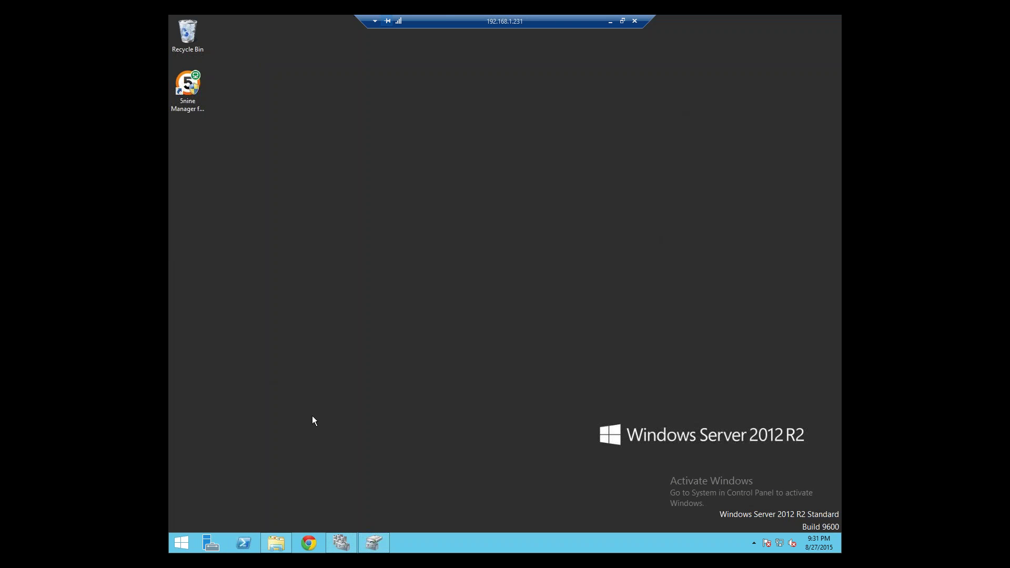
{"action": "left_click", "coordinate": [188, 550]}
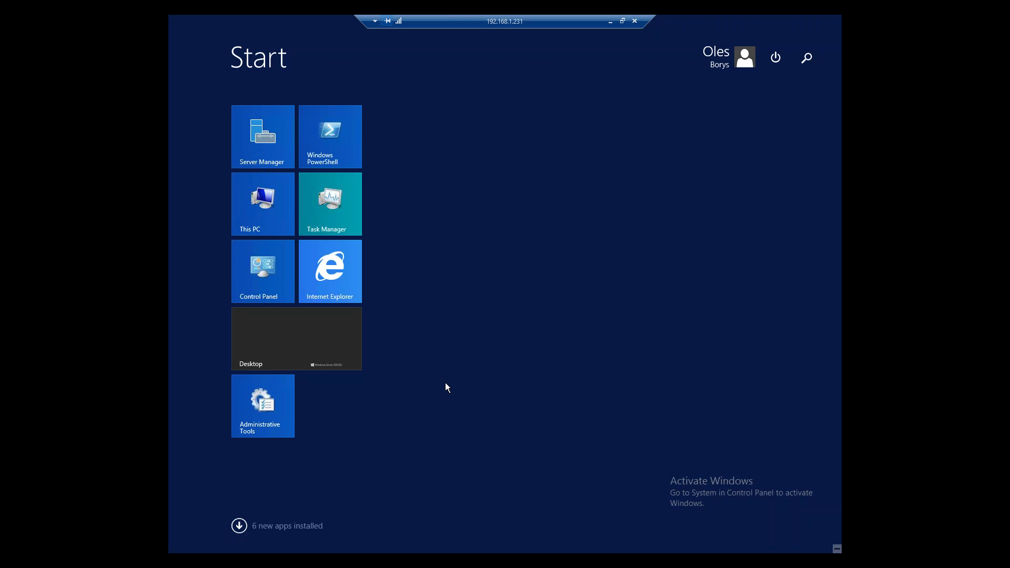
{"action": "type", "text": "isc"}
{"action": "left_click", "coordinate": [741, 120]}
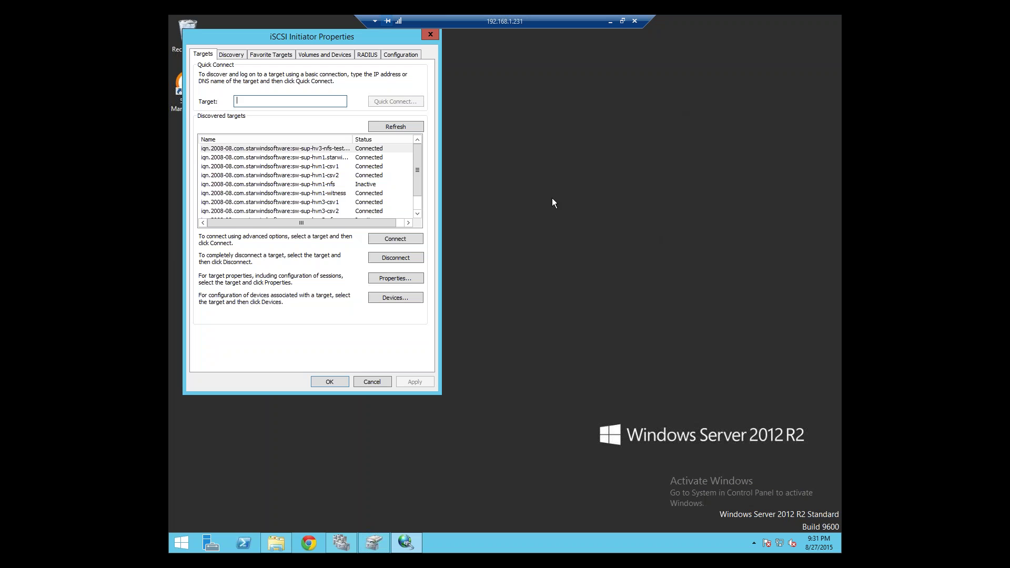
- Look through the discovered iSCSI targets and refresh the list
{"action": "scroll", "coordinate": [413, 157], "scroll_direction": "down", "scroll_amount": 1}
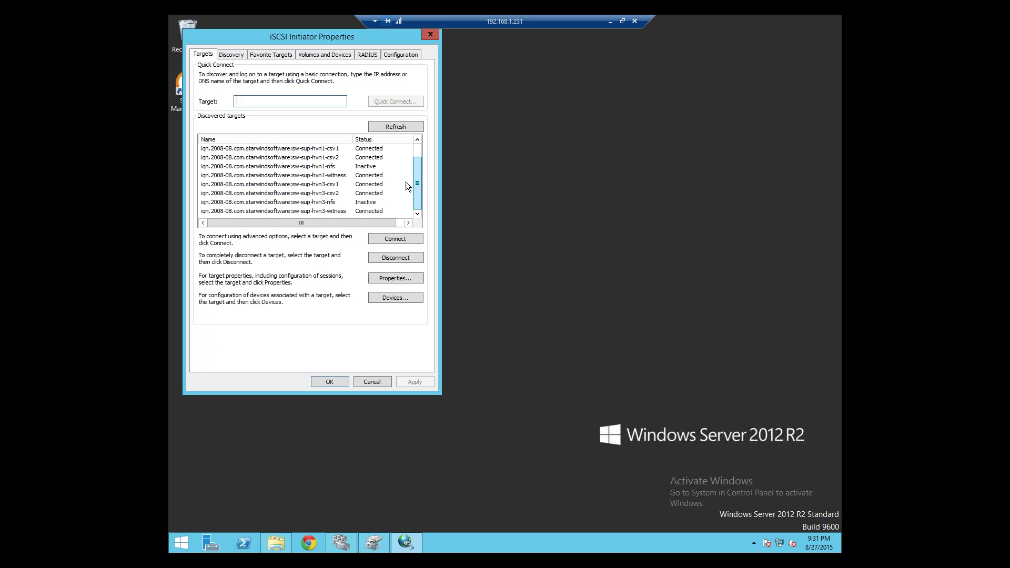
{"action": "left_click", "coordinate": [331, 166]}
{"action": "left_click", "coordinate": [371, 211]}
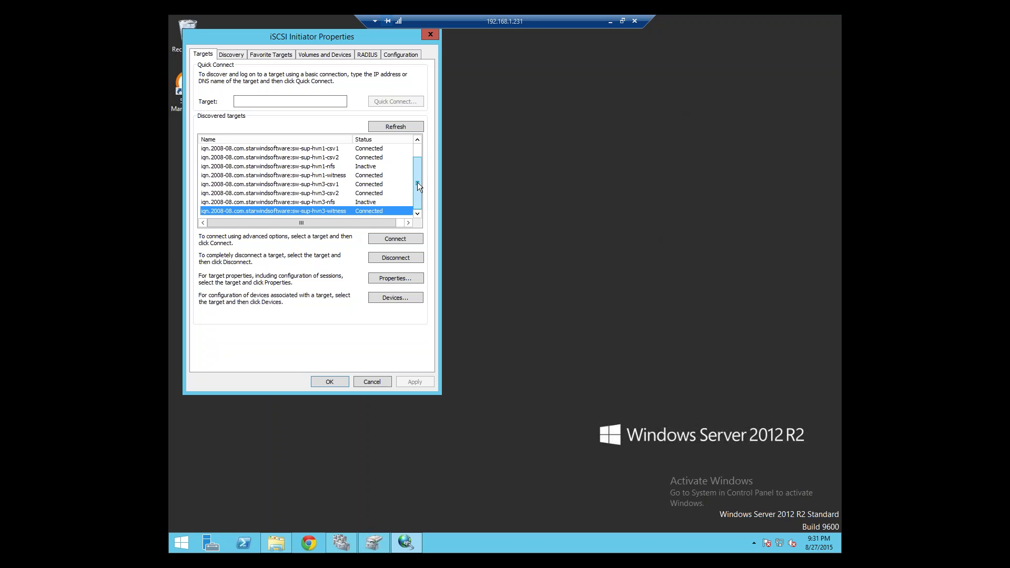
{"action": "left_click", "coordinate": [395, 126]}
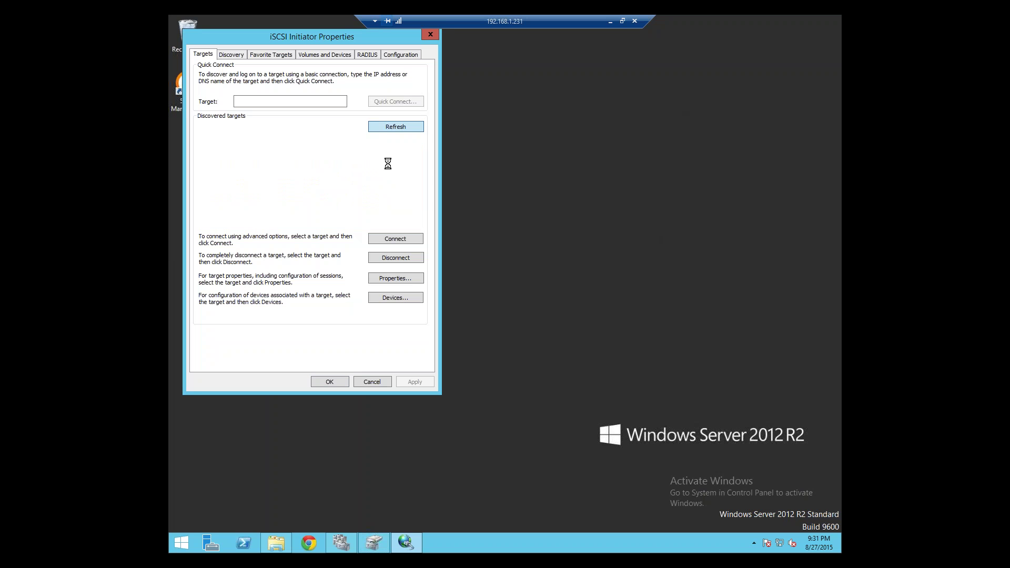
- Connect target sw-sup-hv1-123456 with multi-path, using Microsoft iSCSI Initiator, the default initiator IP and target portal 127.0.0.1 / 3260
{"action": "left_click", "coordinate": [362, 148]}
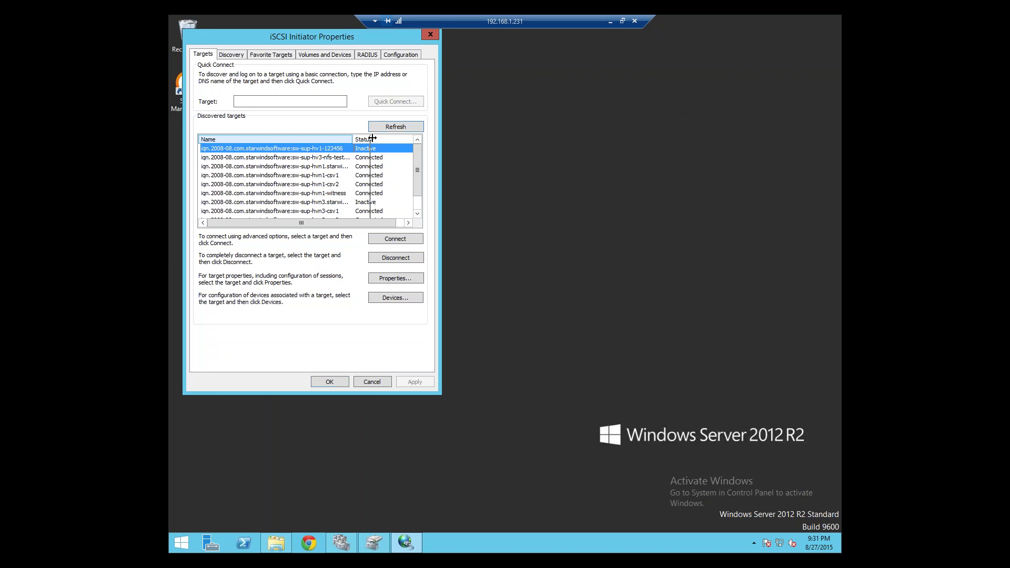
{"action": "left_click", "coordinate": [395, 239]}
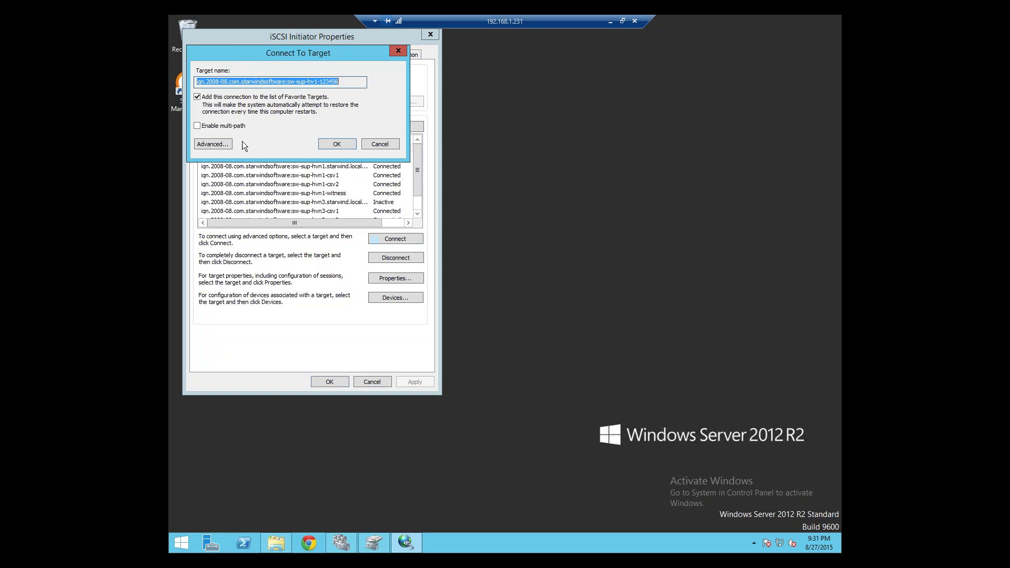
{"action": "left_click", "coordinate": [210, 138]}
{"action": "left_click", "coordinate": [331, 109]}
{"action": "left_click", "coordinate": [314, 122]}
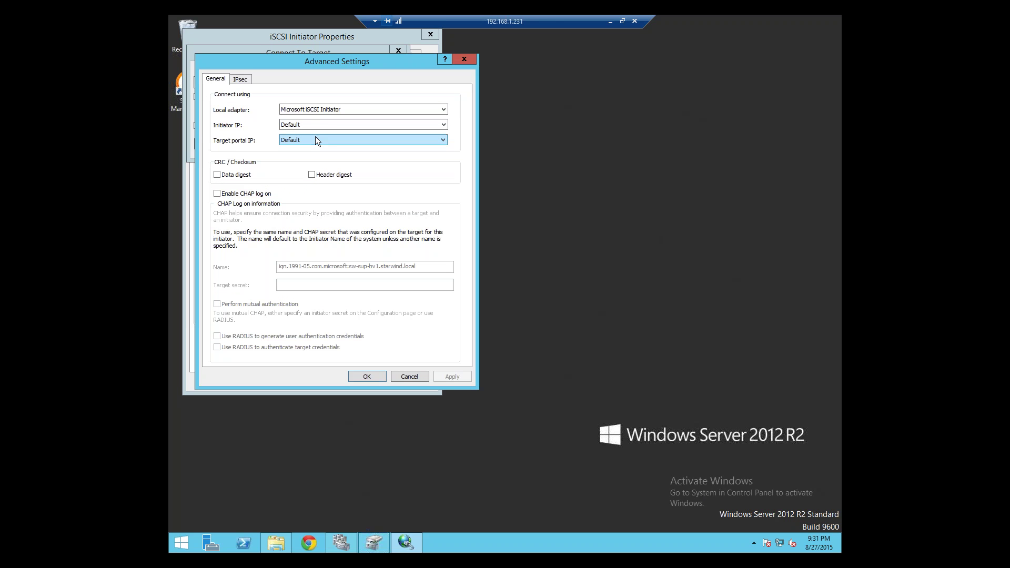
{"action": "left_click", "coordinate": [314, 137]}
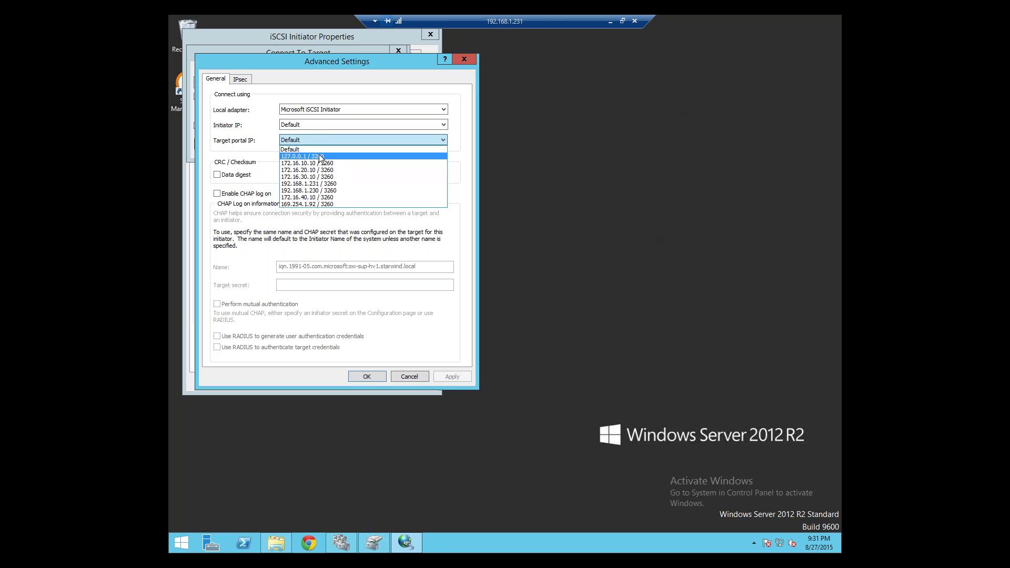
{"action": "left_click", "coordinate": [319, 156]}
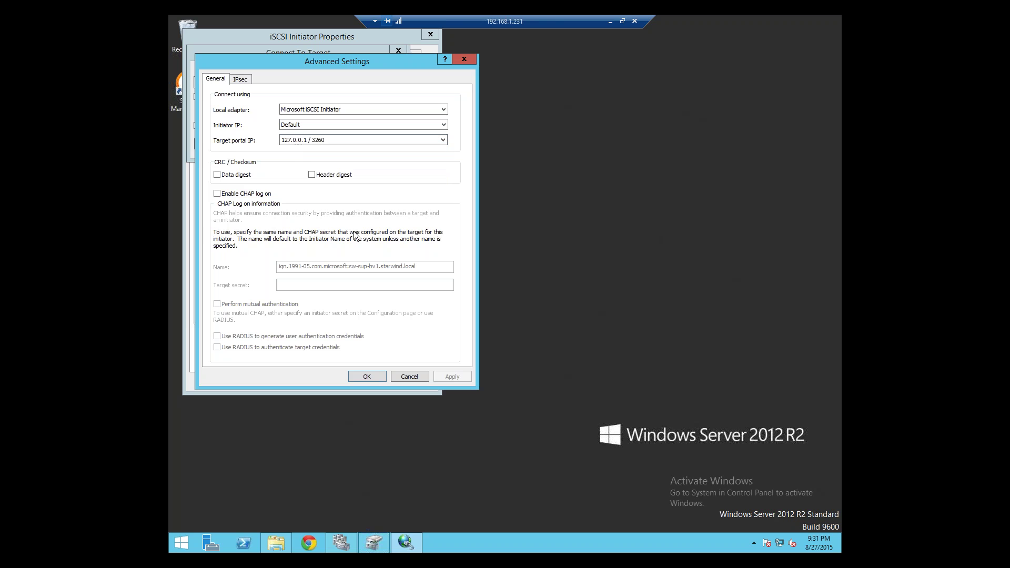
{"action": "left_click", "coordinate": [366, 377]}
{"action": "left_click", "coordinate": [440, 134]}
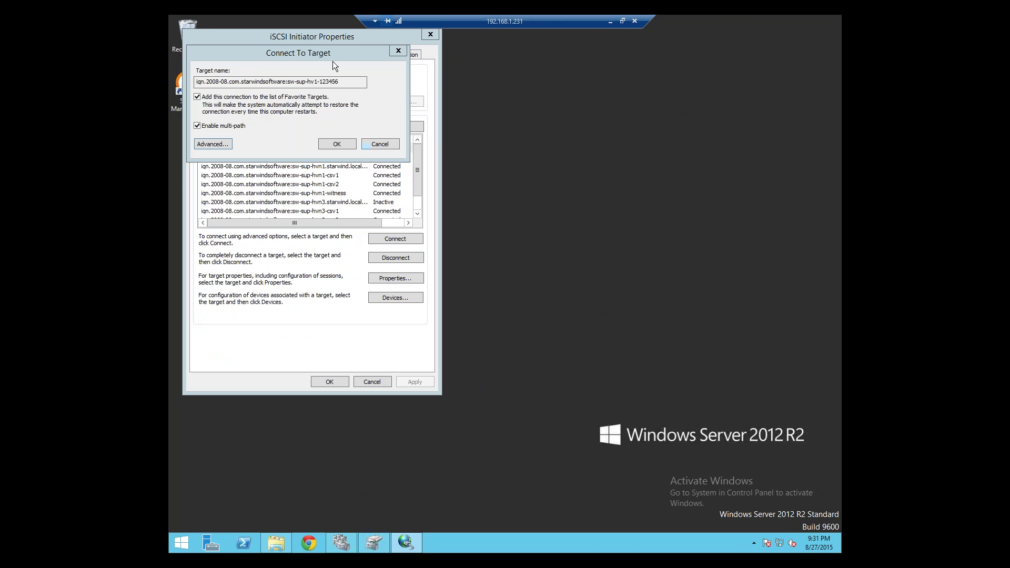
{"action": "left_click_drag", "start_coordinate": [332, 61], "coordinate": [321, 89]}
{"action": "left_click", "coordinate": [340, 173]}
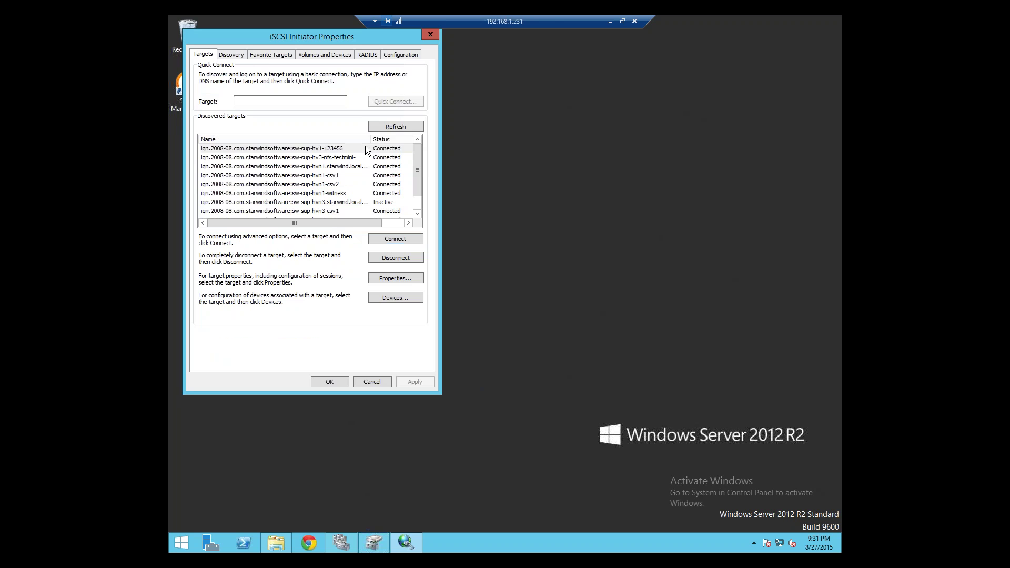
- Connect target sw-sup-hvn3.starwind.local-123456 through Microsoft iSCSI Initiator, from initiator IP 172.16.10.10
{"action": "left_click", "coordinate": [347, 202]}
{"action": "left_click", "coordinate": [406, 239]}
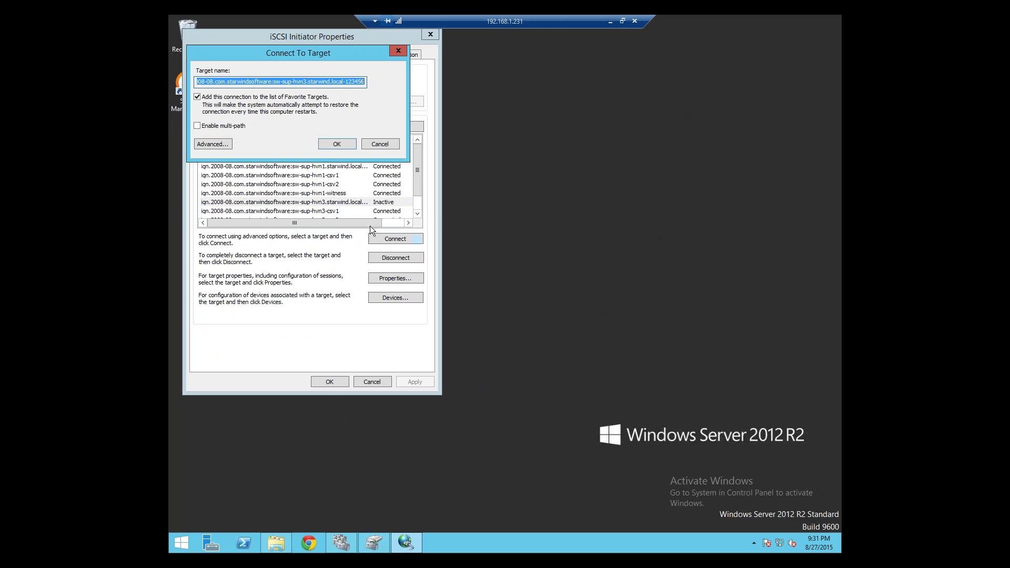
{"action": "left_click", "coordinate": [213, 144]}
{"action": "left_click", "coordinate": [317, 109]}
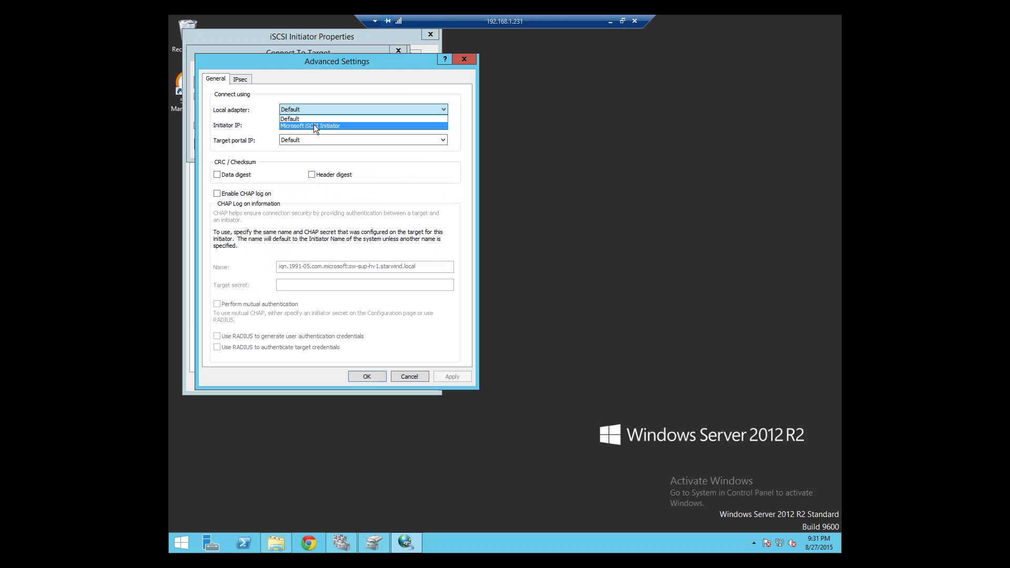
{"action": "left_click", "coordinate": [314, 125]}
{"action": "left_click", "coordinate": [314, 124]}
{"action": "left_click", "coordinate": [315, 141]}
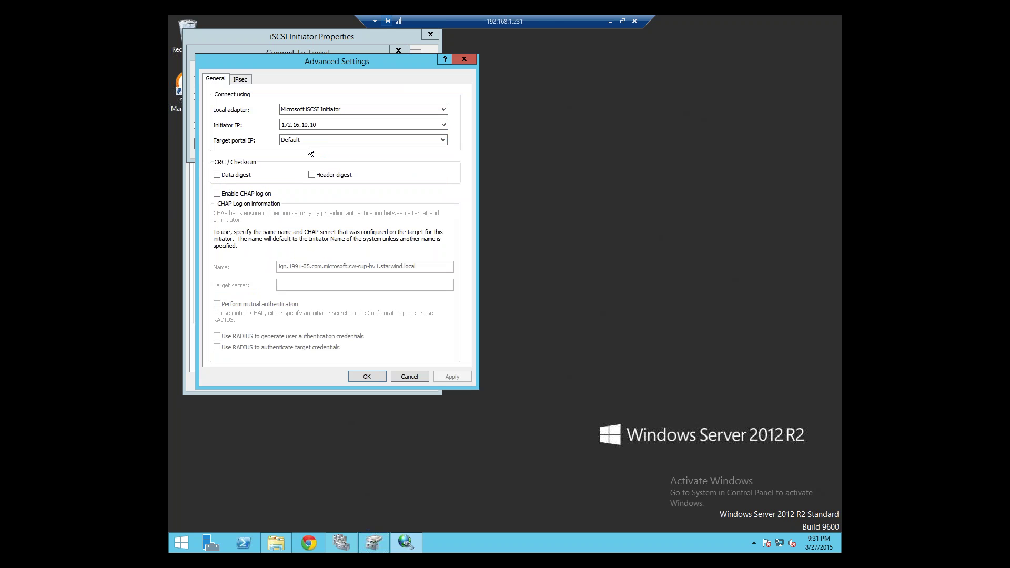
{"action": "left_click", "coordinate": [309, 140]}
{"action": "left_click", "coordinate": [318, 148]}
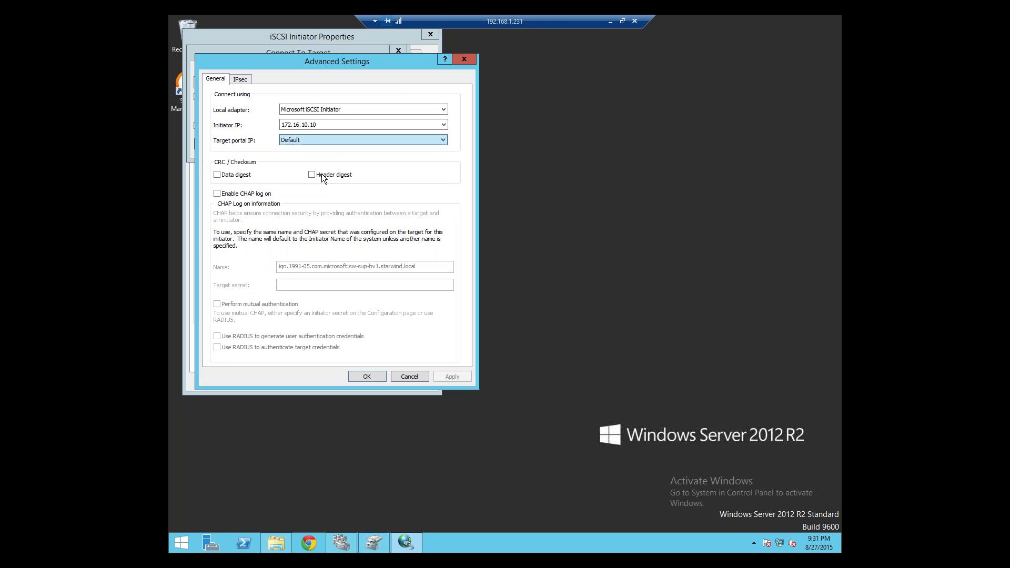
{"action": "left_click", "coordinate": [366, 375]}
{"action": "left_click", "coordinate": [334, 142]}
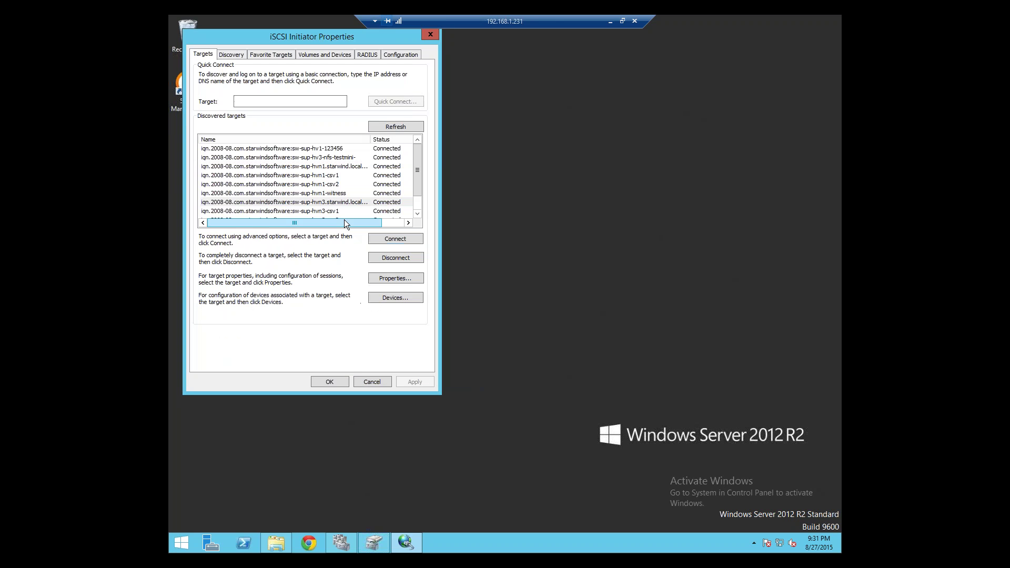
- Start another multi-path connection to target sw-sup-hvn3.starwind.local-123456 with Microsoft iSCSI Initiator as the local adapter
{"action": "left_click", "coordinate": [289, 202]}
{"action": "left_click", "coordinate": [389, 243]}
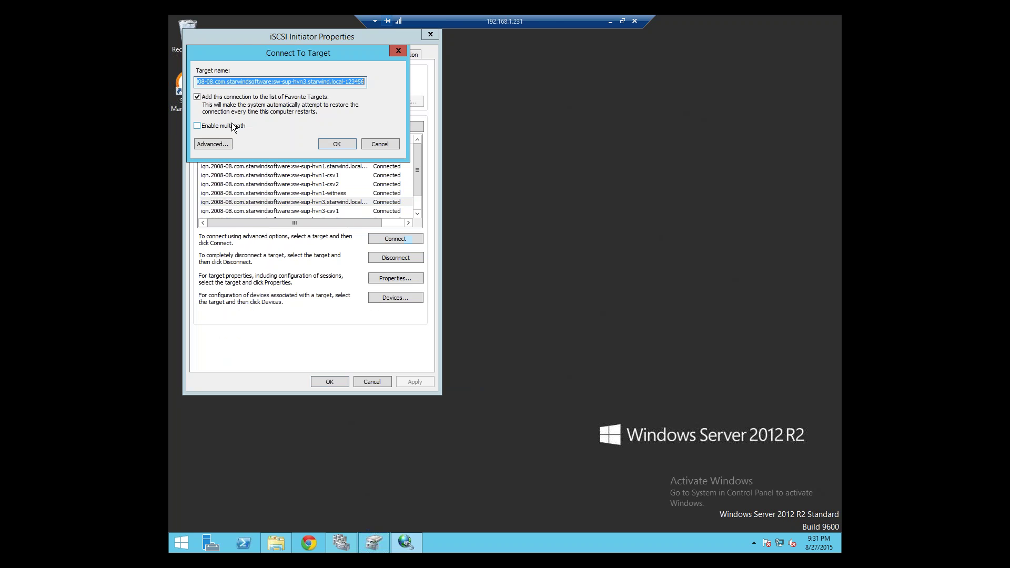
{"action": "left_click", "coordinate": [233, 126]}
{"action": "left_click", "coordinate": [205, 146]}
{"action": "left_click", "coordinate": [329, 109]}
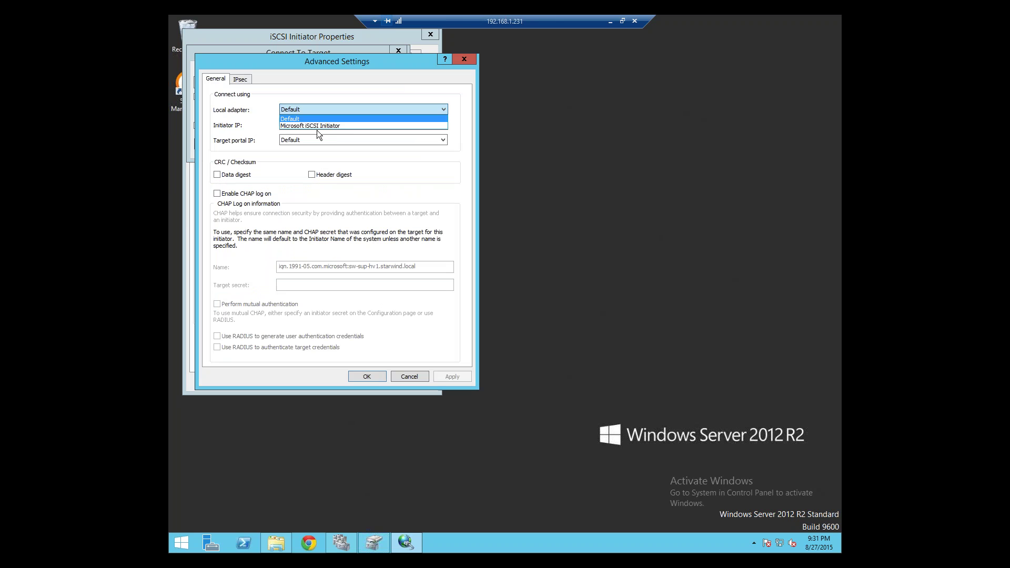
{"action": "left_click", "coordinate": [316, 128]}
{"action": "left_click", "coordinate": [314, 125]}
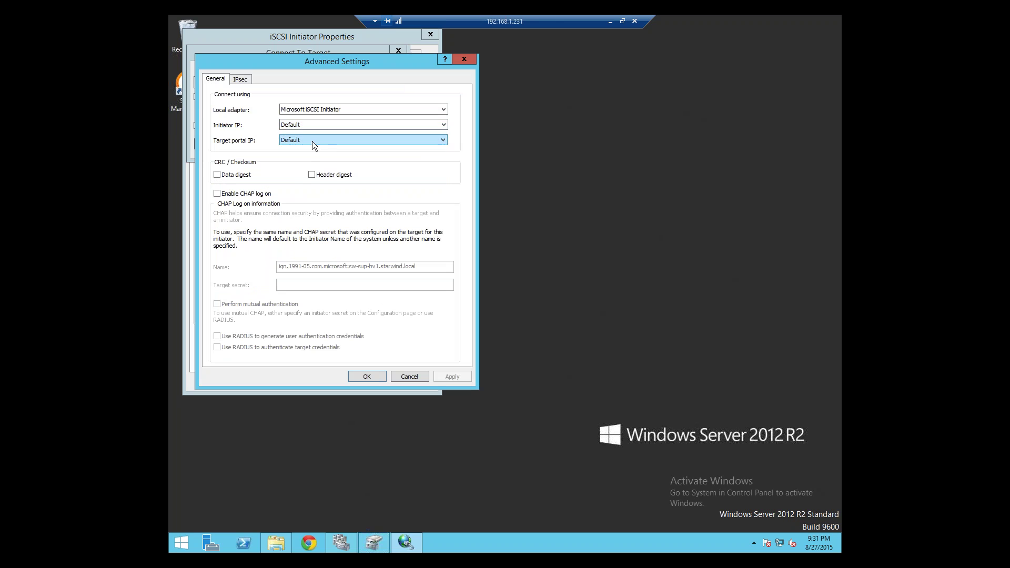
- Connect the session from initiator IP 172.16.20.10 to target portal 172.16.20.20 / 3260 and close iSCSI Initiator Properties
{"action": "left_click", "coordinate": [312, 140]}
{"action": "left_click", "coordinate": [310, 128]}
{"action": "left_click", "coordinate": [311, 124]}
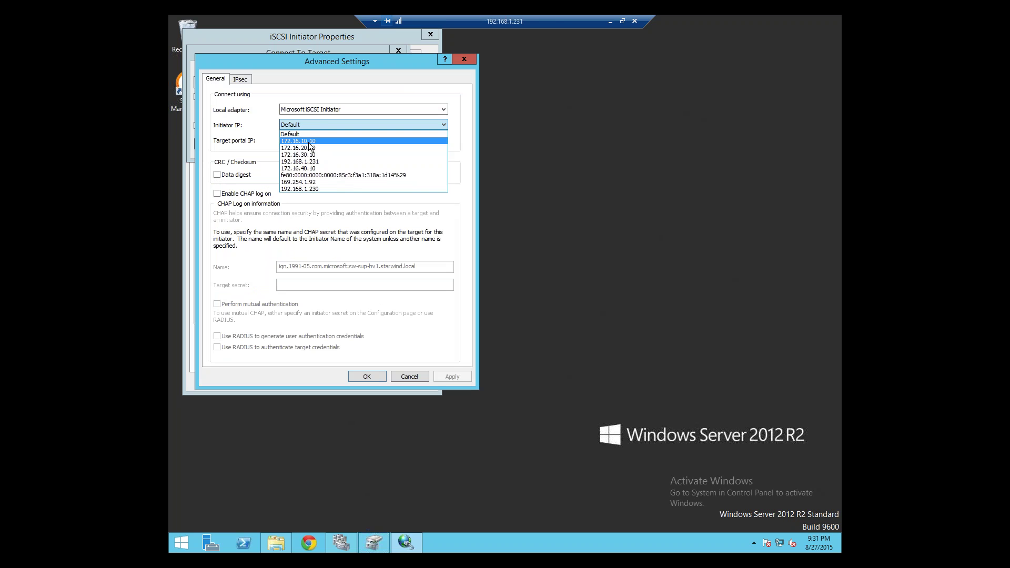
{"action": "left_click", "coordinate": [305, 148]}
{"action": "left_click", "coordinate": [311, 140]}
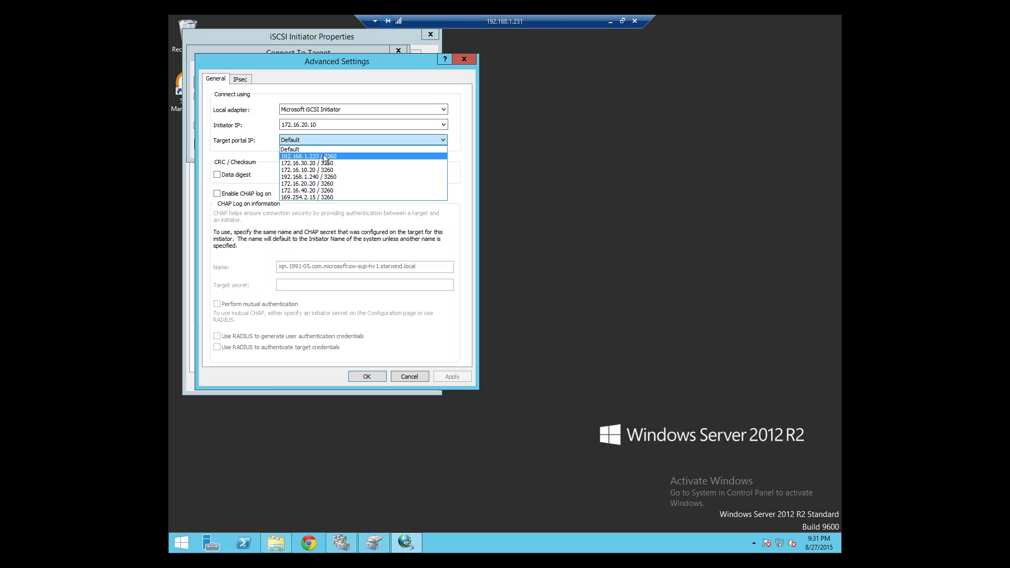
{"action": "left_click", "coordinate": [318, 184]}
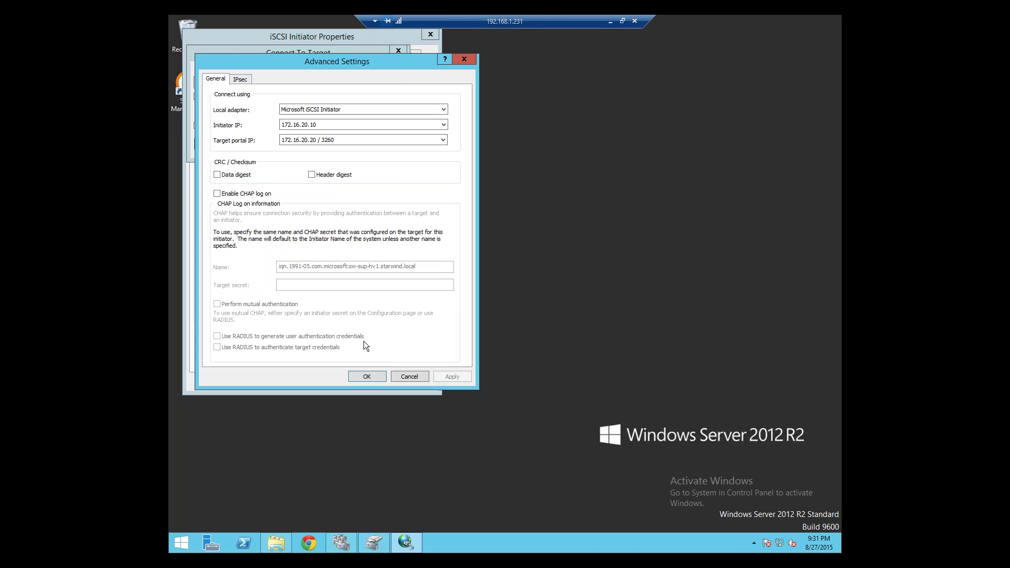
{"action": "left_click", "coordinate": [367, 377]}
{"action": "left_click", "coordinate": [337, 143]}
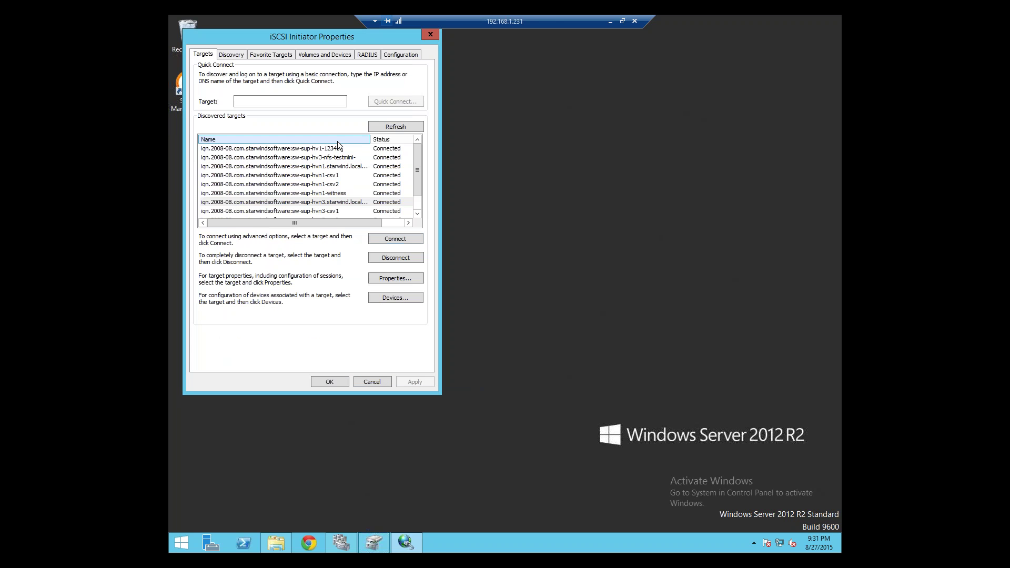
{"action": "left_click", "coordinate": [430, 34]}
- Open Disk Management, enlarge its window and bring the 9.97 GB Disk 4 online
{"action": "right_click", "coordinate": [191, 546]}
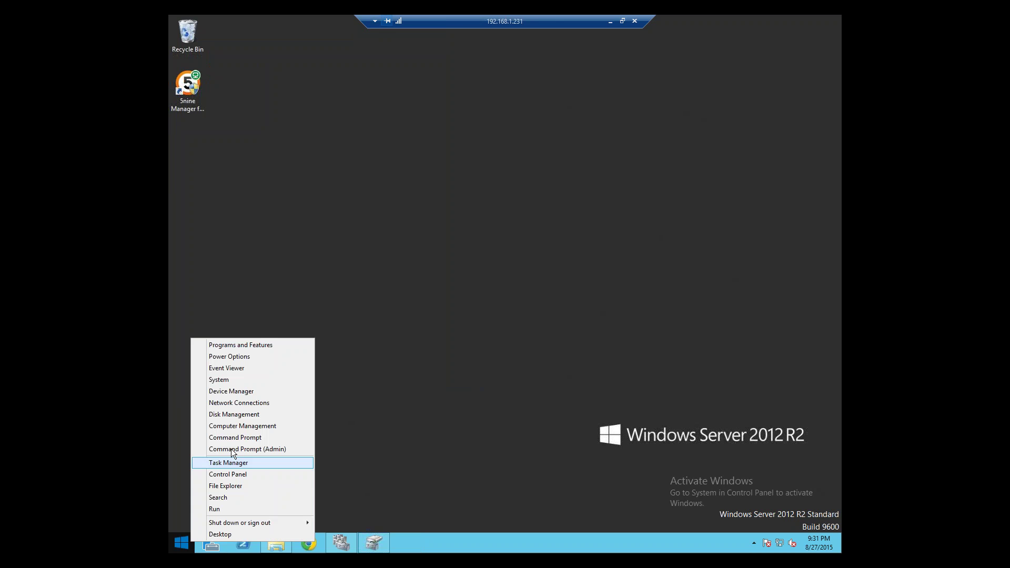
{"action": "left_click", "coordinate": [236, 418]}
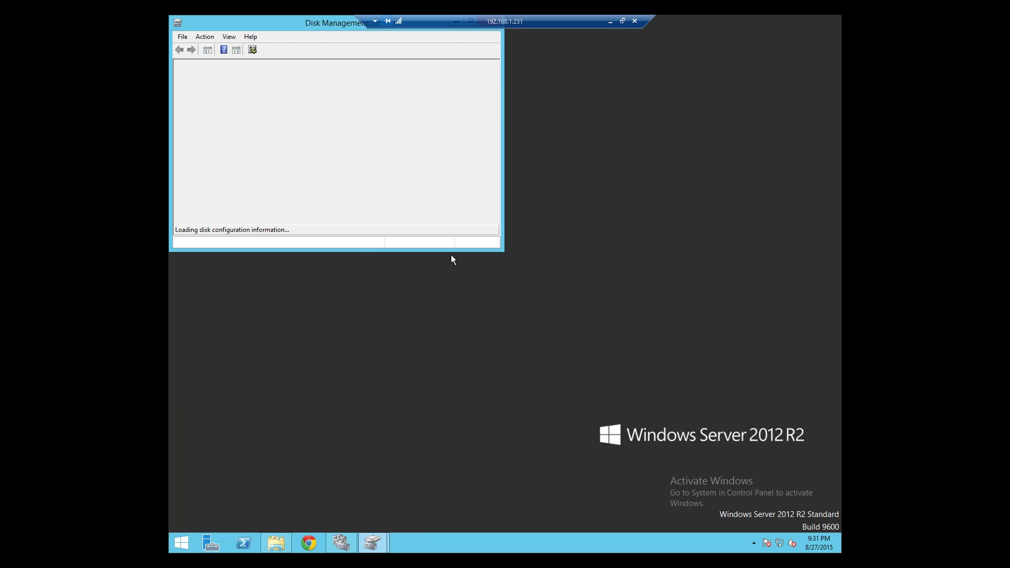
{"action": "left_click_drag", "start_coordinate": [502, 251], "coordinate": [630, 376]}
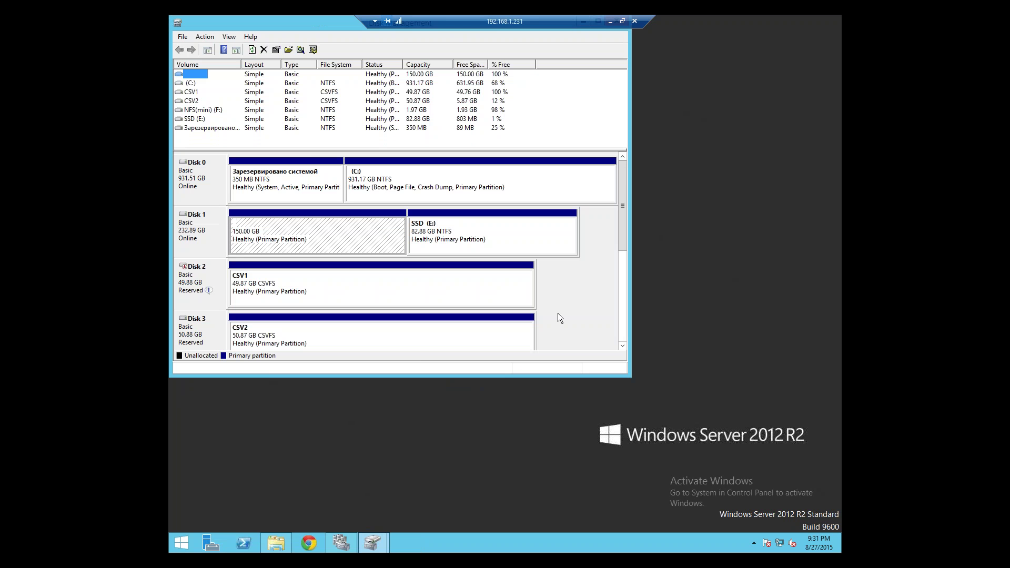
{"action": "left_click_drag", "start_coordinate": [626, 247], "coordinate": [625, 301]}
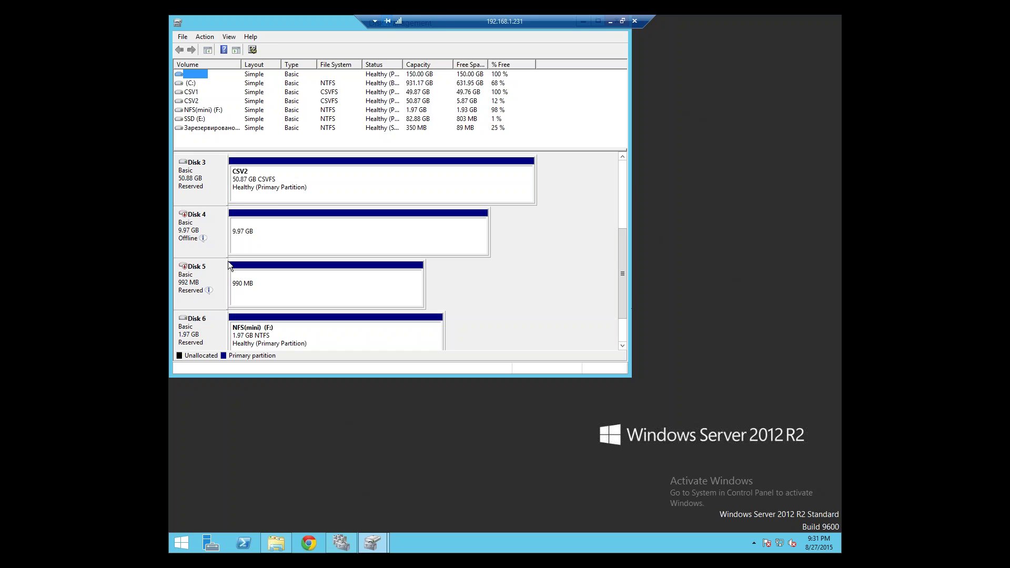
{"action": "right_click", "coordinate": [204, 229]}
{"action": "left_click", "coordinate": [226, 234]}
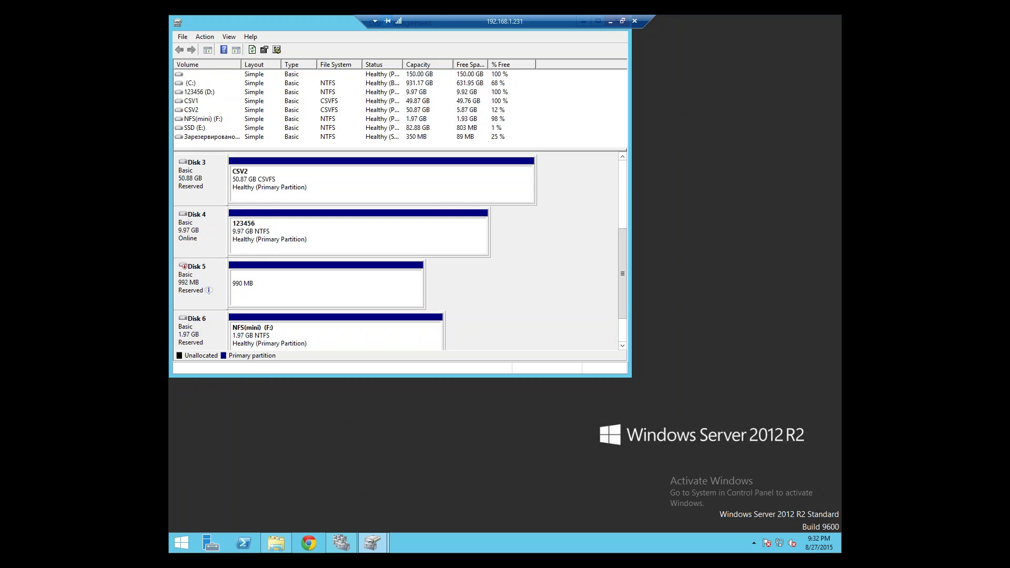
- Select the 123456 volume on Disk 4, then reposition and minimize Disk Management
{"action": "left_click", "coordinate": [259, 243]}
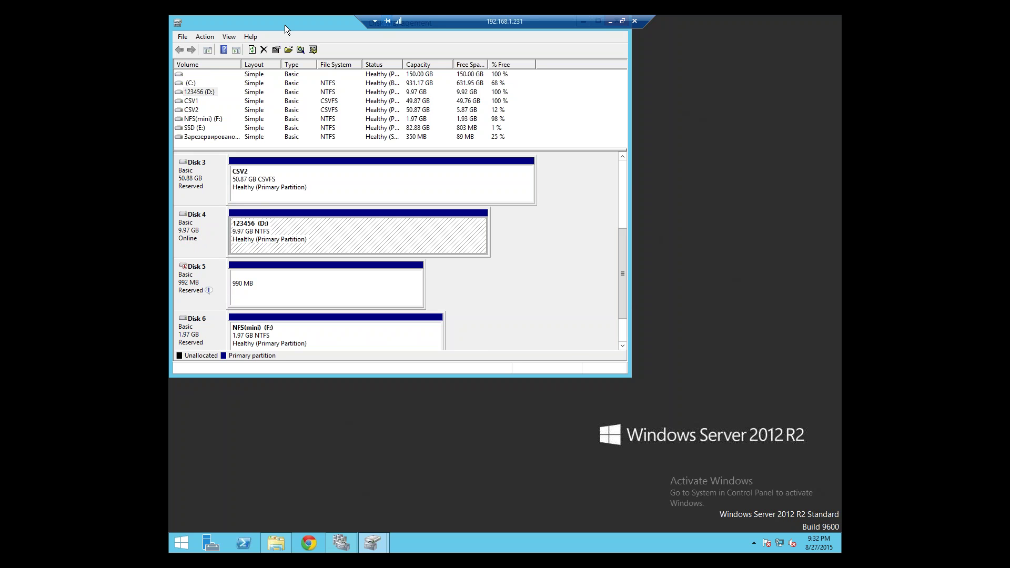
{"action": "left_click_drag", "start_coordinate": [285, 24], "coordinate": [350, 105]}
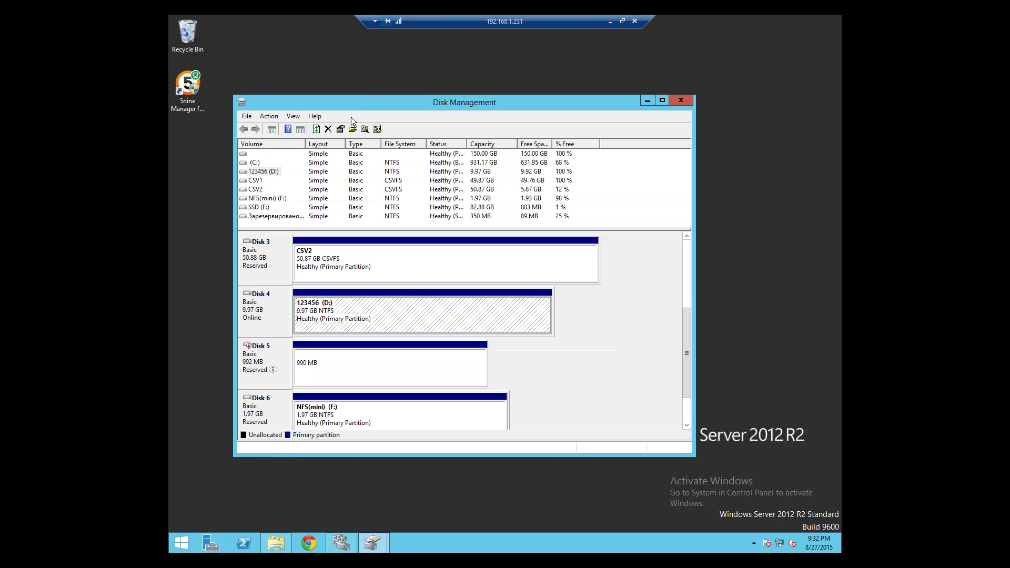
{"action": "left_click", "coordinate": [646, 101]}
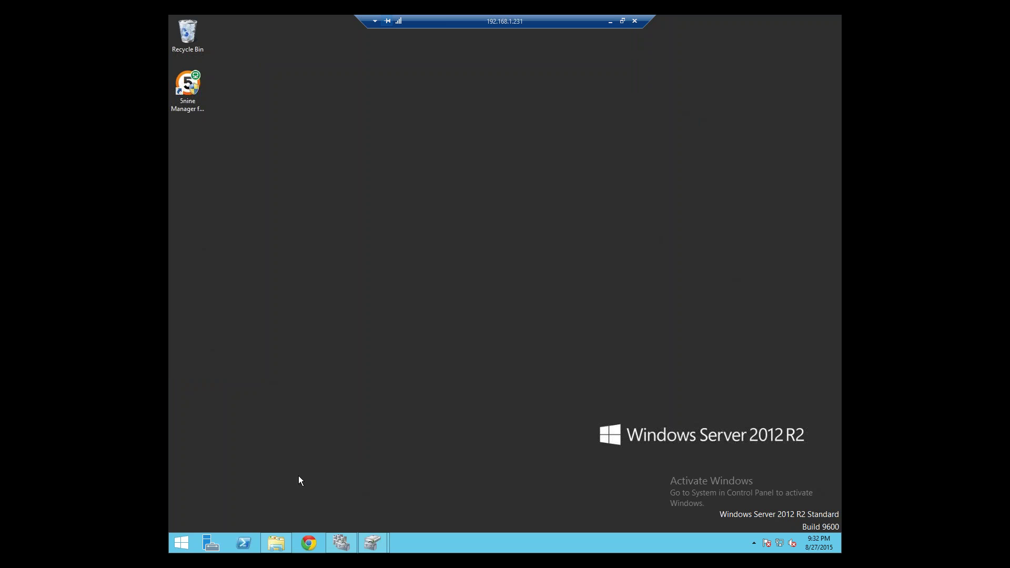
- Bring up Failover Cluster Manager and start the sw-sup-hvfs file server role
{"action": "left_click", "coordinate": [339, 541]}
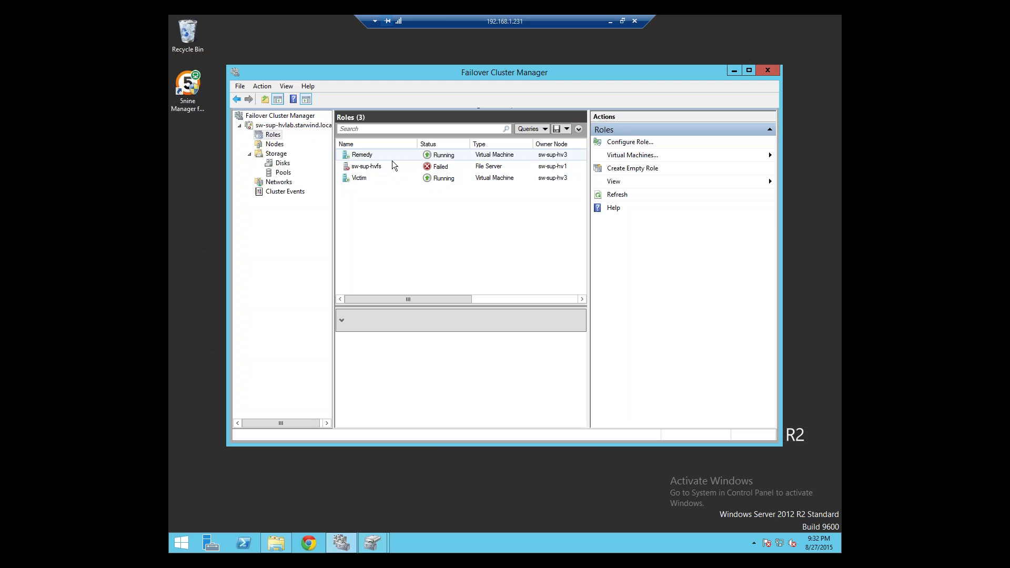
{"action": "left_click", "coordinate": [393, 165]}
{"action": "key", "text": "shift+F10"}
{"action": "key", "text": "Return"}
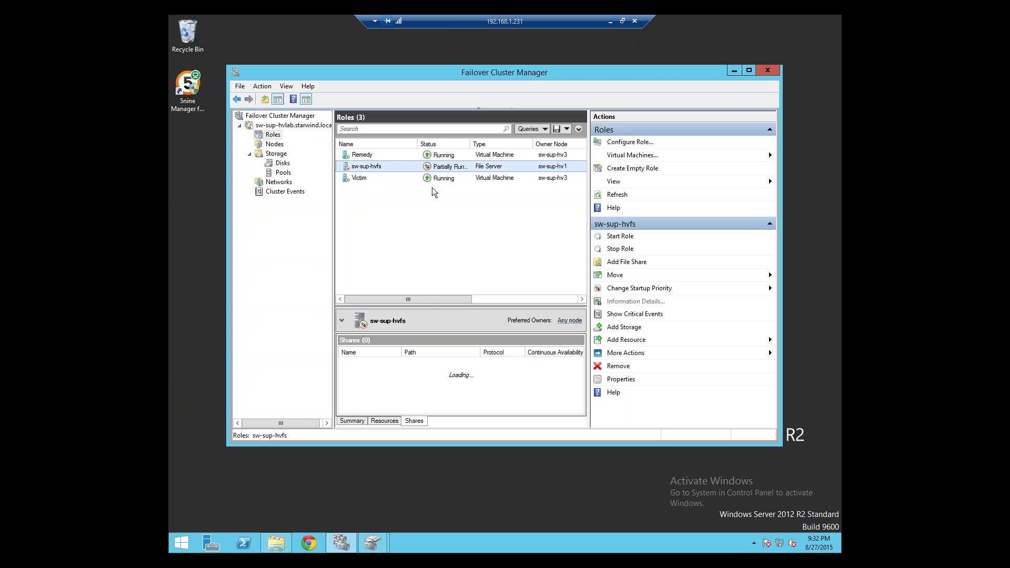
- Check the summary, resources and shares of the sw-sup-hvfs role, and start the role once more
{"action": "left_click_drag", "start_coordinate": [453, 300], "coordinate": [558, 304]}
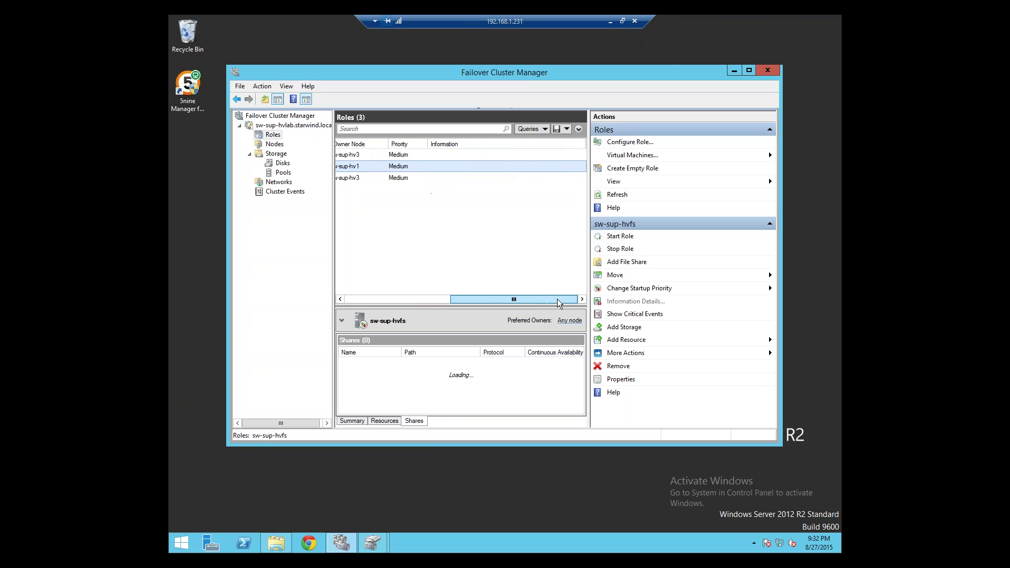
{"action": "left_click", "coordinate": [355, 422]}
{"action": "left_click", "coordinate": [381, 422]}
{"action": "left_click", "coordinate": [415, 421]}
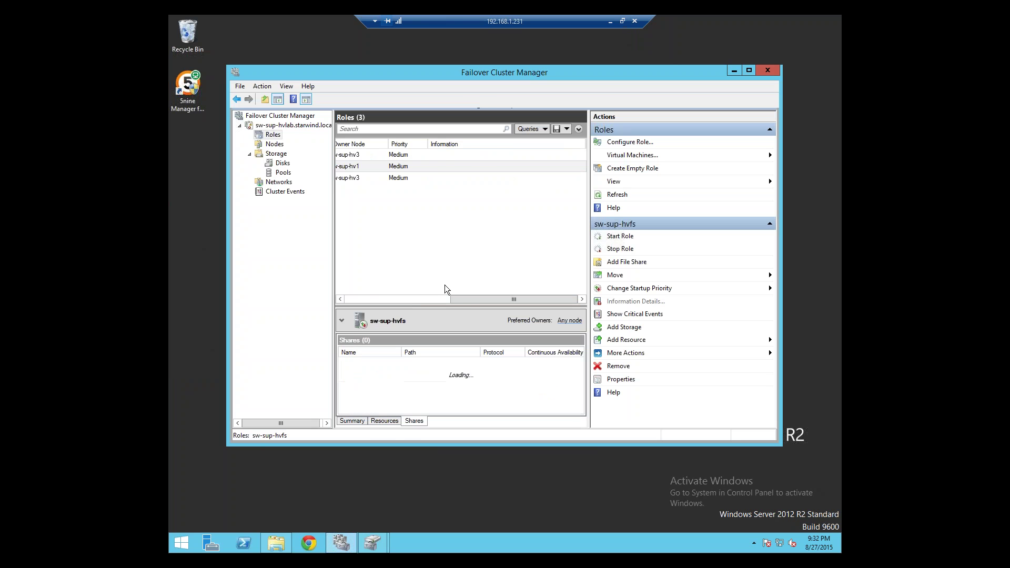
{"action": "left_click_drag", "start_coordinate": [468, 299], "coordinate": [365, 289]}
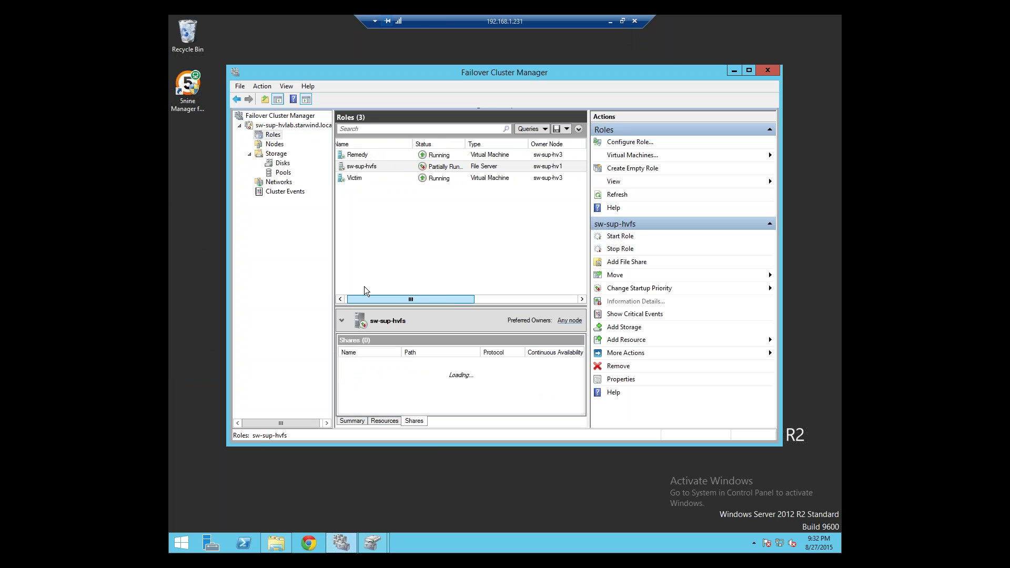
{"action": "right_click", "coordinate": [381, 167]}
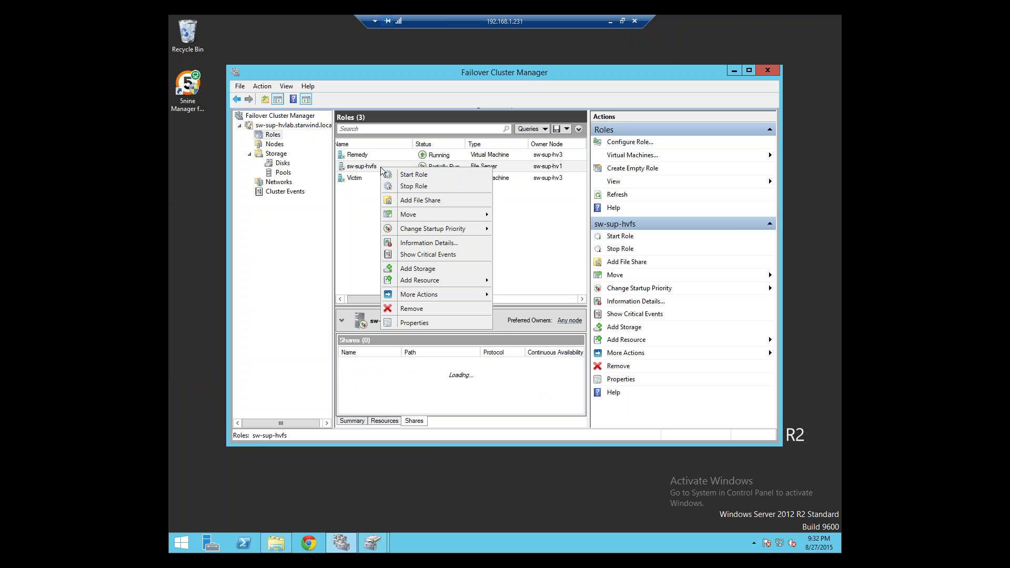
{"action": "left_click", "coordinate": [400, 176]}
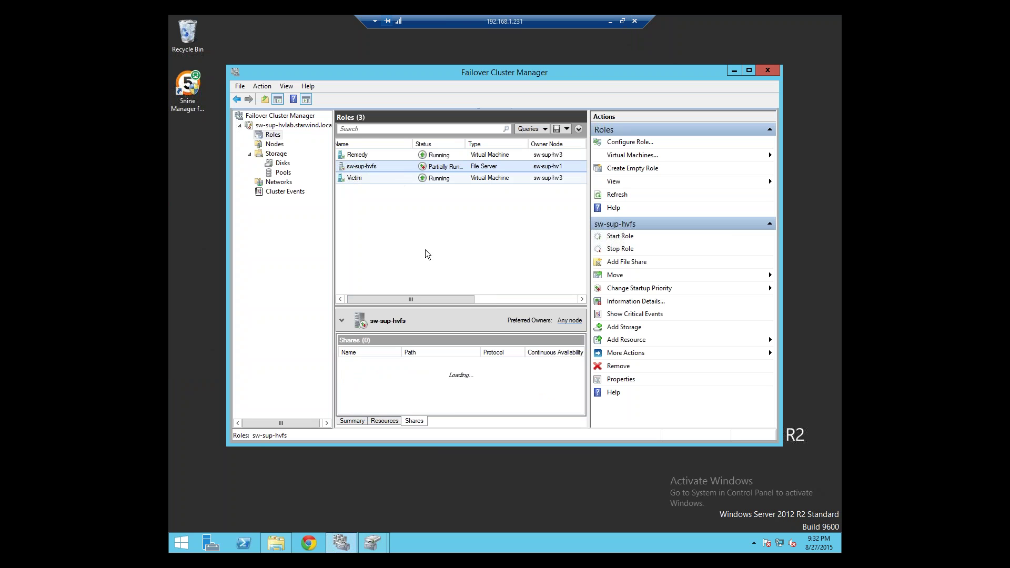
{"action": "left_click_drag", "start_coordinate": [410, 299], "coordinate": [457, 314]}
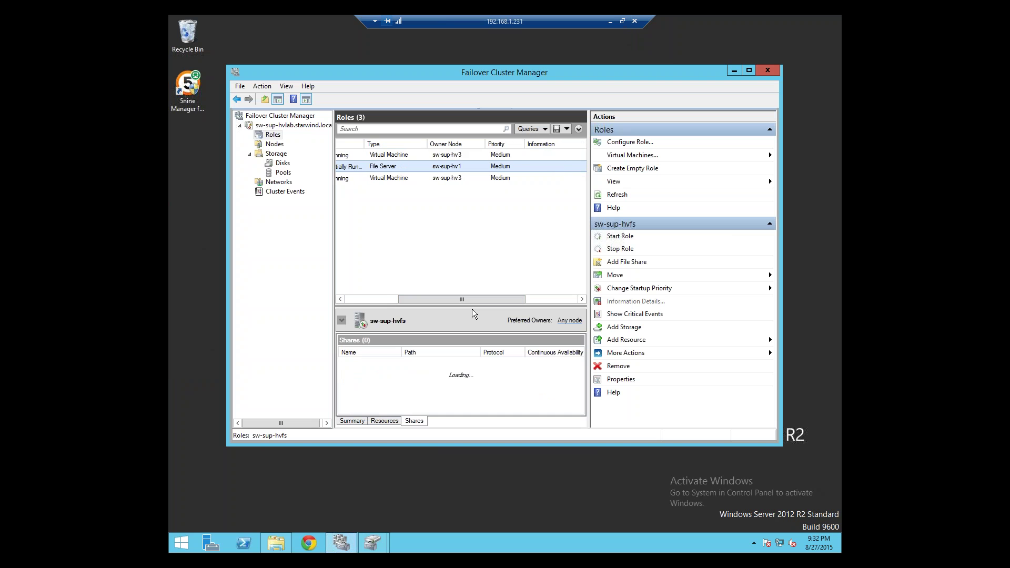
- Add the available 10 GB disk on node SW-SUP-HV1 to the cluster's disks
{"action": "left_click", "coordinate": [277, 163]}
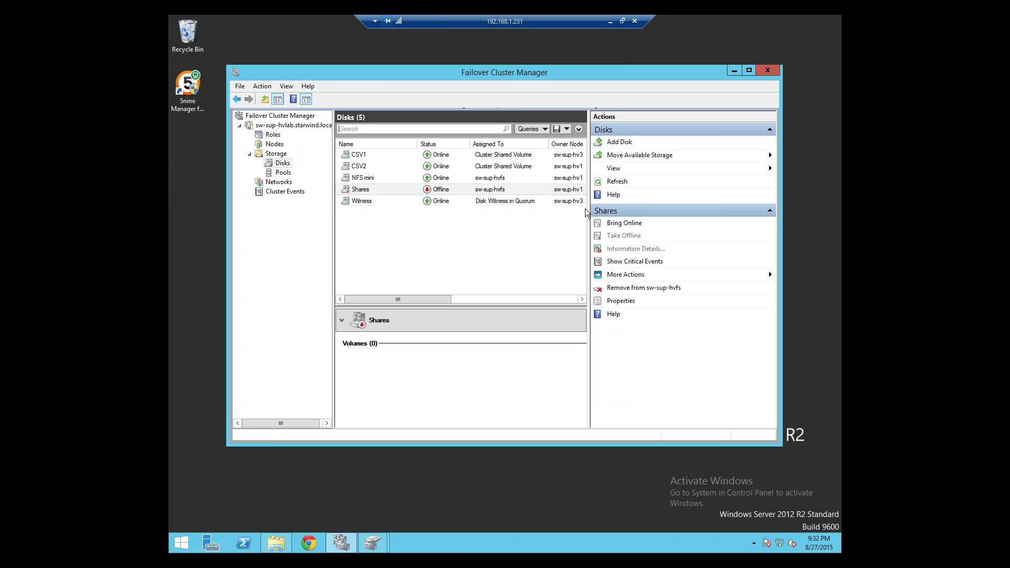
{"action": "left_click_drag", "start_coordinate": [593, 211], "coordinate": [643, 215]}
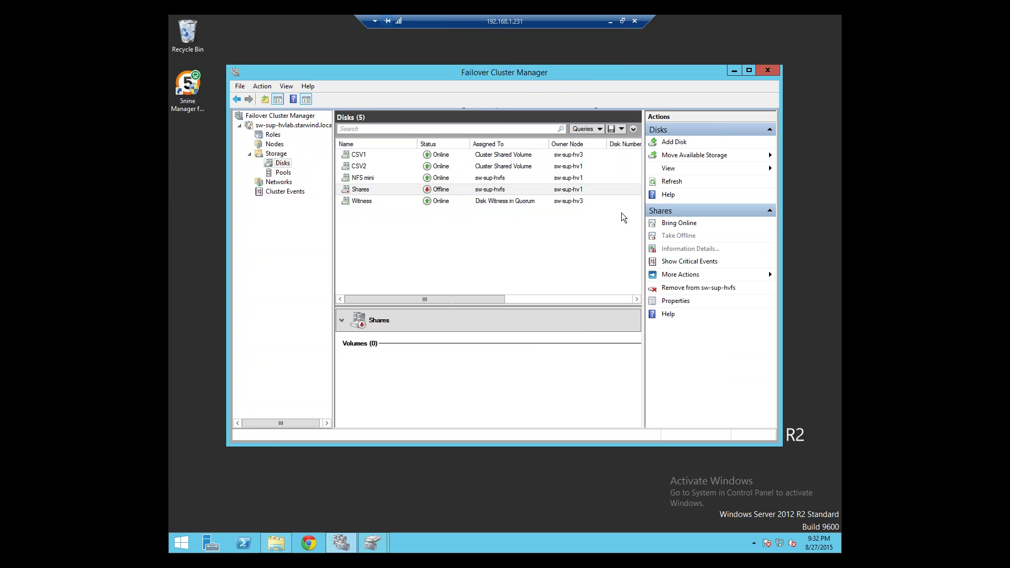
{"action": "left_click", "coordinate": [447, 178]}
{"action": "left_click", "coordinate": [447, 189]}
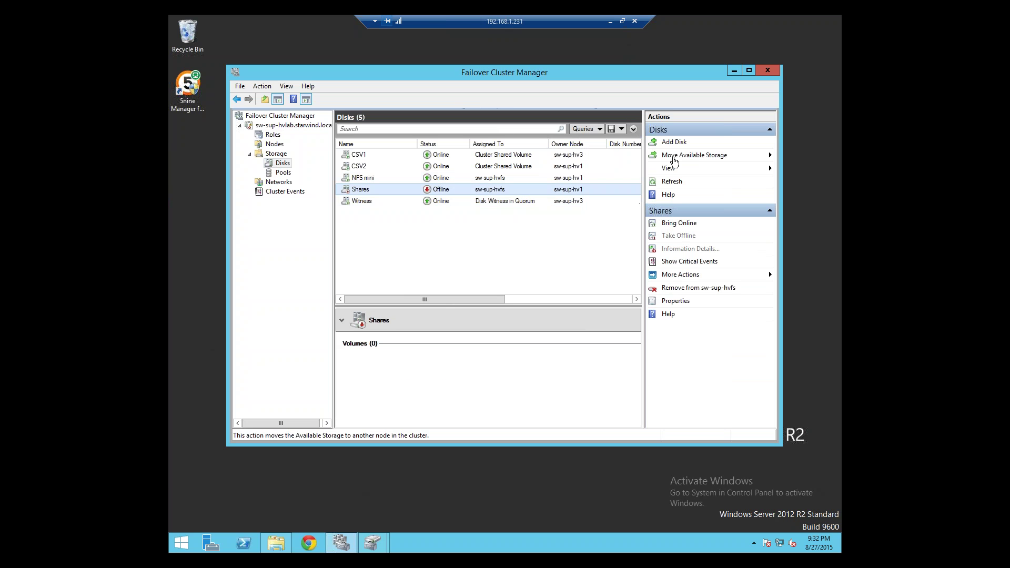
{"action": "left_click", "coordinate": [674, 142]}
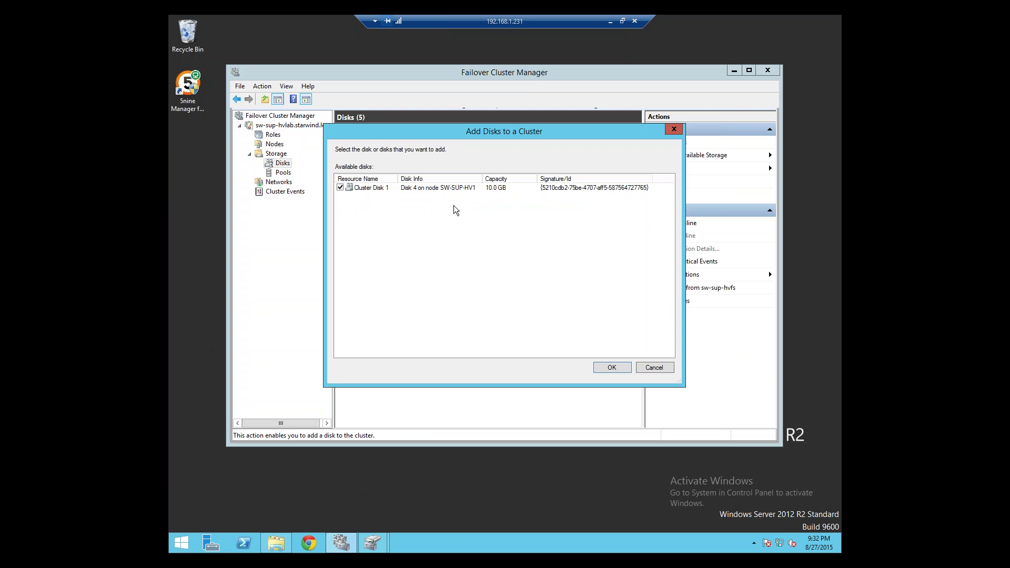
{"action": "left_click", "coordinate": [610, 367]}
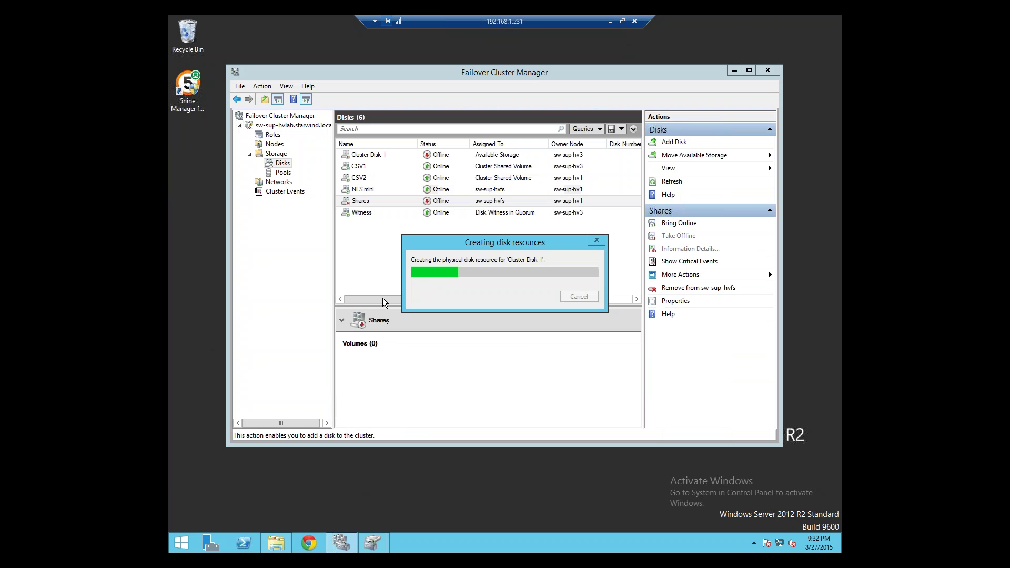
- Rename the newly added Cluster Disk 1 as 123456
{"action": "left_click", "coordinate": [376, 157]}
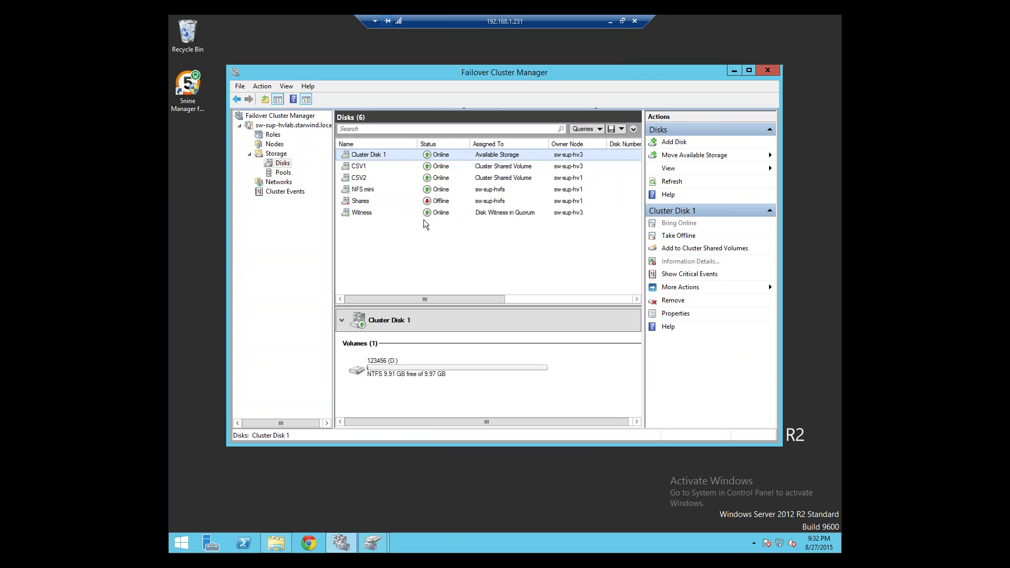
{"action": "right_click", "coordinate": [376, 157]}
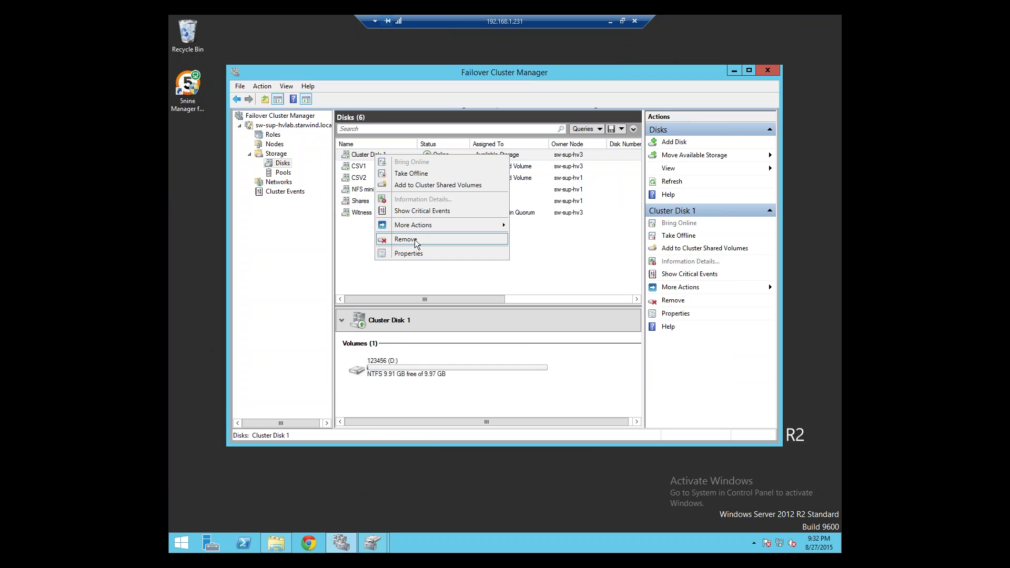
{"action": "left_click", "coordinate": [415, 253]}
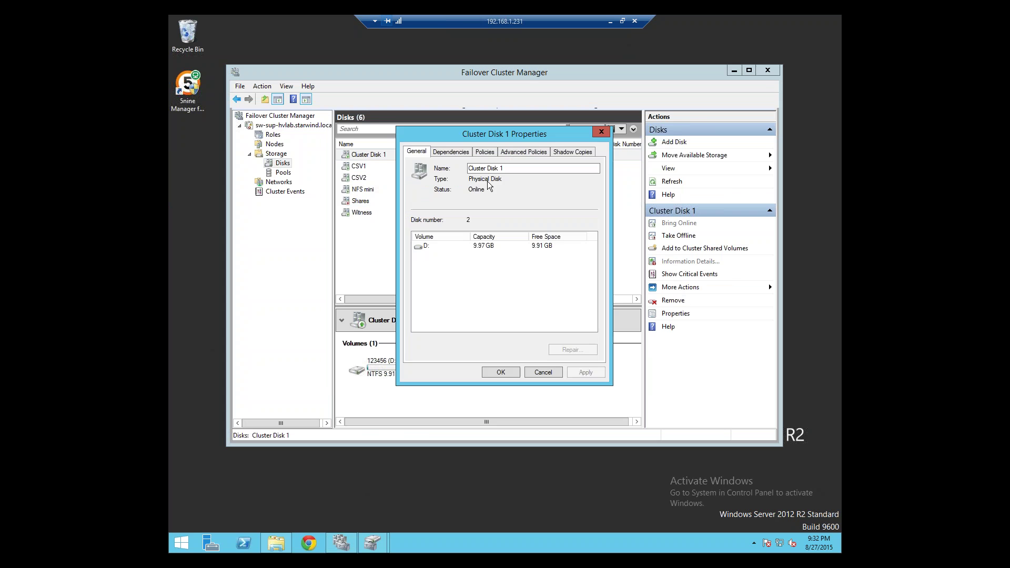
{"action": "triple_click", "coordinate": [473, 167]}
{"action": "type", "text": "123456"}
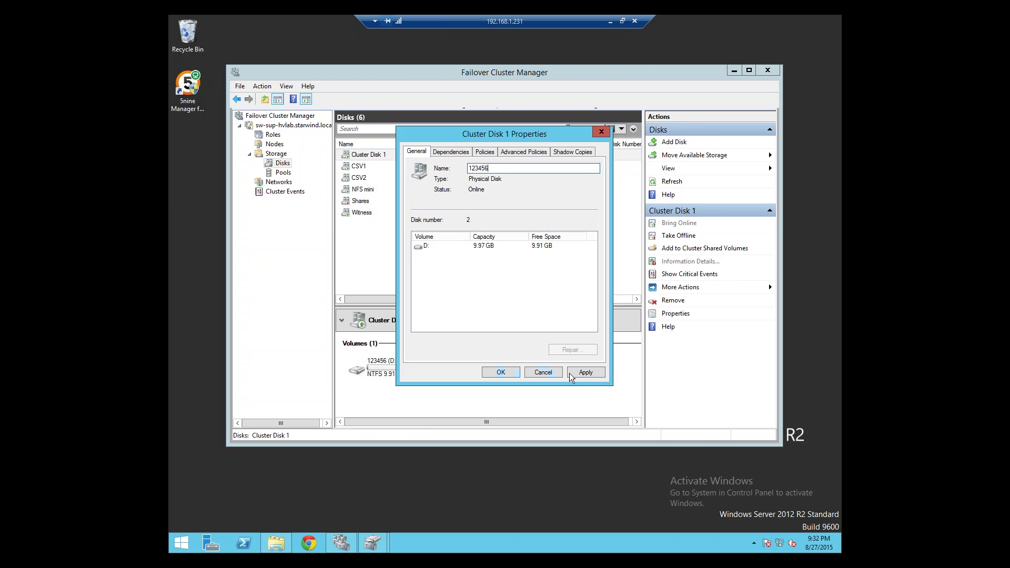
{"action": "left_click", "coordinate": [500, 372]}
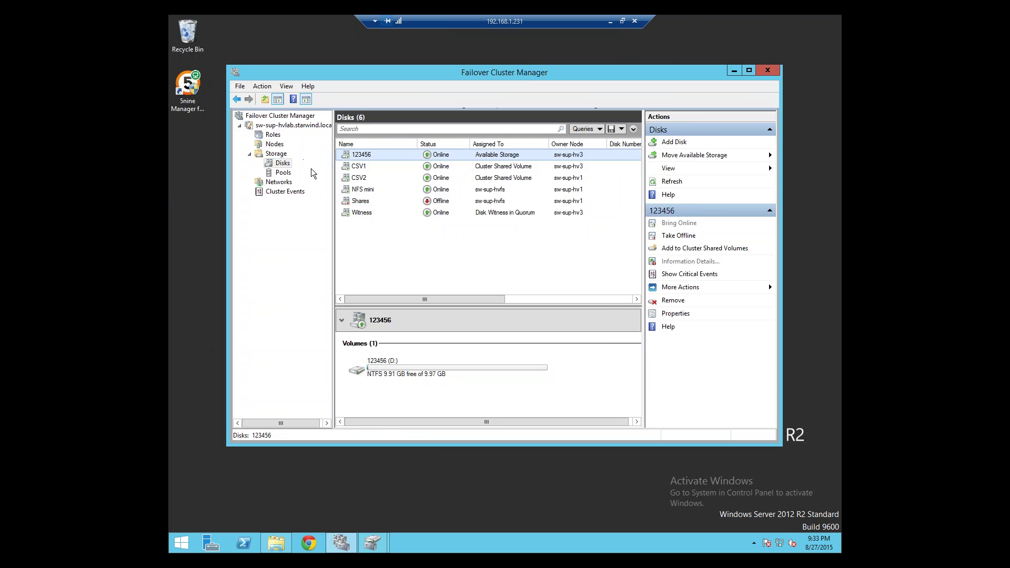
{"action": "left_click", "coordinate": [266, 136]}
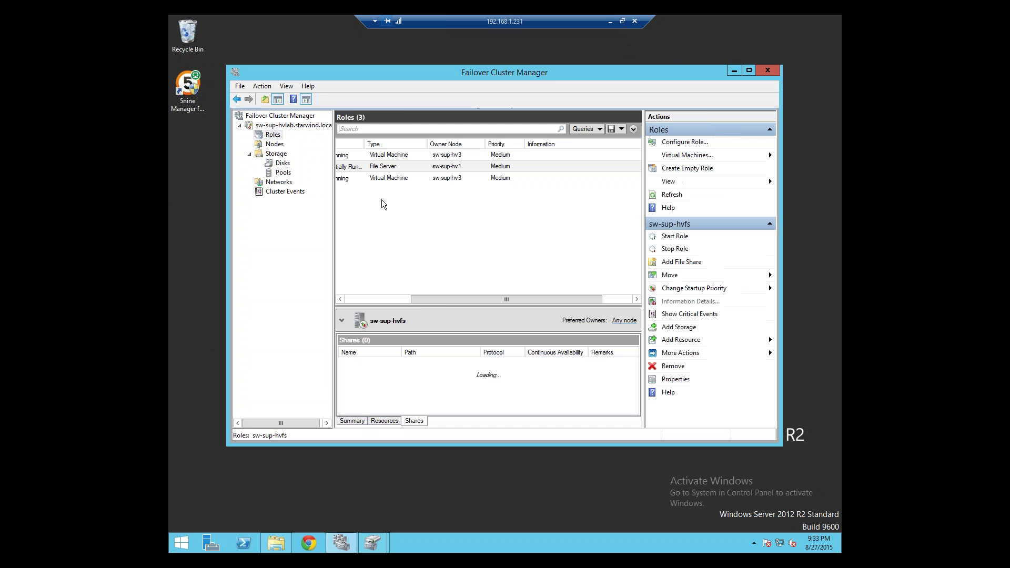
{"action": "right_click", "coordinate": [414, 166]}
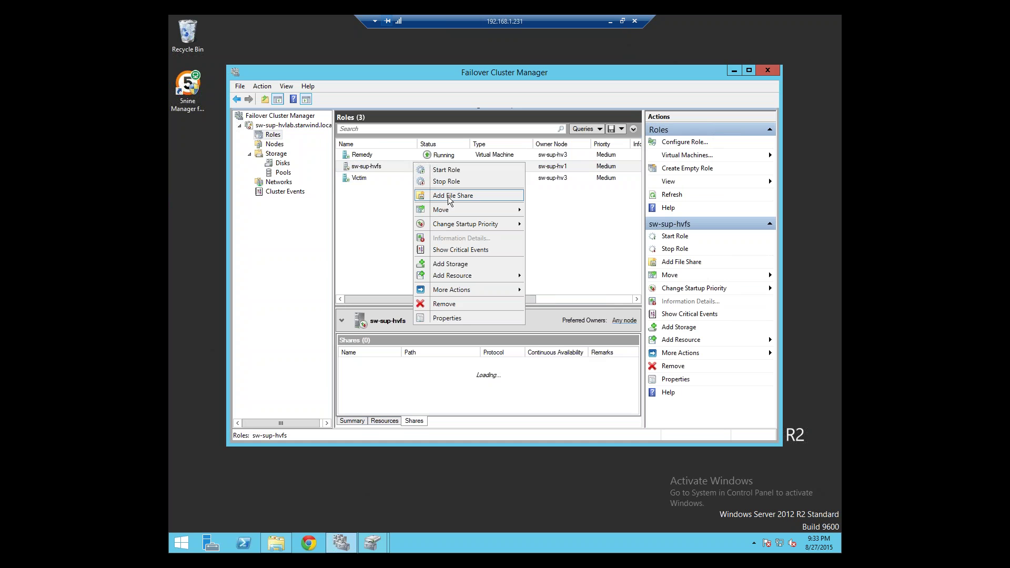
{"action": "left_click", "coordinate": [356, 205]}
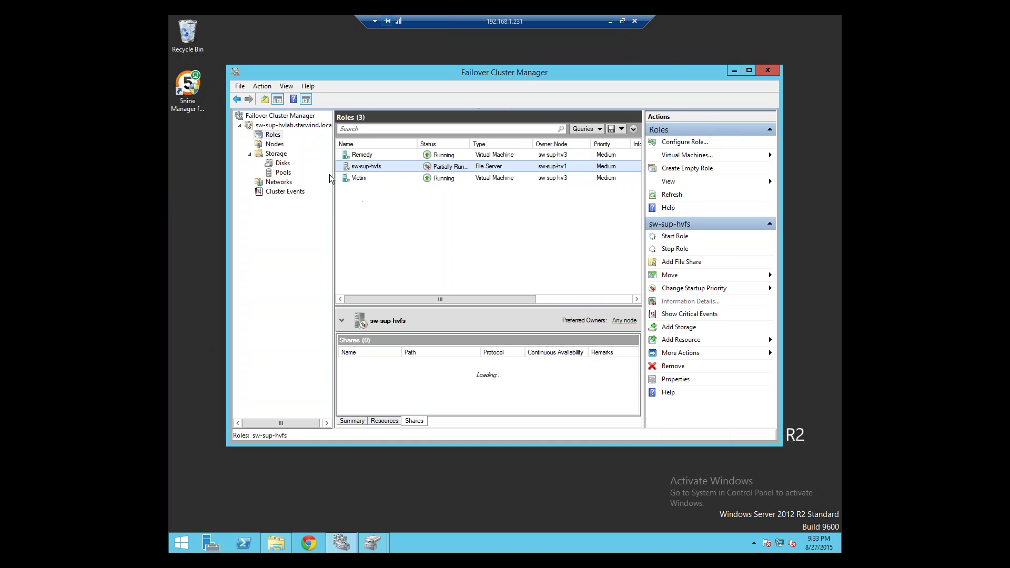
{"action": "left_click", "coordinate": [272, 136]}
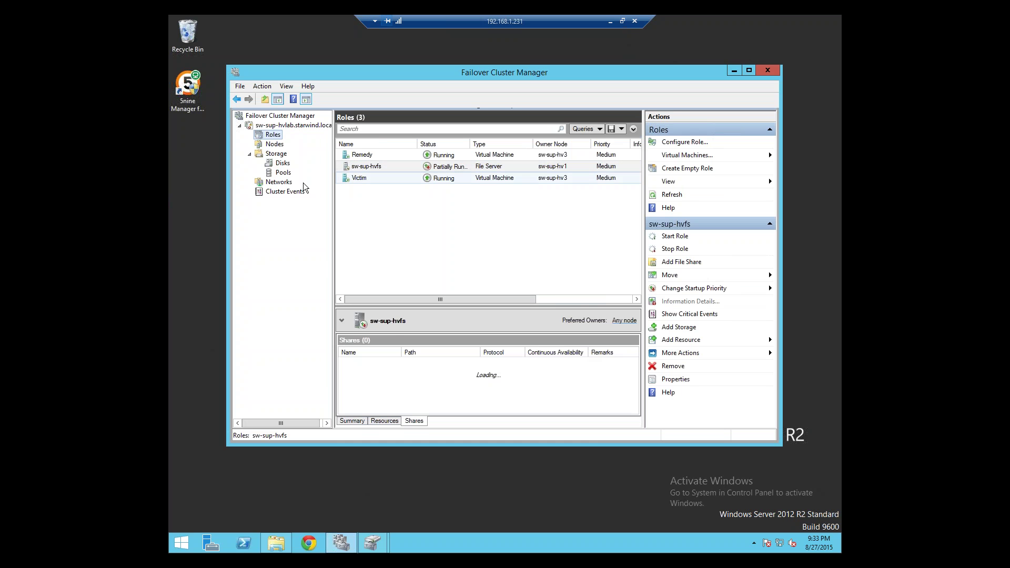
- Assign the cluster disk 123456 from available storage to the sw-sup-hvfs role
{"action": "left_click", "coordinate": [282, 163]}
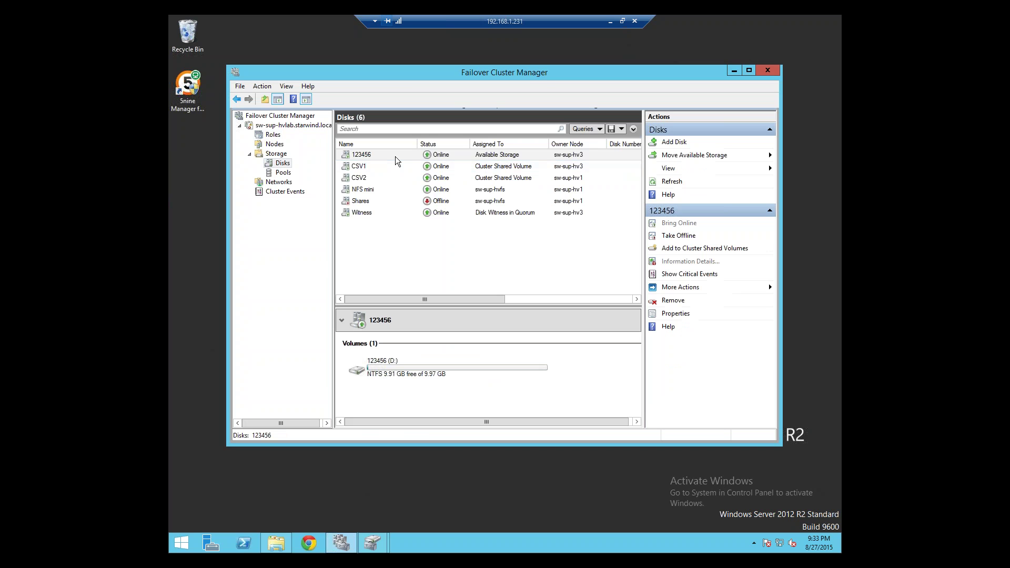
{"action": "right_click", "coordinate": [391, 158]}
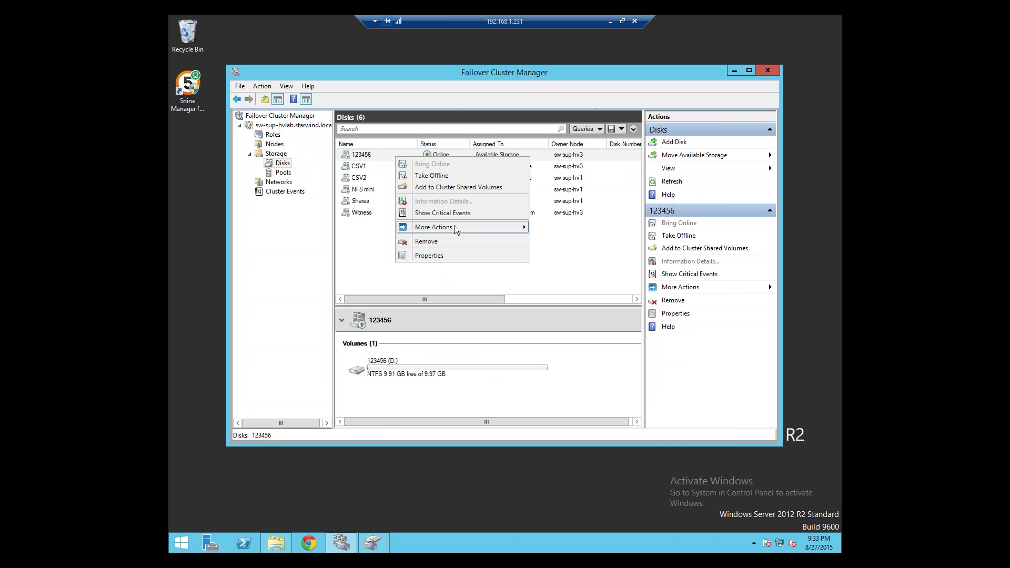
{"action": "mouse_move", "coordinate": [455, 227]}
{"action": "left_click", "coordinate": [574, 293]}
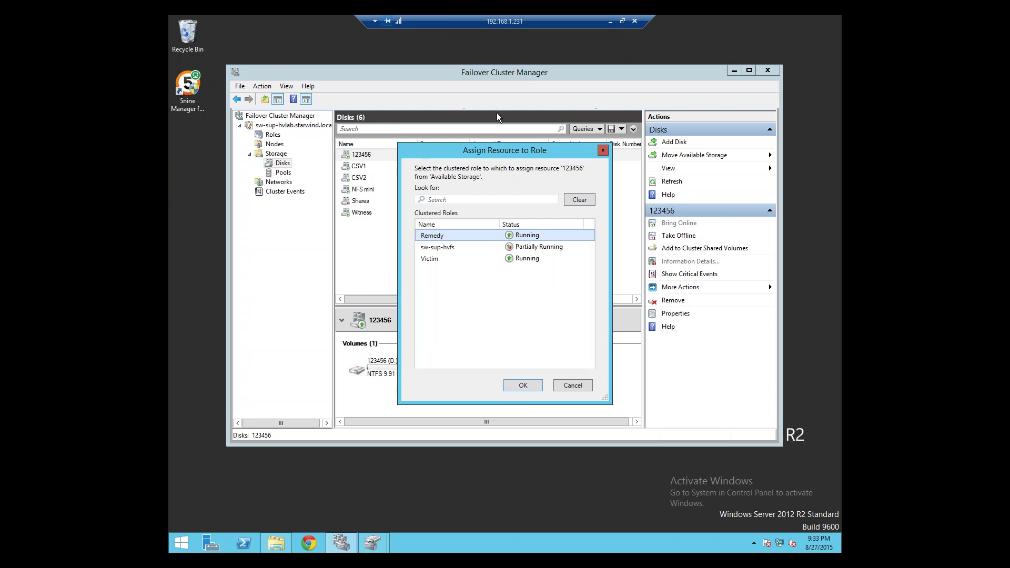
{"action": "left_click", "coordinate": [461, 247]}
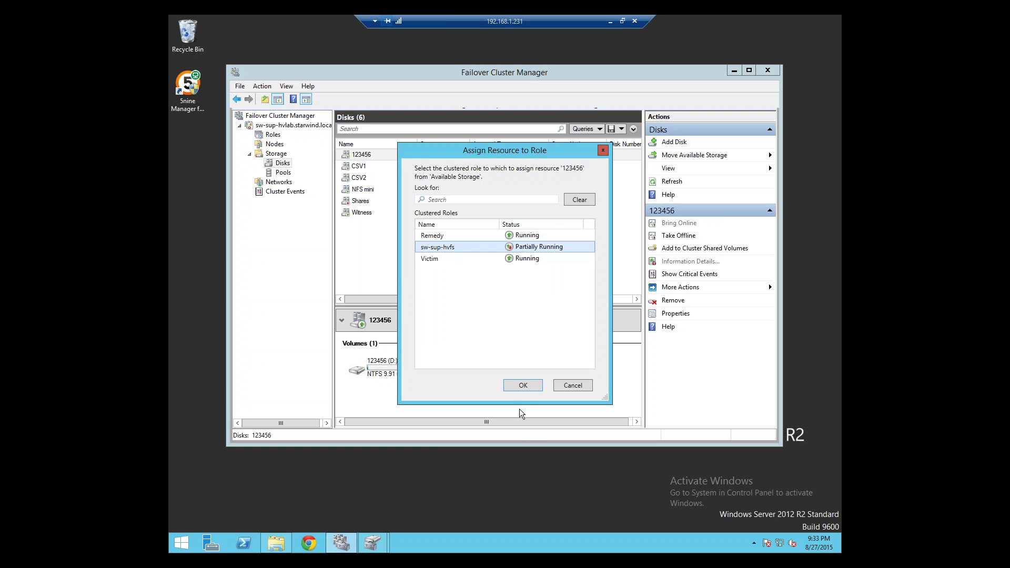
{"action": "left_click", "coordinate": [523, 386]}
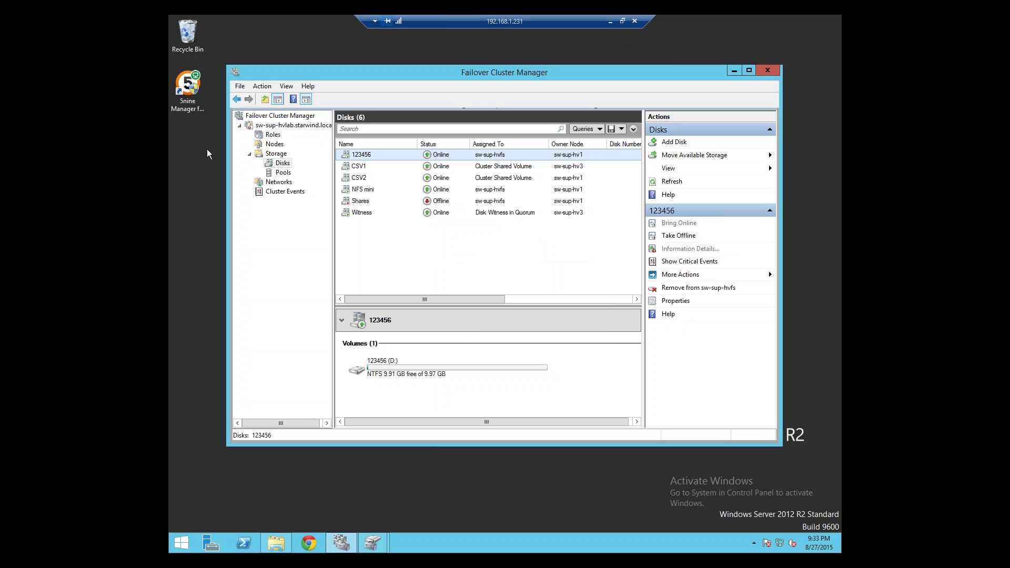
- Try to add a file share to the sw-sup-hvfs role with the SMB Share - Quick profile
{"action": "left_click", "coordinate": [272, 135]}
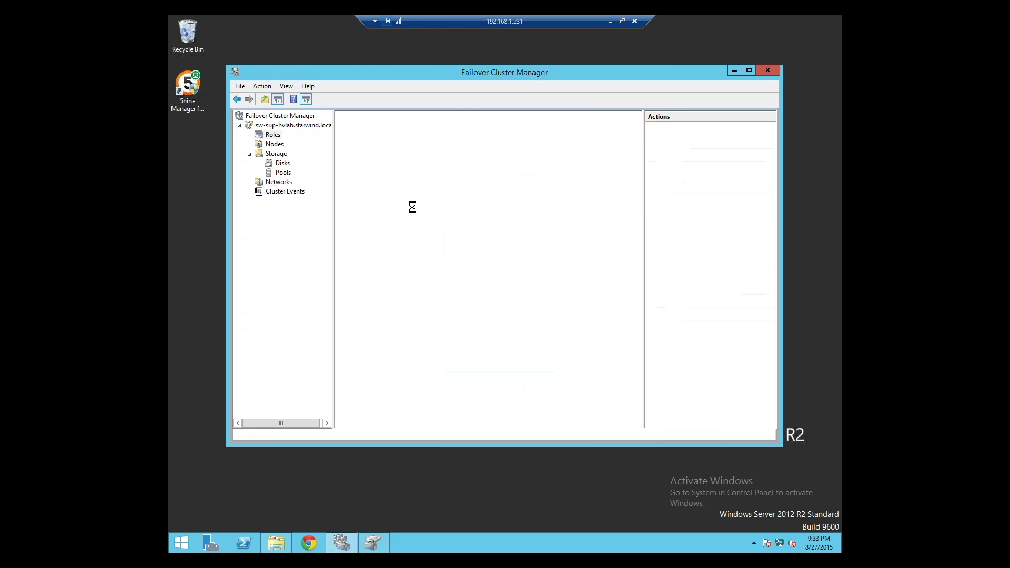
{"action": "right_click", "coordinate": [413, 167]}
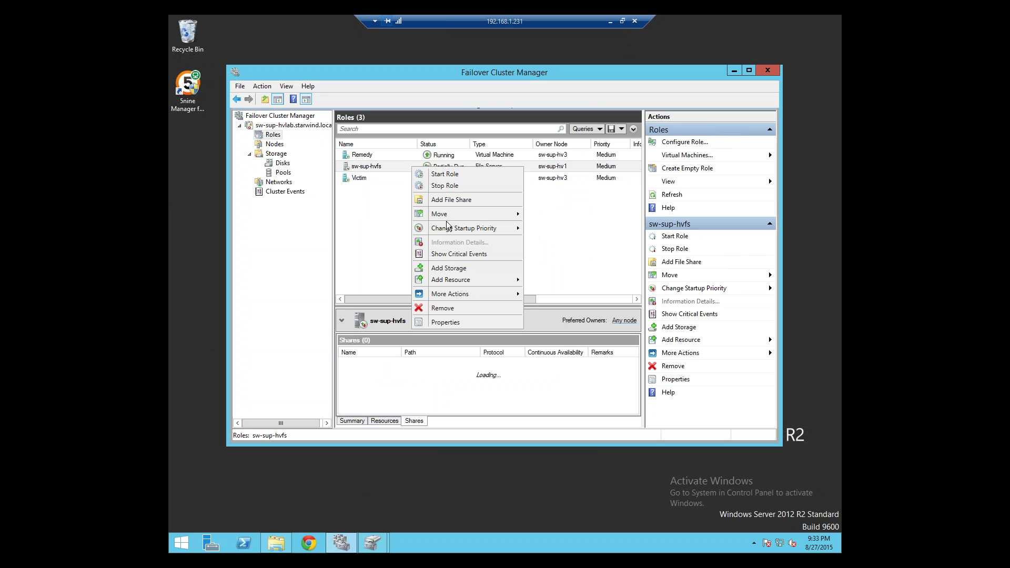
{"action": "left_click", "coordinate": [448, 200]}
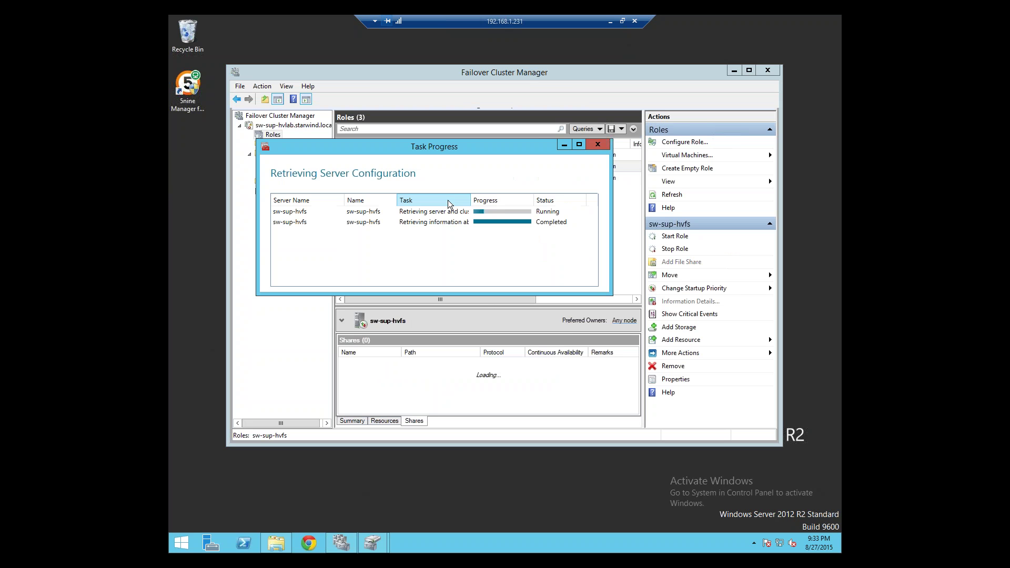
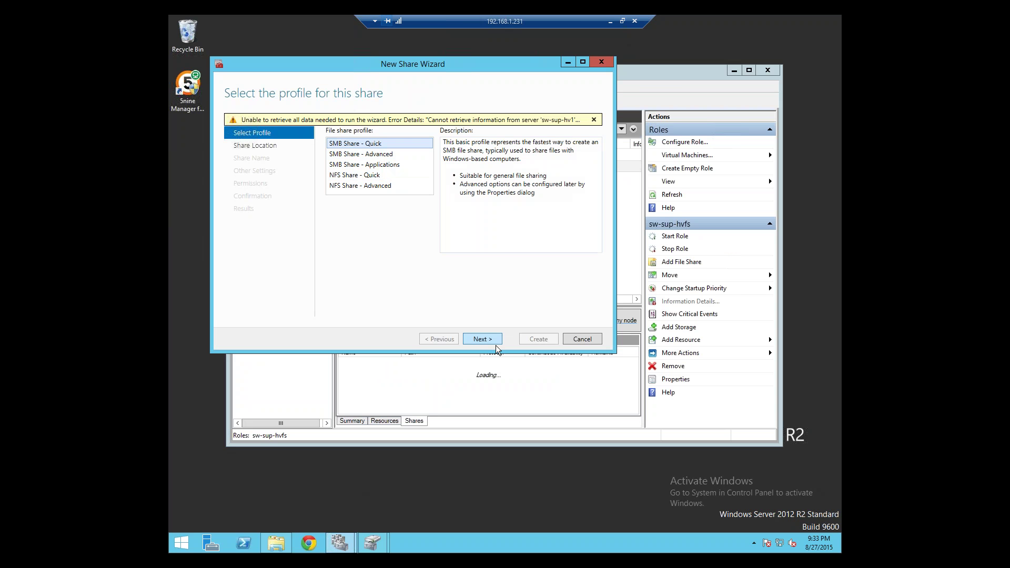
{"action": "left_click", "coordinate": [482, 338]}
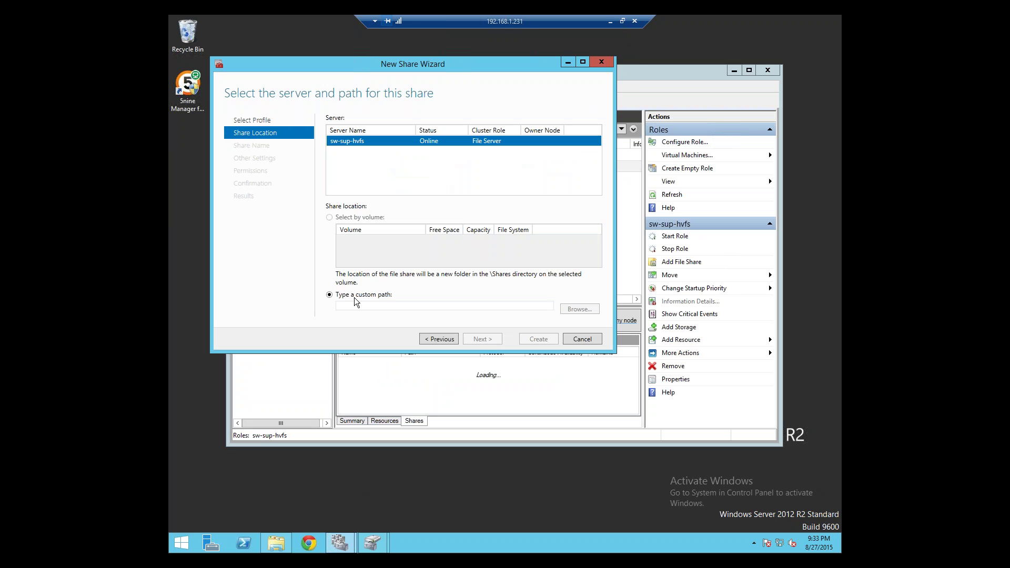
{"action": "left_click", "coordinate": [330, 295]}
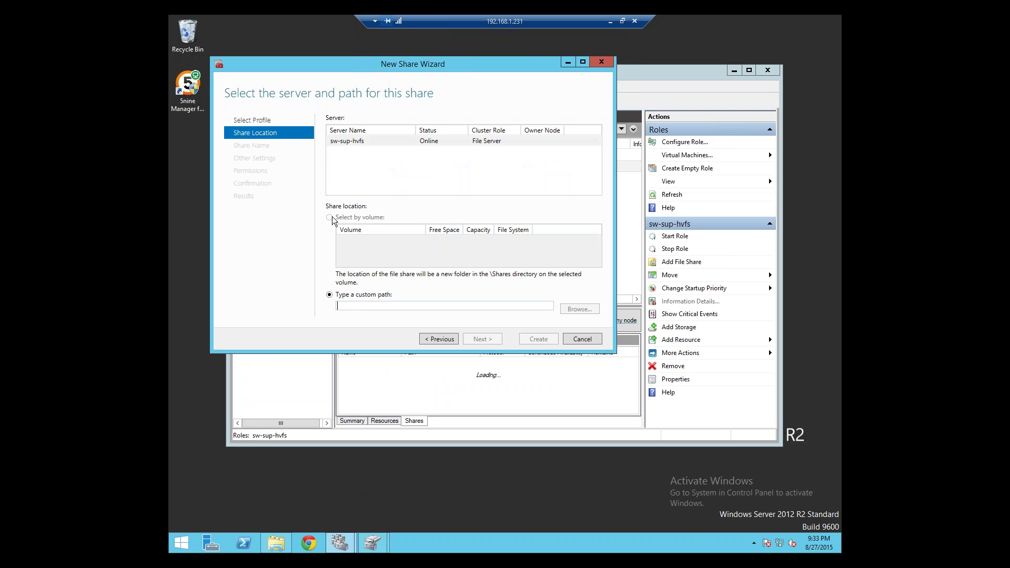
{"action": "left_click", "coordinate": [581, 340]}
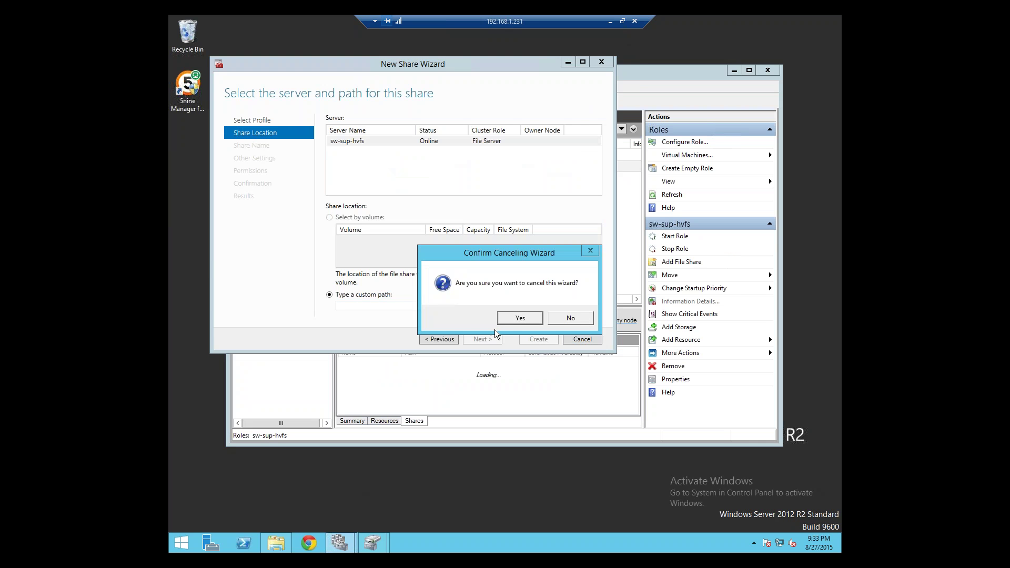
{"action": "left_click", "coordinate": [518, 318]}
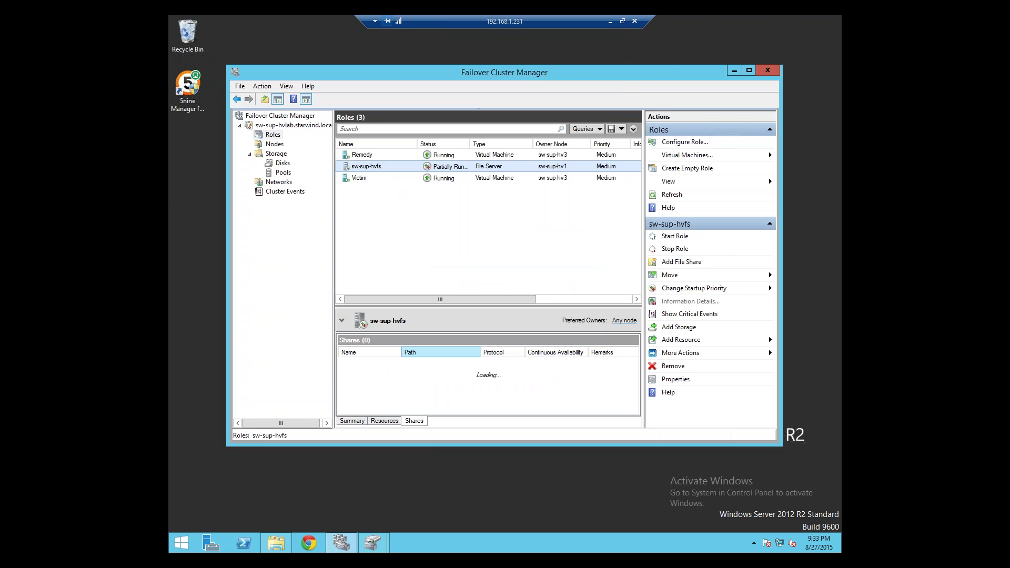
- Examine the storage resources of the sw-sup-hvfs role, expanding the NFS mini and 123456 disks to see their volumes
{"action": "left_click", "coordinate": [395, 421]}
{"action": "left_click", "coordinate": [415, 422]}
{"action": "left_click", "coordinate": [392, 421]}
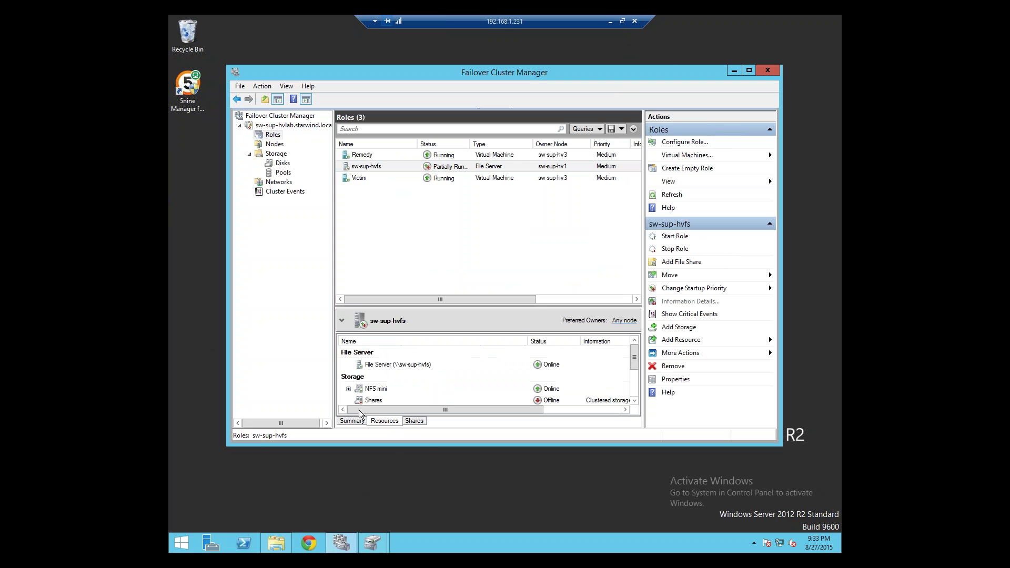
{"action": "left_click", "coordinate": [348, 363]}
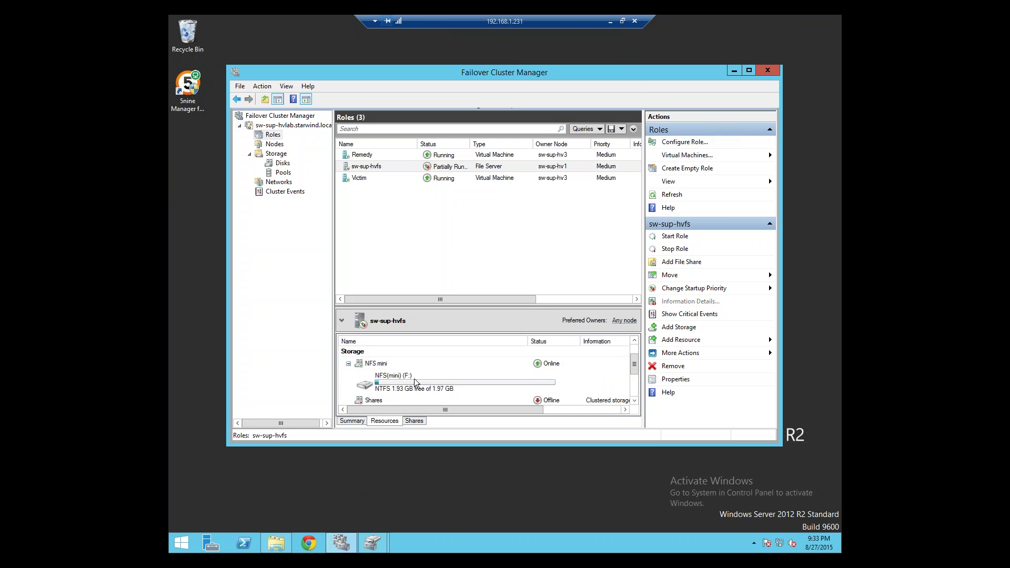
{"action": "scroll", "coordinate": [415, 382], "scroll_direction": "down", "scroll_amount": 3}
{"action": "left_click", "coordinate": [348, 362]}
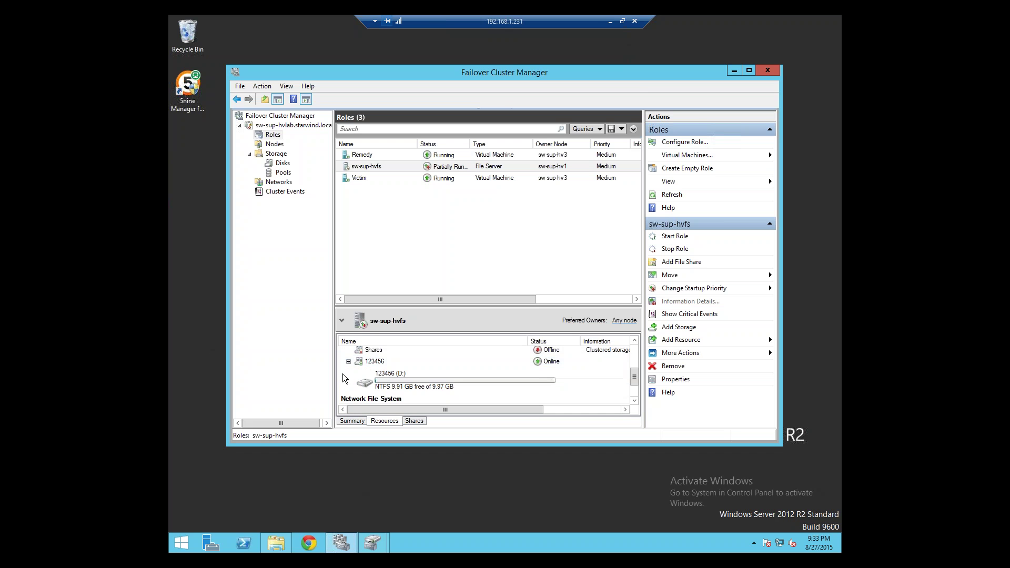
{"action": "left_click", "coordinate": [410, 374]}
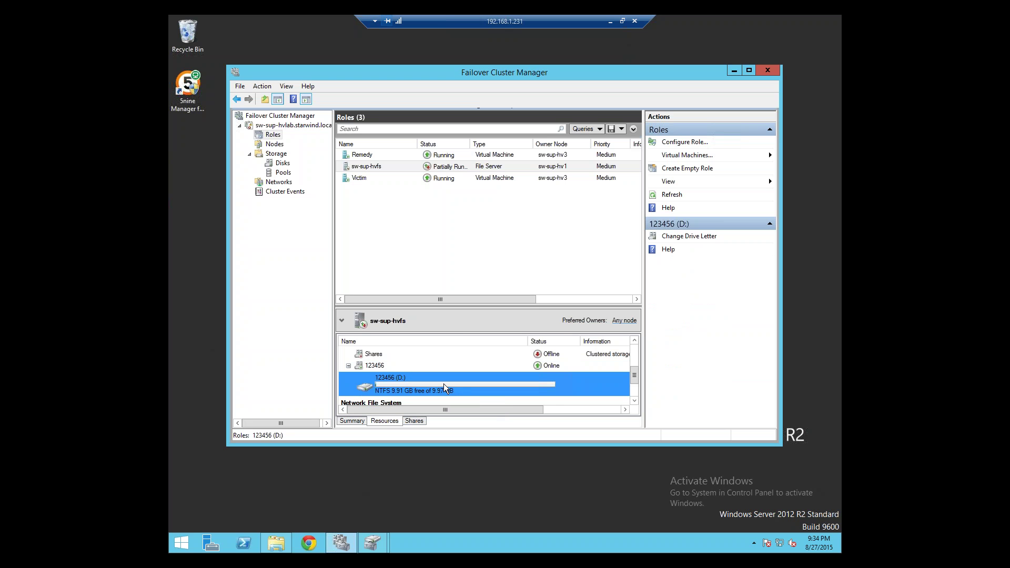
{"action": "scroll", "coordinate": [445, 388], "scroll_direction": "up", "scroll_amount": 3}
{"action": "scroll", "coordinate": [431, 388], "scroll_direction": "down", "scroll_amount": 3}
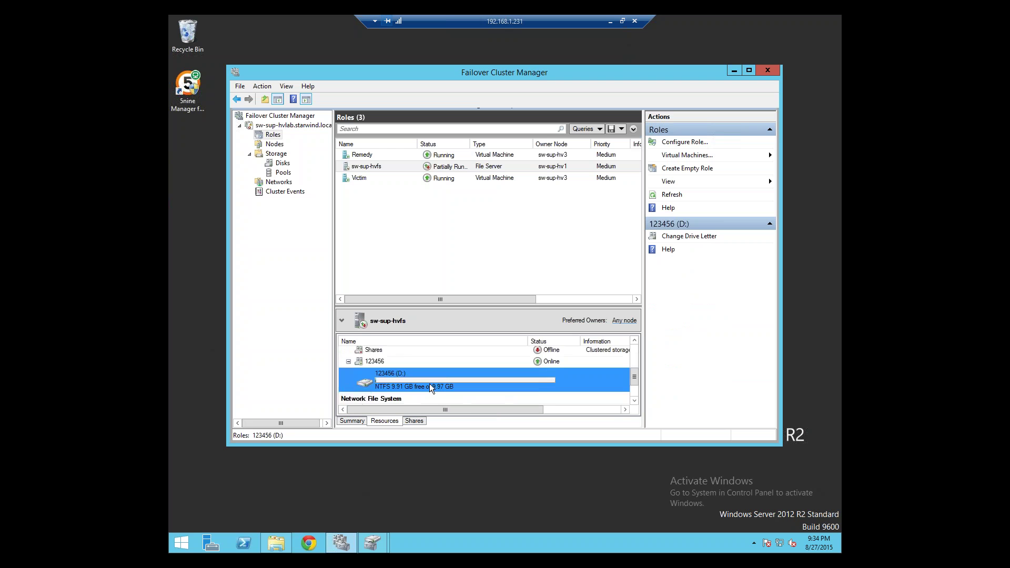
- Compare the NFS(mini) (F:) and 123456 (D:) volumes of the sw-sup-hvfs role and review the cluster's disk list
{"action": "left_click", "coordinate": [427, 375]}
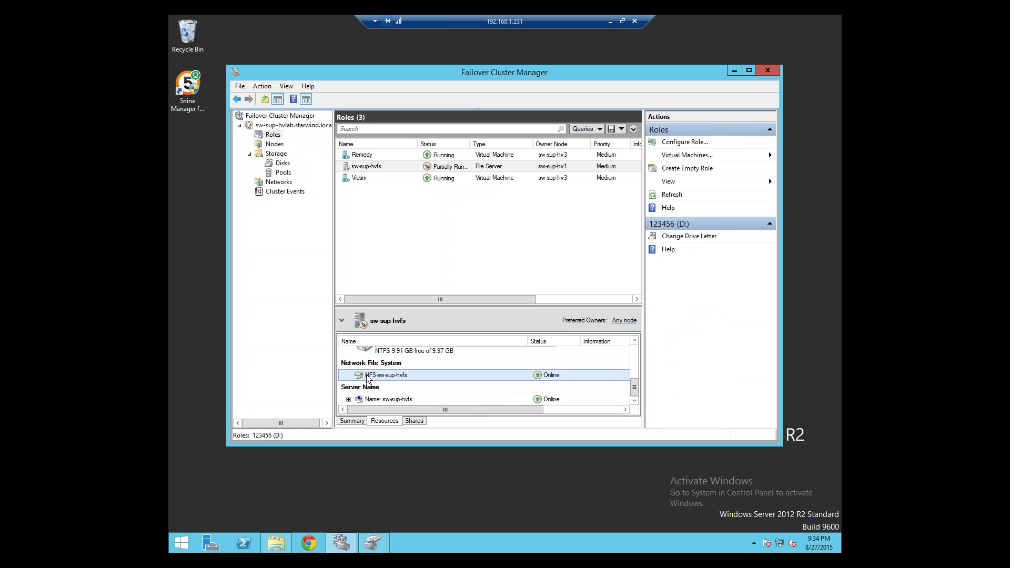
{"action": "scroll", "coordinate": [430, 388], "scroll_direction": "up", "scroll_amount": 2}
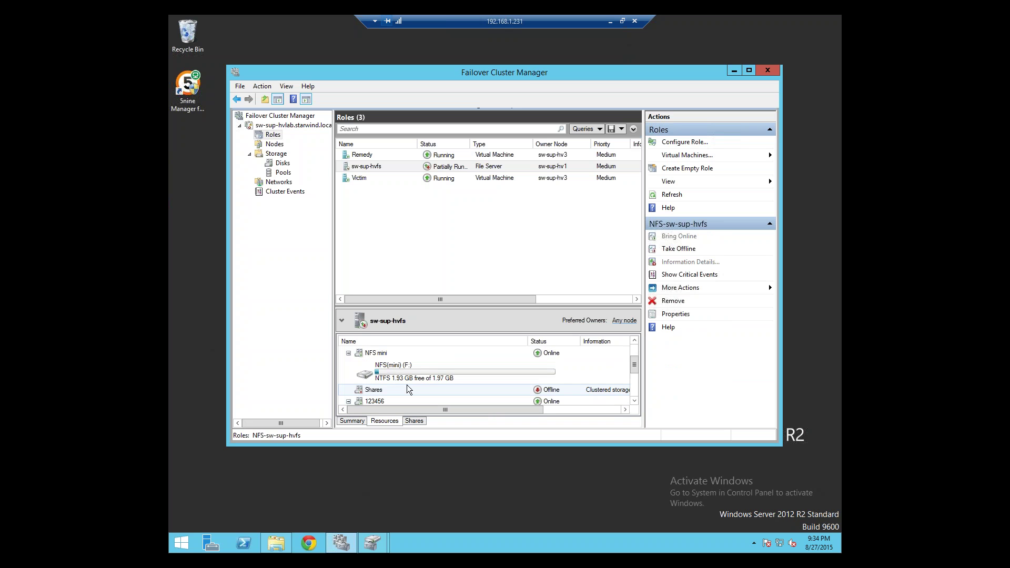
{"action": "left_click", "coordinate": [411, 380]}
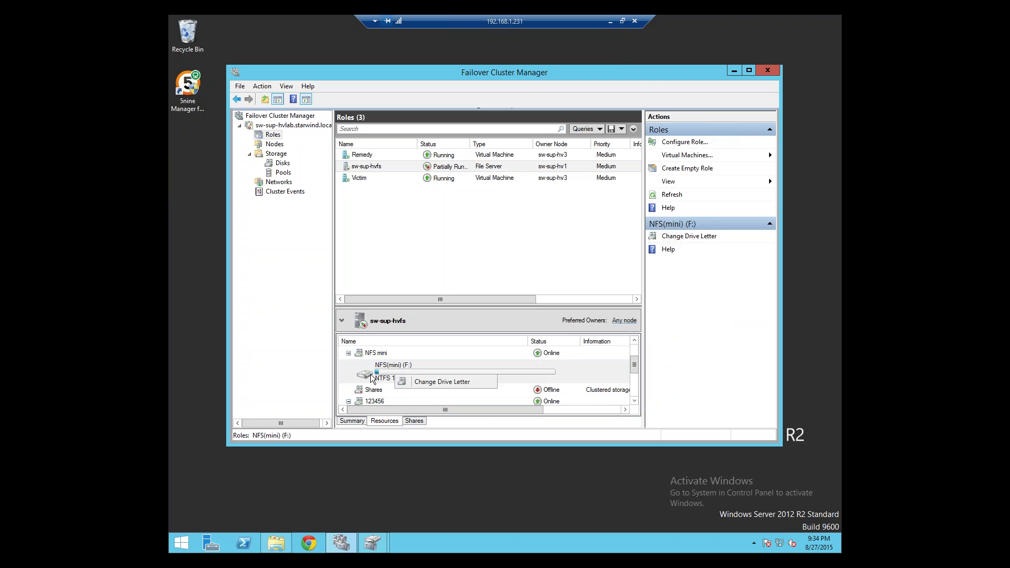
{"action": "scroll", "coordinate": [411, 384], "scroll_direction": "down", "scroll_amount": 1}
{"action": "left_click", "coordinate": [382, 368]}
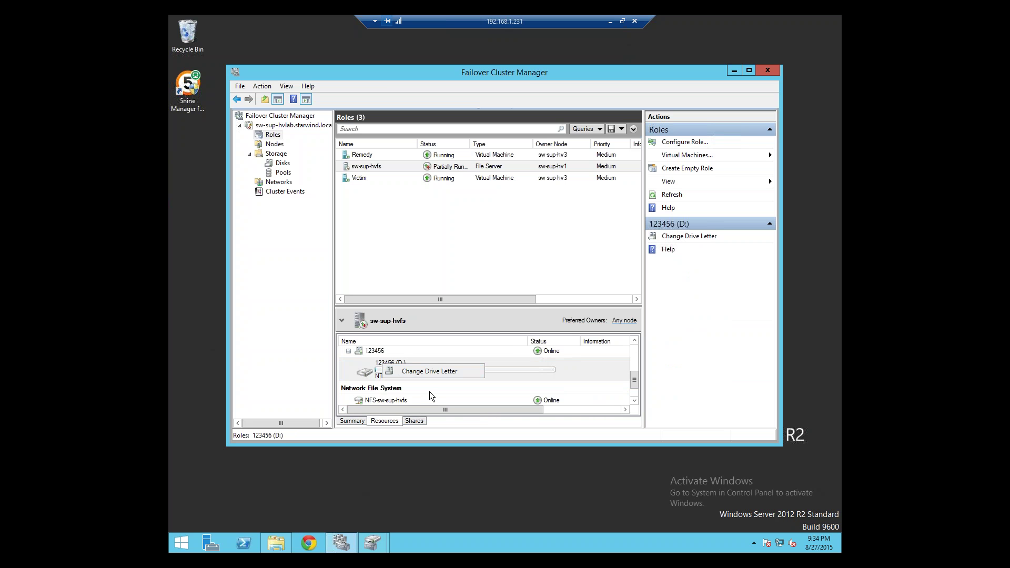
{"action": "left_click", "coordinate": [366, 166]}
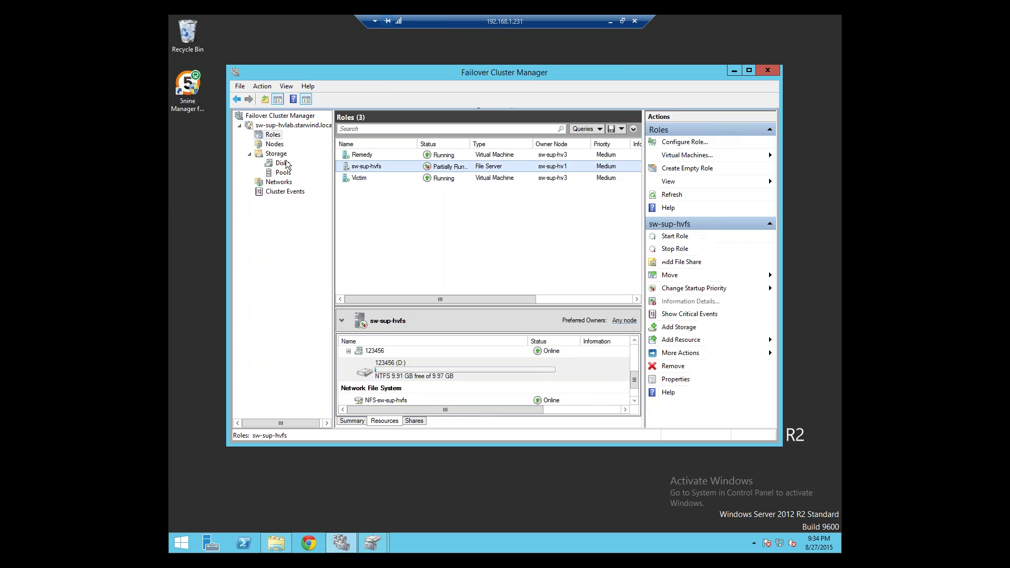
{"action": "left_click", "coordinate": [282, 163]}
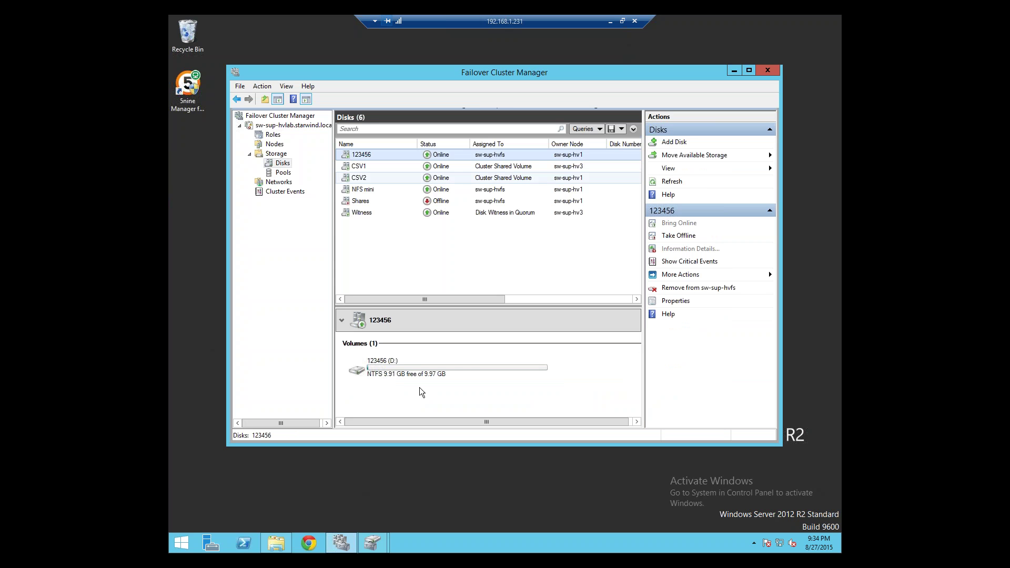
{"action": "left_click", "coordinate": [278, 542]}
{"action": "left_click", "coordinate": [390, 150]}
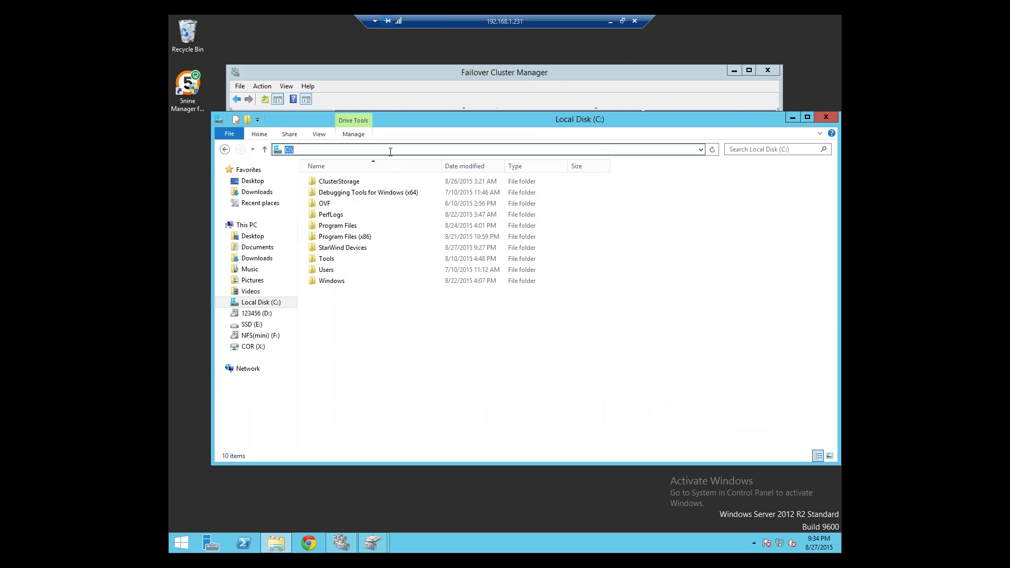
{"action": "type", "text": "\\\\"}
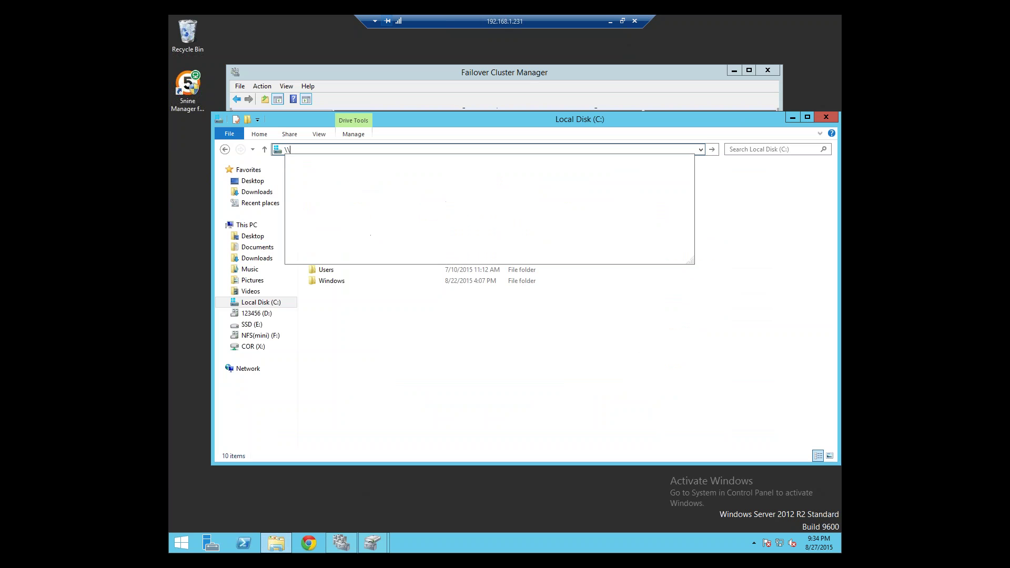
{"action": "type", "text": "sw-sup-"}
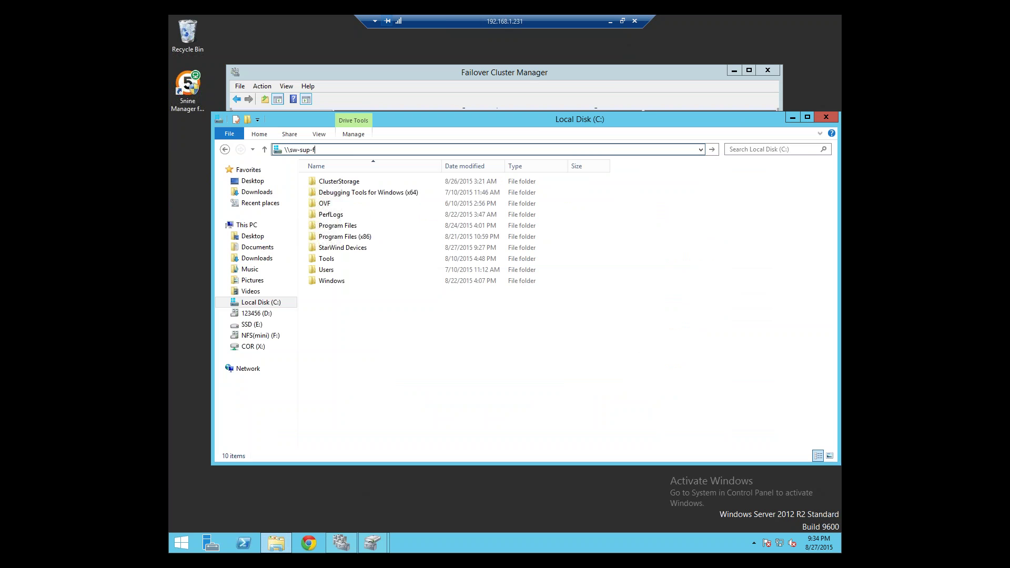
- Switch to Failover Cluster Manager and look up the name of the file server role
{"action": "left_click", "coordinate": [341, 542]}
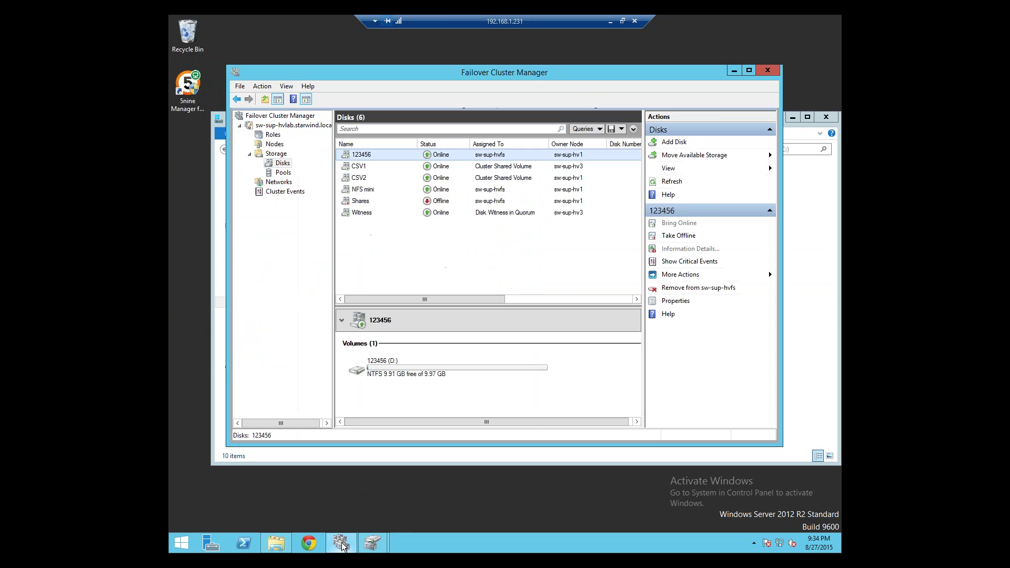
{"action": "left_click", "coordinate": [266, 134]}
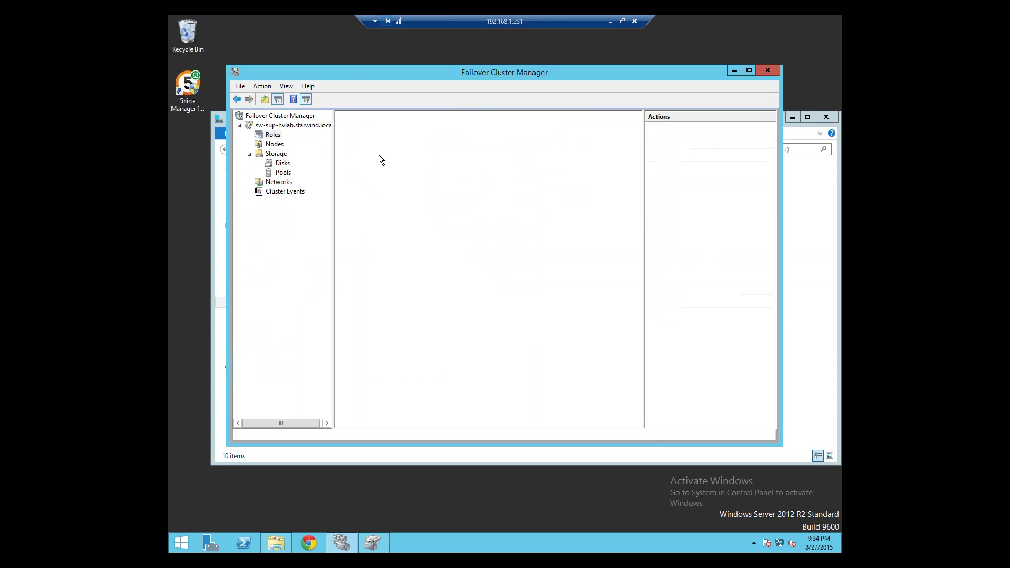
{"action": "left_click", "coordinate": [371, 167]}
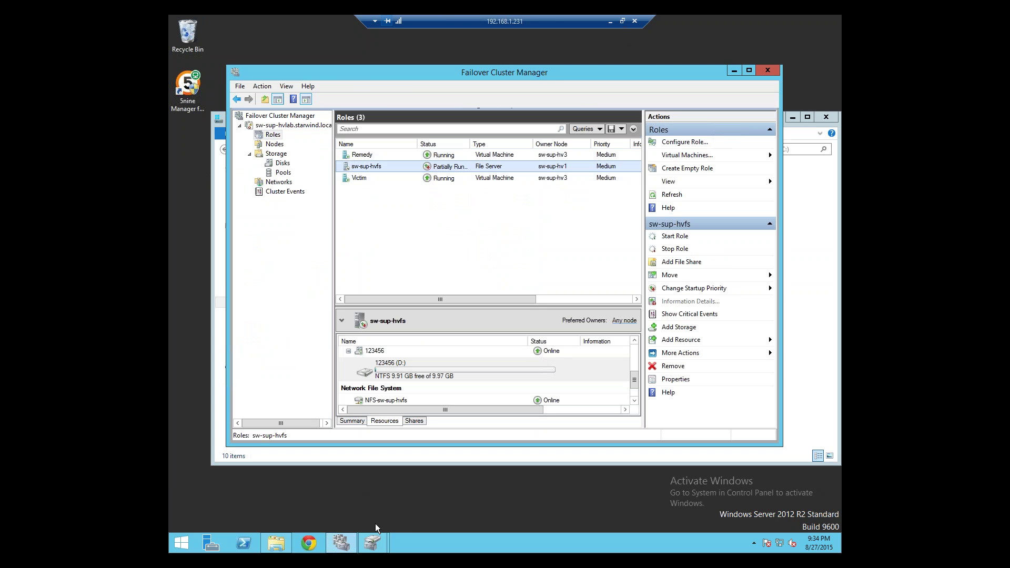
- Switch to File Explorer and try to open the network path \\sw-sup-hvfs\D$
{"action": "left_click", "coordinate": [342, 542]}
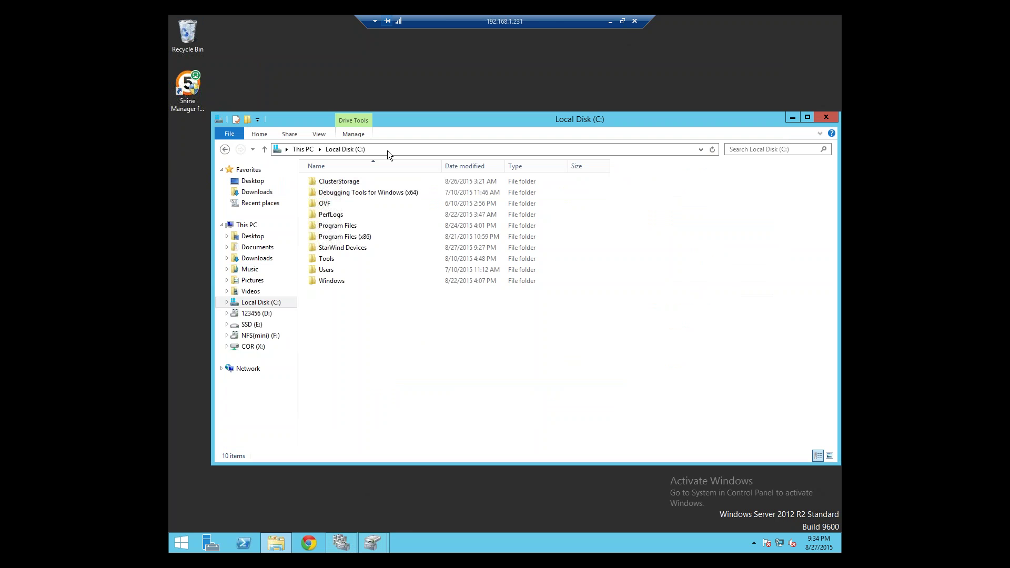
{"action": "left_click", "coordinate": [387, 150]}
{"action": "type", "text": "\\\\sw-sup-hvfs\\D$"}
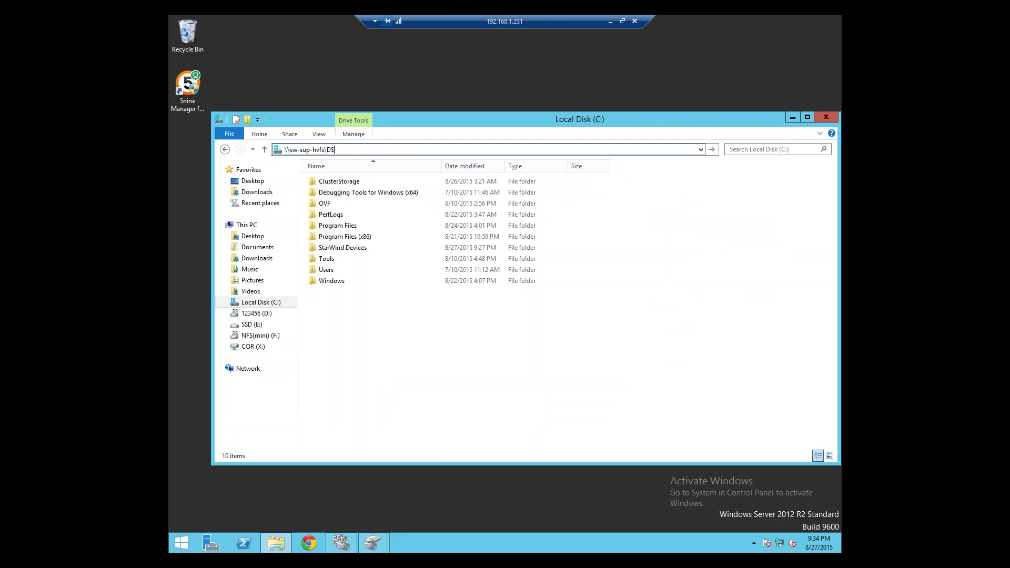
{"action": "key", "text": "Return"}
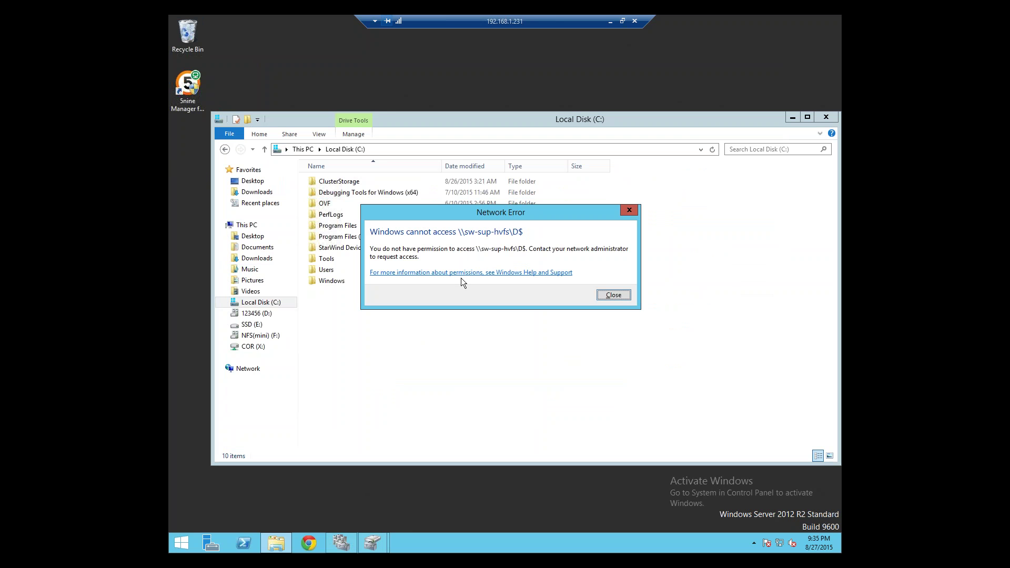
{"action": "left_click", "coordinate": [598, 296]}
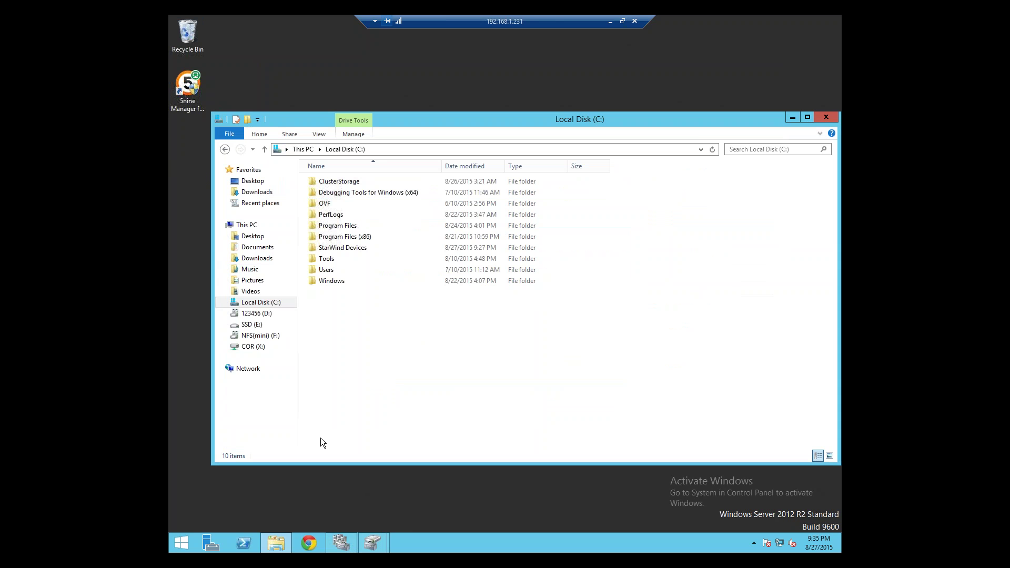
- Return to Failover Cluster Manager and review the NFS mini, Shares and 123456 disks under the sw-sup-hvfs role
{"action": "left_click", "coordinate": [341, 543]}
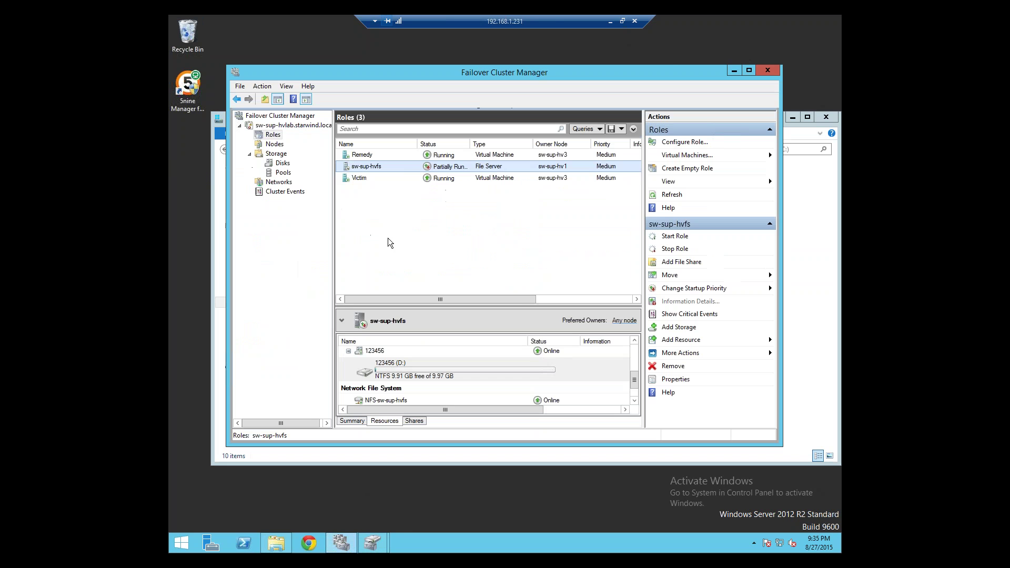
{"action": "right_click", "coordinate": [407, 165]}
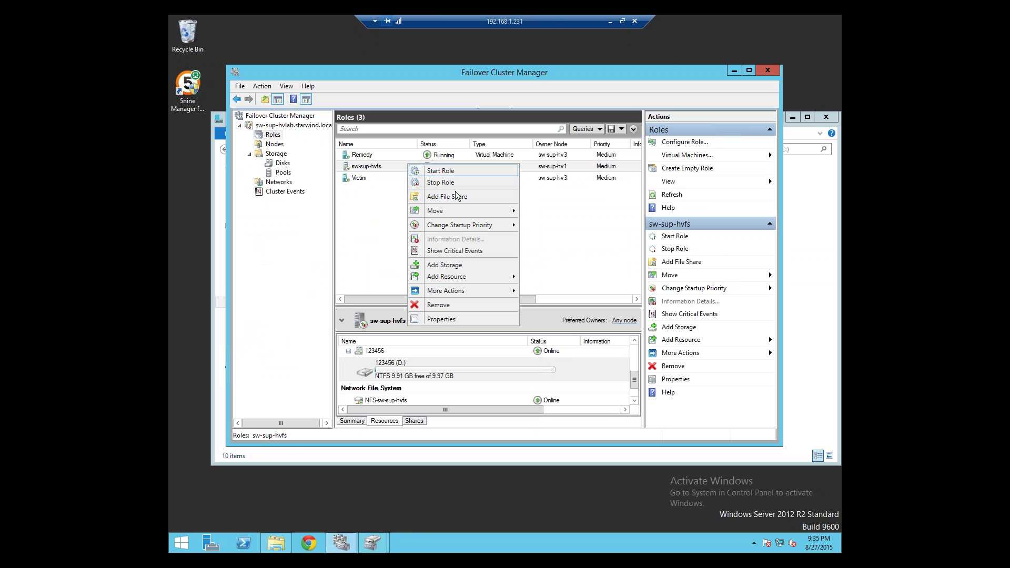
{"action": "left_click", "coordinate": [446, 198]}
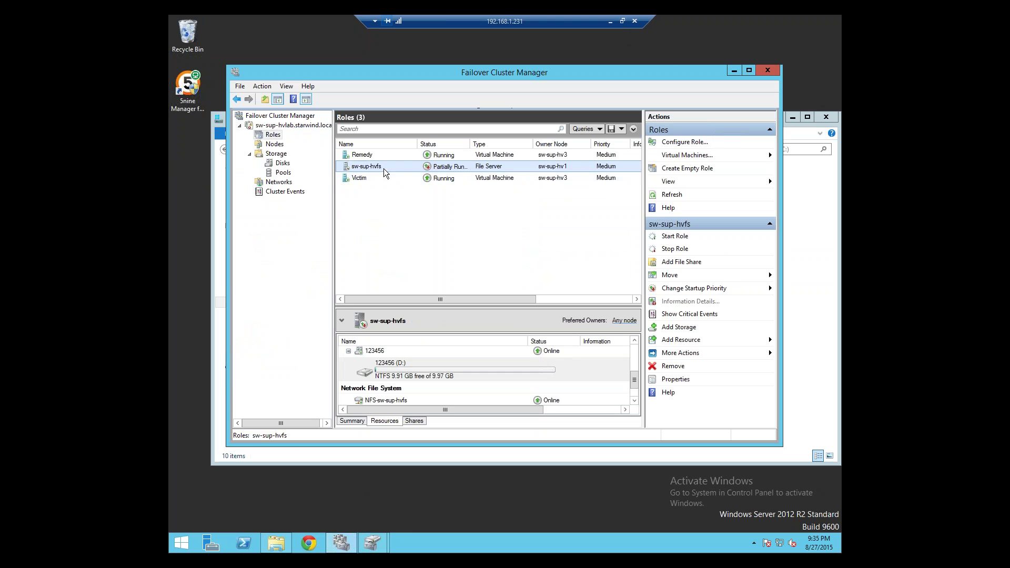
{"action": "left_click", "coordinate": [377, 177]}
{"action": "left_click", "coordinate": [374, 166]}
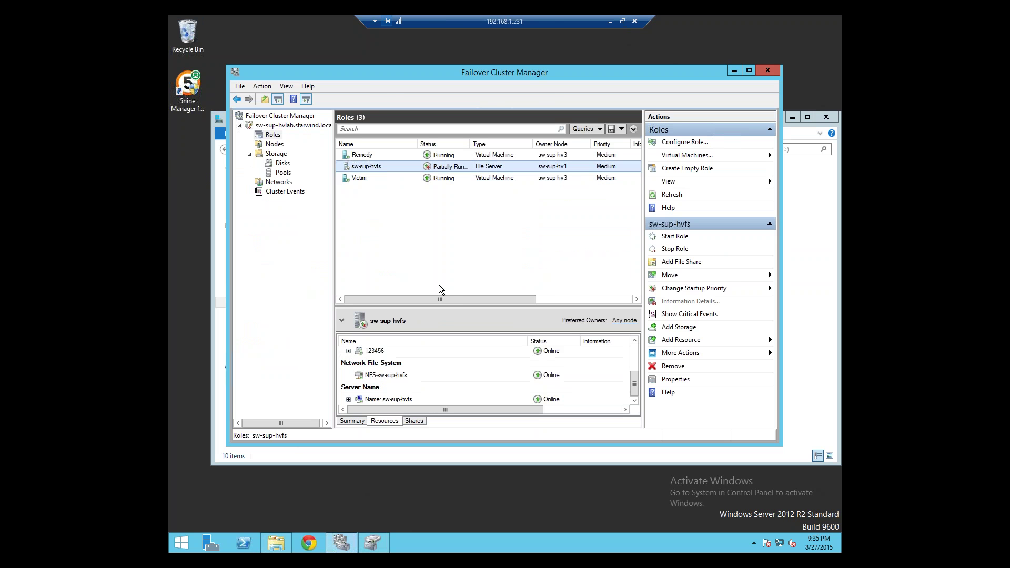
{"action": "mouse_move", "coordinate": [440, 299]}
{"action": "left_mouse_down"}
{"action": "mouse_move", "coordinate": [565, 303]}
{"action": "mouse_move", "coordinate": [434, 295]}
{"action": "left_mouse_up"}
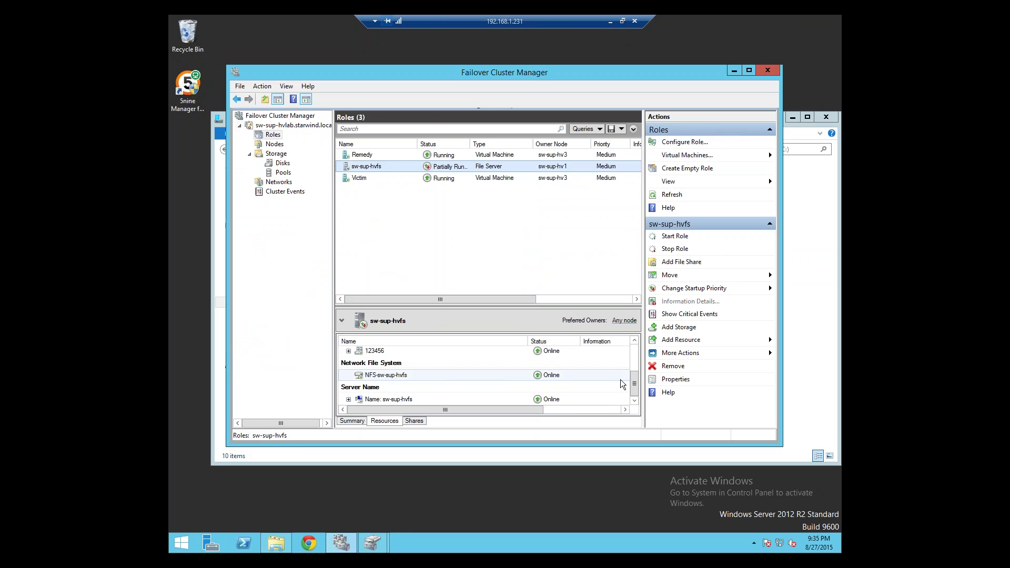
{"action": "left_click_drag", "start_coordinate": [633, 384], "coordinate": [633, 368]}
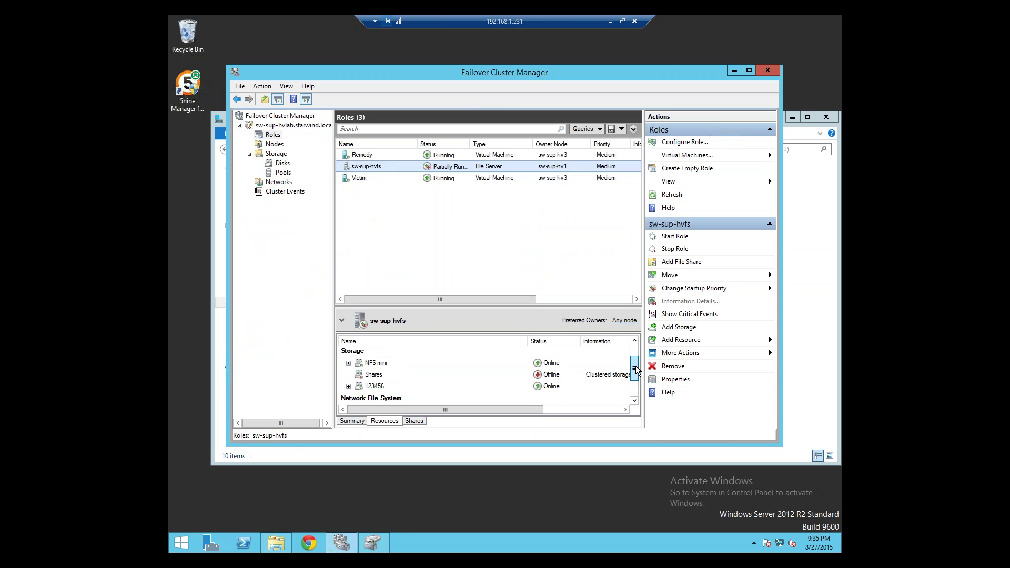
{"action": "left_click", "coordinate": [371, 363]}
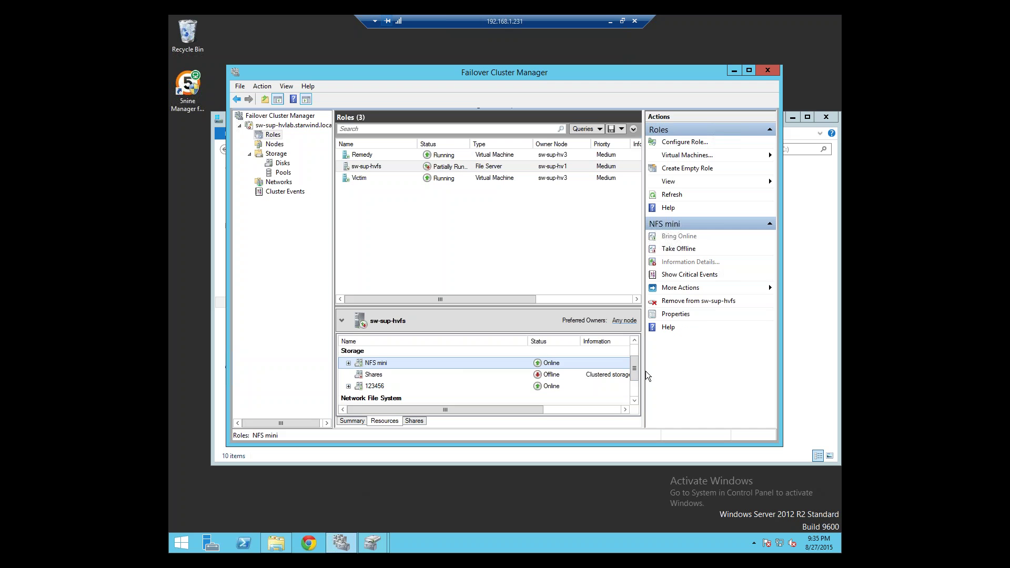
{"action": "left_click_drag", "start_coordinate": [635, 368], "coordinate": [584, 375]}
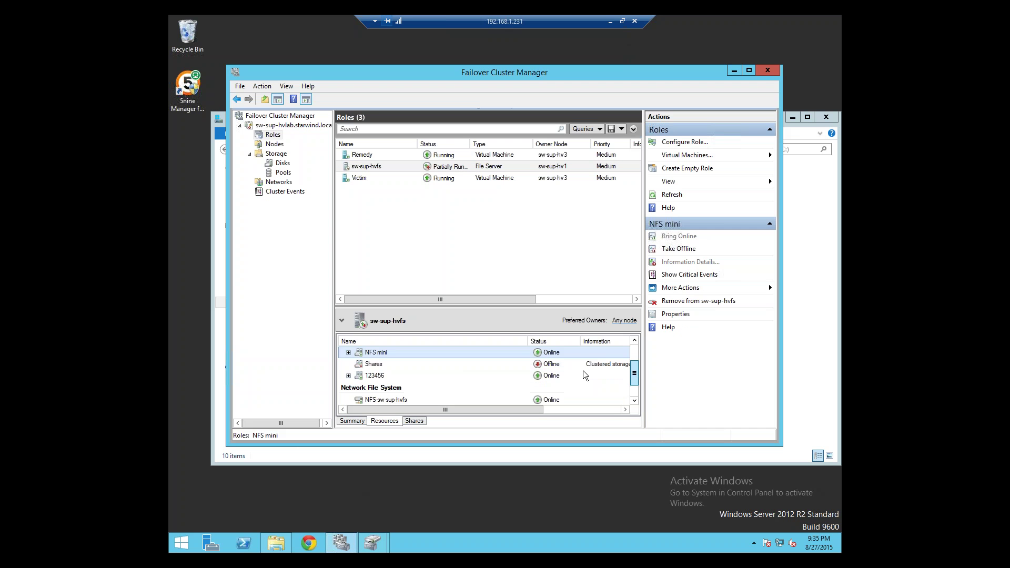
- Try to bring the Shares disk of the sw-sup-hvfs role online
{"action": "right_click", "coordinate": [493, 363]}
{"action": "key", "text": "Escape"}
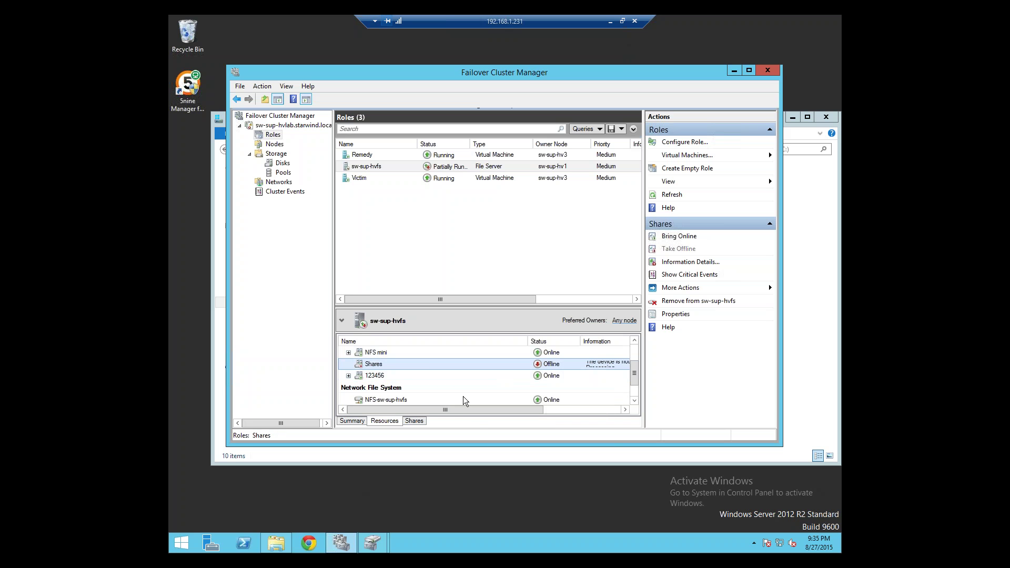
{"action": "left_click_drag", "start_coordinate": [467, 409], "coordinate": [409, 413]}
- Move the sw-sup-hvfs role to the best possible node and minimize Failover Cluster Manager
{"action": "left_click", "coordinate": [331, 538]}
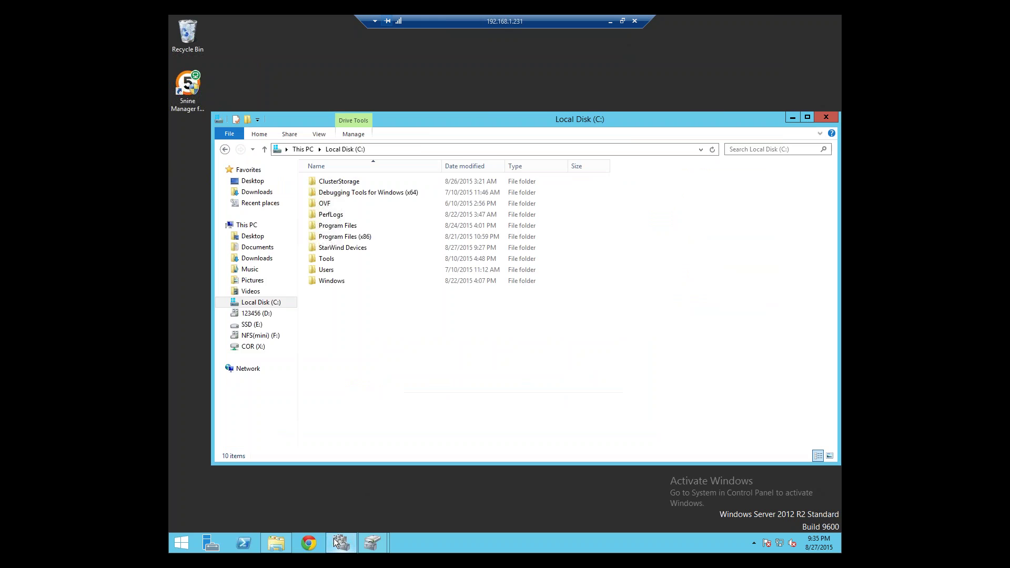
{"action": "left_click", "coordinate": [333, 538]}
{"action": "right_click", "coordinate": [389, 167]}
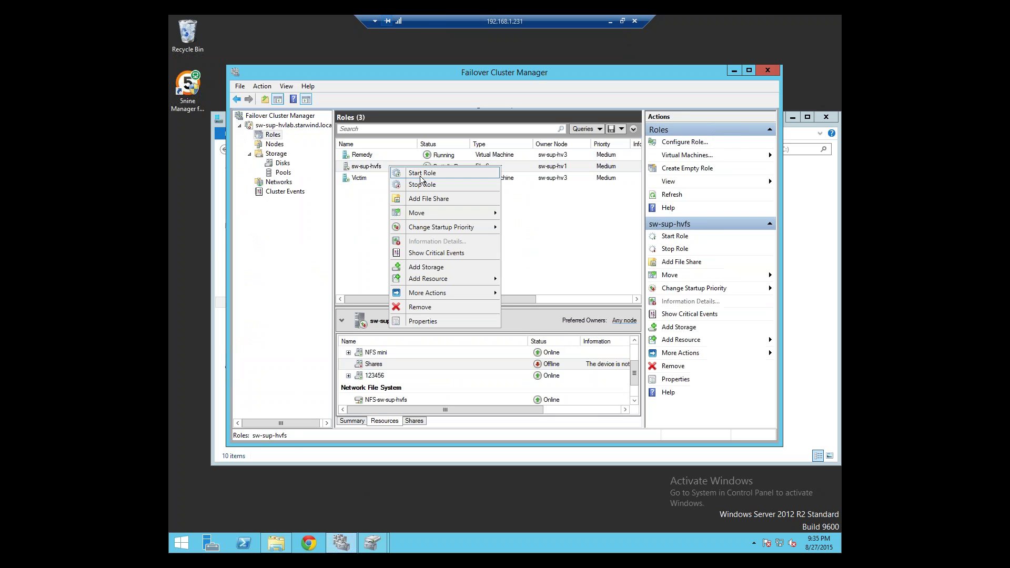
{"action": "mouse_move", "coordinate": [436, 212]}
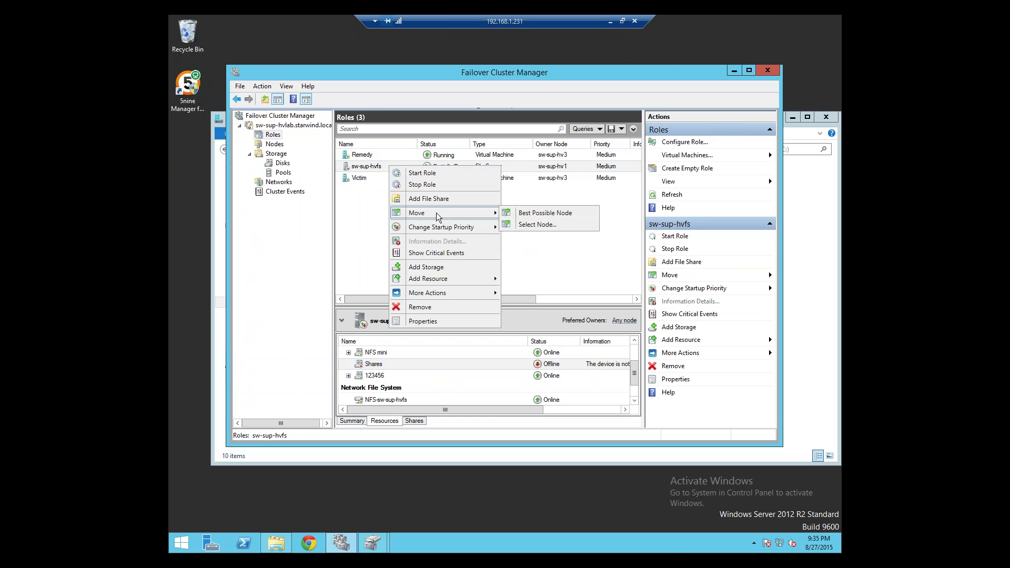
{"action": "left_click", "coordinate": [577, 210]}
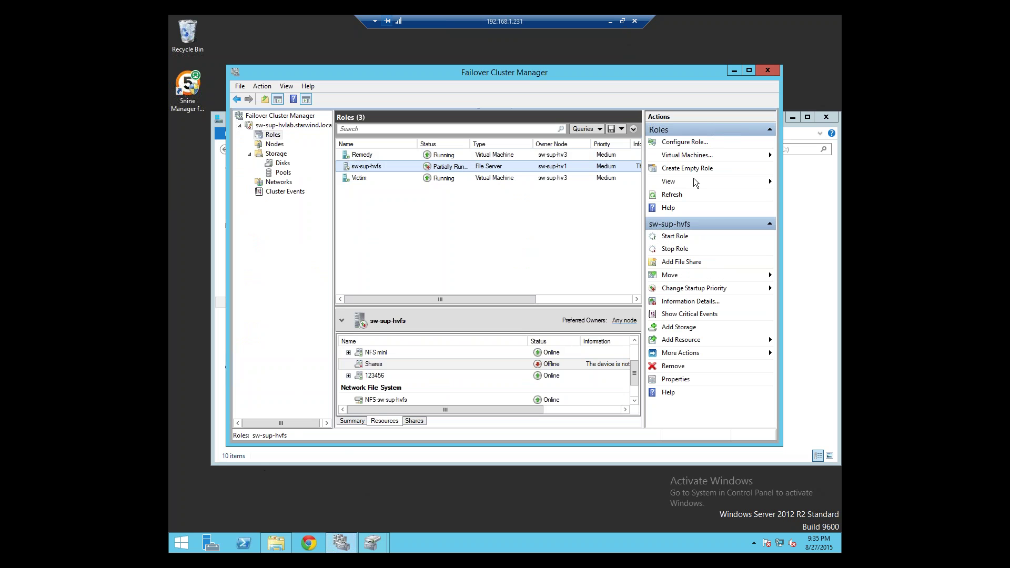
{"action": "left_click", "coordinate": [729, 73]}
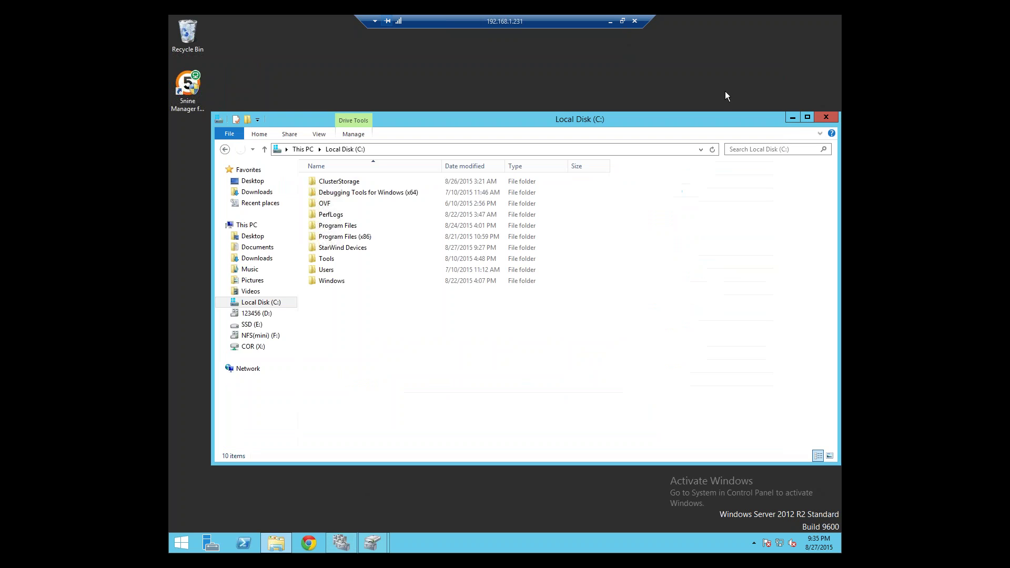
- Minimize File Explorer, open StarWind Management Console and start adding an advanced virtual disk device on the SW-SUP-HVN1 server
{"action": "left_click", "coordinate": [790, 117]}
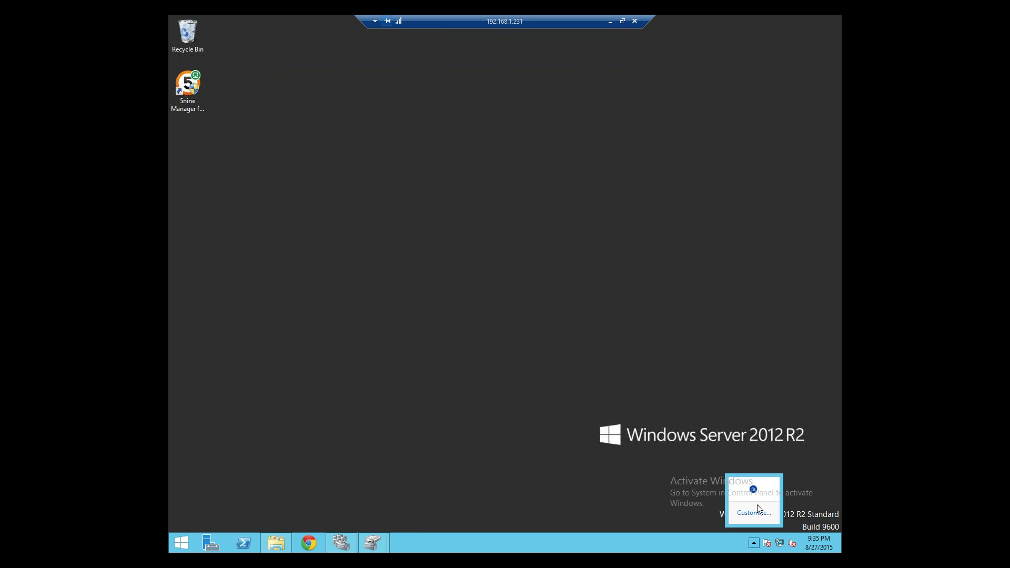
{"action": "left_click", "coordinate": [754, 543]}
{"action": "double_click", "coordinate": [753, 489]}
{"action": "right_click", "coordinate": [245, 130]}
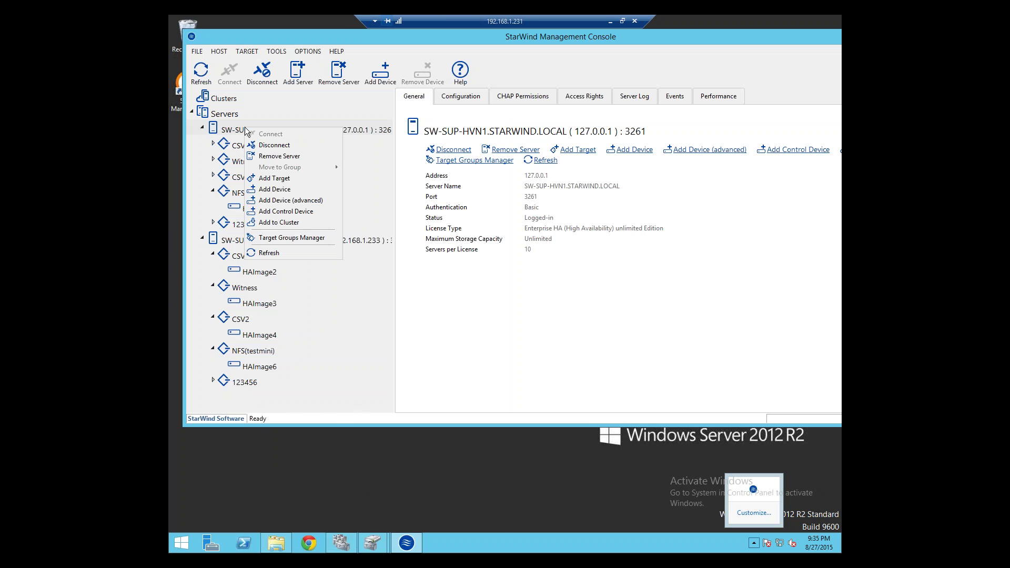
{"action": "left_click", "coordinate": [287, 200]}
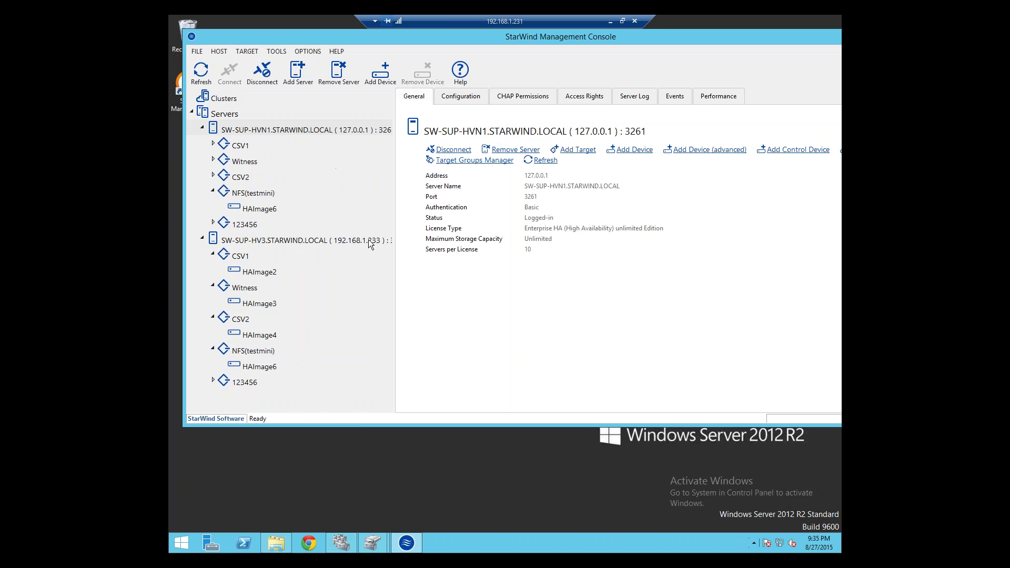
{"action": "left_click", "coordinate": [654, 339]}
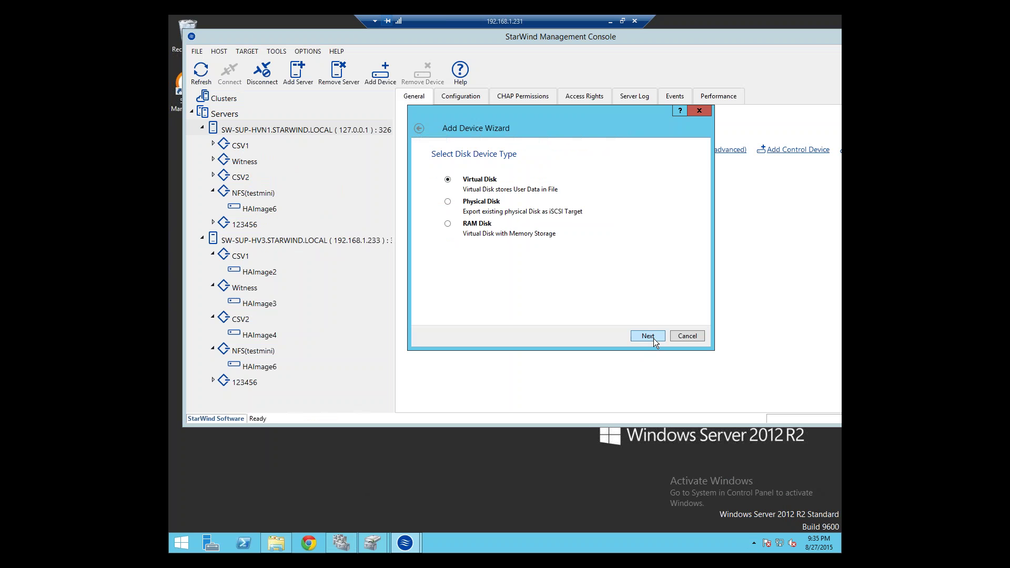
{"action": "left_click", "coordinate": [653, 339]}
- Base the virtual disk on the existing file NFS.swdsk from the StarWind Devices folder on drive C
{"action": "left_click", "coordinate": [446, 232]}
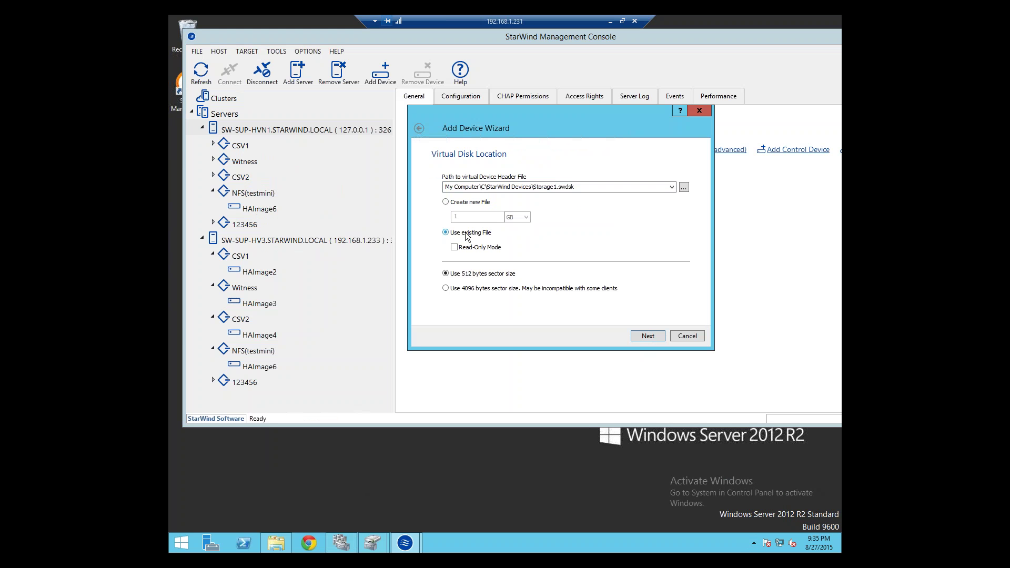
{"action": "left_click", "coordinate": [684, 187]}
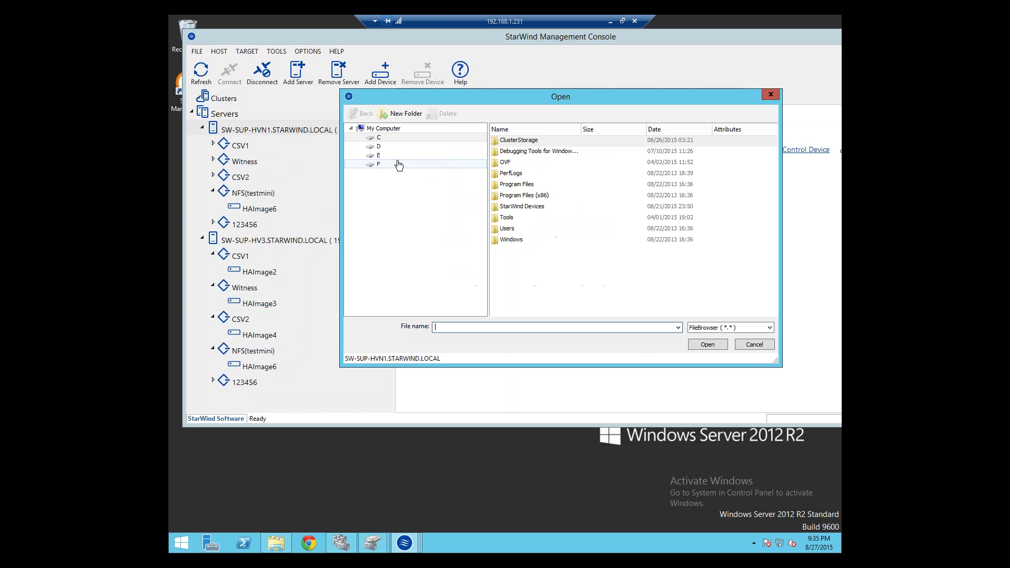
{"action": "double_click", "coordinate": [526, 207]}
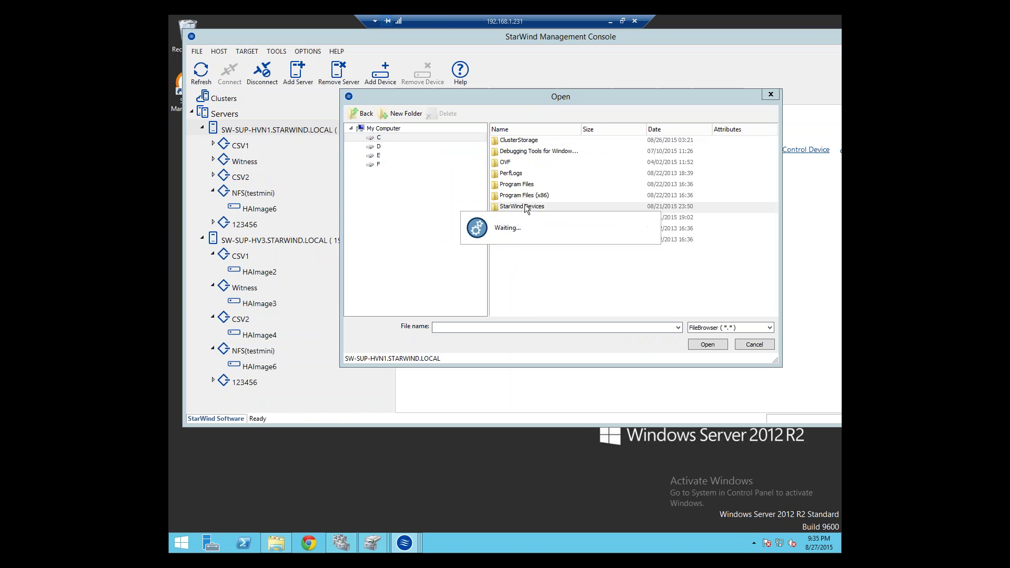
{"action": "left_click", "coordinate": [514, 251]}
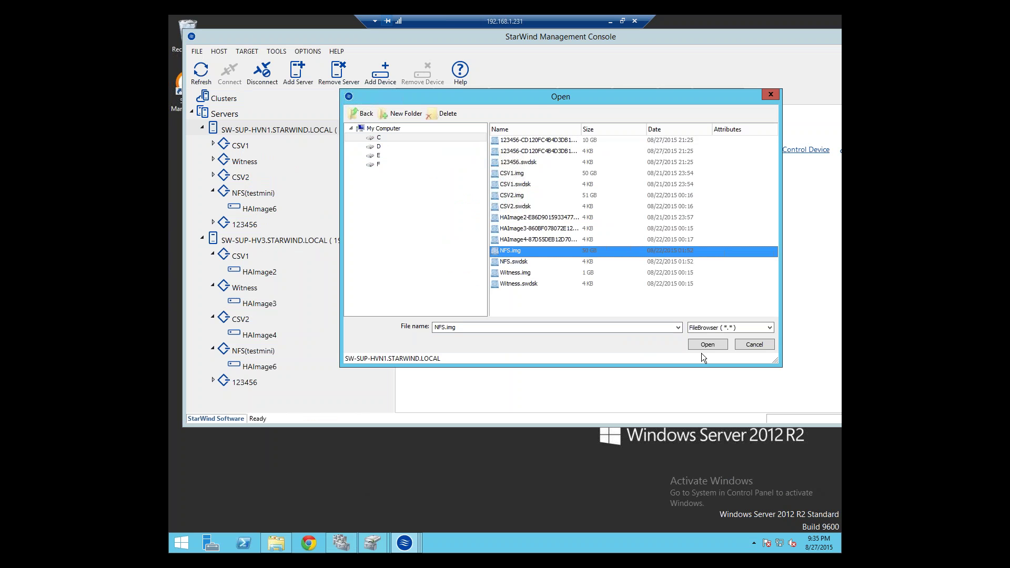
{"action": "left_click", "coordinate": [526, 261]}
{"action": "left_click", "coordinate": [707, 344]}
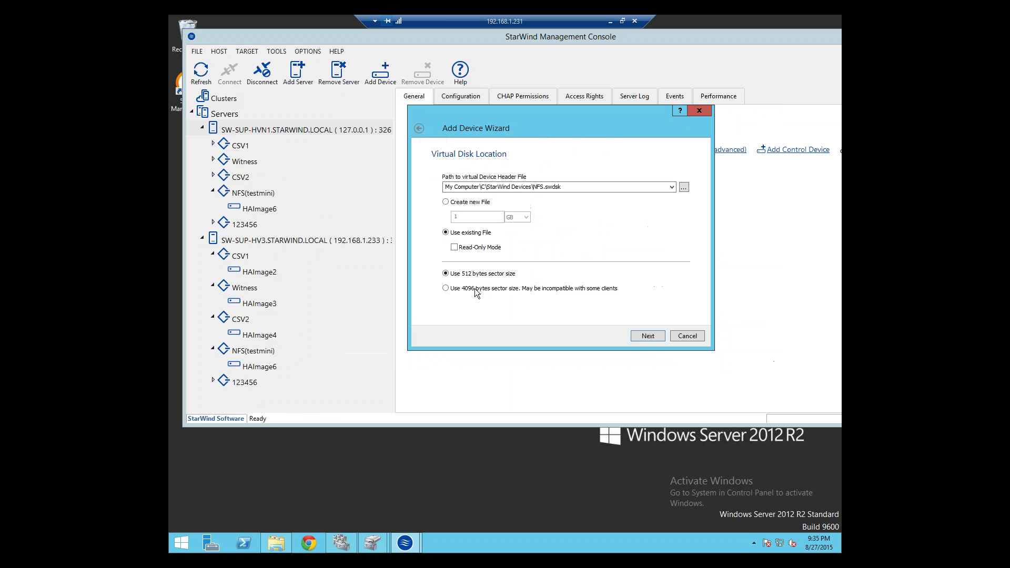
- Create the device with the remaining default settings and display its details under the NFS target
{"action": "left_click", "coordinate": [650, 332]}
{"action": "left_click", "coordinate": [652, 335]}
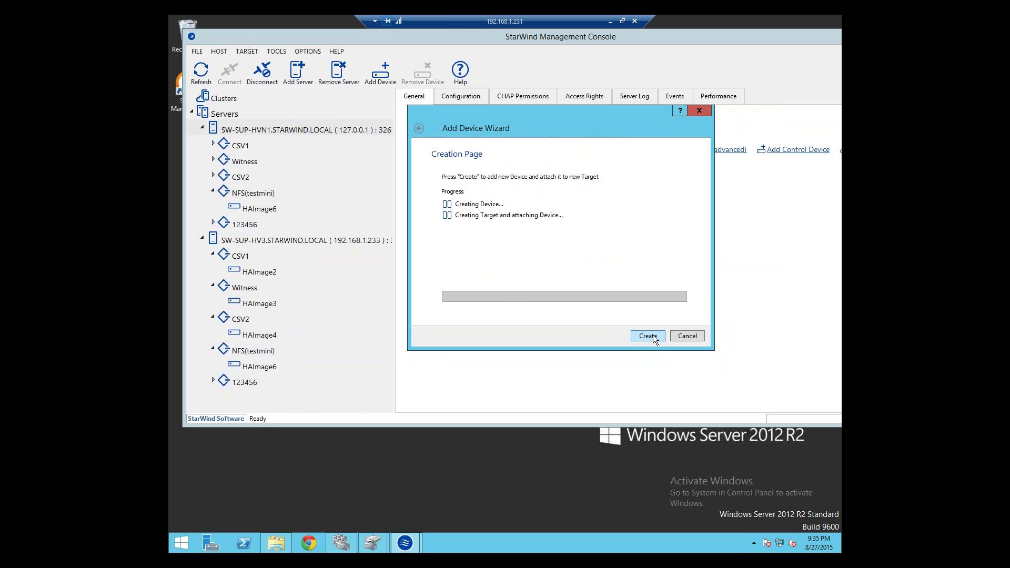
{"action": "left_click", "coordinate": [648, 337]}
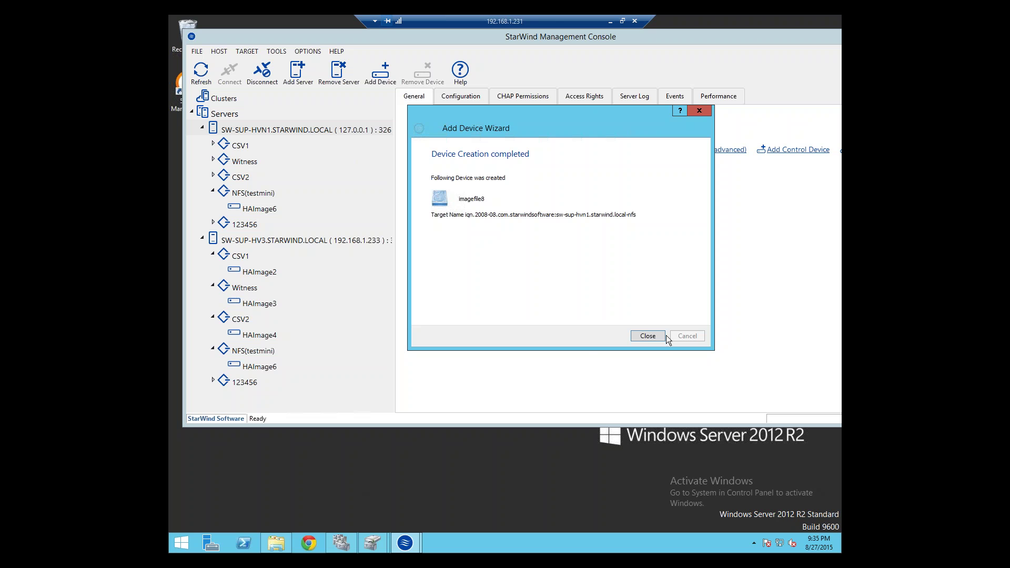
{"action": "left_click", "coordinate": [652, 335]}
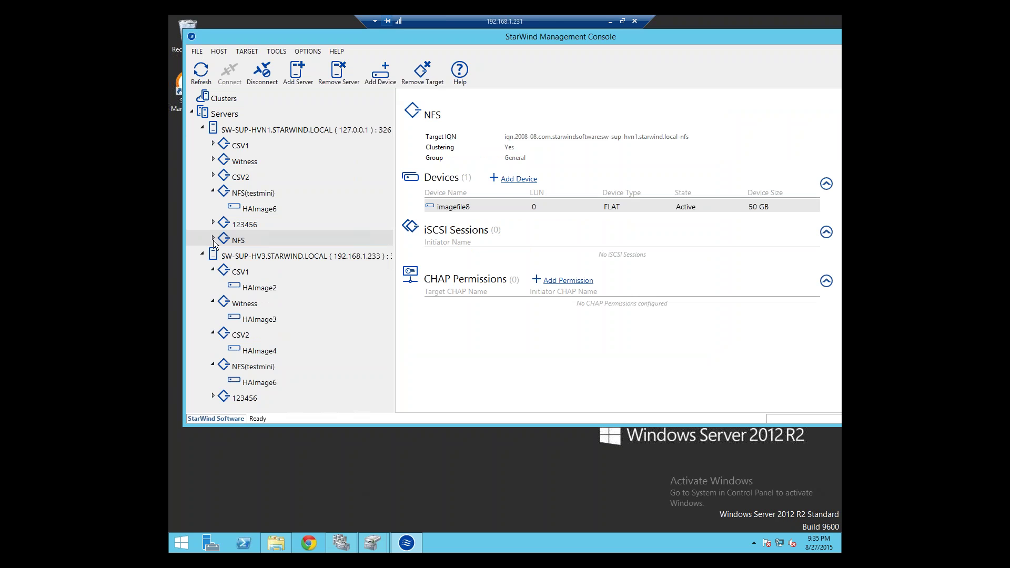
{"action": "left_click", "coordinate": [213, 238]}
{"action": "left_click", "coordinate": [255, 257]}
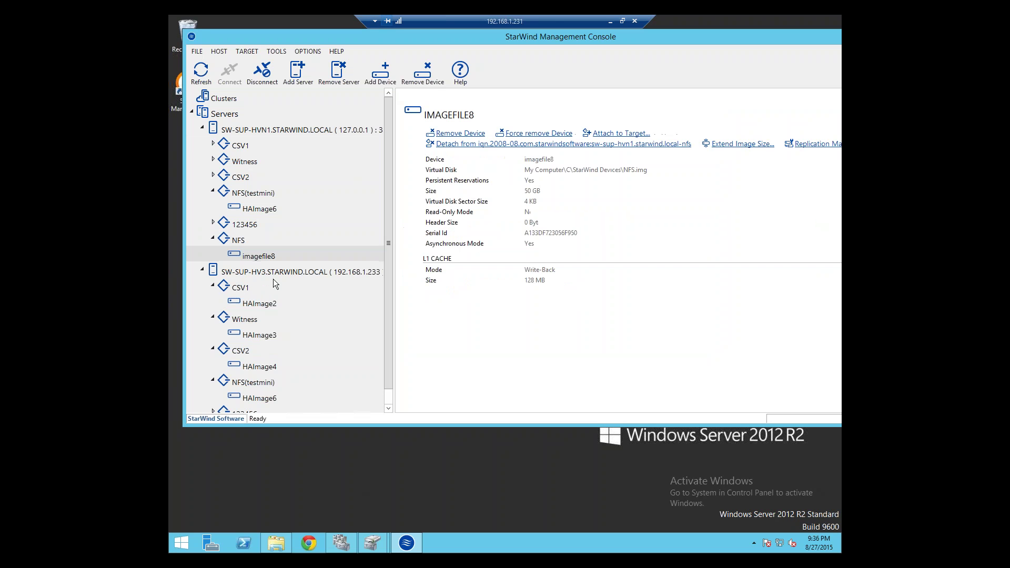
- Switch to Failover Cluster Manager and try to start the sw-sup-hvfs role and bring its Shares disk online
{"action": "left_click", "coordinate": [378, 541]}
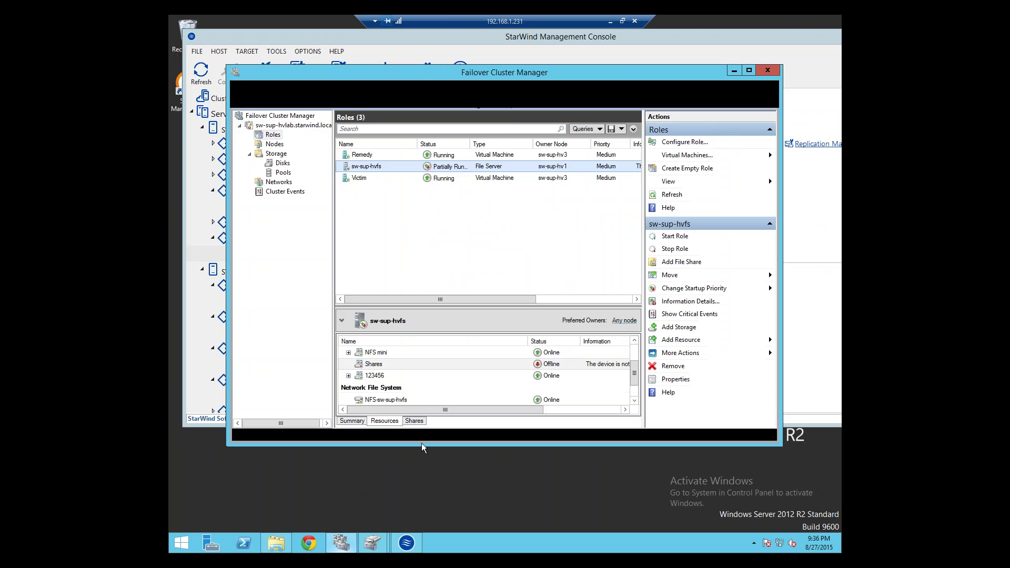
{"action": "left_click", "coordinate": [466, 156]}
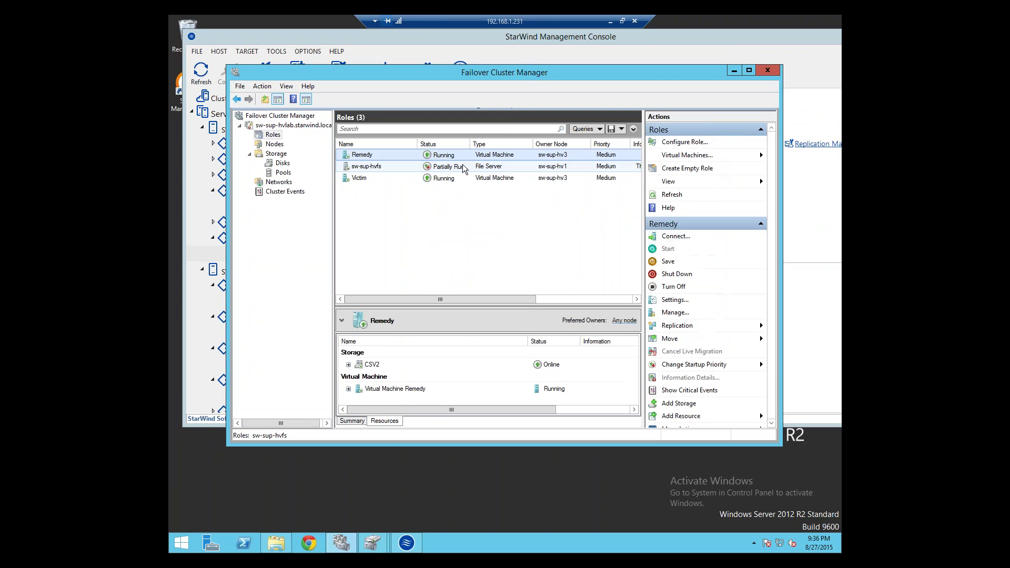
{"action": "right_click", "coordinate": [463, 165]}
{"action": "left_click", "coordinate": [486, 174]}
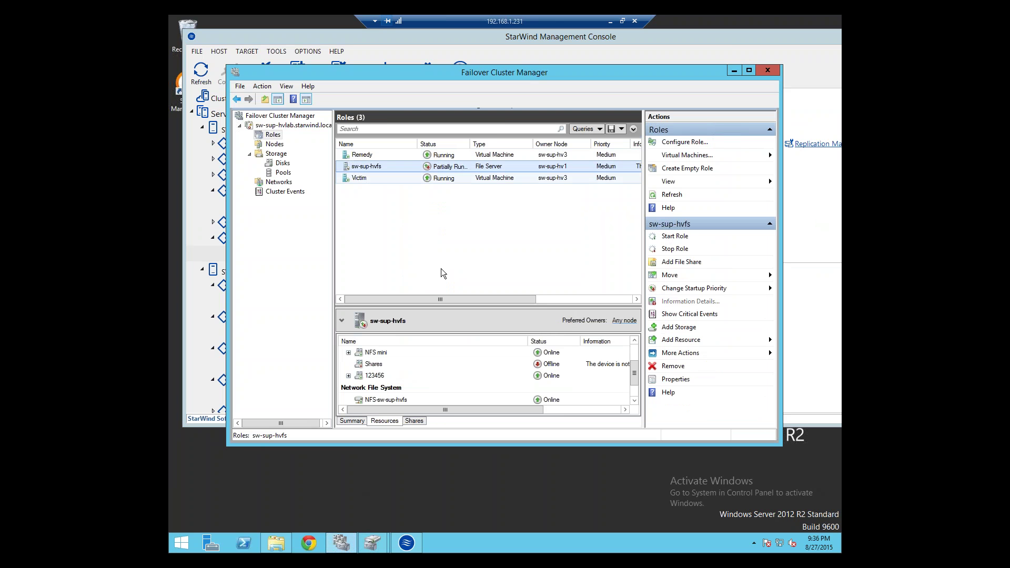
{"action": "left_click", "coordinate": [374, 364]}
{"action": "right_click", "coordinate": [374, 362]}
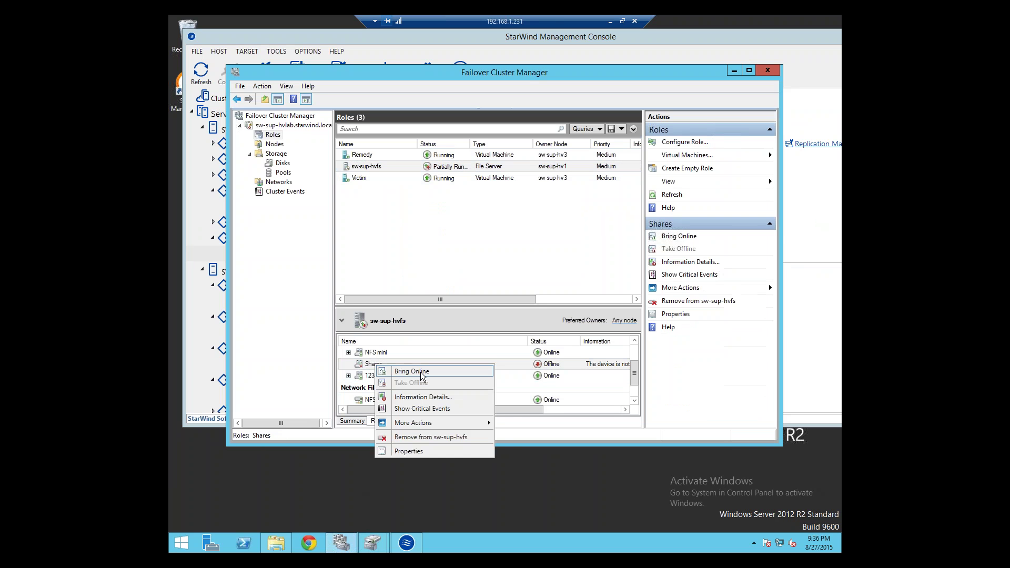
{"action": "left_click", "coordinate": [421, 372]}
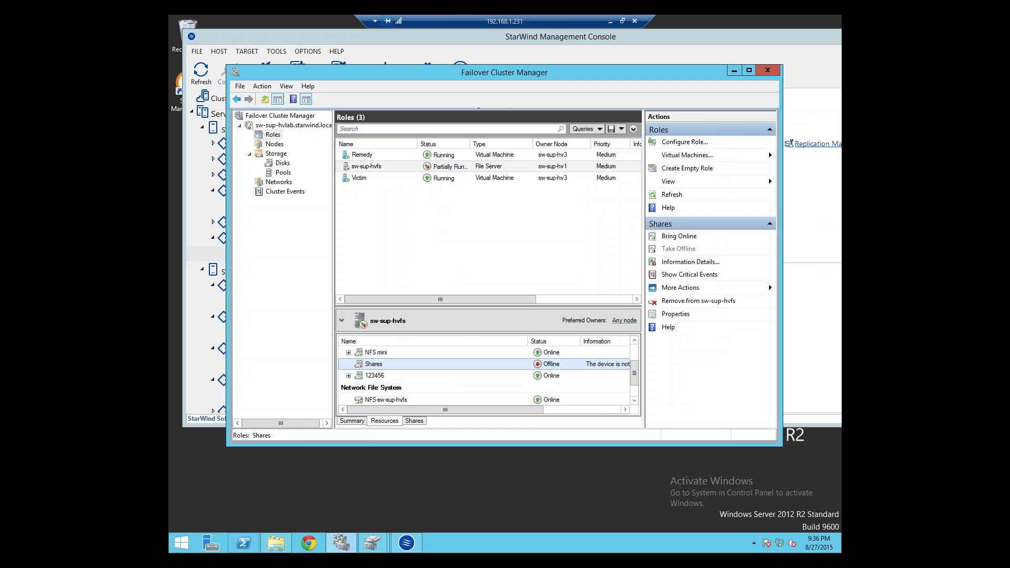
- Open iSCSI Initiator and refresh the list of discovered targets
{"action": "key", "text": "super"}
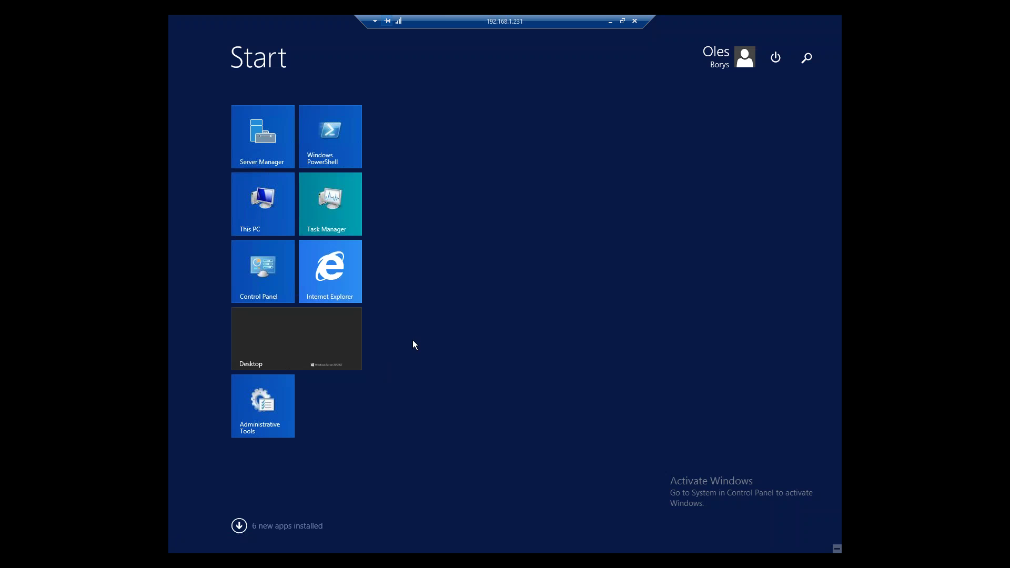
{"action": "type", "text": "iscSI Initiator"}
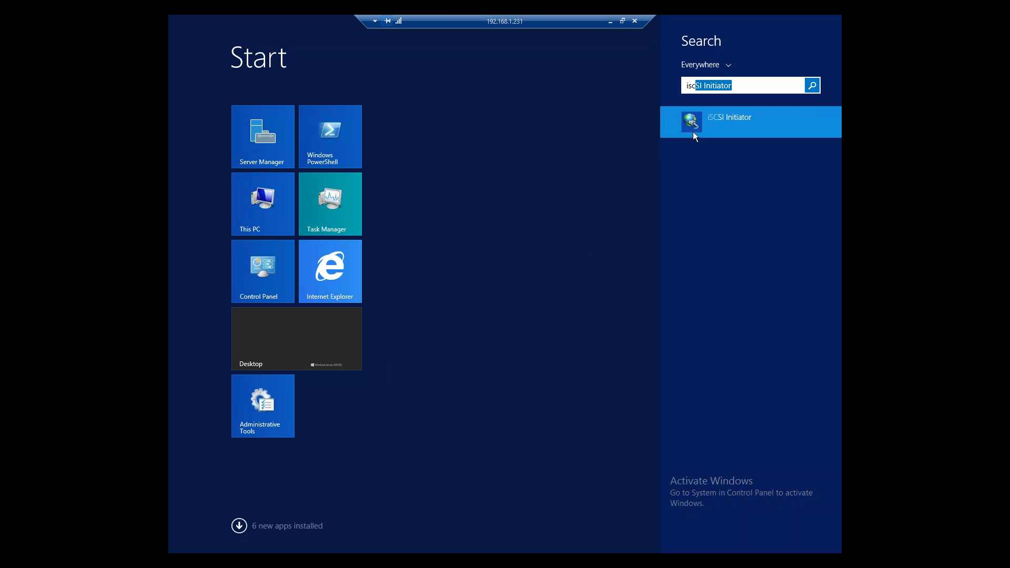
{"action": "left_click", "coordinate": [692, 131]}
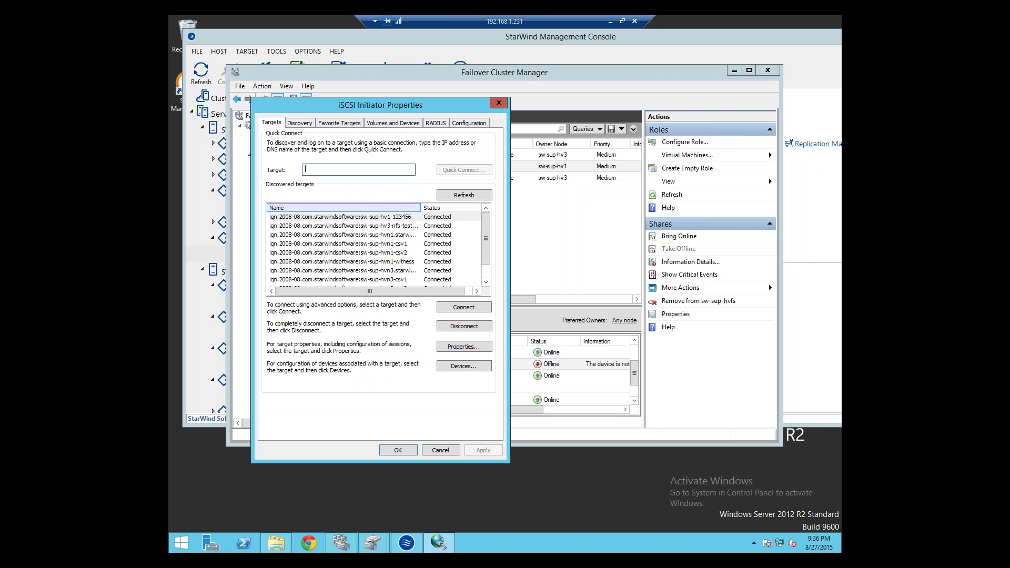
{"action": "left_click", "coordinate": [453, 194]}
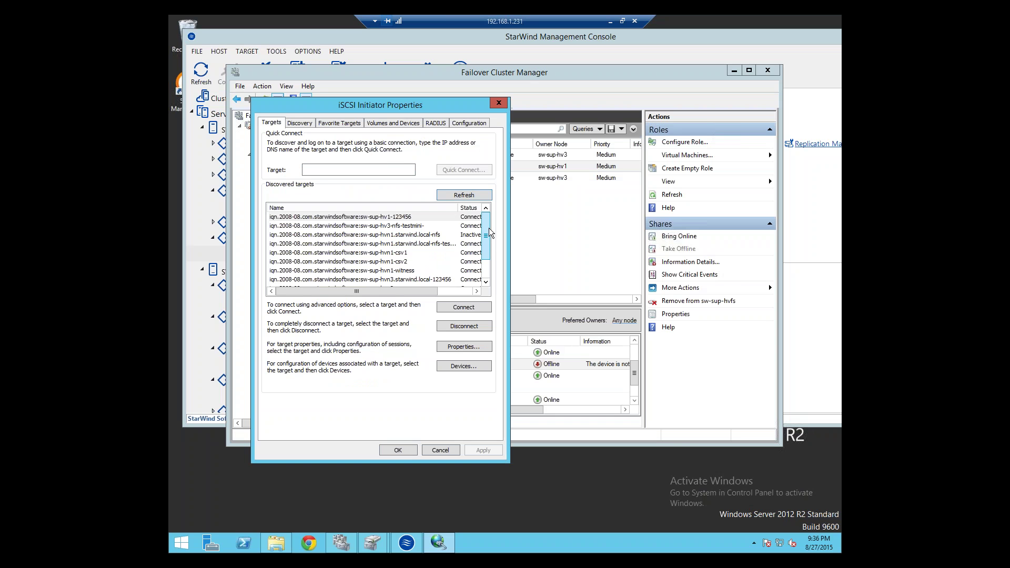
{"action": "scroll", "coordinate": [488, 235], "scroll_direction": "down", "scroll_amount": 1}
{"action": "left_click", "coordinate": [450, 226]}
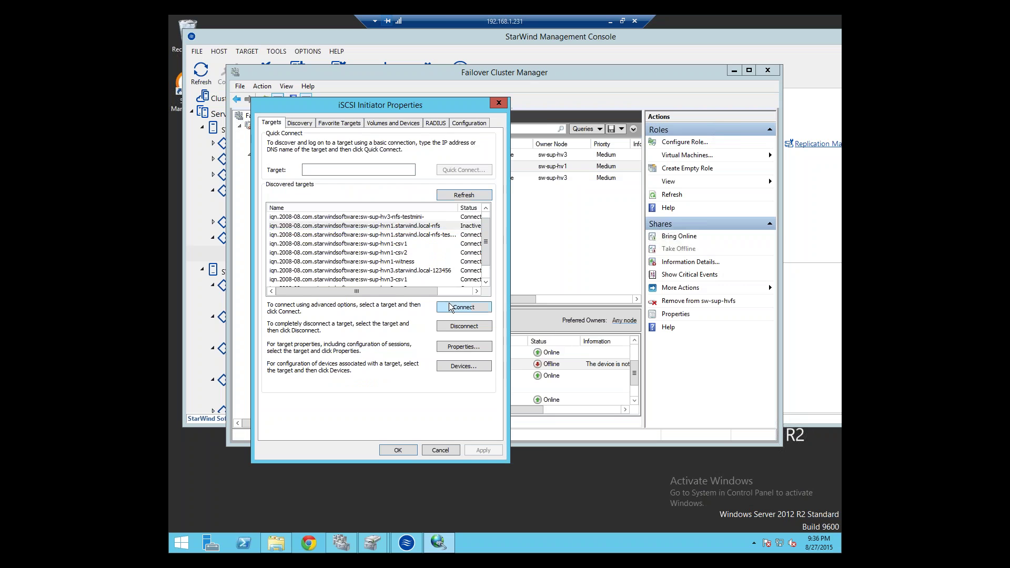
{"action": "left_click", "coordinate": [448, 307]}
{"action": "left_click", "coordinate": [266, 194]}
{"action": "left_click", "coordinate": [281, 212]}
{"action": "left_click", "coordinate": [368, 179]}
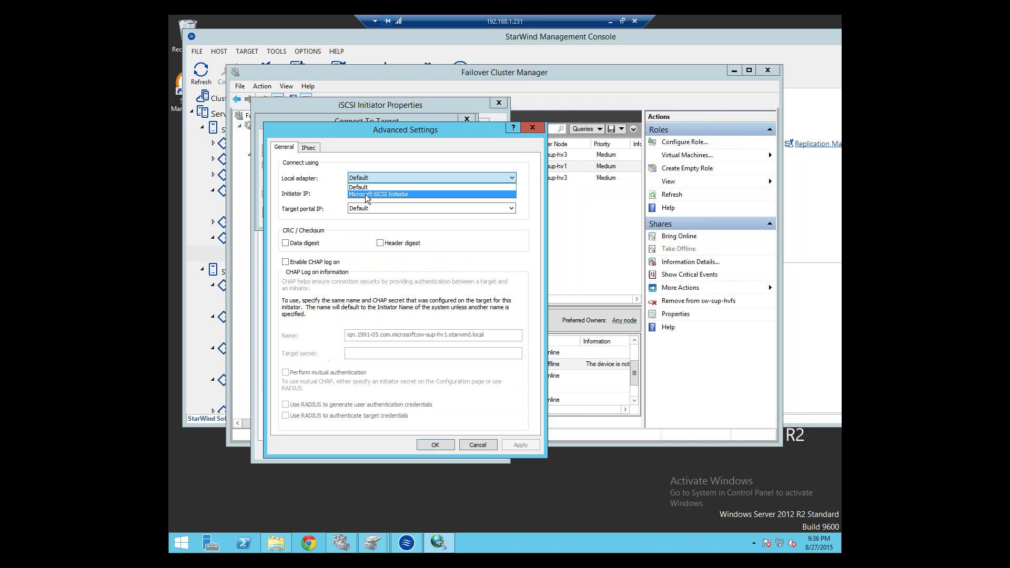
{"action": "left_click", "coordinate": [366, 194]}
{"action": "left_click", "coordinate": [372, 209]}
{"action": "left_click", "coordinate": [433, 225]}
{"action": "left_click", "coordinate": [560, 124]}
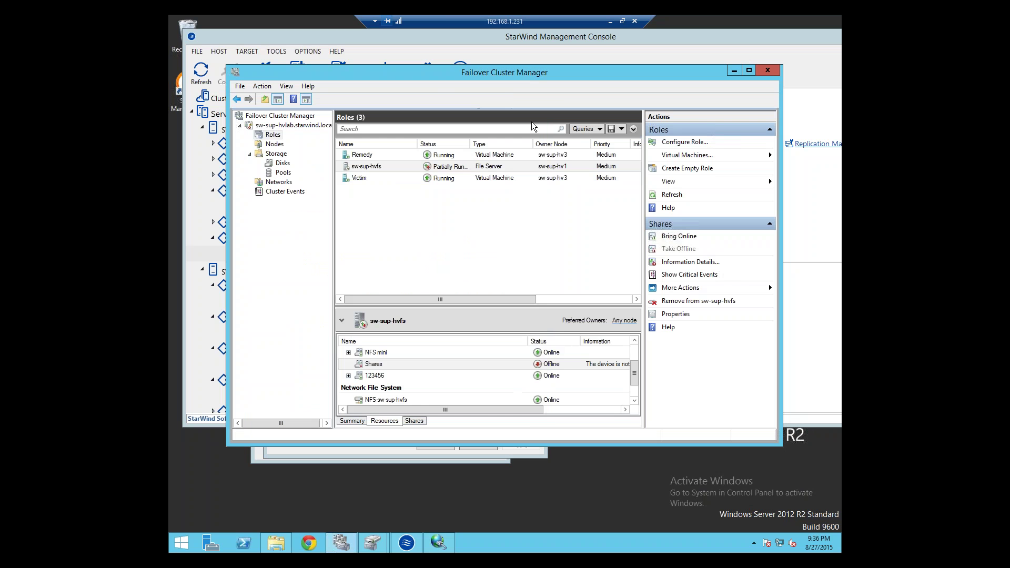
{"action": "left_click", "coordinate": [397, 456]}
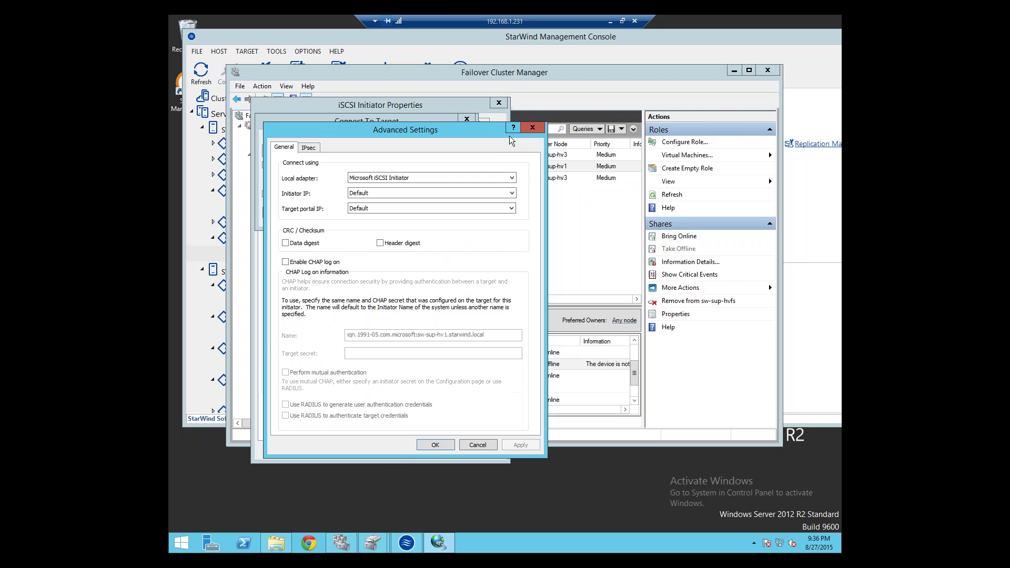
{"action": "left_click", "coordinate": [537, 127]}
{"action": "left_click", "coordinate": [448, 212]}
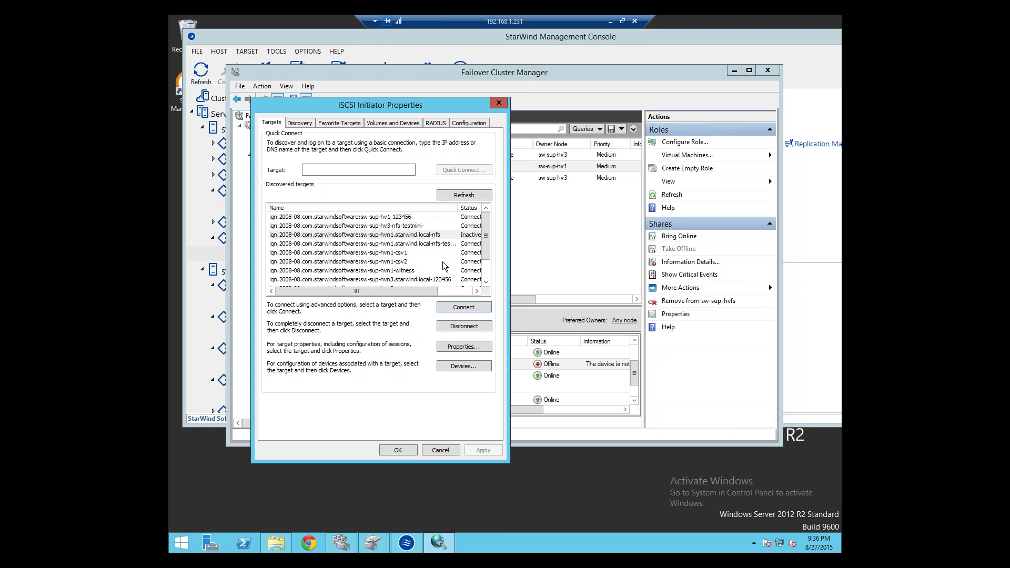
- Connect the sw-sup-hvn1.starwind.local-nfs target with multi-path, the Microsoft iSCSI Initiator adapter and portal 127.0.0.1 / 3260, and refresh the targets
{"action": "left_click", "coordinate": [442, 235]}
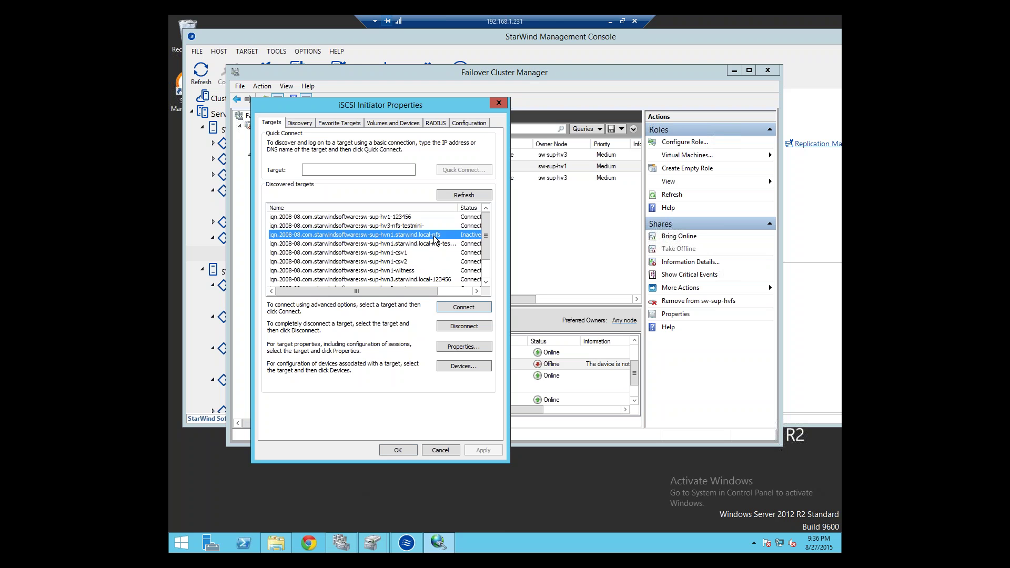
{"action": "left_click", "coordinate": [458, 308]}
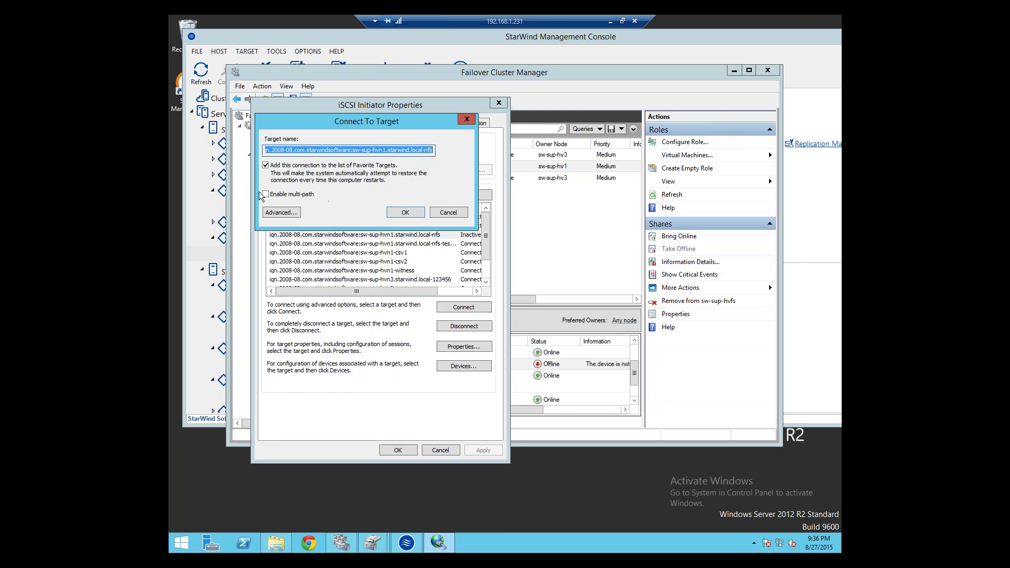
{"action": "left_click", "coordinate": [279, 194]}
{"action": "left_click", "coordinate": [278, 213]}
{"action": "left_click", "coordinate": [378, 178]}
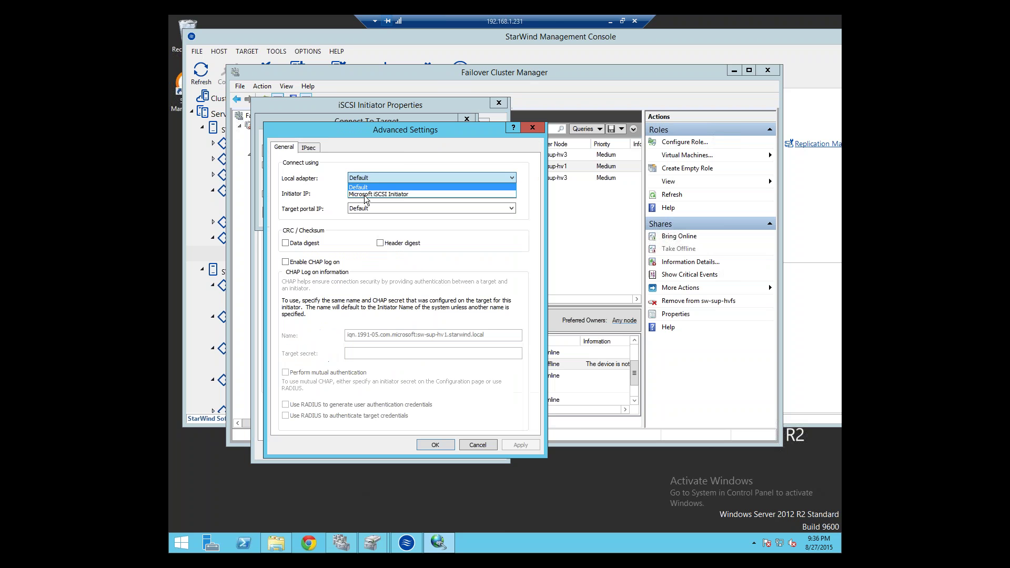
{"action": "left_click", "coordinate": [379, 193]}
{"action": "left_click", "coordinate": [378, 209]}
{"action": "left_click", "coordinate": [374, 225]}
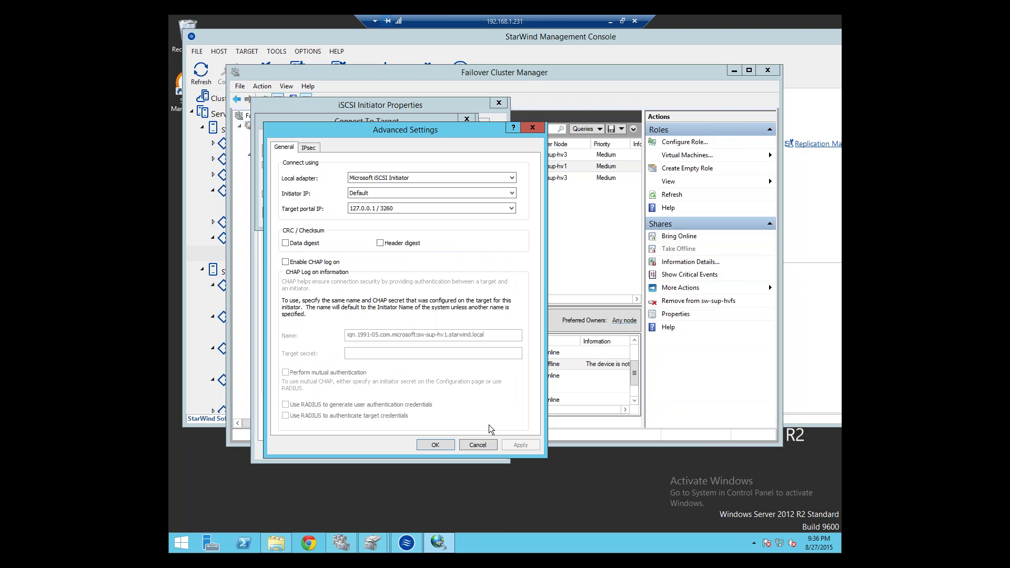
{"action": "left_click", "coordinate": [440, 446]}
{"action": "left_click", "coordinate": [409, 210]}
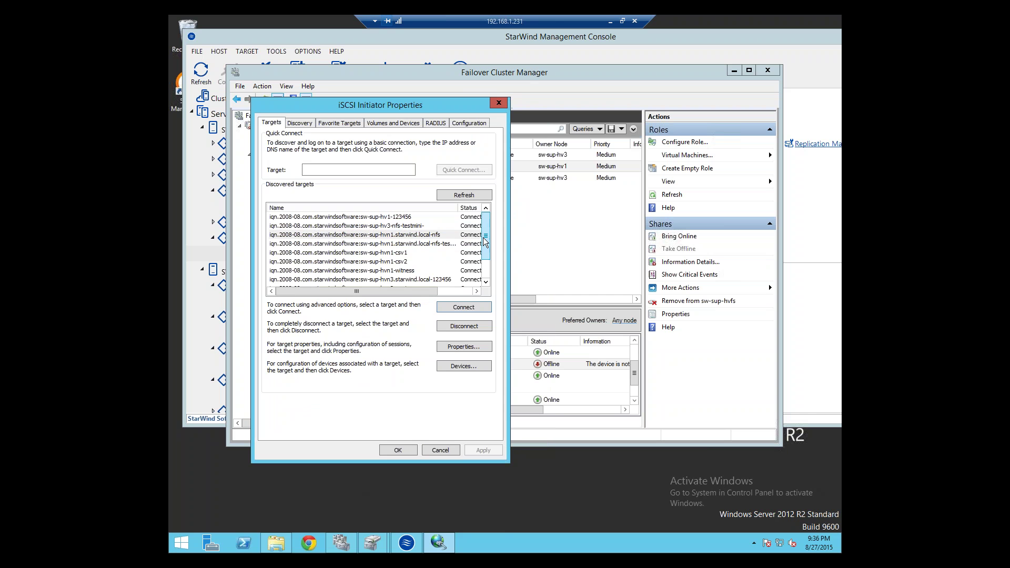
{"action": "left_click", "coordinate": [464, 195]}
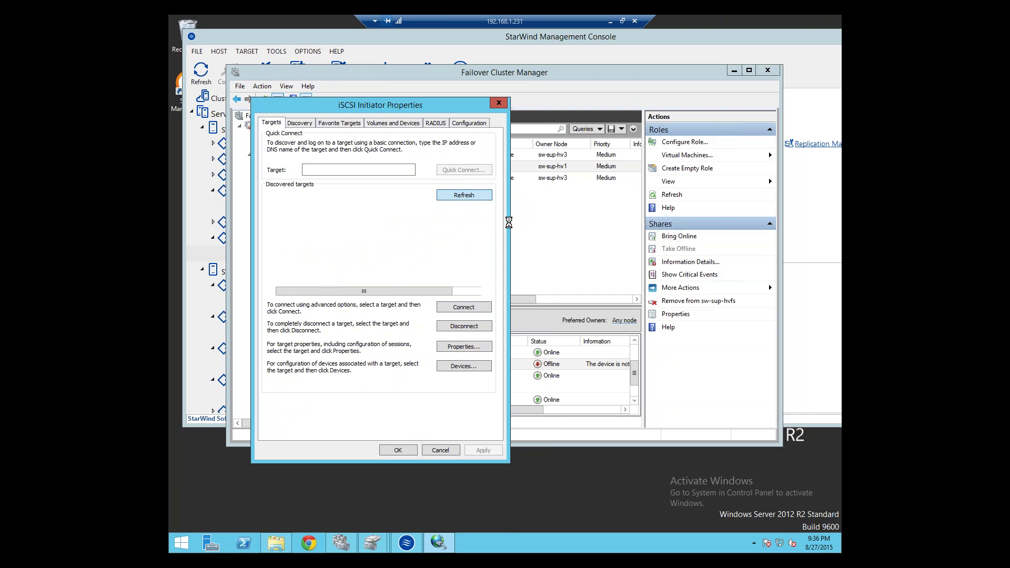
- Return to Failover Cluster Manager and check the available actions for the Shares disk of the sw-sup-hvfs role
{"action": "left_click", "coordinate": [543, 219]}
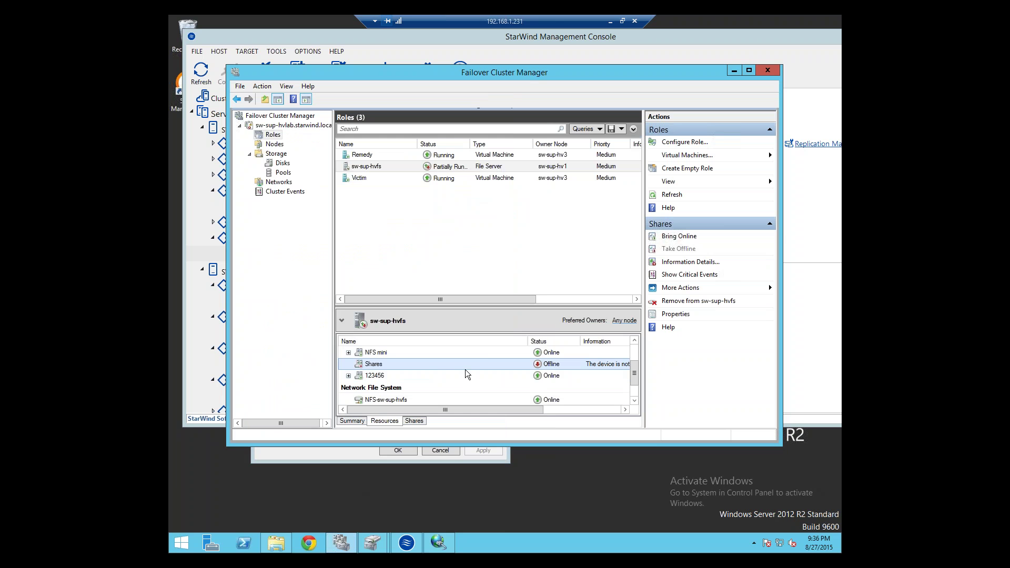
{"action": "right_click", "coordinate": [448, 362]}
{"action": "key", "text": "Escape"}
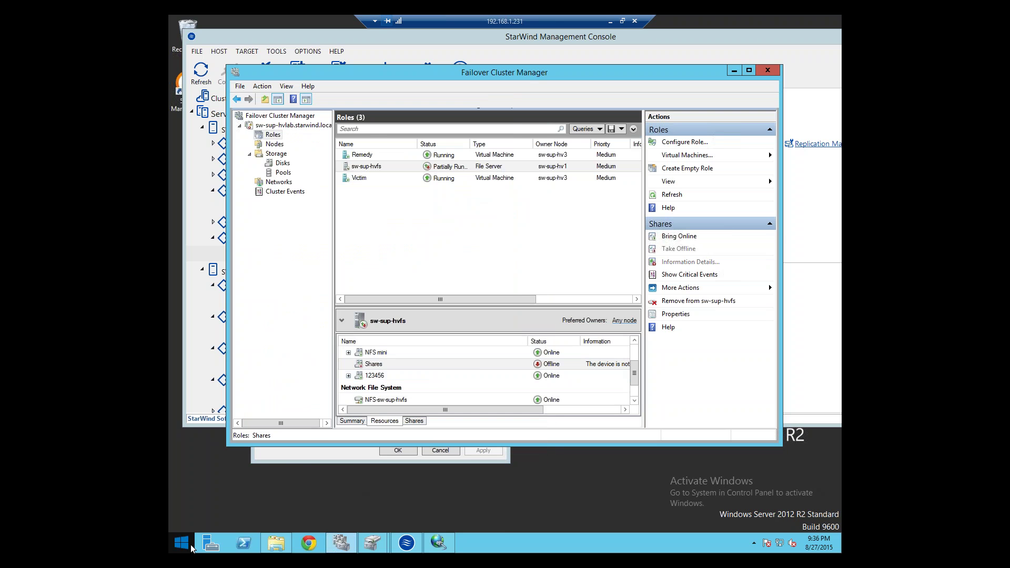
- Check the status of the 123456 and Shares disks and the available actions for the sw-sup-hvfs role
{"action": "right_click", "coordinate": [191, 548]}
{"action": "left_click", "coordinate": [445, 374]}
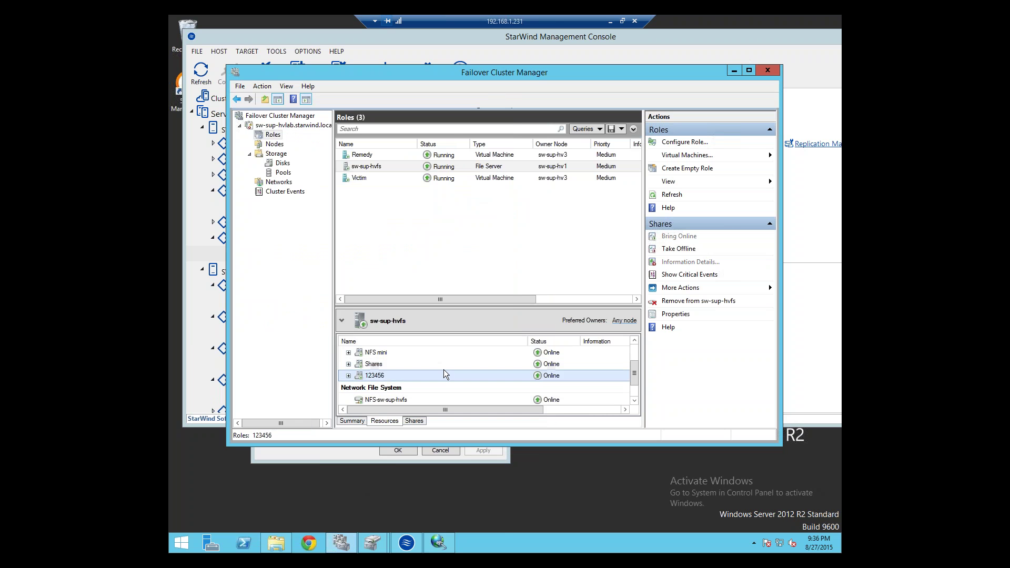
{"action": "left_click", "coordinate": [413, 363]}
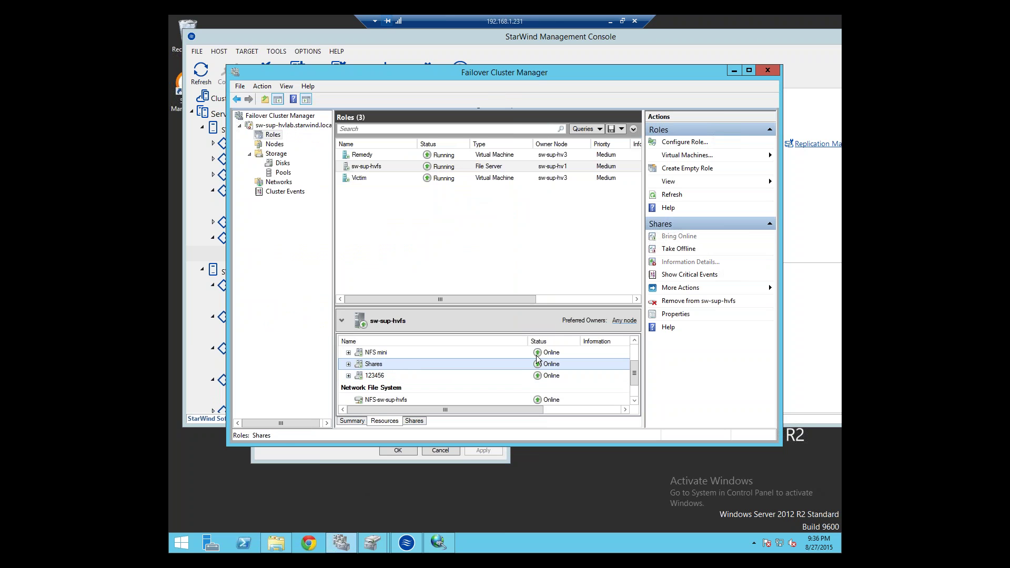
{"action": "left_click", "coordinate": [385, 166]}
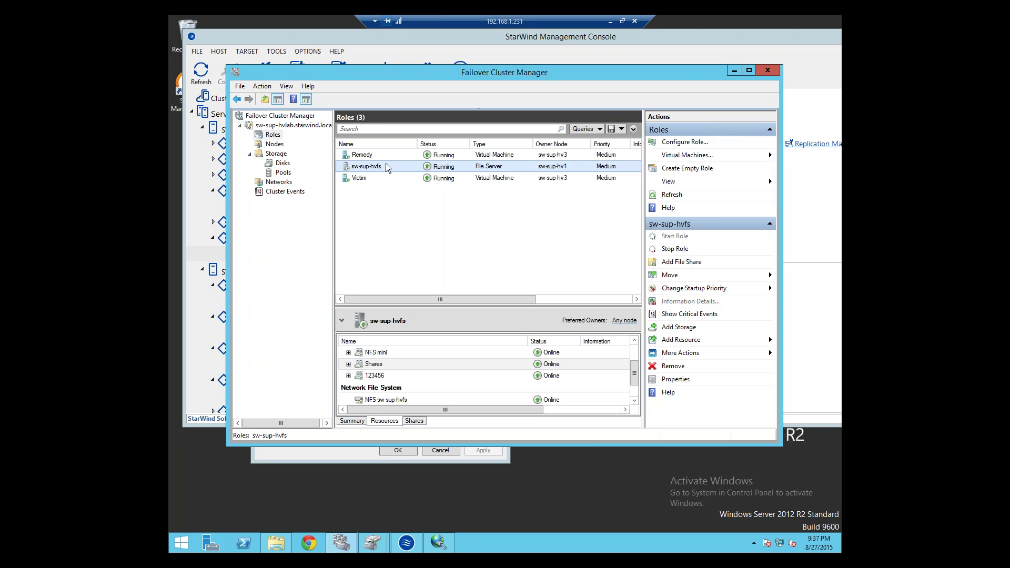
{"action": "right_click", "coordinate": [373, 169]}
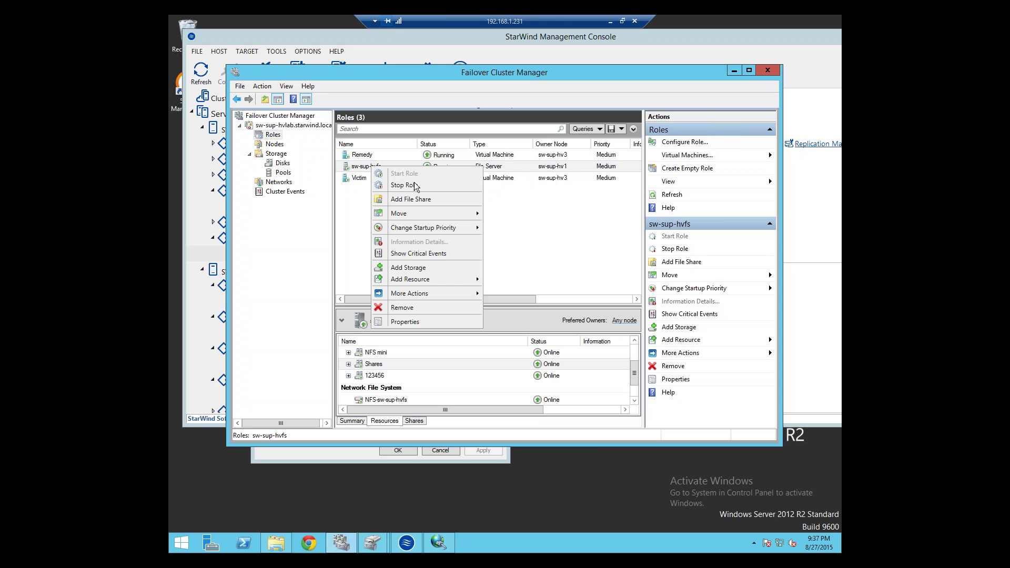
{"action": "left_click", "coordinate": [291, 171]}
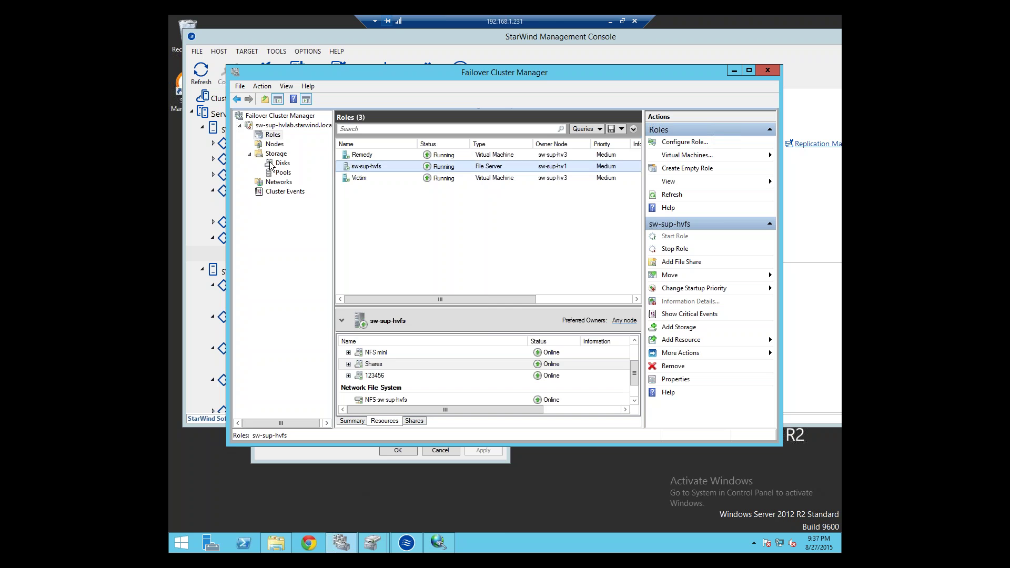
- Review the cluster's disk list and inspect the 123456 disk among the sw-sup-hvfs role's resources
{"action": "left_click", "coordinate": [269, 163]}
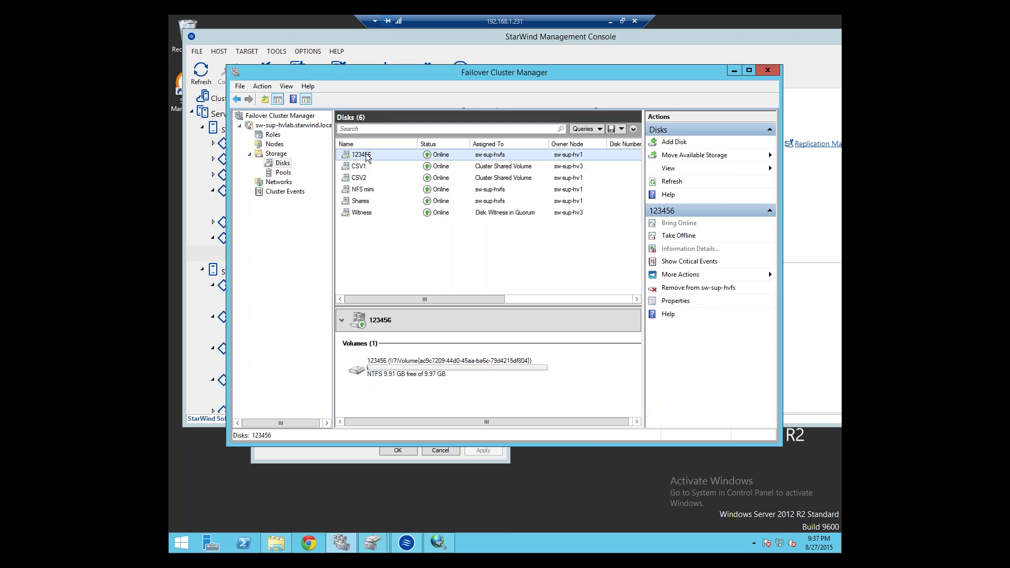
{"action": "left_click", "coordinate": [273, 135]}
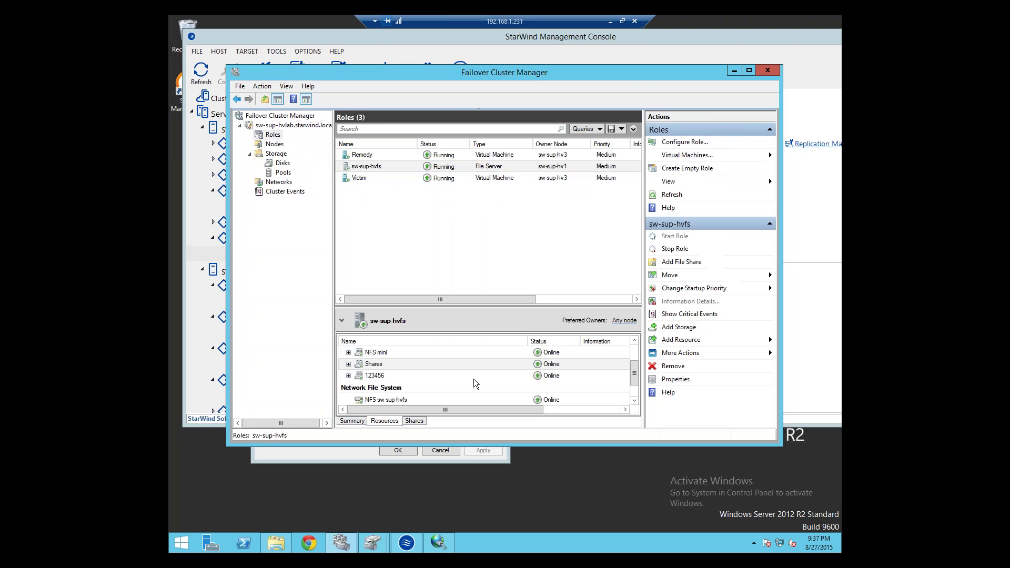
{"action": "left_click", "coordinate": [348, 375]}
{"action": "left_click", "coordinate": [348, 376]}
{"action": "scroll", "coordinate": [351, 379], "scroll_direction": "down", "scroll_amount": 1}
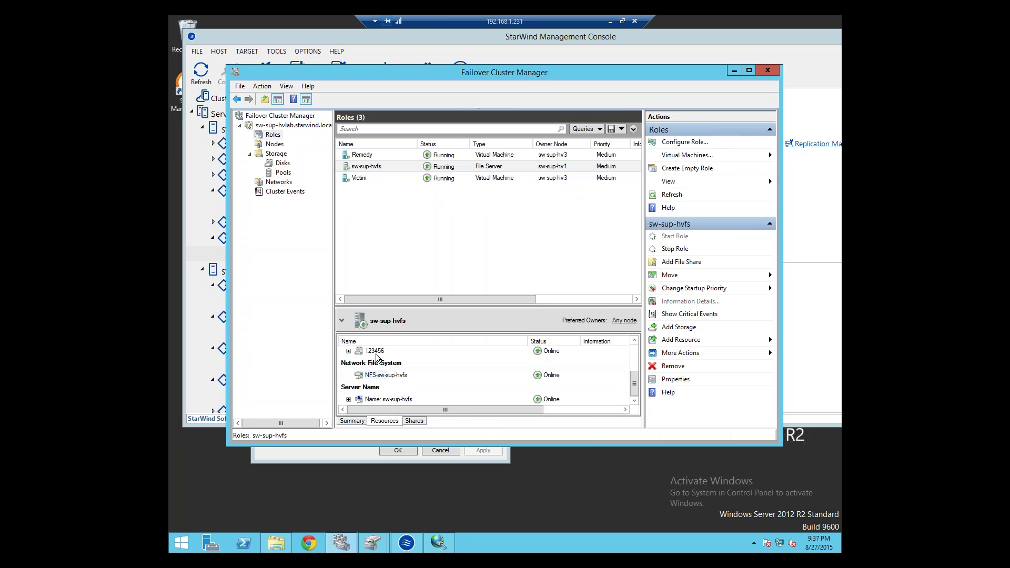
{"action": "right_click", "coordinate": [374, 352]}
{"action": "left_click", "coordinate": [404, 439]}
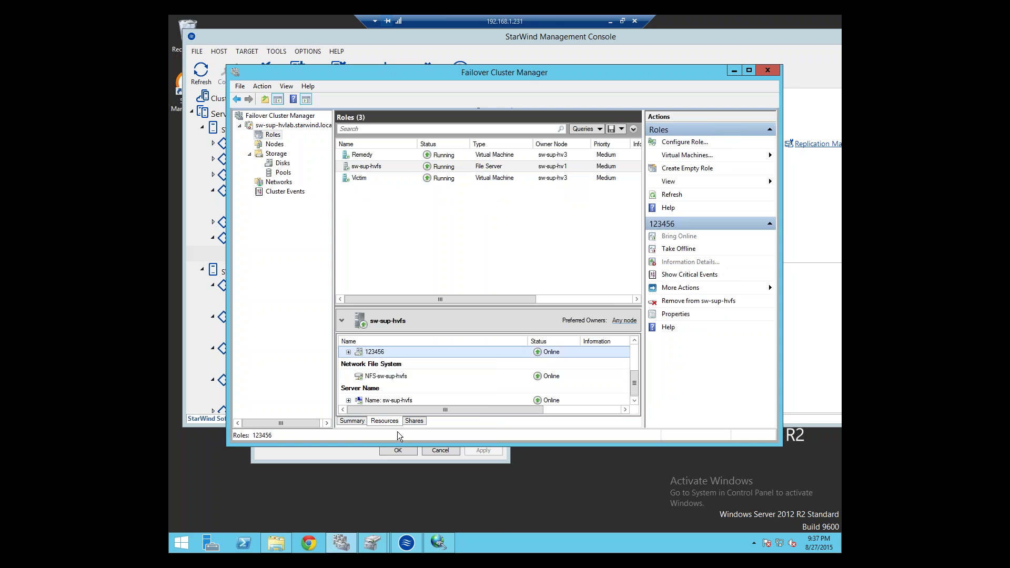
{"action": "left_click", "coordinate": [544, 374]}
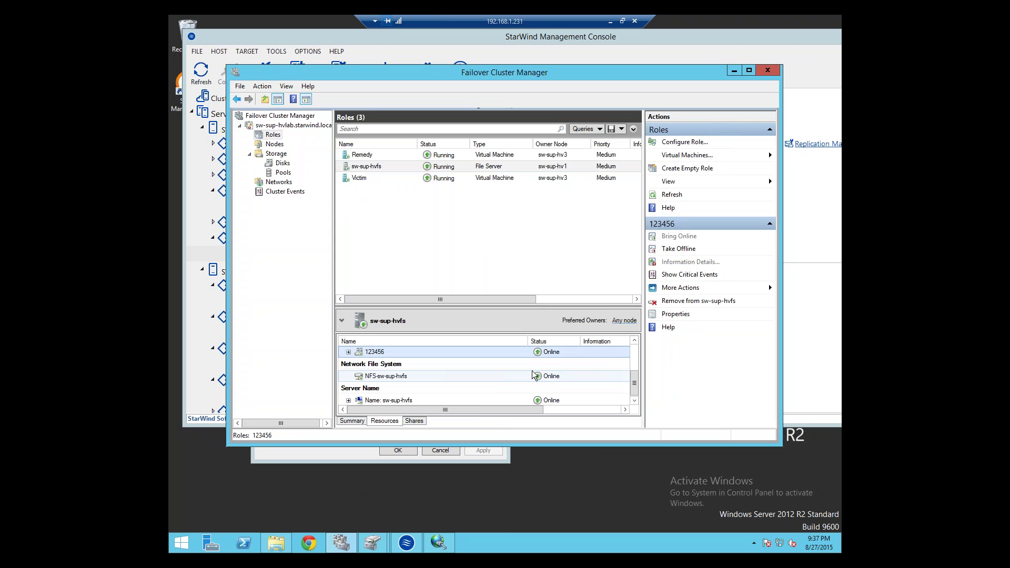
{"action": "right_click", "coordinate": [366, 171]}
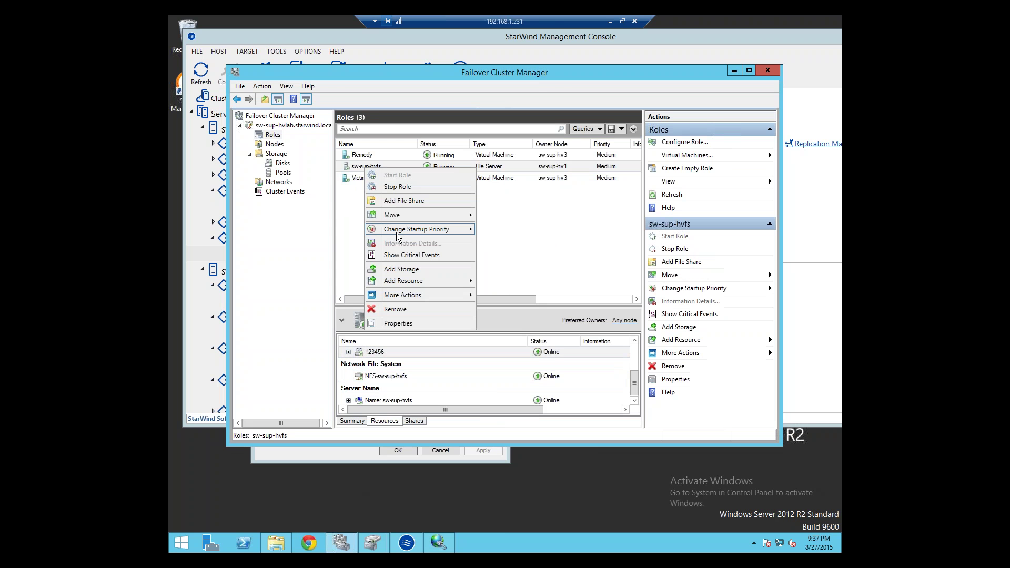
{"action": "left_click", "coordinate": [399, 204]}
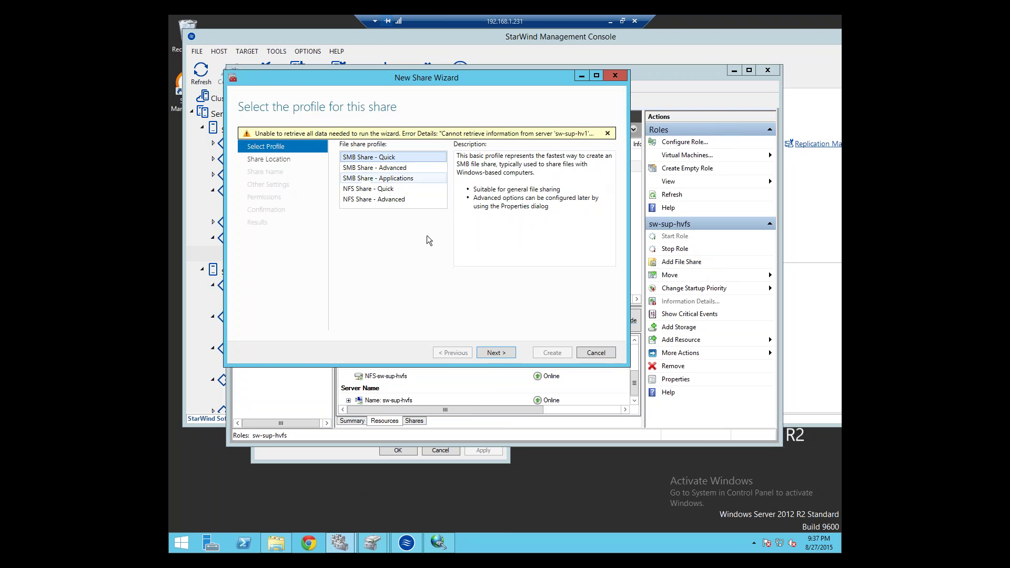
{"action": "left_click", "coordinate": [497, 352]}
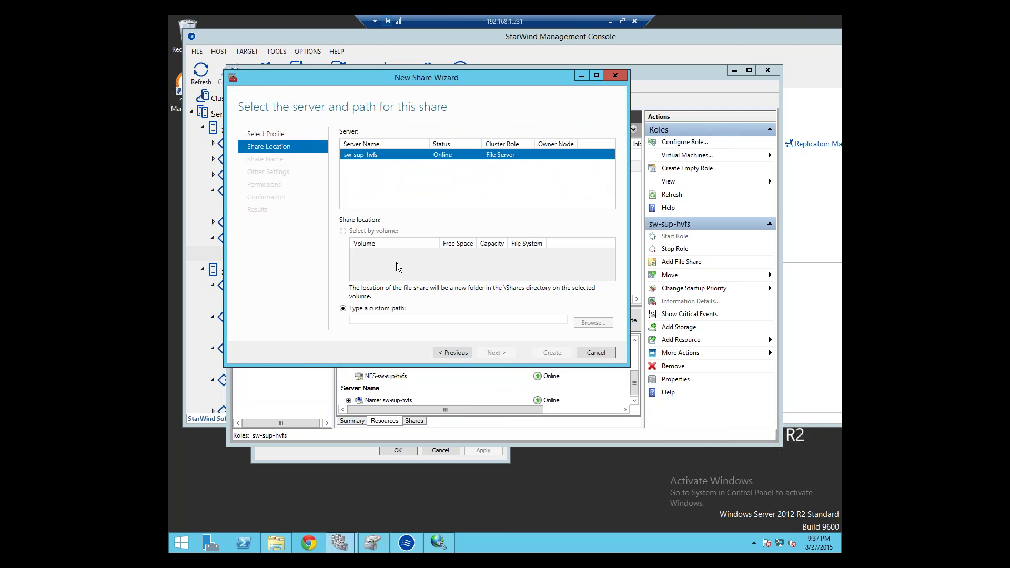
{"action": "left_click", "coordinate": [604, 352]}
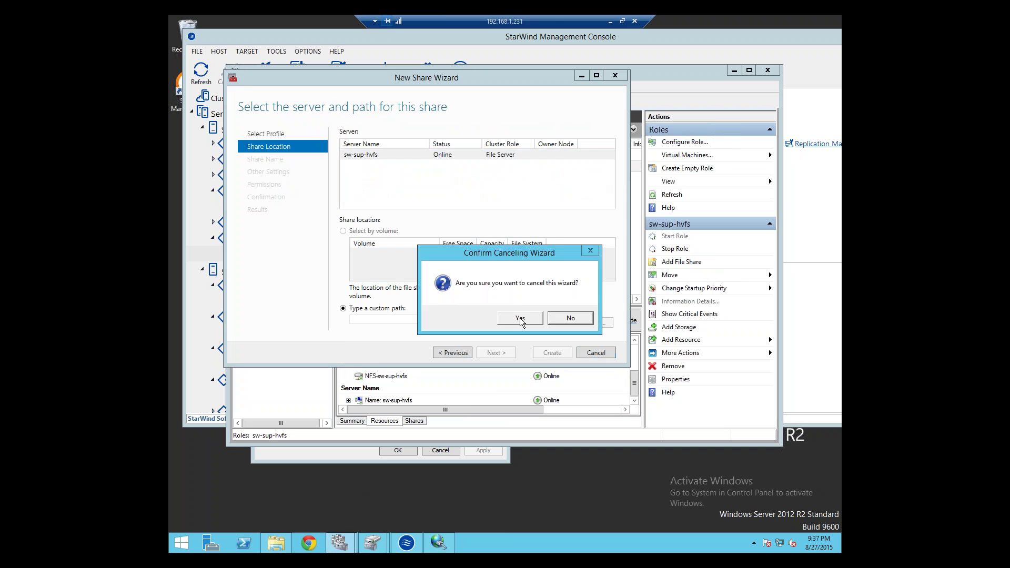
{"action": "left_click", "coordinate": [520, 317]}
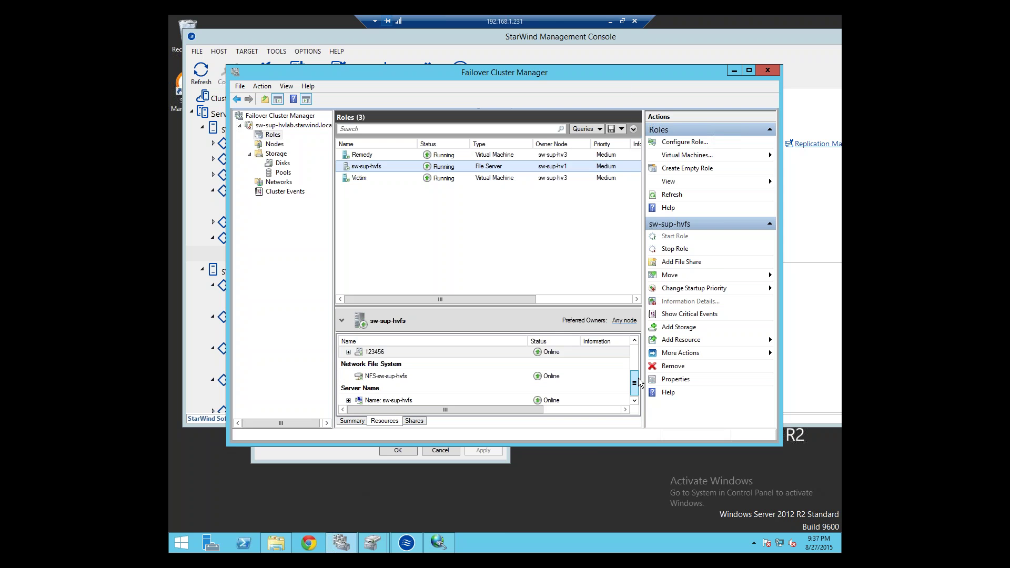
- Expand the Shares disk in the sw-sup-hvfs role's resources and inspect its SMB (S:) and NFS (D:) volumes
{"action": "left_click_drag", "start_coordinate": [634, 386], "coordinate": [634, 374]}
{"action": "left_click", "coordinate": [348, 371]}
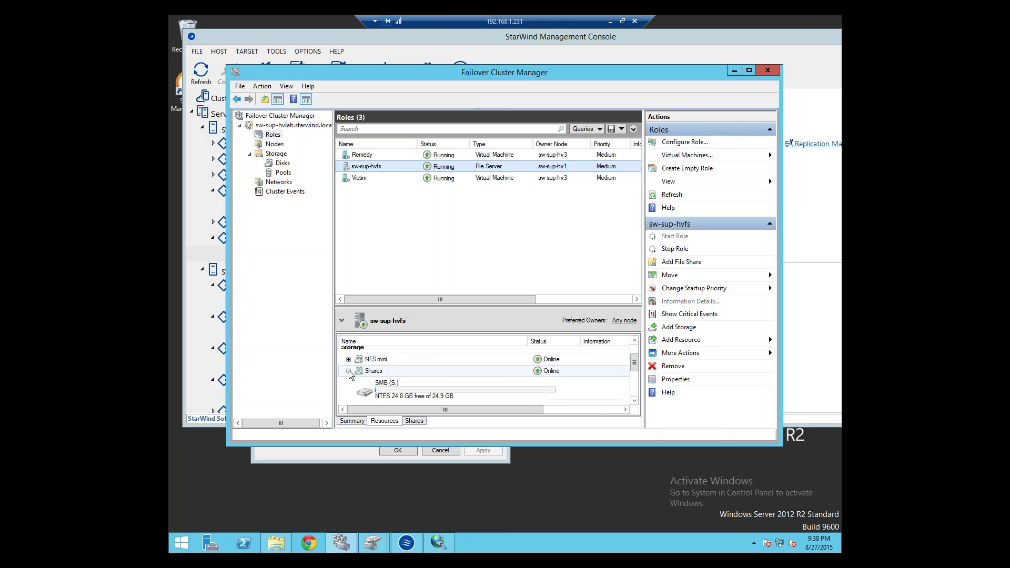
{"action": "left_click", "coordinate": [403, 375]}
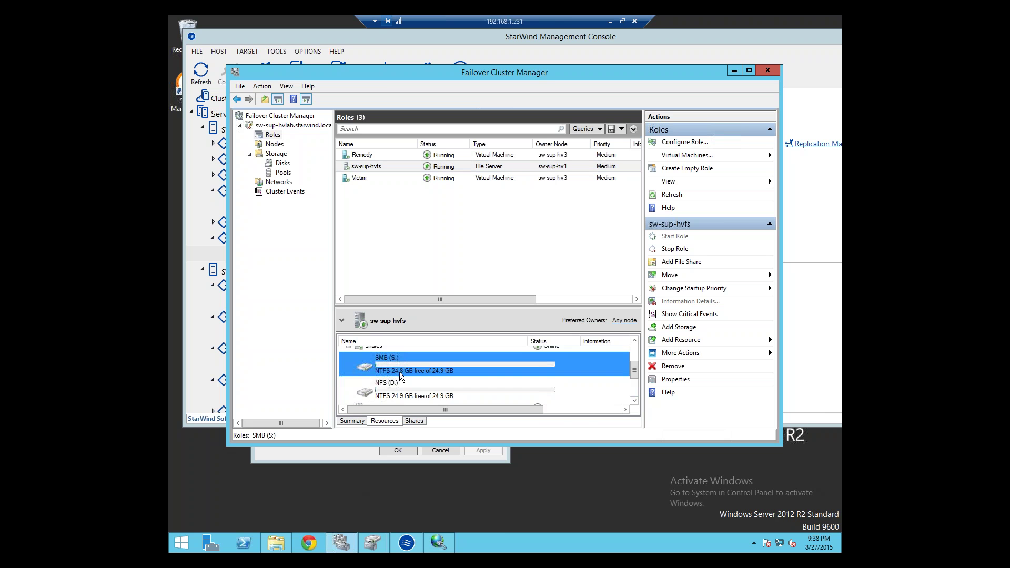
{"action": "left_click", "coordinate": [402, 389]}
{"action": "scroll", "coordinate": [402, 389], "scroll_direction": "up", "scroll_amount": 1}
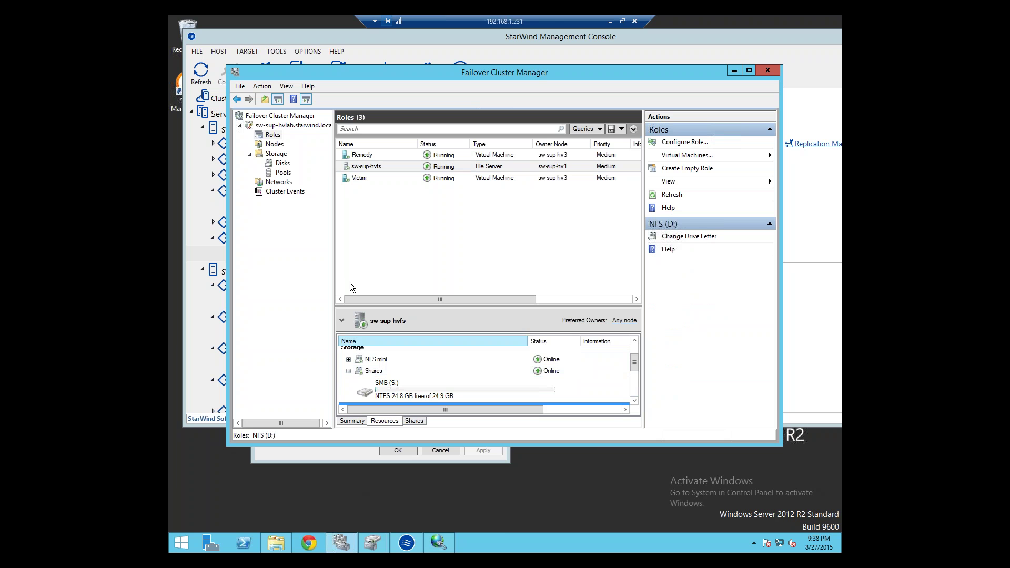
{"action": "left_click", "coordinate": [362, 169]}
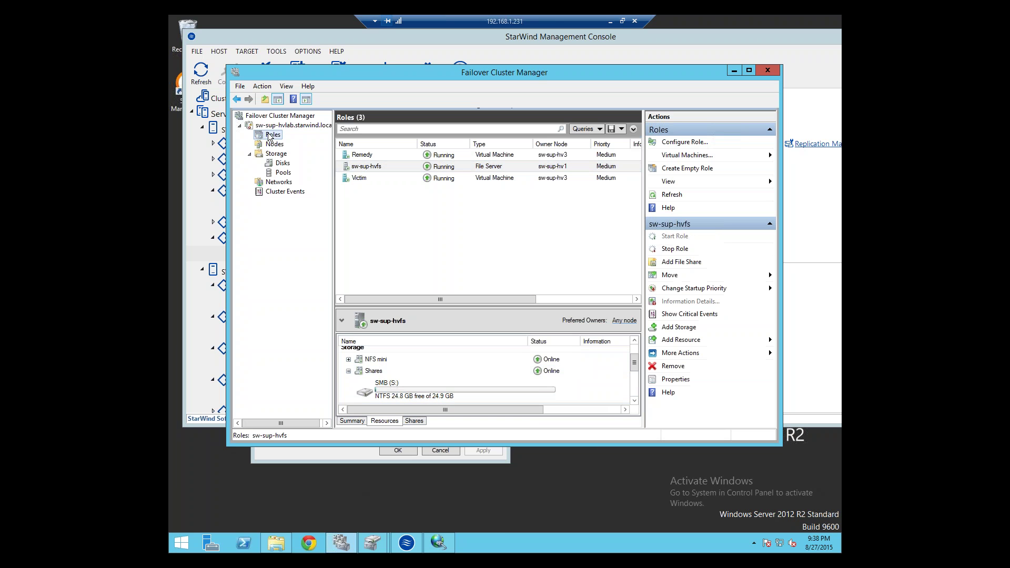
- Check the cluster disks' role assignments and expand the 123456 disk in the sw-sup-hvfs role to inspect its volume
{"action": "left_click", "coordinate": [271, 163]}
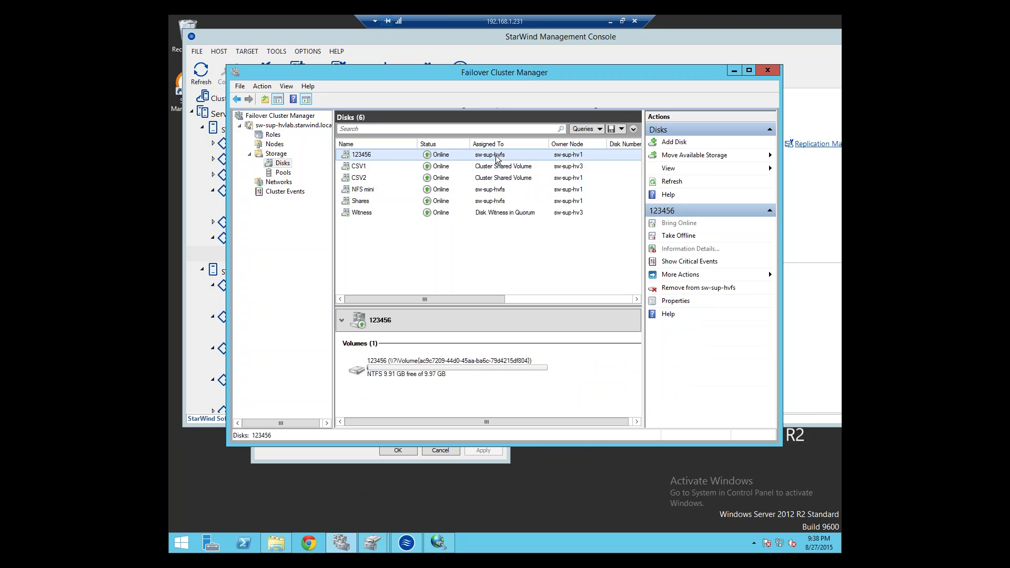
{"action": "left_click", "coordinate": [273, 135]}
{"action": "left_click_drag", "start_coordinate": [634, 362], "coordinate": [629, 378]}
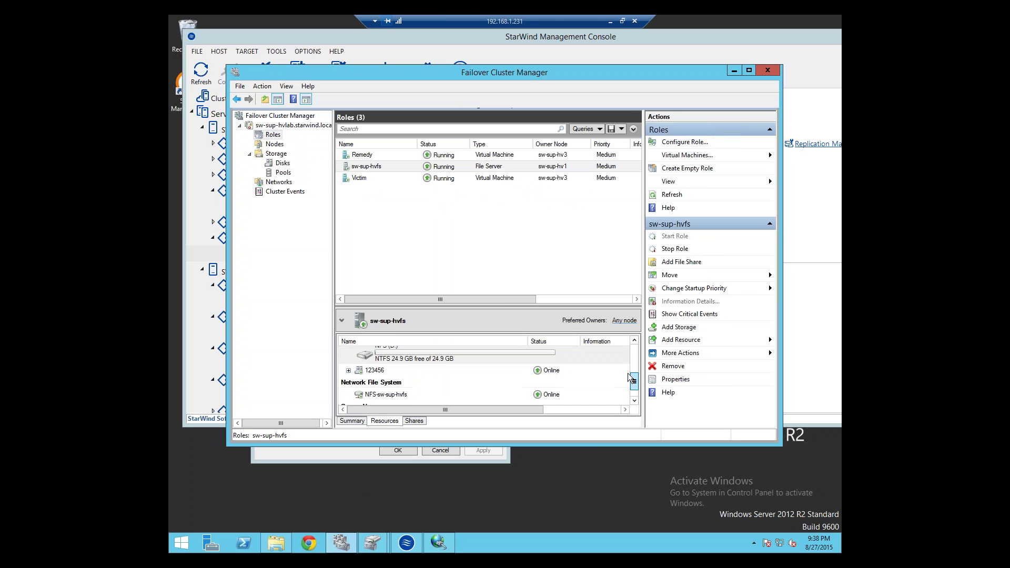
{"action": "left_click", "coordinate": [348, 371]}
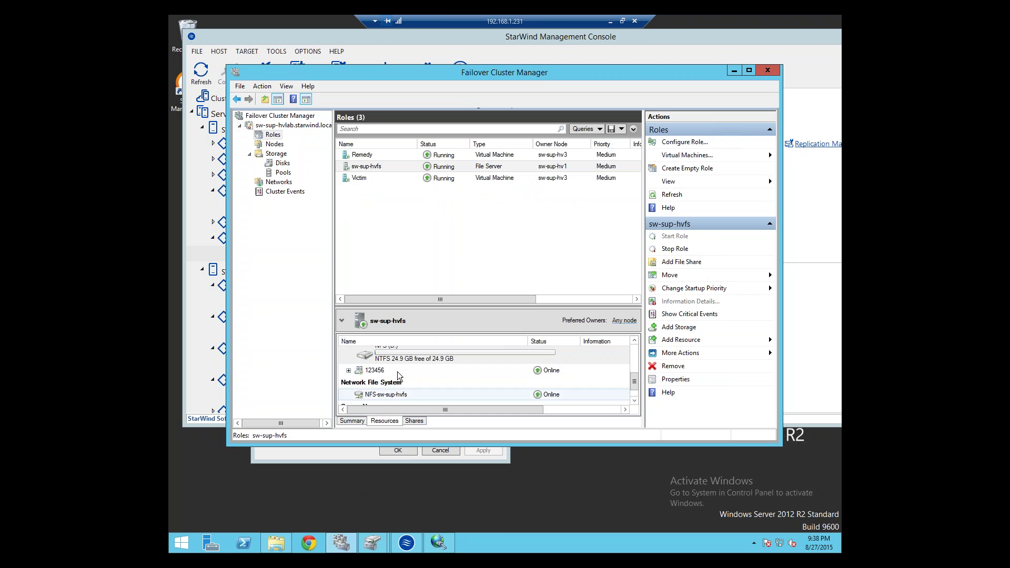
{"action": "left_click", "coordinate": [348, 370]}
{"action": "left_click", "coordinate": [443, 394]}
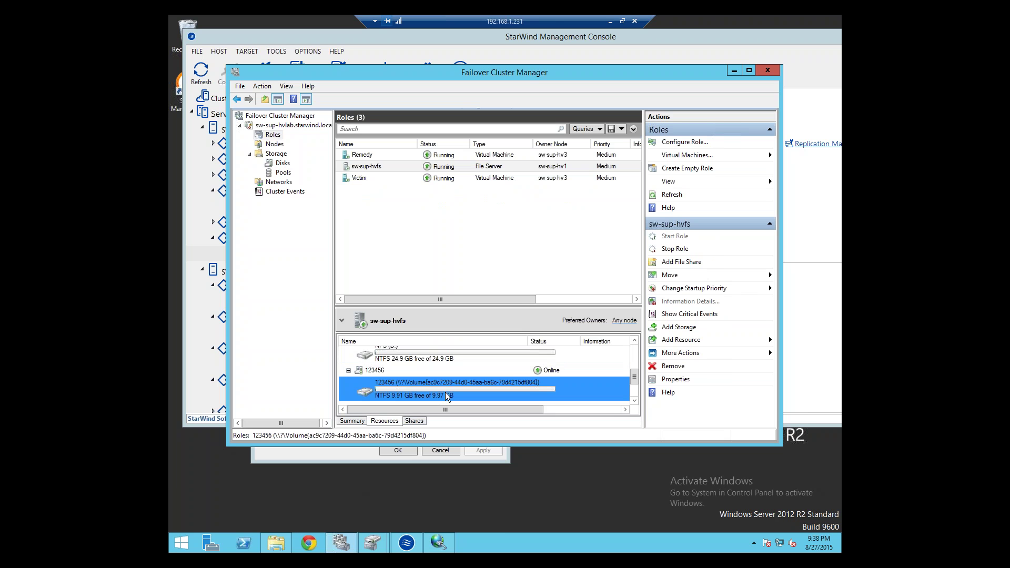
{"action": "mouse_move", "coordinate": [634, 377]}
{"action": "left_mouse_down"}
{"action": "mouse_move", "coordinate": [636, 388]}
{"action": "mouse_move", "coordinate": [636, 362]}
{"action": "mouse_move", "coordinate": [635, 382]}
{"action": "left_mouse_up"}
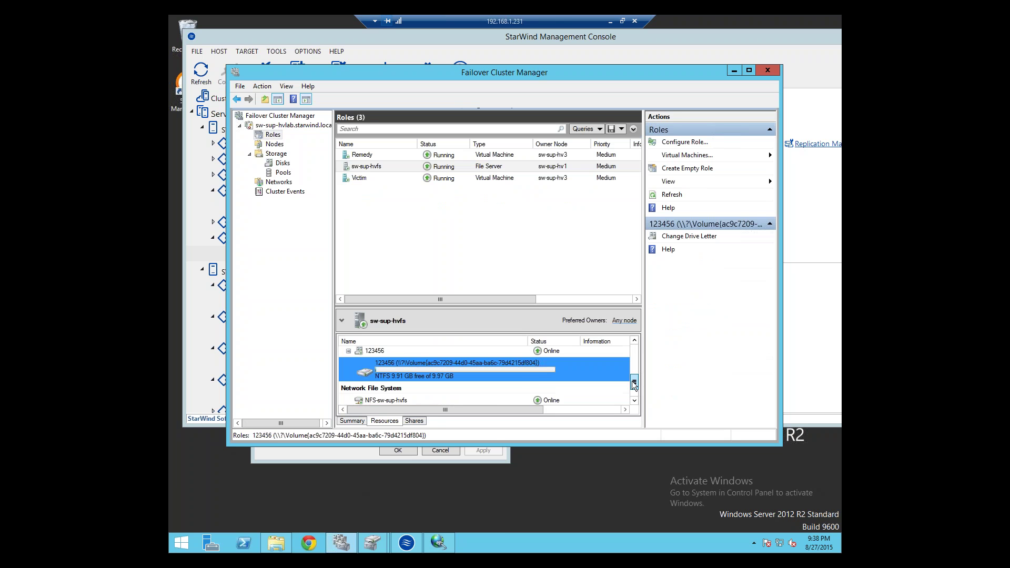
- Review the 123456 disk's general properties, dependencies, policies, advanced policies and shadow copies without changing them
{"action": "right_click", "coordinate": [378, 352]}
{"action": "left_click", "coordinate": [406, 439]}
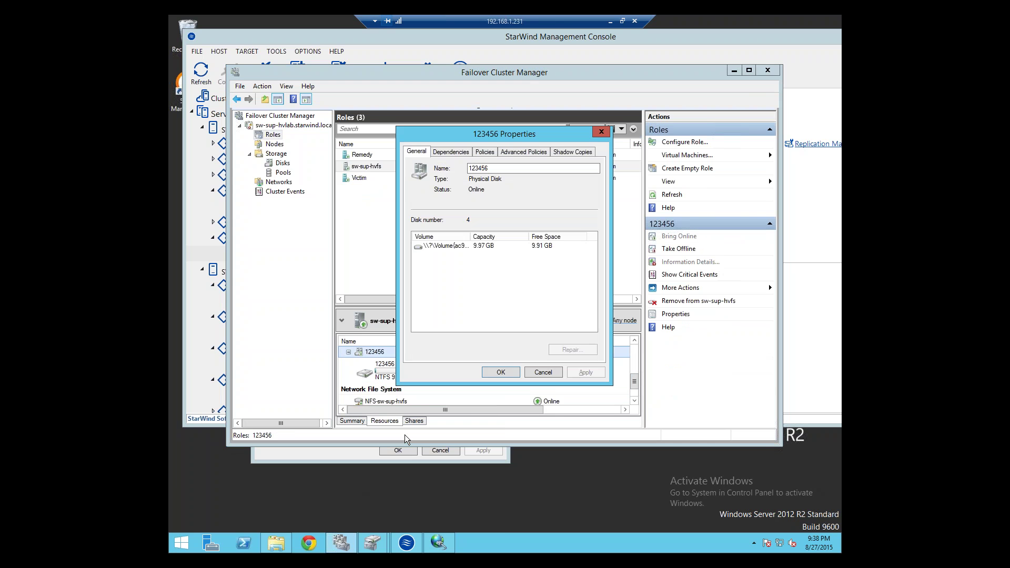
{"action": "left_click", "coordinate": [460, 149]}
{"action": "left_click", "coordinate": [484, 151]}
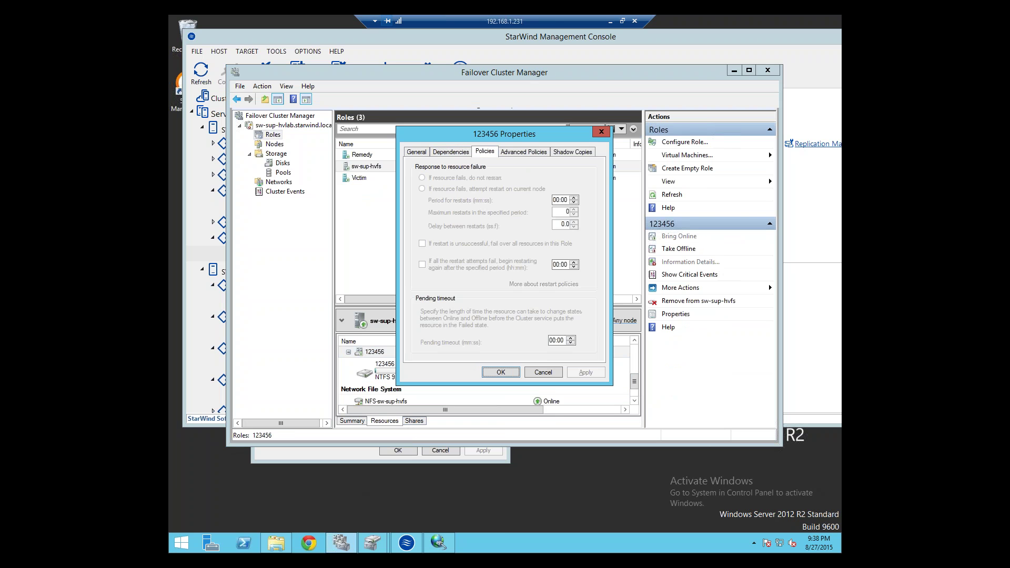
{"action": "left_click", "coordinate": [525, 152]}
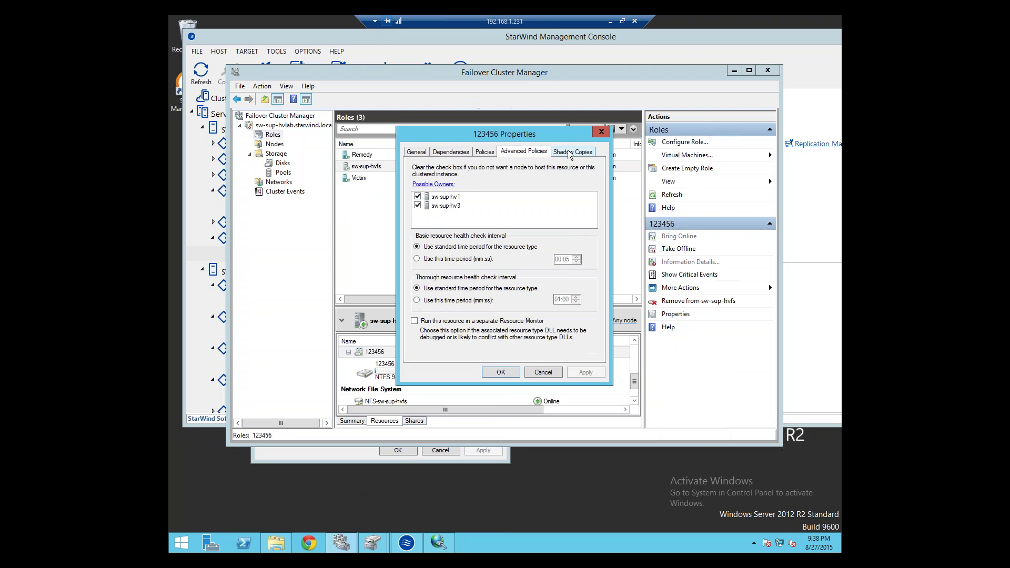
{"action": "left_click", "coordinate": [572, 152]}
{"action": "left_click", "coordinate": [416, 152]}
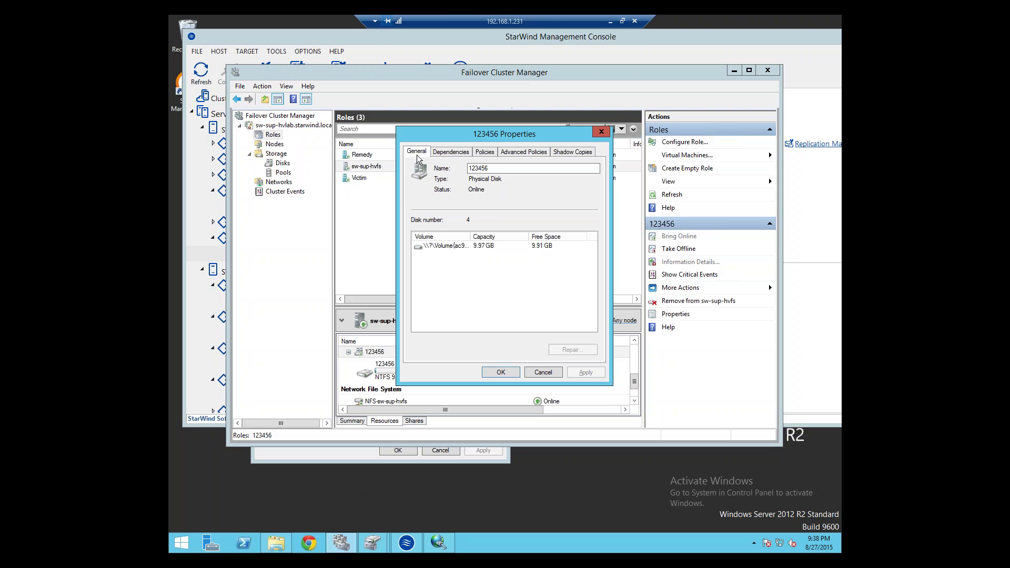
{"action": "left_click", "coordinate": [464, 246]}
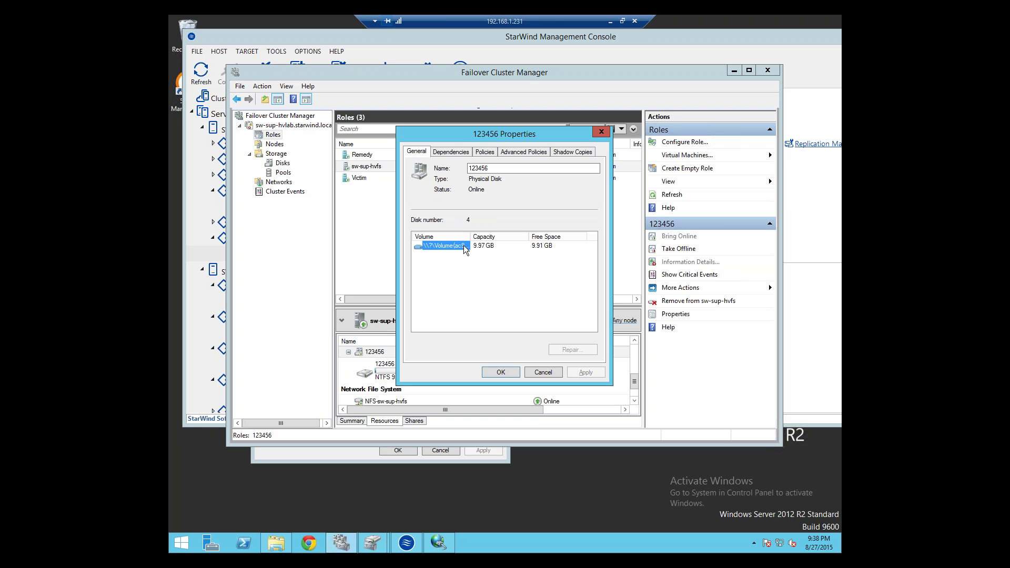
{"action": "double_click", "coordinate": [495, 169]}
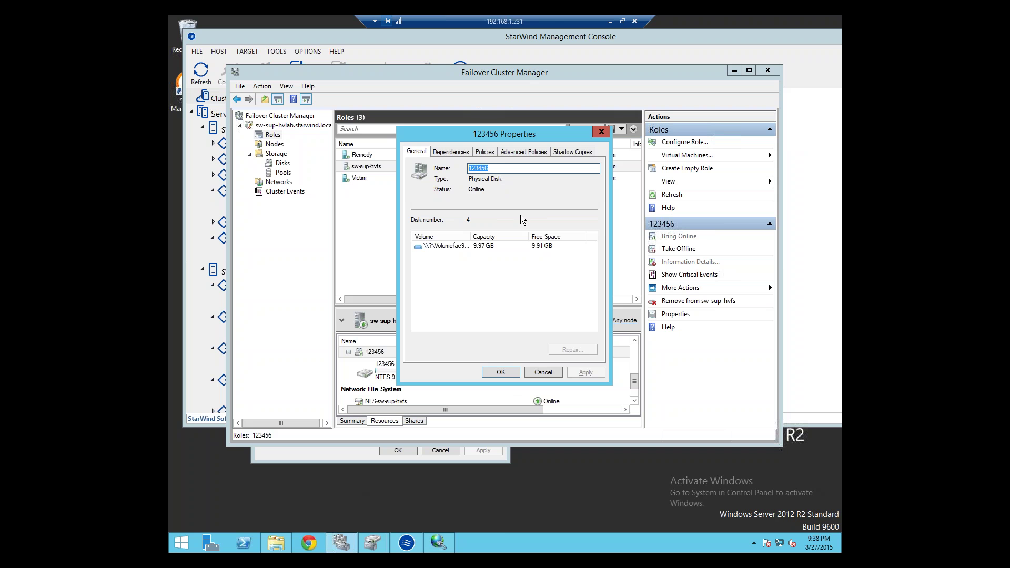
{"action": "left_click", "coordinate": [534, 372]}
- Assign drive letter G: to the volume on the 123456 disk of the sw-sup-hvfs role
{"action": "scroll", "coordinate": [553, 374], "scroll_direction": "up", "scroll_amount": 1}
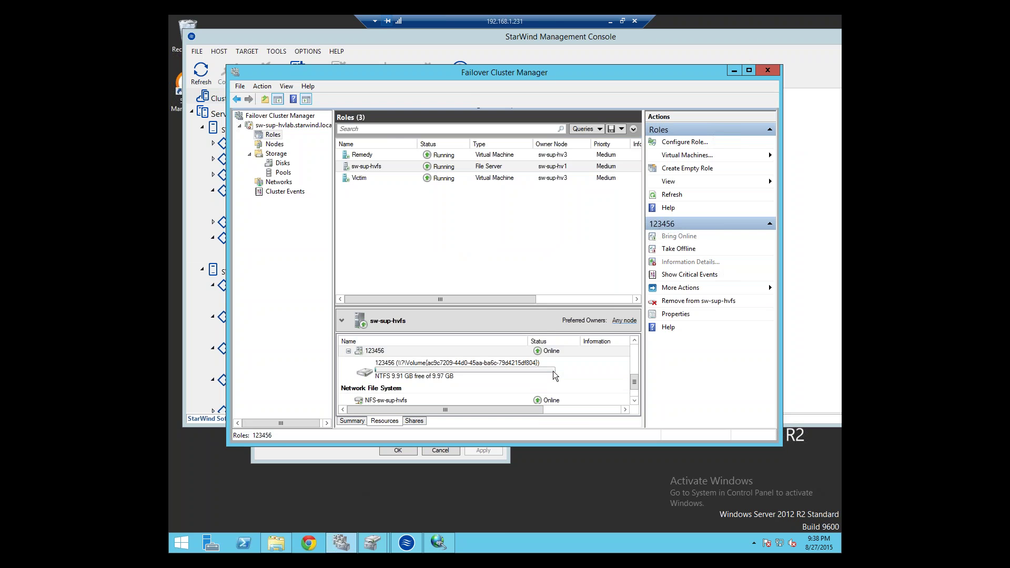
{"action": "right_click", "coordinate": [443, 374]}
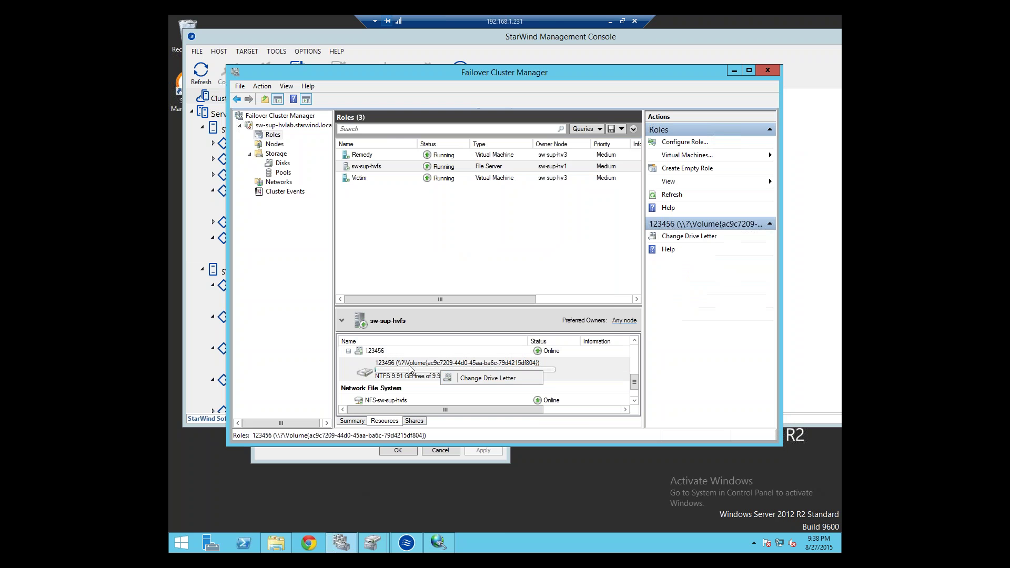
{"action": "left_click", "coordinate": [441, 377]}
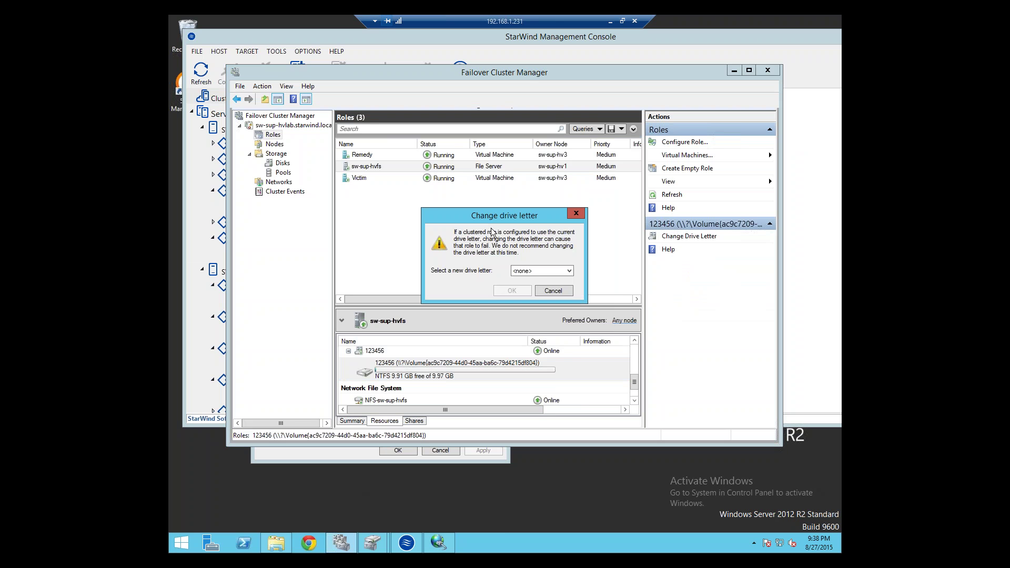
{"action": "left_click", "coordinate": [532, 269]}
{"action": "left_click", "coordinate": [530, 288]}
{"action": "left_click", "coordinate": [509, 291]}
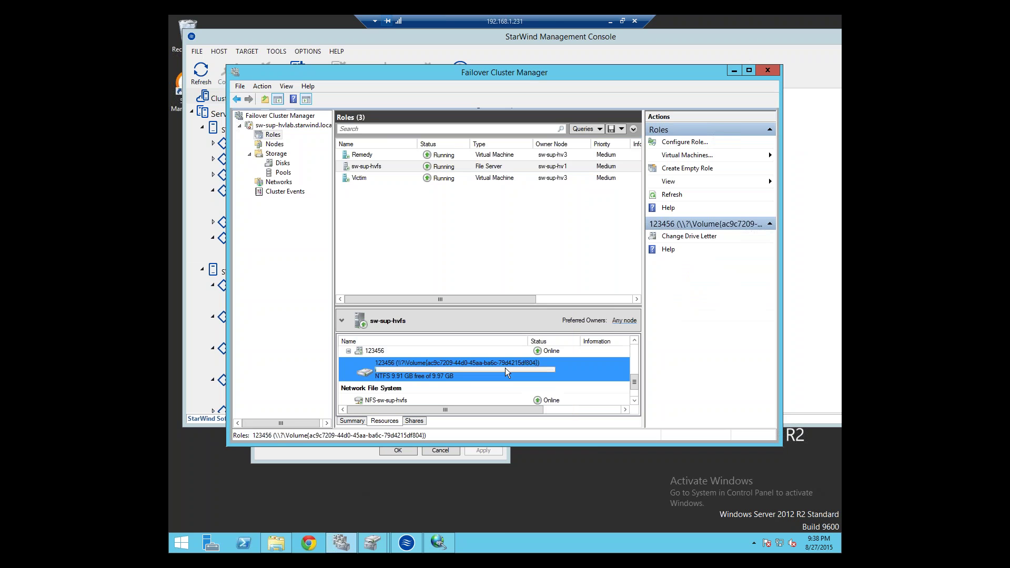
{"action": "left_click", "coordinate": [431, 374]}
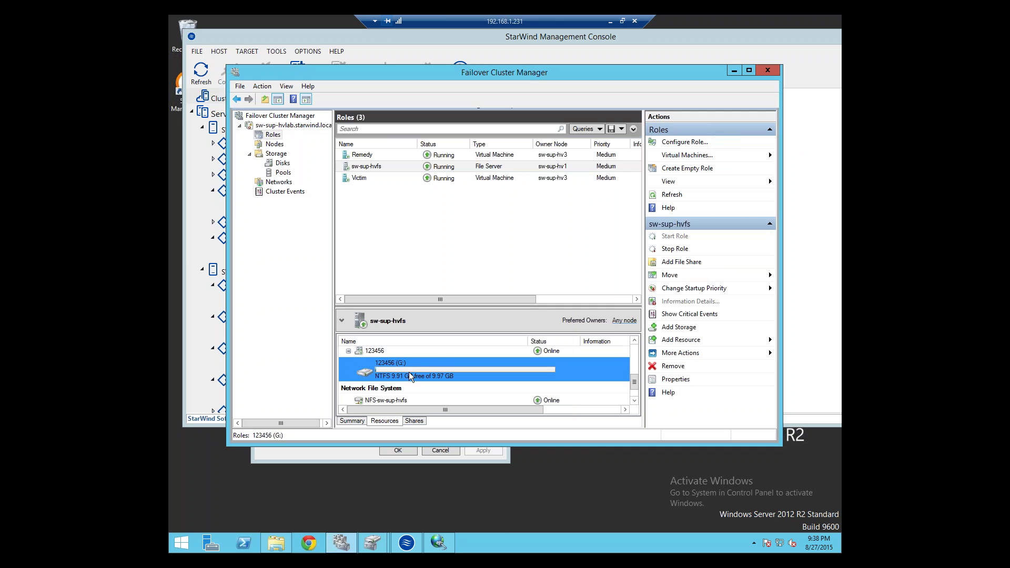
- Try to open the \\sw-sup-hvfs\G$ share in File Explorer and close the window again
{"action": "mouse_move", "coordinate": [634, 388]}
{"action": "left_mouse_down"}
{"action": "mouse_move", "coordinate": [634, 354]}
{"action": "mouse_move", "coordinate": [630, 380]}
{"action": "left_mouse_up"}
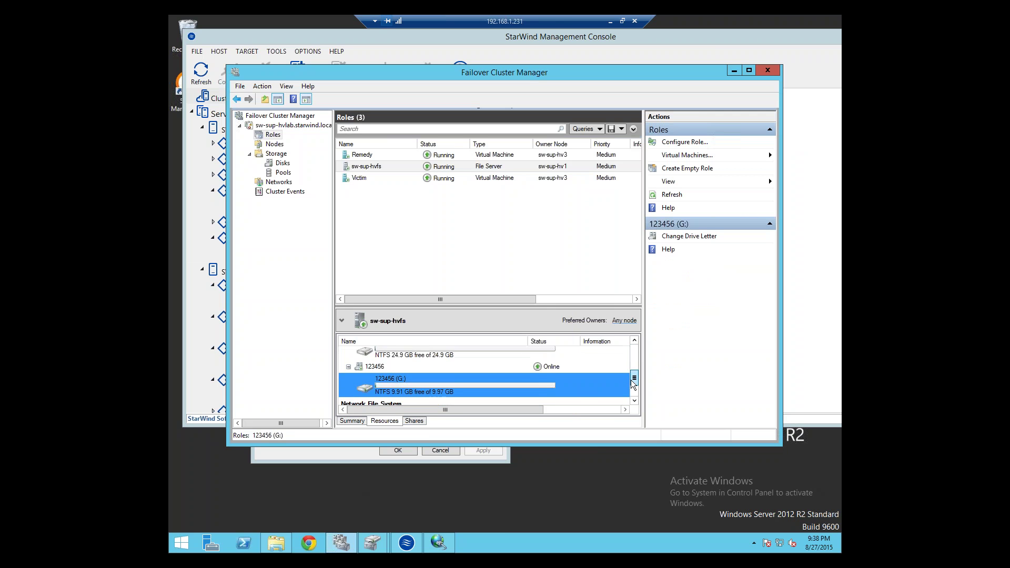
{"action": "left_click", "coordinate": [273, 541]}
{"action": "left_click", "coordinate": [383, 149]}
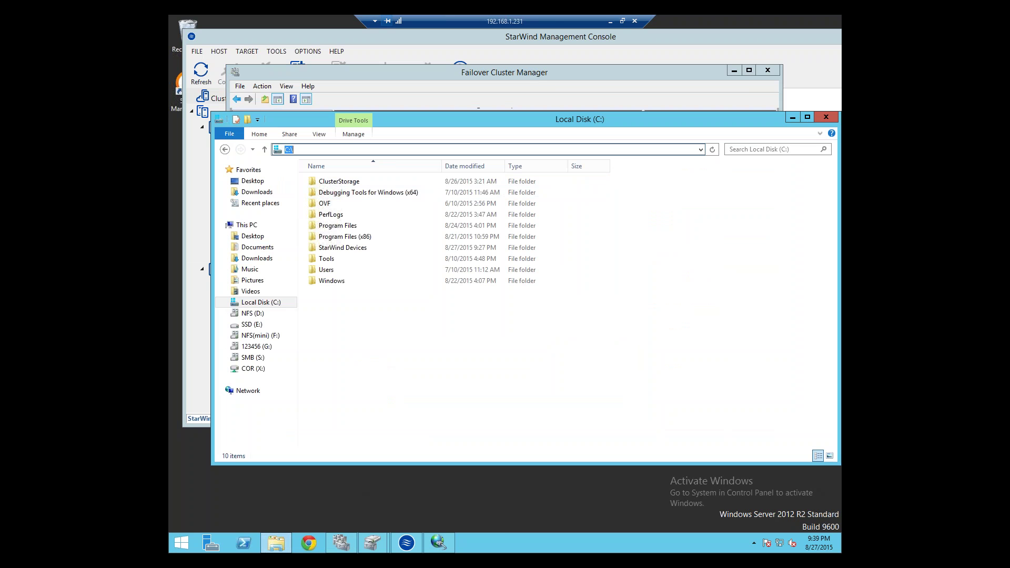
{"action": "type", "text": "\\\\"}
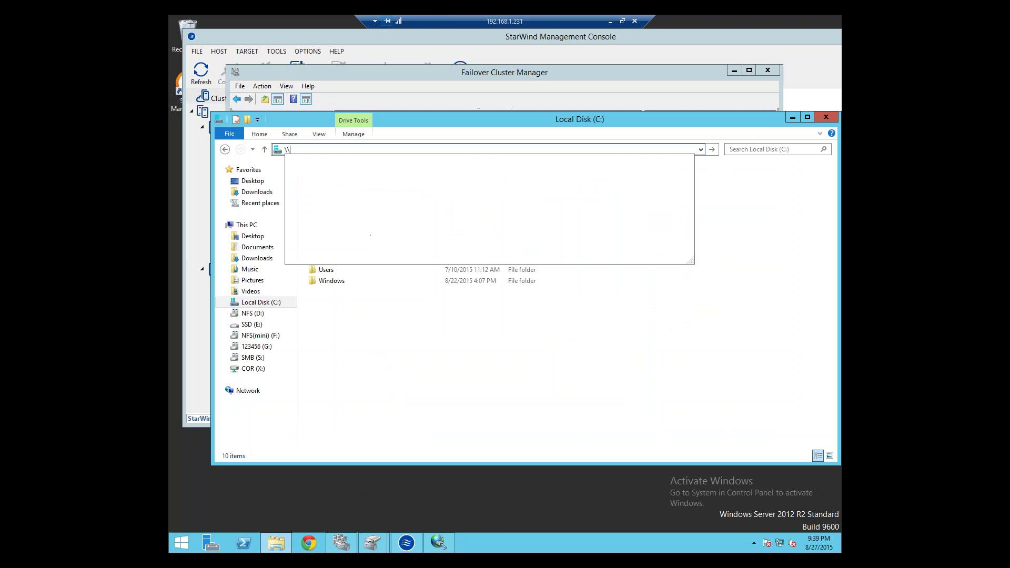
{"action": "type", "text": "sw-sup-hvfs\\G$"}
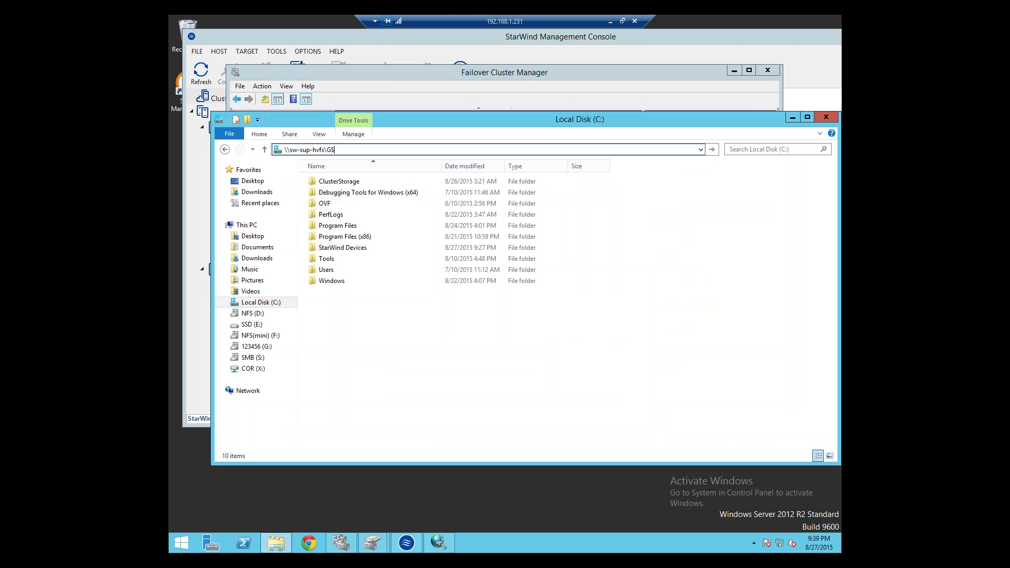
{"action": "key", "text": "Return"}
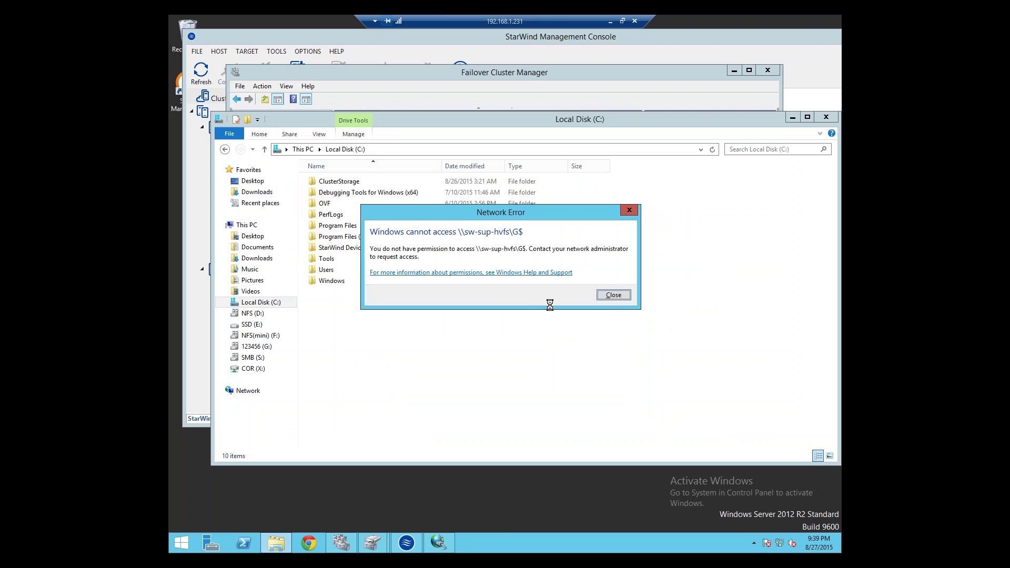
{"action": "left_click", "coordinate": [613, 294]}
{"action": "left_click", "coordinate": [825, 117]}
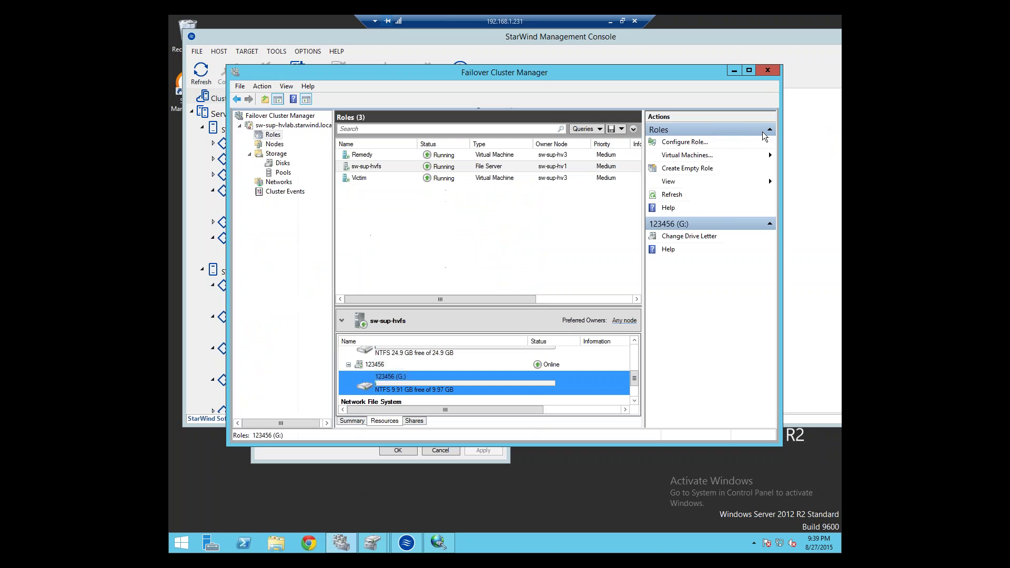
{"action": "left_click", "coordinate": [371, 166]}
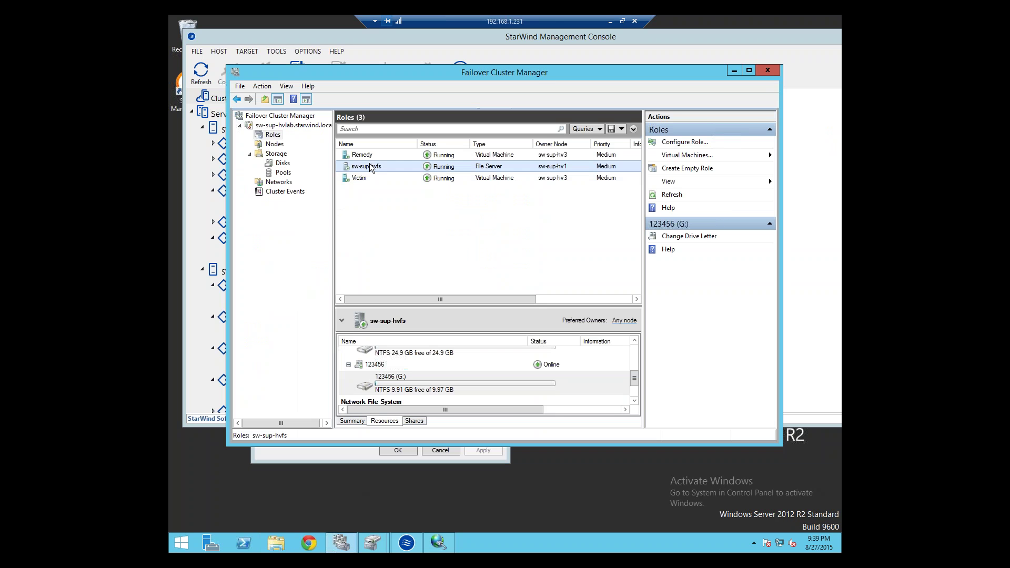
{"action": "right_click", "coordinate": [370, 166]}
{"action": "left_click", "coordinate": [409, 197]}
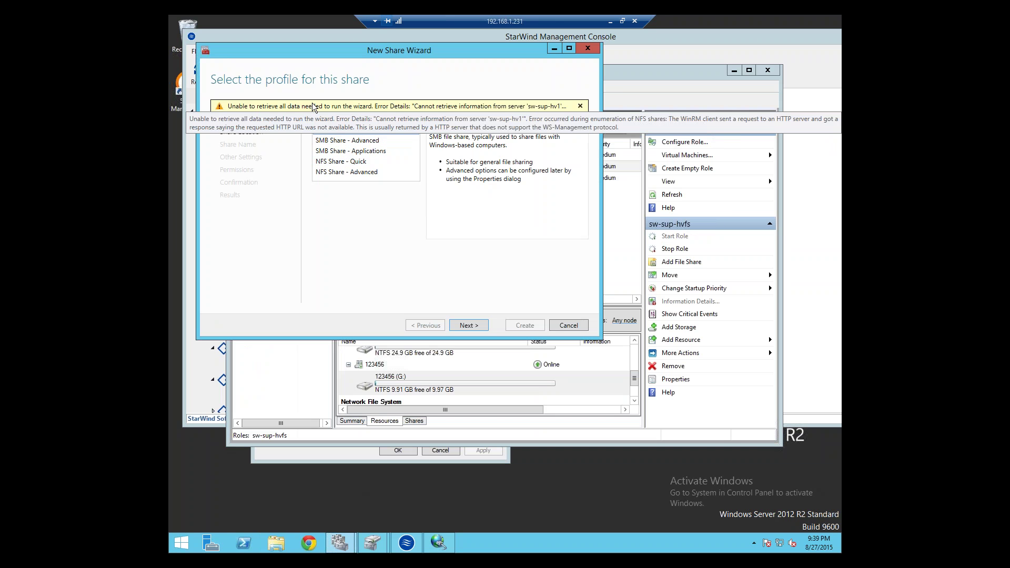
{"action": "left_click", "coordinate": [350, 151]}
{"action": "left_click", "coordinate": [351, 131]}
{"action": "left_click", "coordinate": [472, 324]}
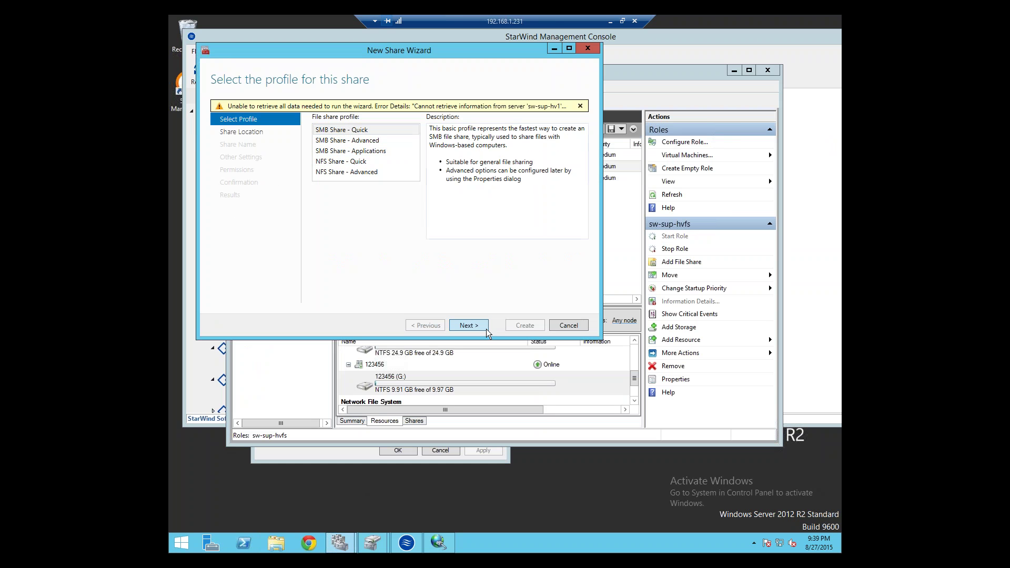
{"action": "left_click", "coordinate": [585, 330]}
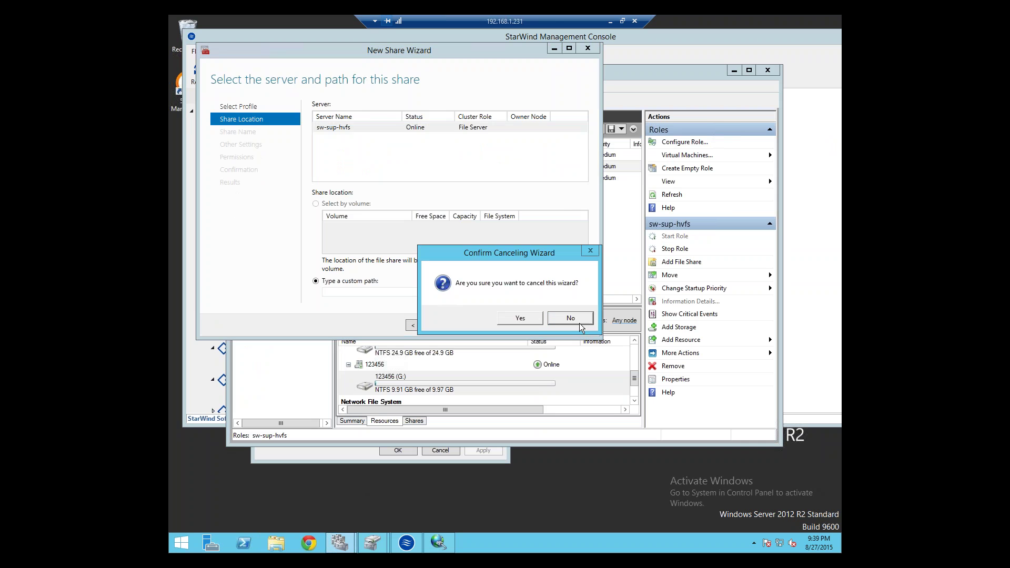
{"action": "left_click", "coordinate": [530, 316]}
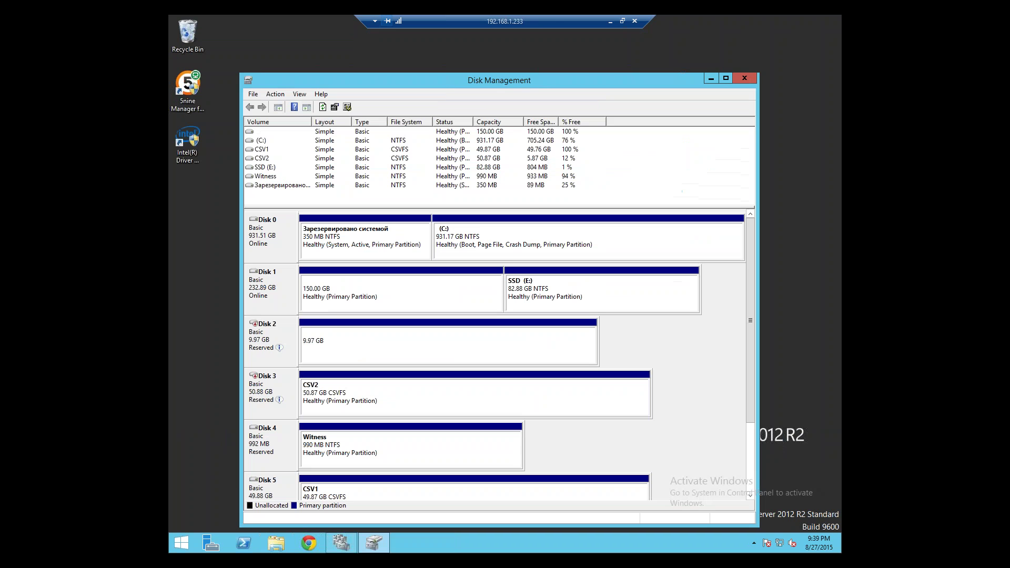
- Switch to Failover Cluster Manager on the 192.168.1.233 server and select the G$ share of the sw-sup-hvfs role
{"action": "right_click", "coordinate": [264, 325]}
{"action": "right_click", "coordinate": [826, 150]}
{"action": "left_click", "coordinate": [341, 543]}
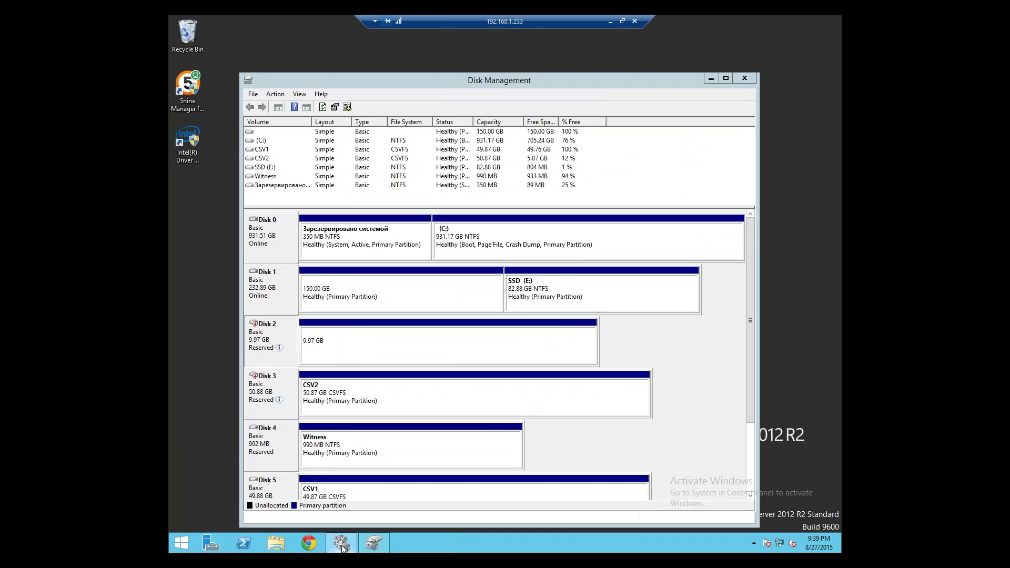
{"action": "right_click", "coordinate": [358, 117]}
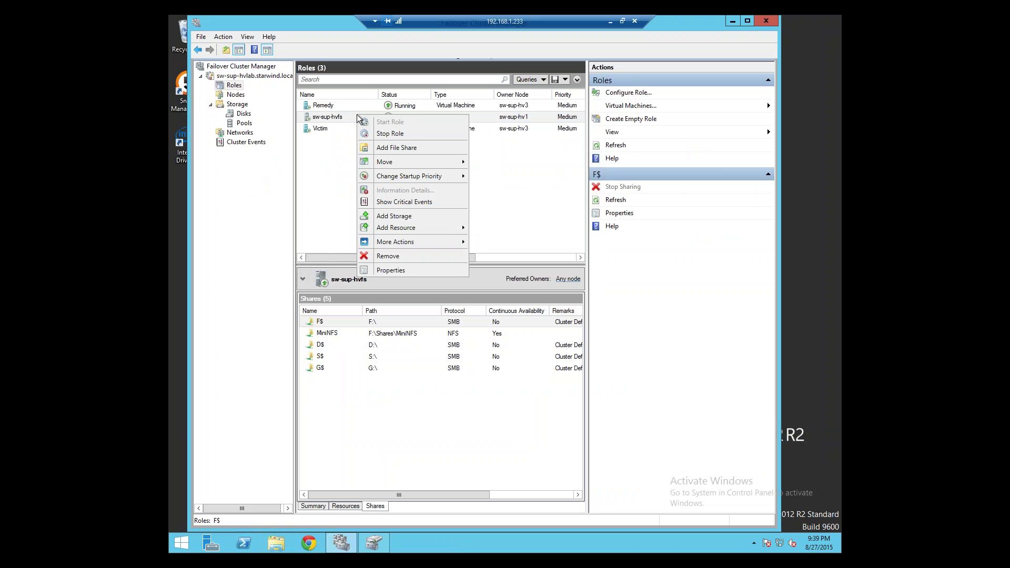
{"action": "left_click", "coordinate": [451, 355]}
{"action": "left_click", "coordinate": [322, 368]}
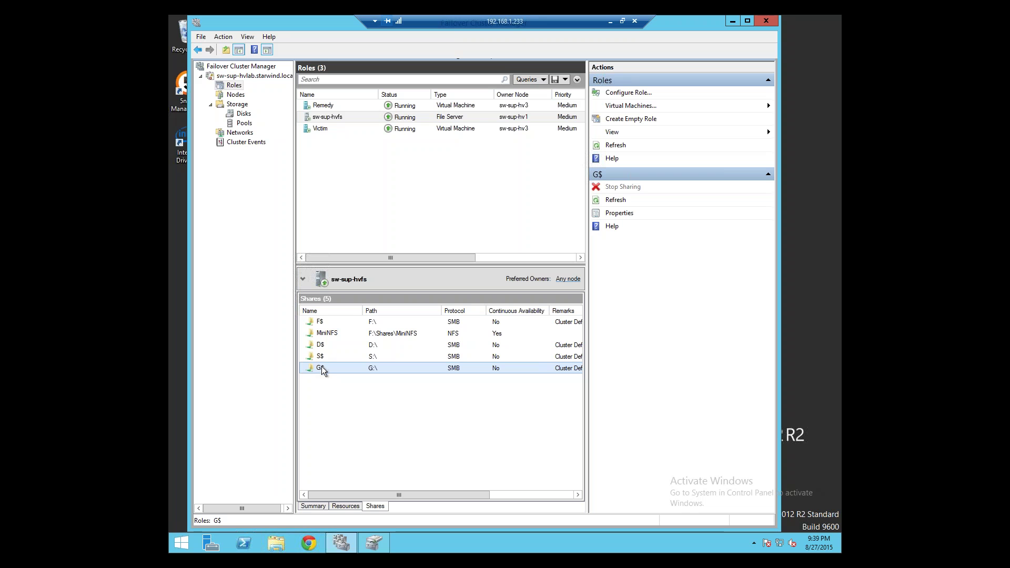
- Open the properties of the G$ share and examine its general information and settings
{"action": "left_click_drag", "start_coordinate": [486, 495], "coordinate": [368, 473]}
{"action": "right_click", "coordinate": [316, 367]}
{"action": "left_click", "coordinate": [343, 402]}
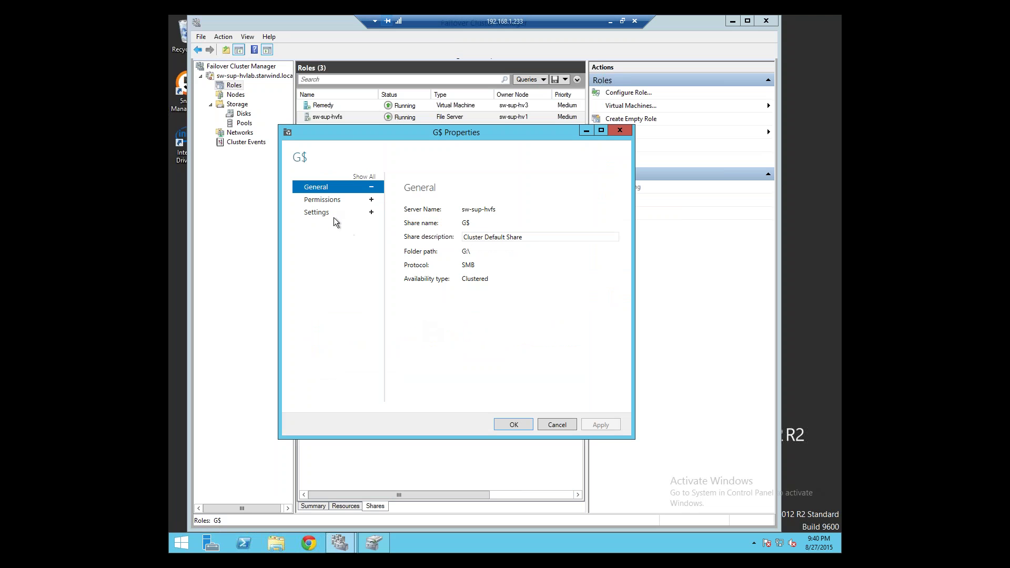
{"action": "left_click", "coordinate": [316, 213]}
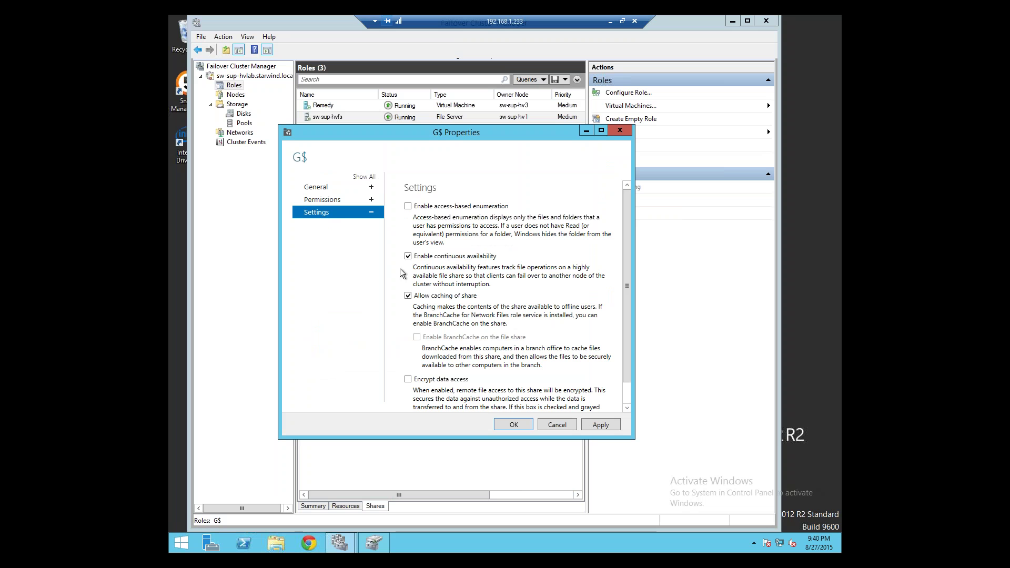
- Grant Everyone full control on the G$ share's folder through its customized permissions and apply the change
{"action": "left_click", "coordinate": [315, 202]}
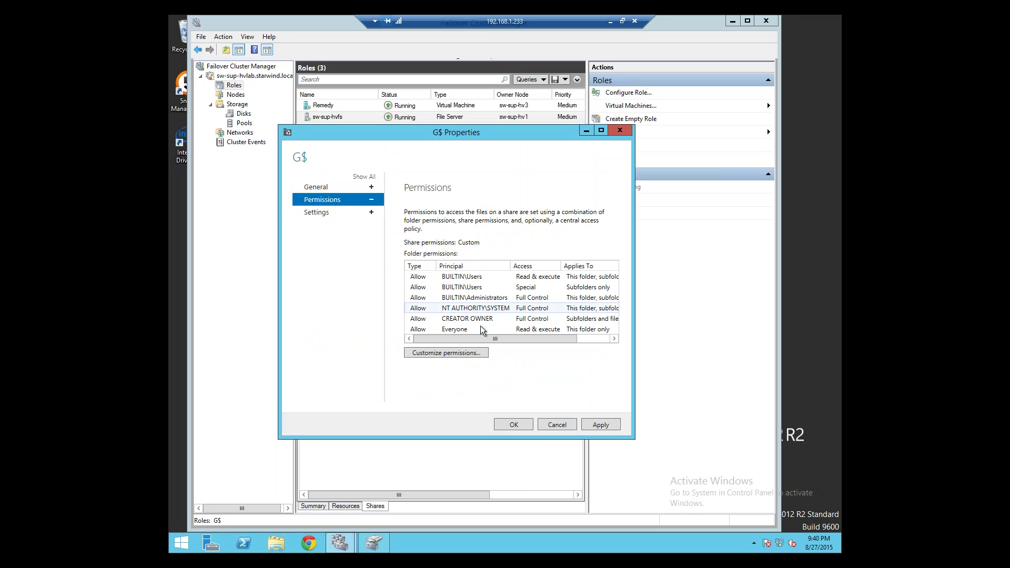
{"action": "left_click", "coordinate": [461, 353]}
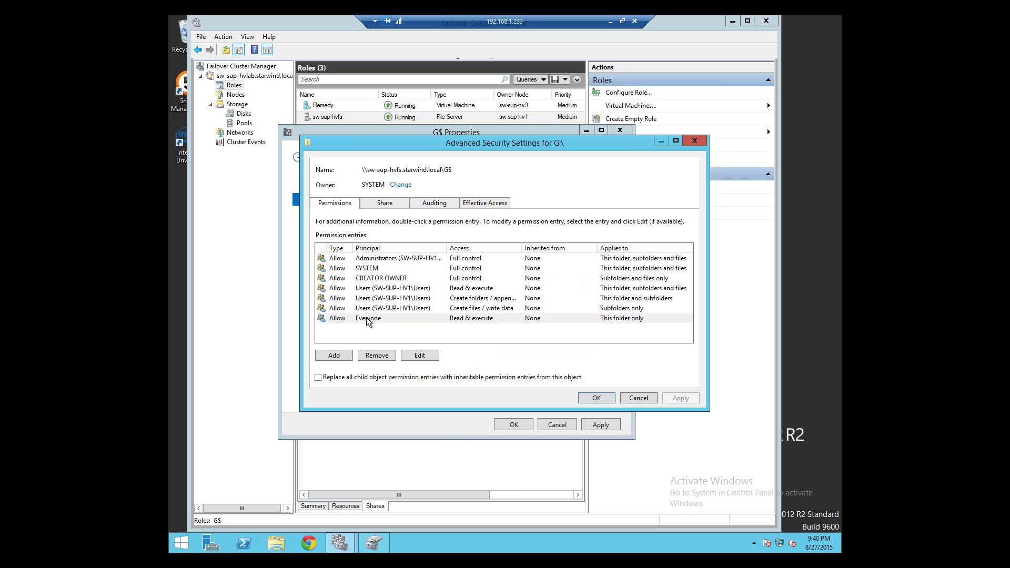
{"action": "left_click", "coordinate": [367, 318]}
{"action": "left_click", "coordinate": [415, 356]}
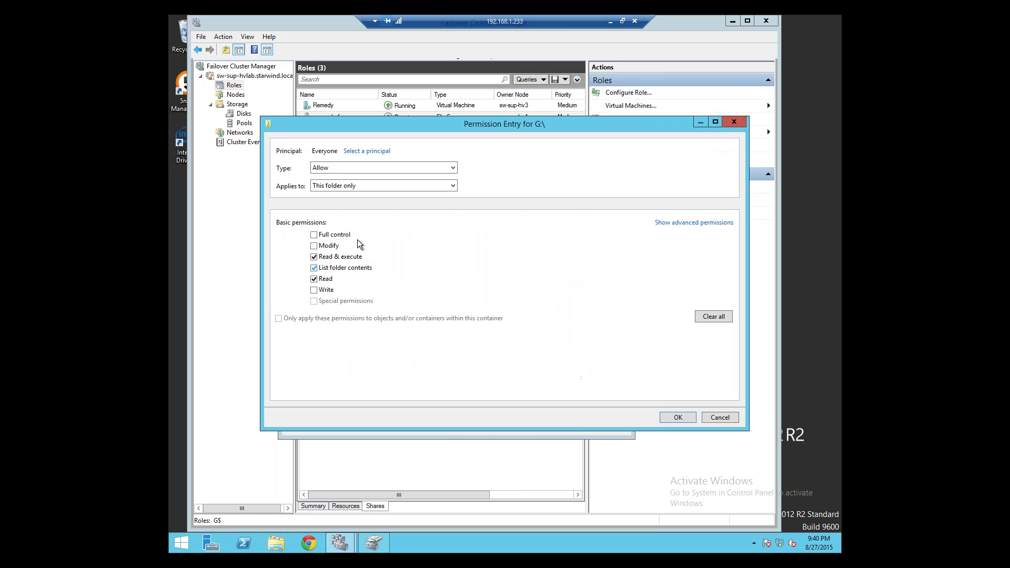
{"action": "left_click", "coordinate": [314, 235]}
{"action": "left_click", "coordinate": [675, 417]}
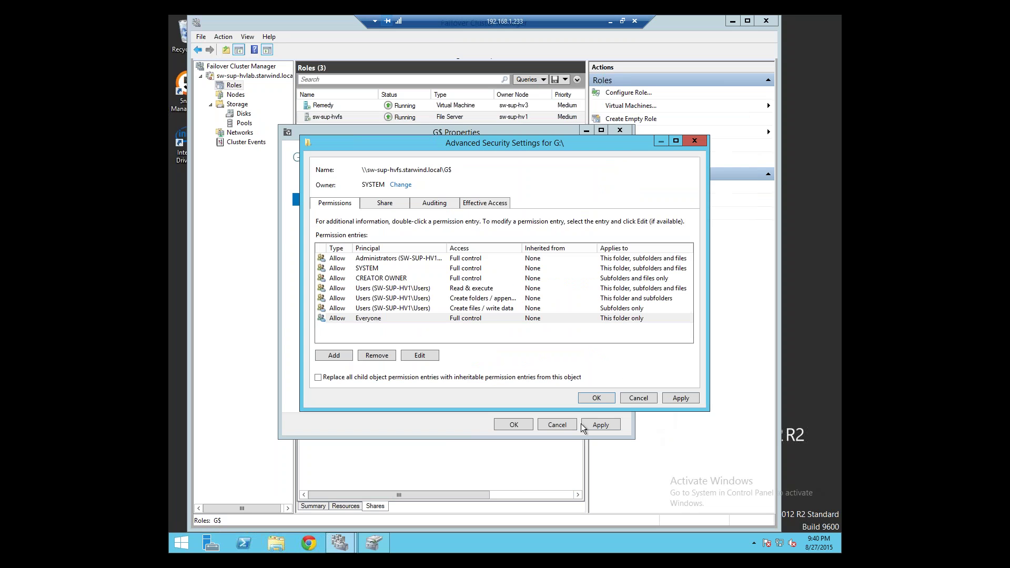
{"action": "left_click", "coordinate": [680, 402]}
{"action": "left_click", "coordinate": [601, 409]}
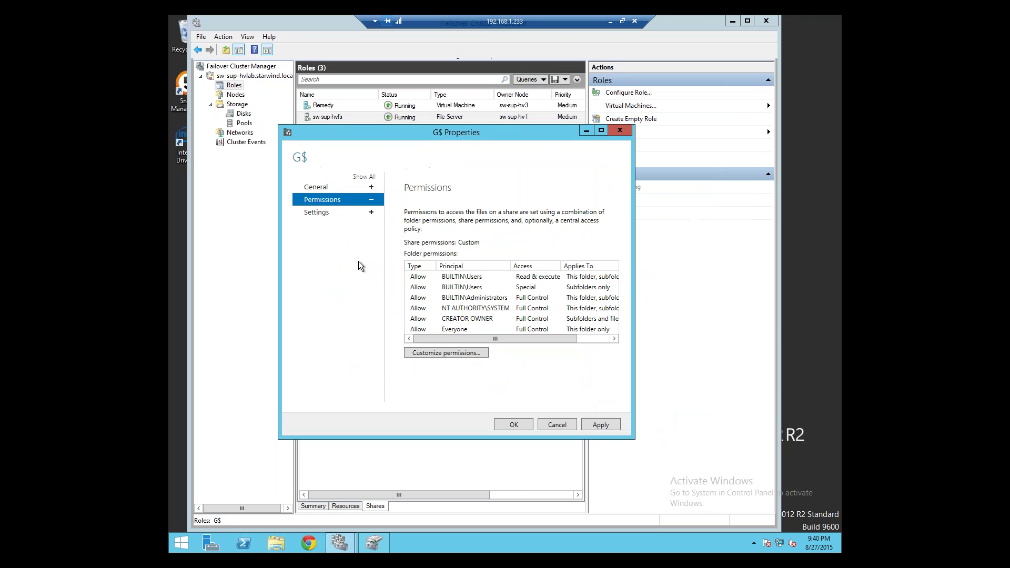
- Recheck the G$ share's general, permissions and settings pages, try to apply the properties, and close them
{"action": "left_click", "coordinate": [330, 188]}
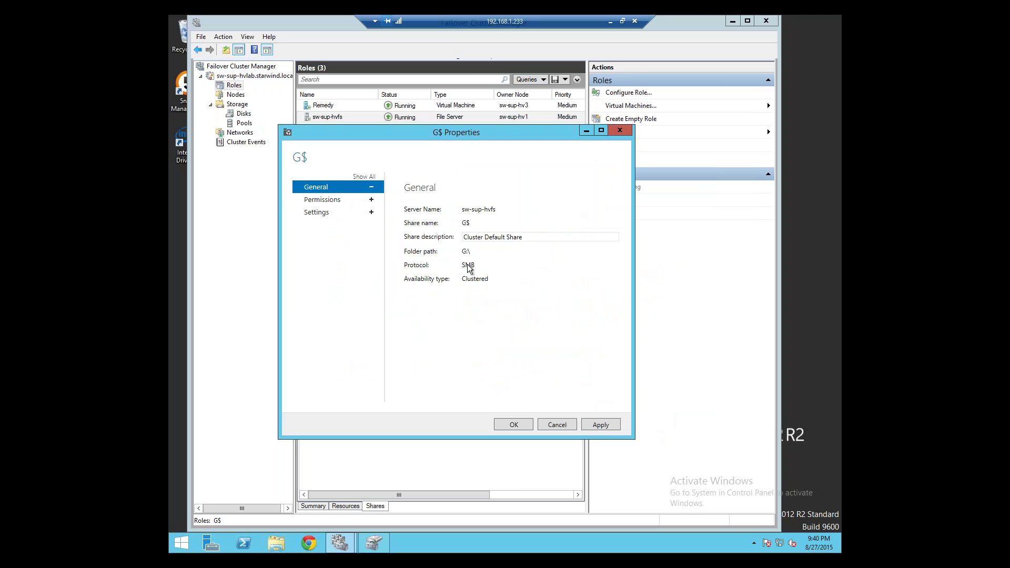
{"action": "left_click", "coordinate": [342, 201]}
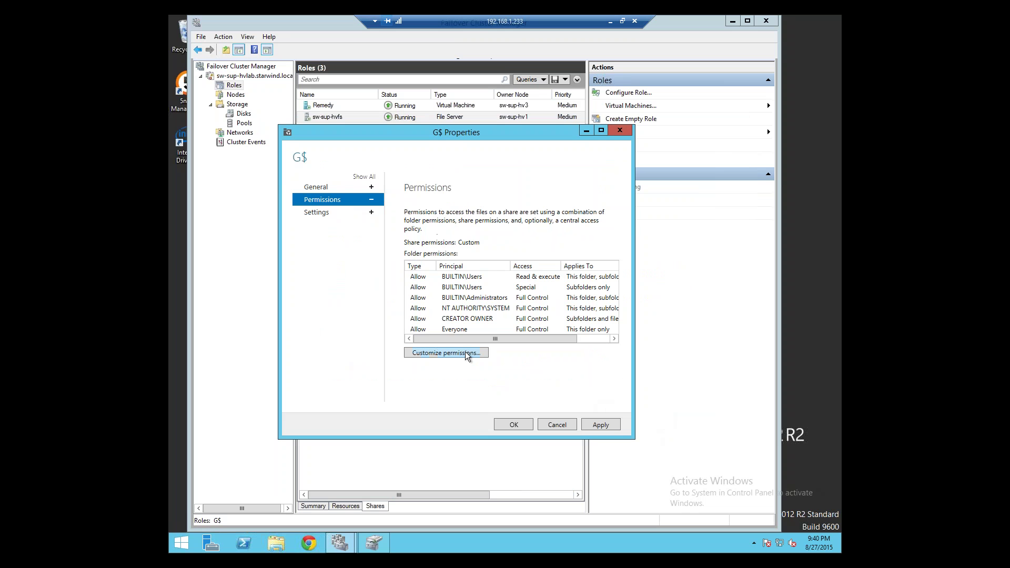
{"action": "left_click", "coordinate": [320, 212]}
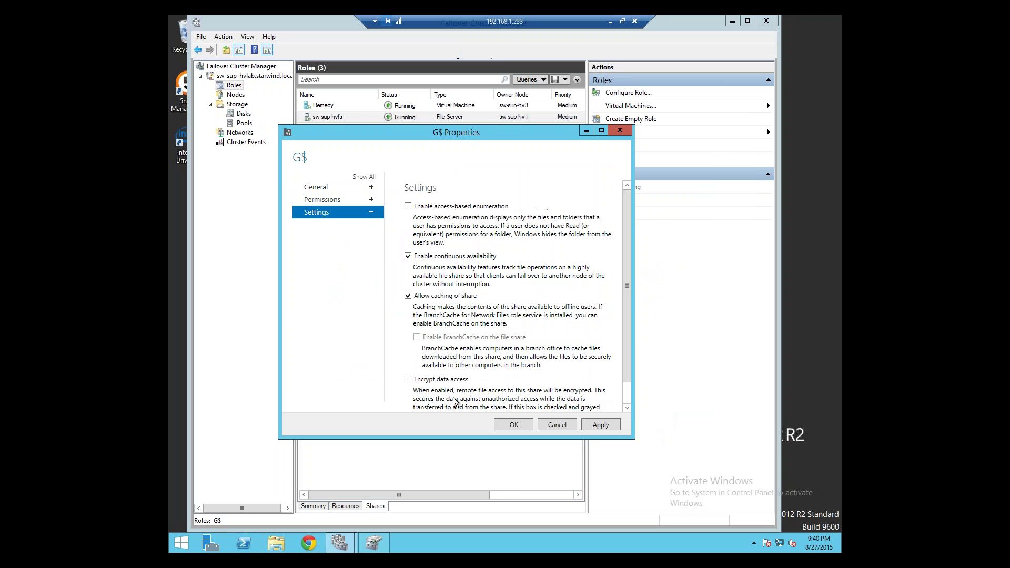
{"action": "left_click", "coordinate": [601, 424]}
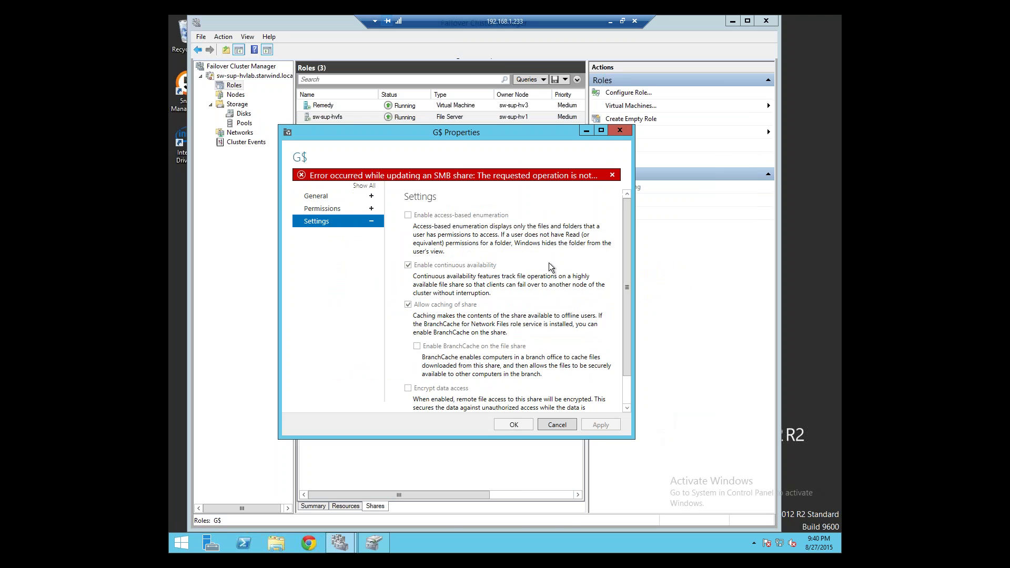
{"action": "left_click", "coordinate": [509, 428]}
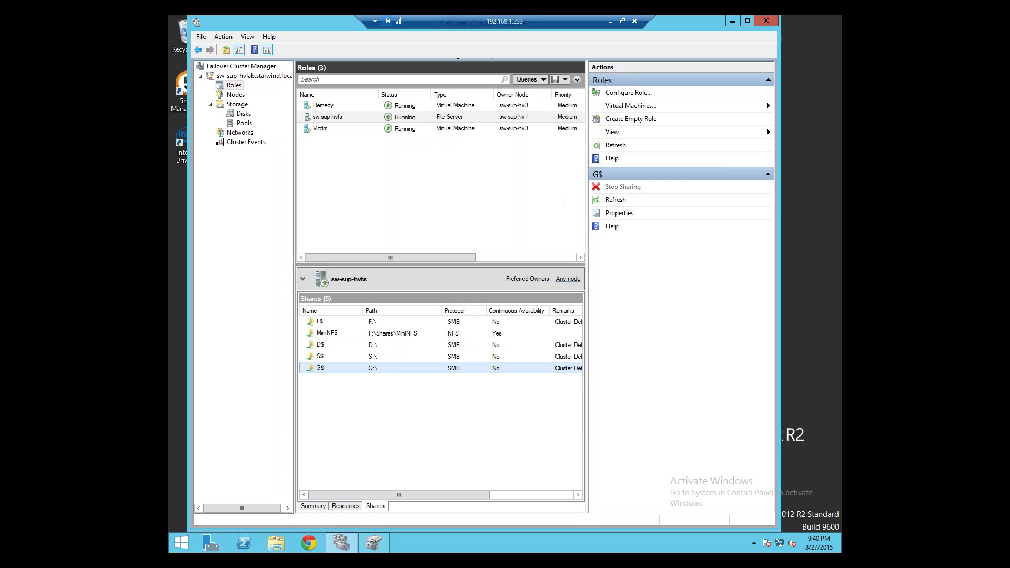
{"action": "right_click", "coordinate": [357, 360]}
{"action": "left_click", "coordinate": [357, 367]}
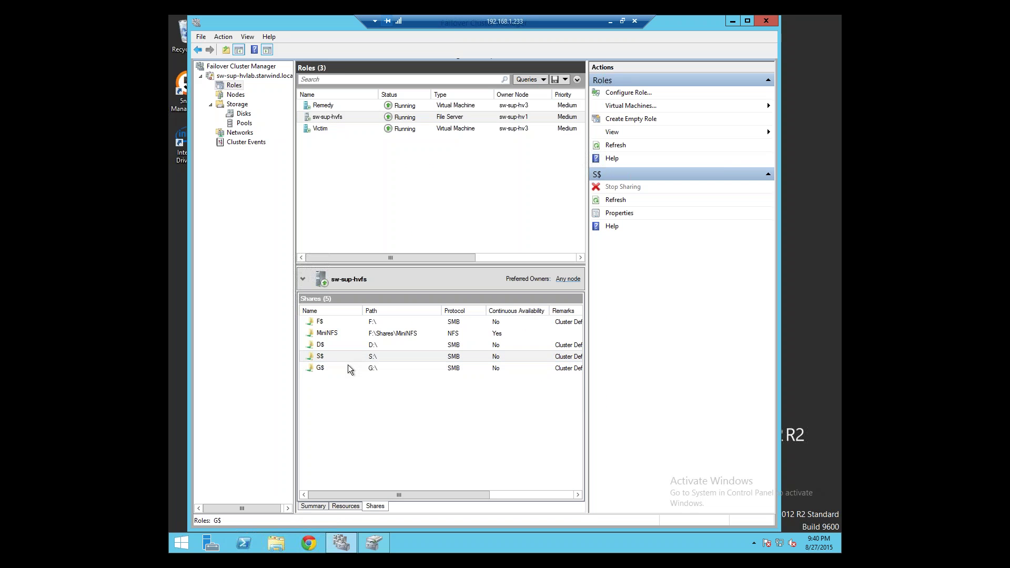
{"action": "right_click", "coordinate": [322, 368]}
{"action": "left_click", "coordinate": [243, 493]}
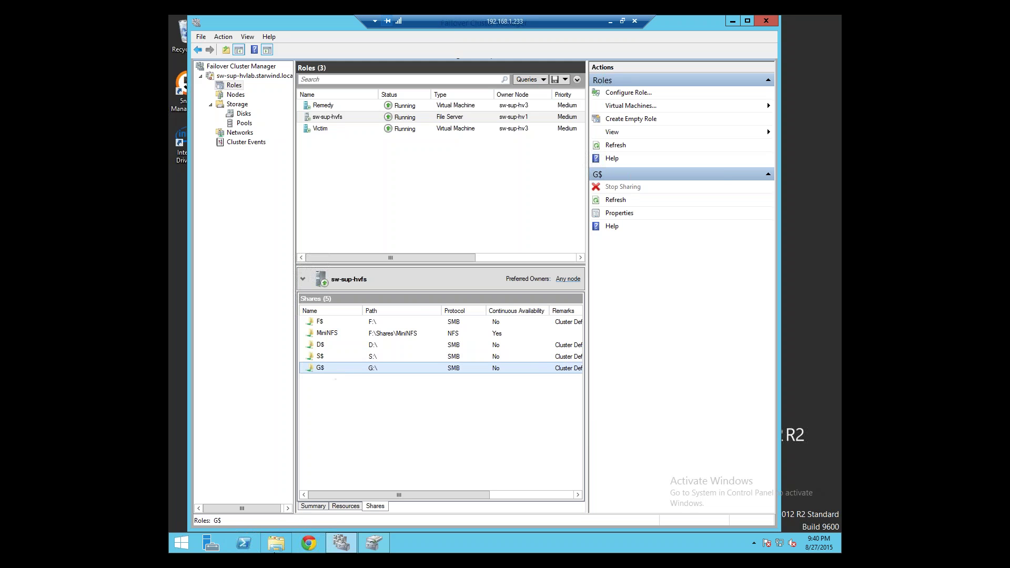
- Open the network path \\sw-sup-hvfs\G$ in File Explorer
{"action": "left_click", "coordinate": [276, 543]}
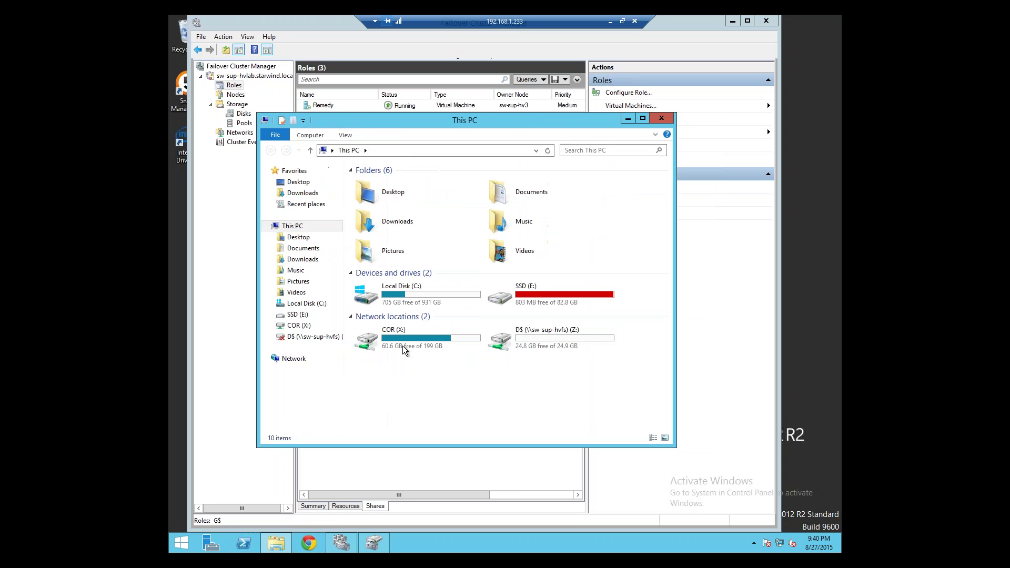
{"action": "left_click", "coordinate": [392, 150]}
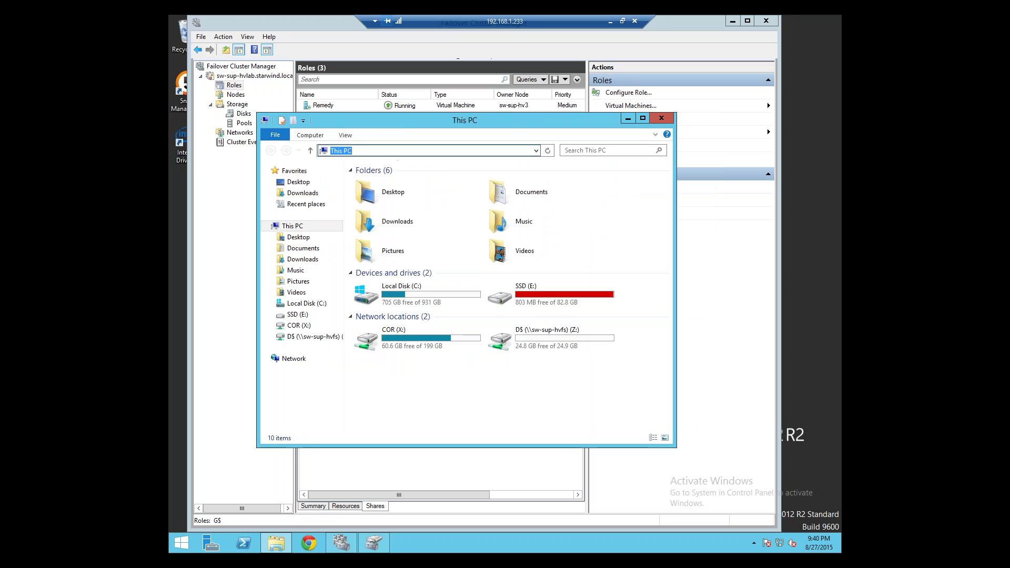
{"action": "type", "text": "\\\\"}
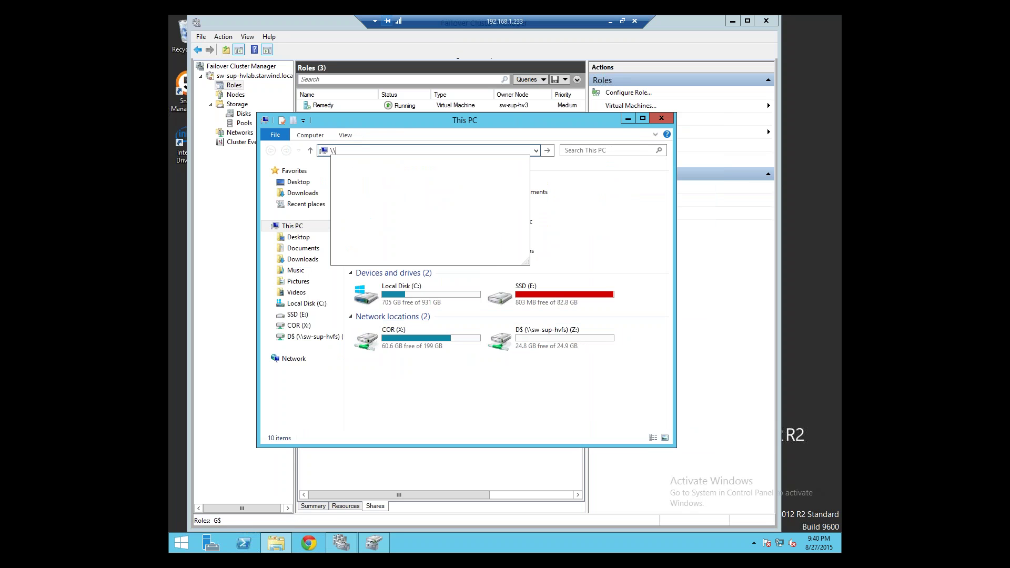
{"action": "type", "text": "sw"}
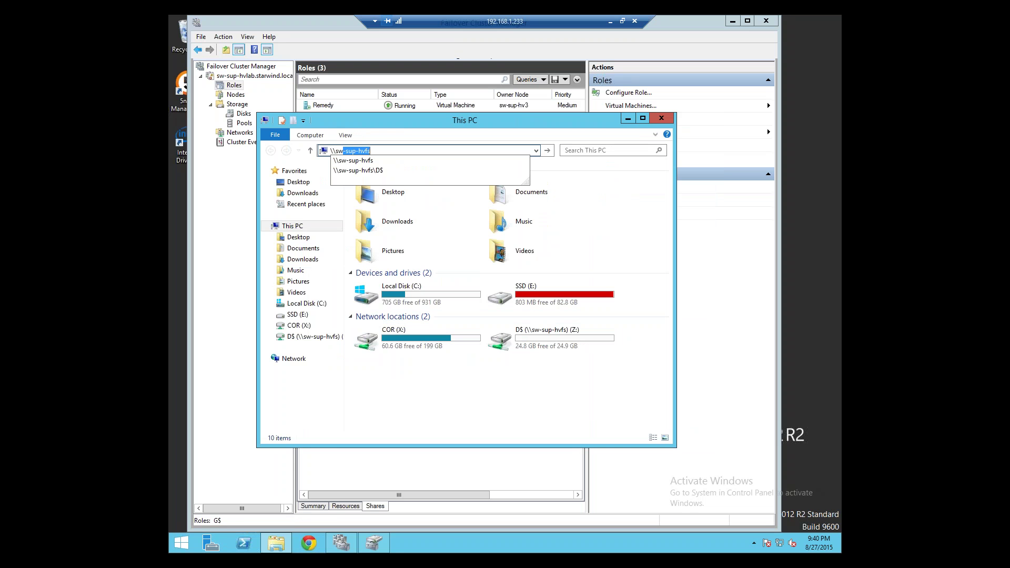
{"action": "key", "text": "End"}
{"action": "type", "text": "\\G"}
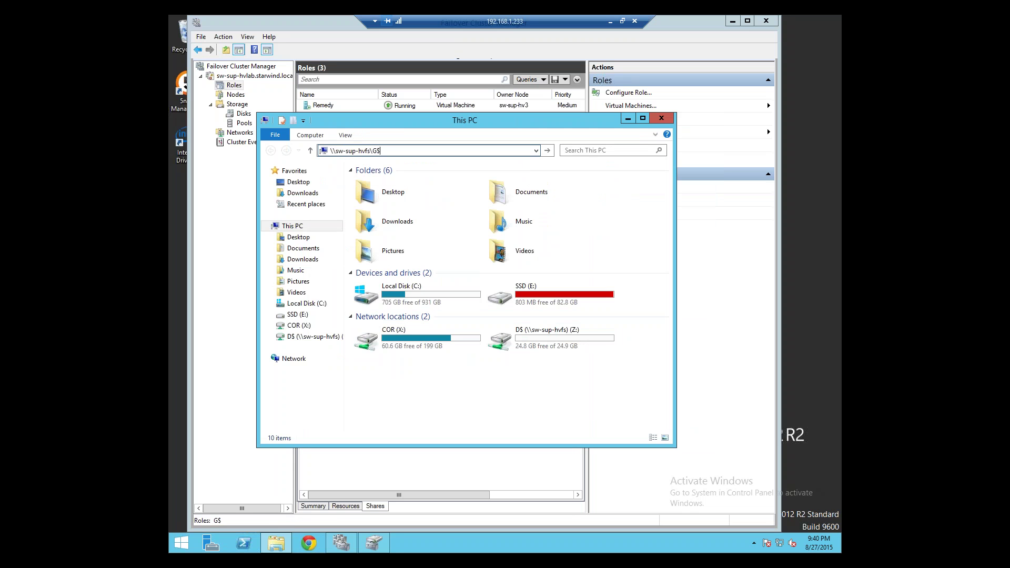
{"action": "key", "text": "Return"}
- Create a new folder named asdf in the G$ network share
{"action": "right_click", "coordinate": [428, 203]}
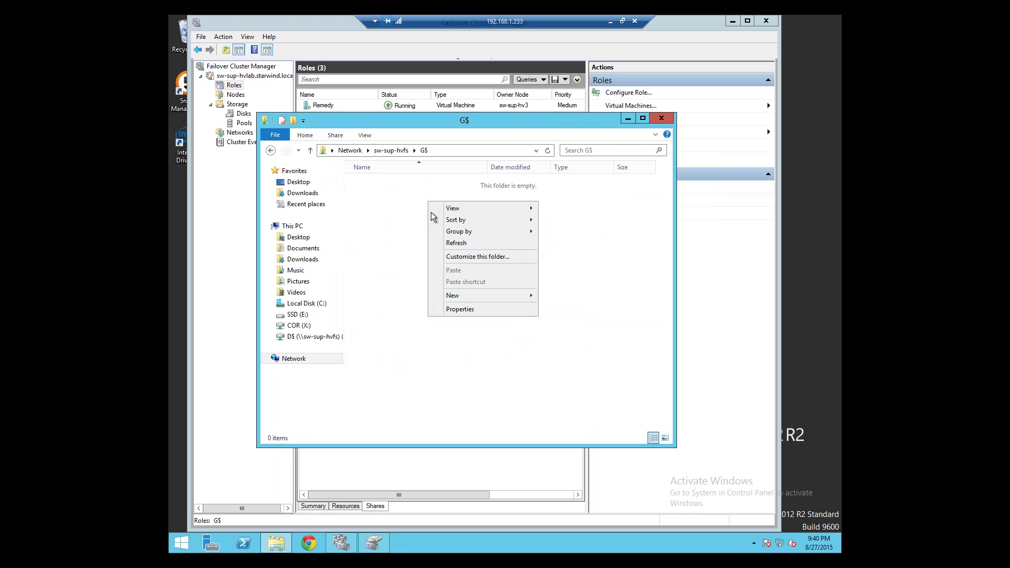
{"action": "mouse_move", "coordinate": [479, 297]}
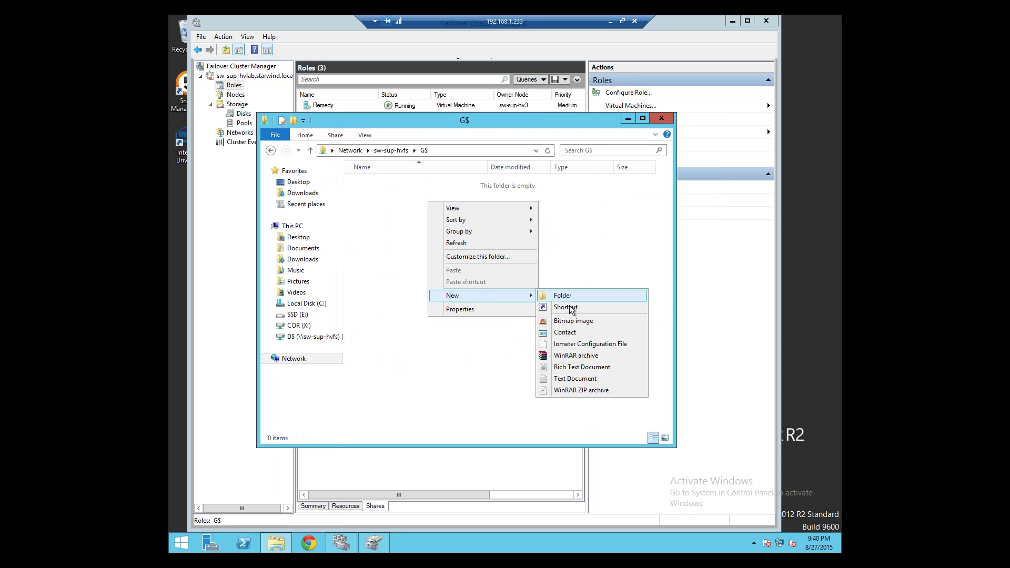
{"action": "left_click", "coordinate": [580, 297]}
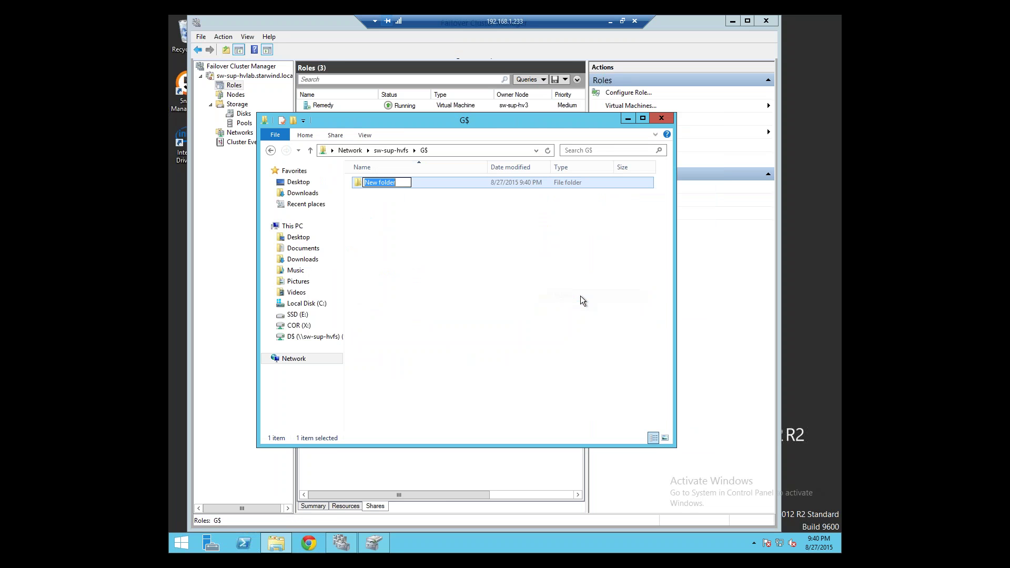
{"action": "type", "text": "asdf"}
{"action": "key", "text": "Return"}
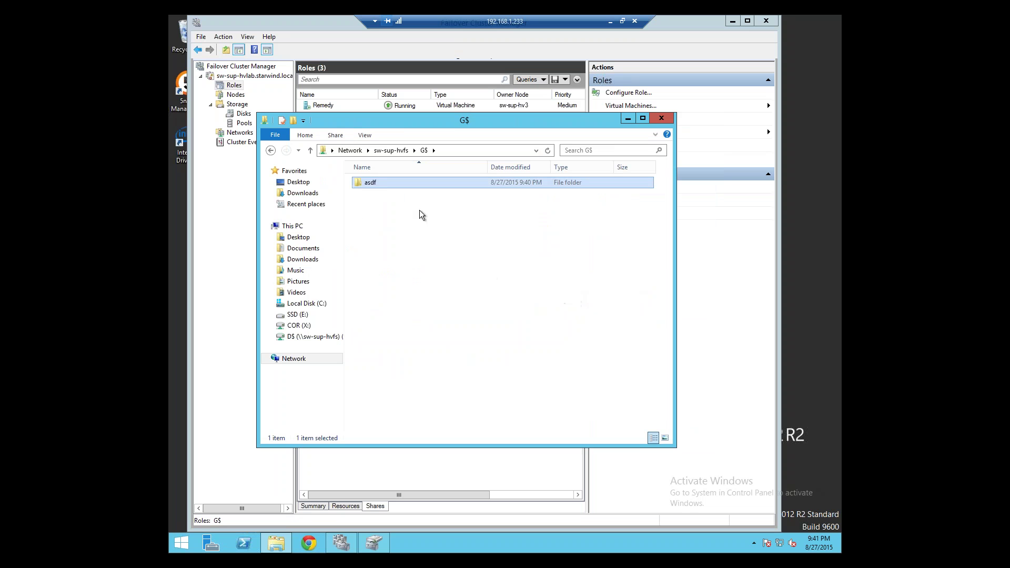
- Create a text document named asdfg inside the asdf folder
{"action": "double_click", "coordinate": [384, 183]}
{"action": "right_click", "coordinate": [356, 239]}
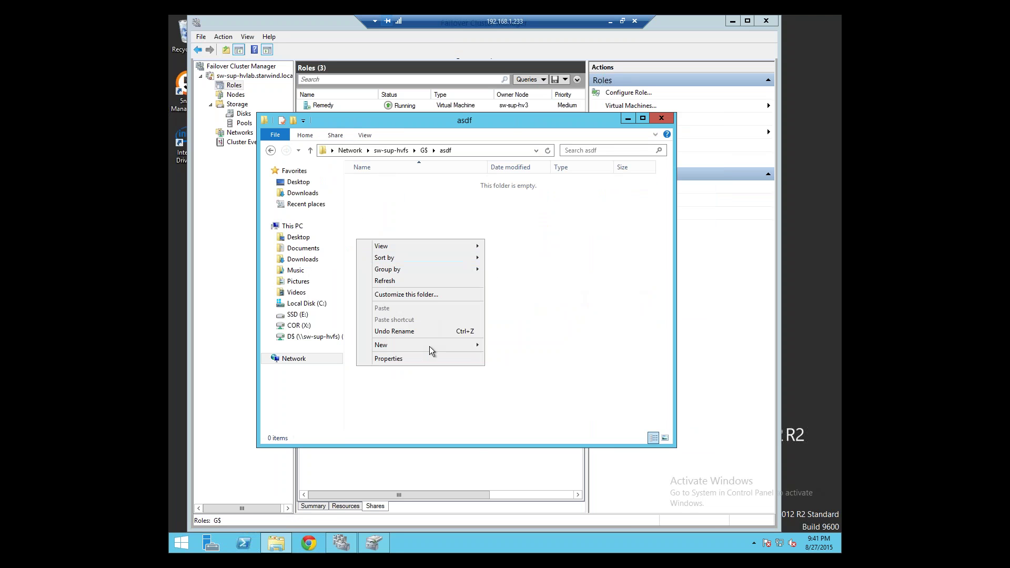
{"action": "mouse_move", "coordinate": [434, 346]}
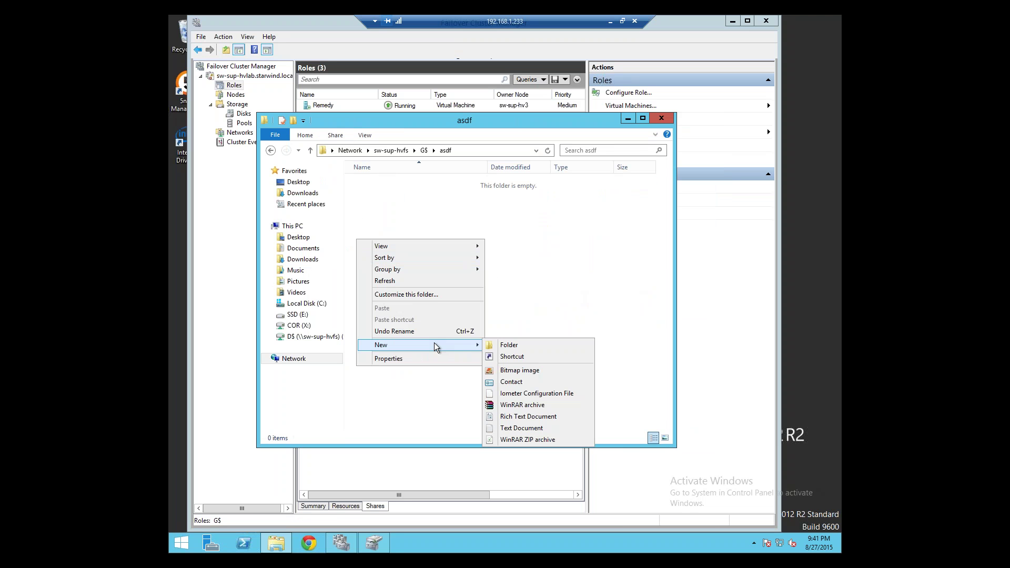
{"action": "left_click", "coordinate": [541, 428]}
{"action": "type", "text": "asdfg"}
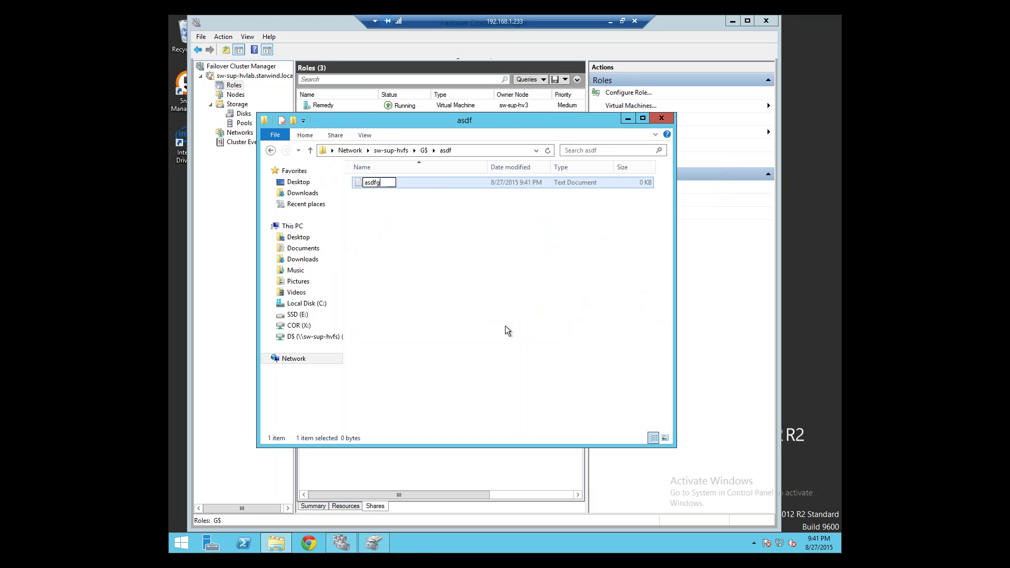
{"action": "key", "text": "Return"}
- Enter the text asdfg in the asdfg text document, save it and close it
{"action": "key", "text": "Return"}
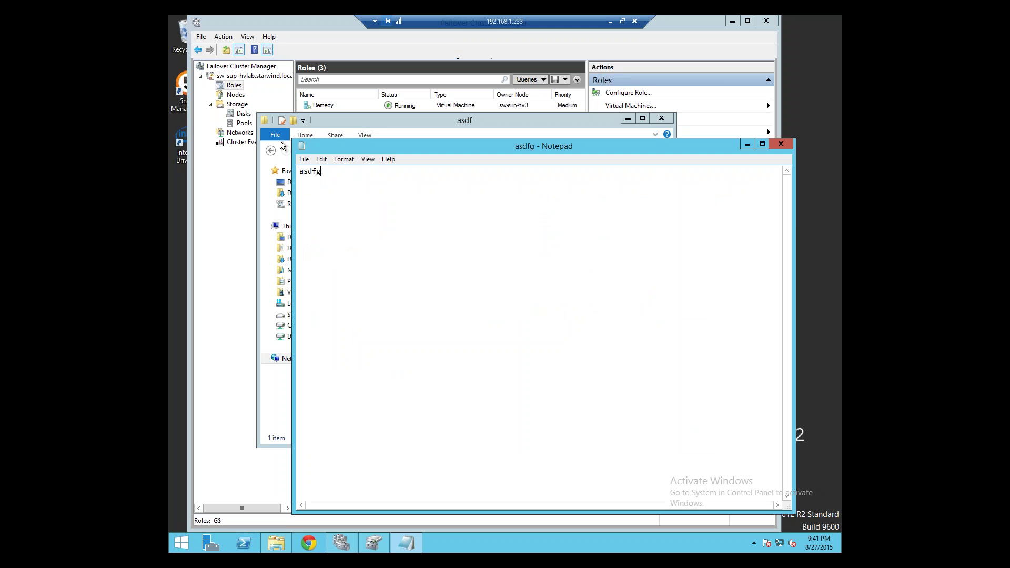
{"action": "left_click", "coordinate": [304, 159]}
{"action": "left_click", "coordinate": [326, 195]}
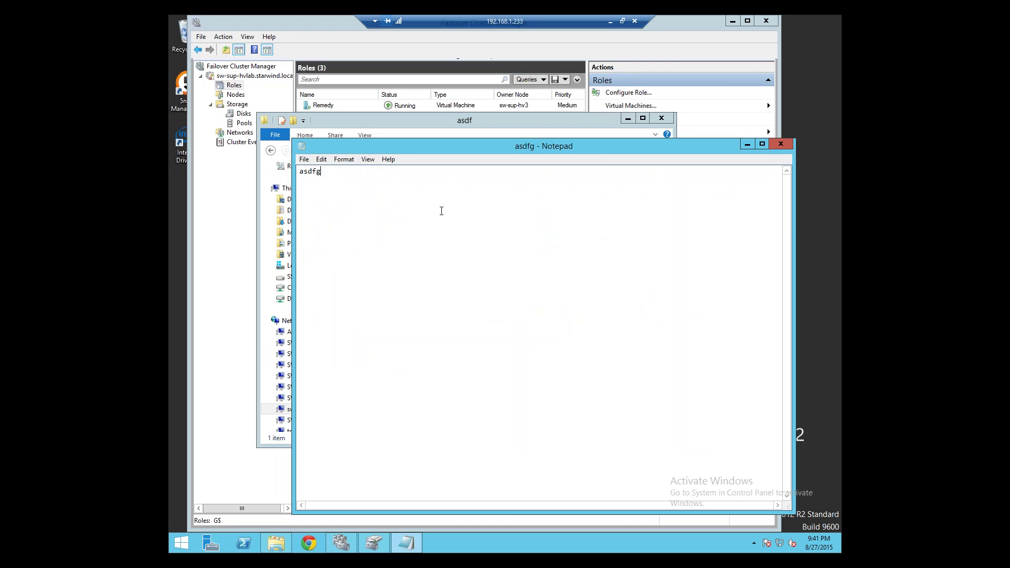
{"action": "left_click", "coordinate": [780, 144]}
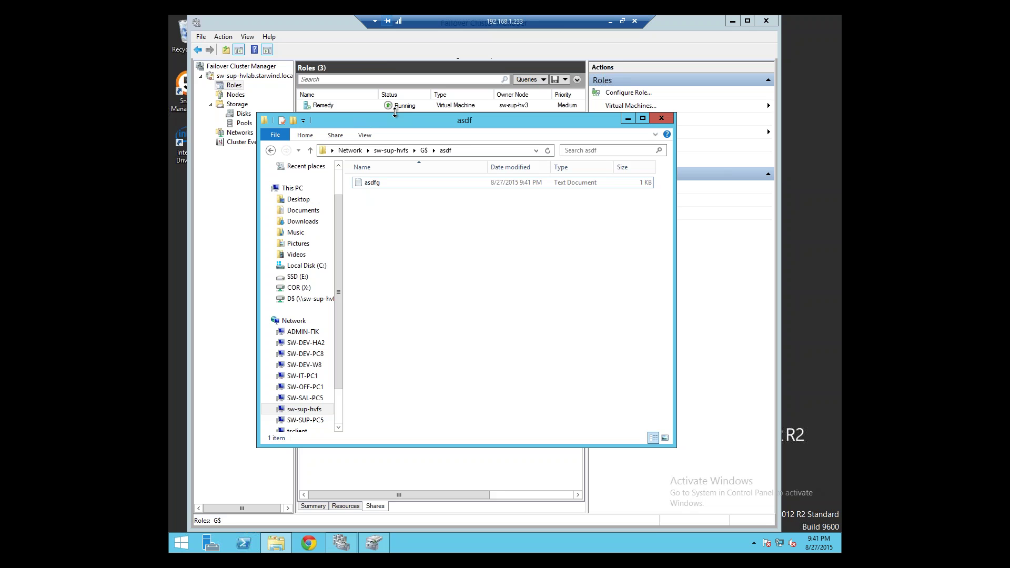
- Reopen the asdfg text document to check its saved content, close it and minimize the folder window
{"action": "left_click", "coordinate": [387, 184]}
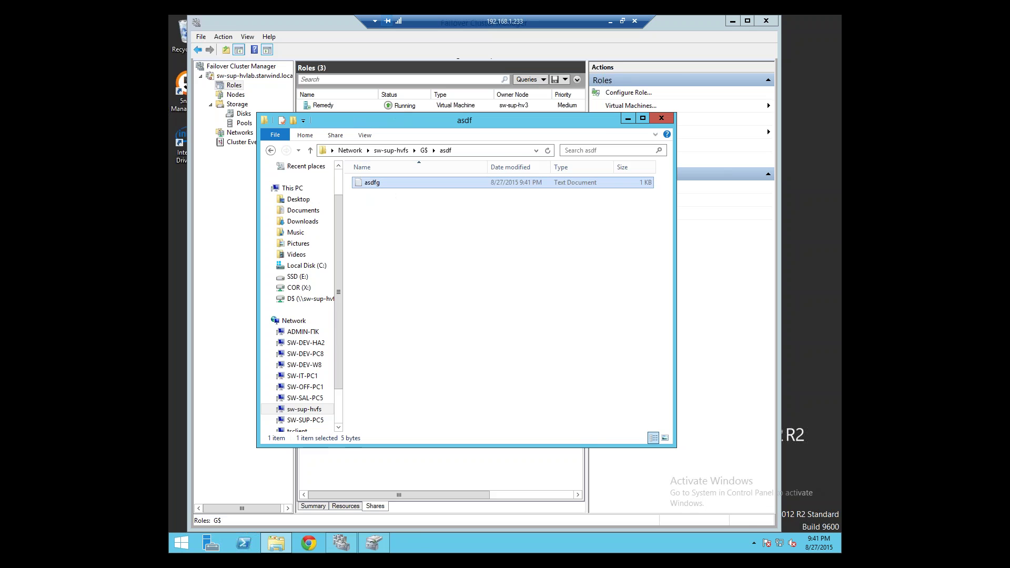
{"action": "double_click", "coordinate": [387, 183]}
{"action": "left_click", "coordinate": [781, 144]}
{"action": "left_click", "coordinate": [632, 119]}
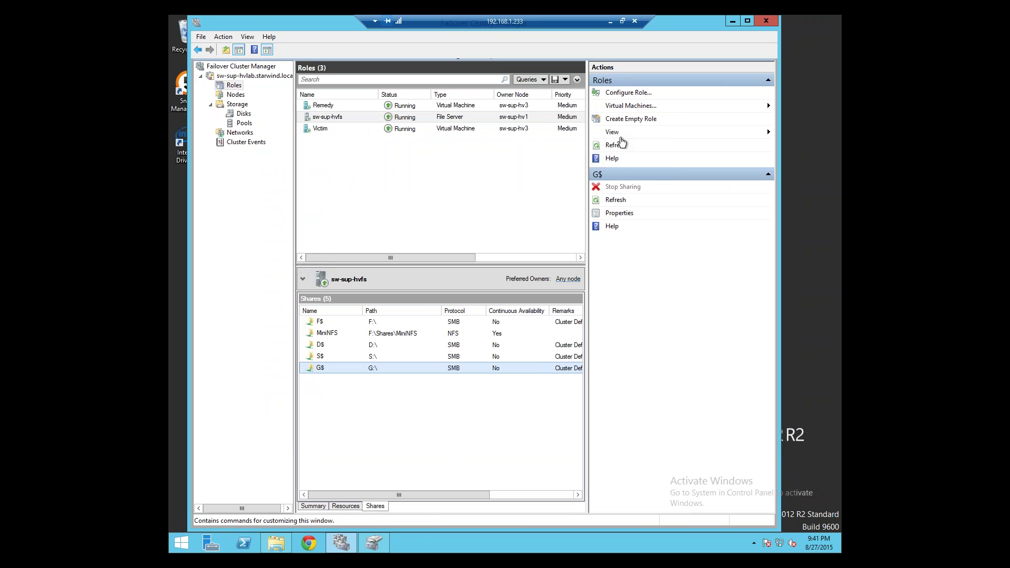
- Review the MiniNFS share's general, authentication, share permissions and NTFS permissions properties, and close them without changes
{"action": "left_click", "coordinate": [386, 333]}
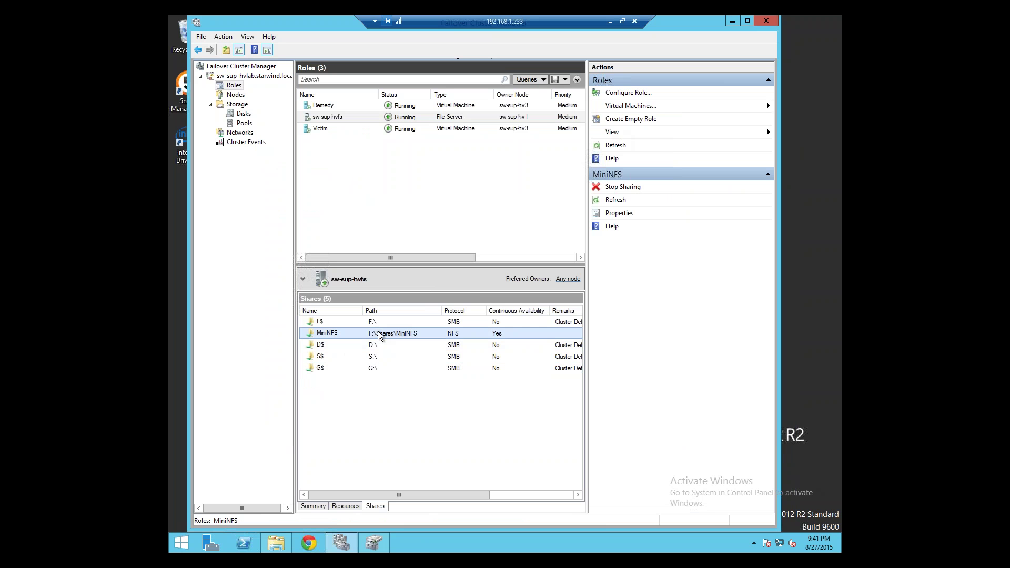
{"action": "right_click", "coordinate": [380, 332]}
{"action": "left_click", "coordinate": [406, 367]}
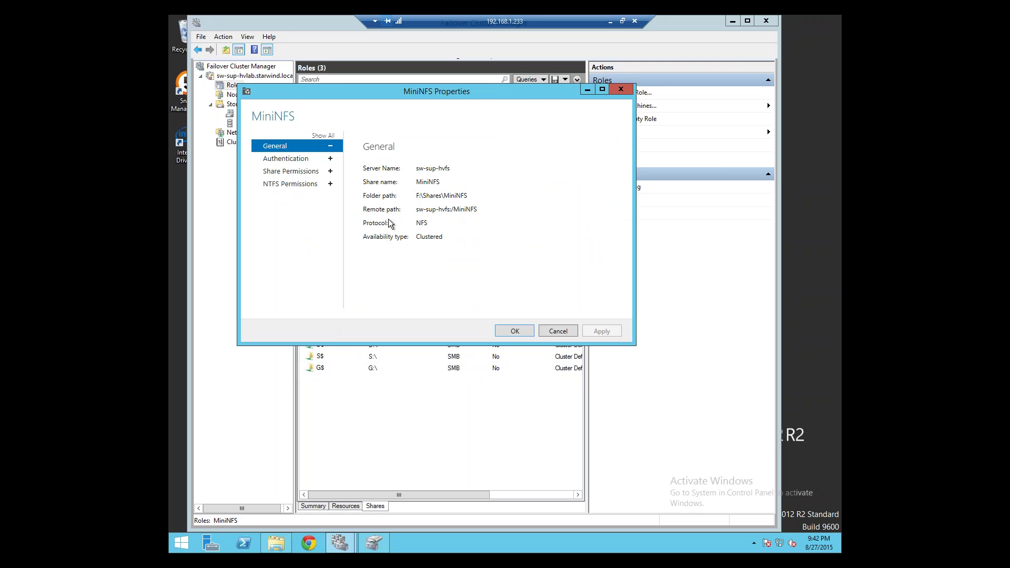
{"action": "left_click", "coordinate": [274, 158]}
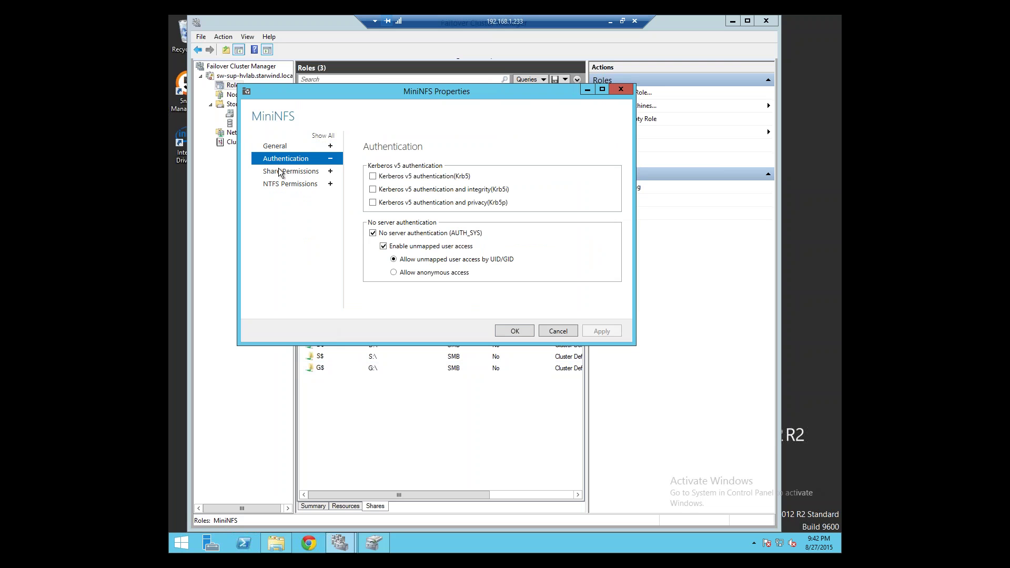
{"action": "left_click", "coordinate": [282, 173]}
{"action": "left_click", "coordinate": [289, 185]}
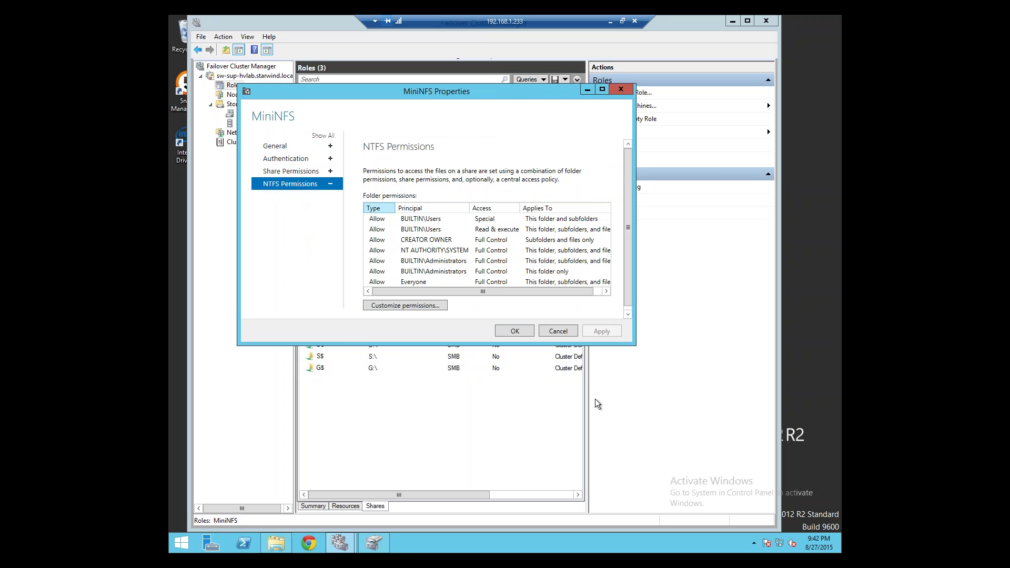
{"action": "left_click", "coordinate": [571, 332]}
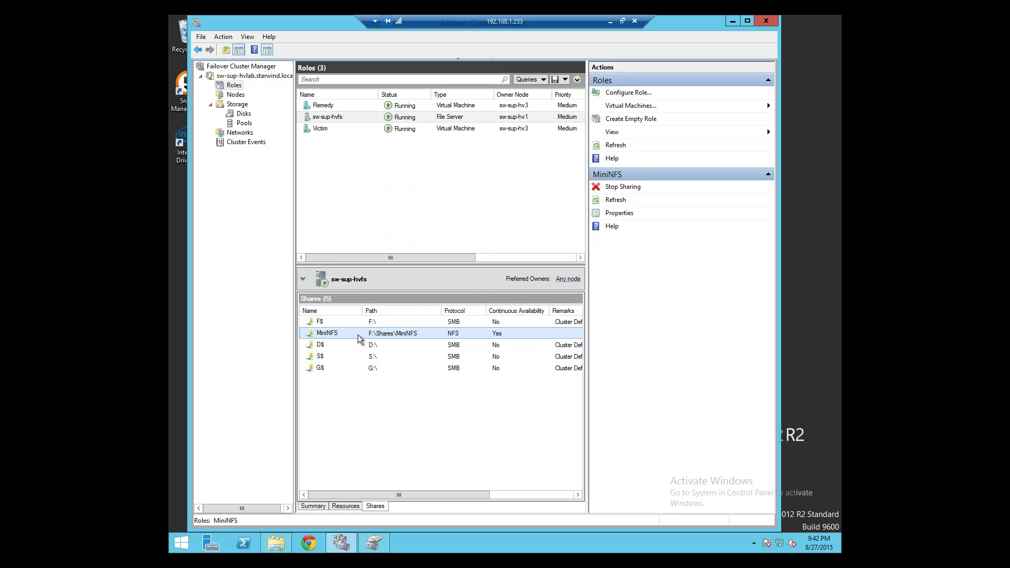
- Check the cluster disks and their role assignments, and return to the MiniNFS share of the file server role
{"action": "left_click", "coordinate": [322, 367]}
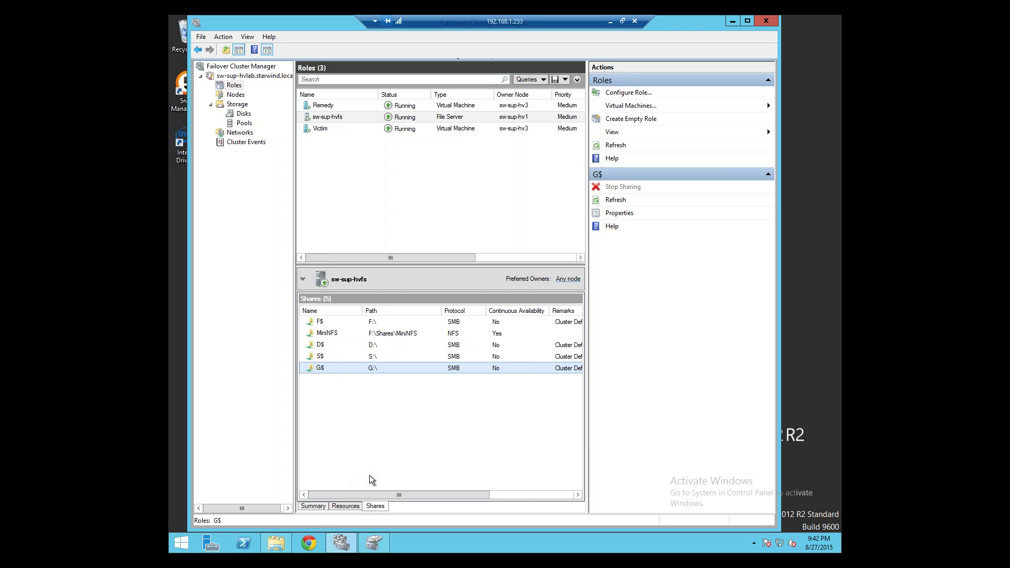
{"action": "left_click", "coordinate": [245, 115]}
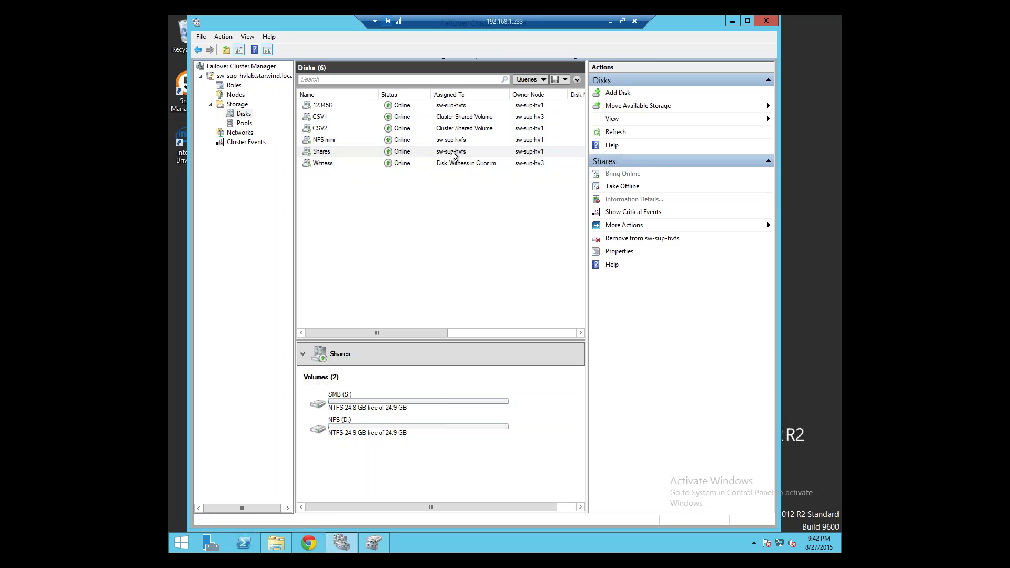
{"action": "left_click", "coordinate": [233, 86]}
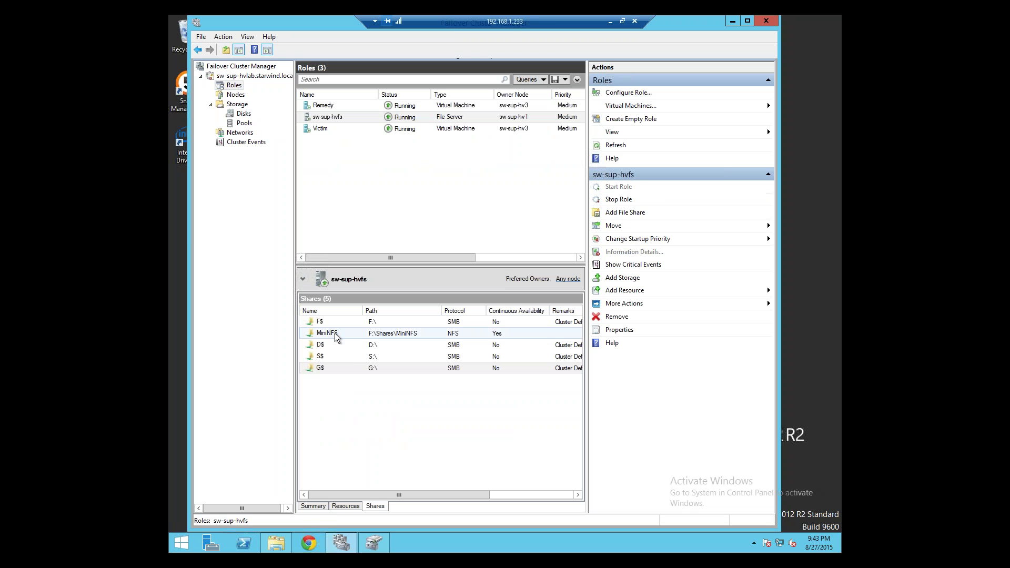
{"action": "left_click", "coordinate": [327, 333]}
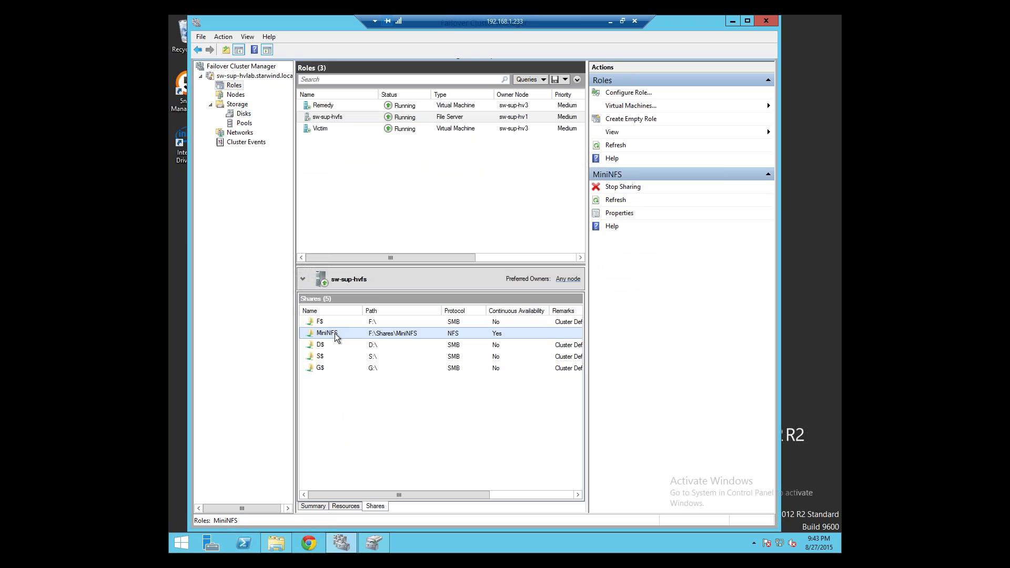
{"action": "right_click", "coordinate": [337, 337]}
{"action": "left_click", "coordinate": [342, 211]}
- Start a new file share on the sw-sup-hvfs role with the NFS Share - Quick profile, look through the available volumes, and cancel
{"action": "left_click", "coordinate": [339, 116]}
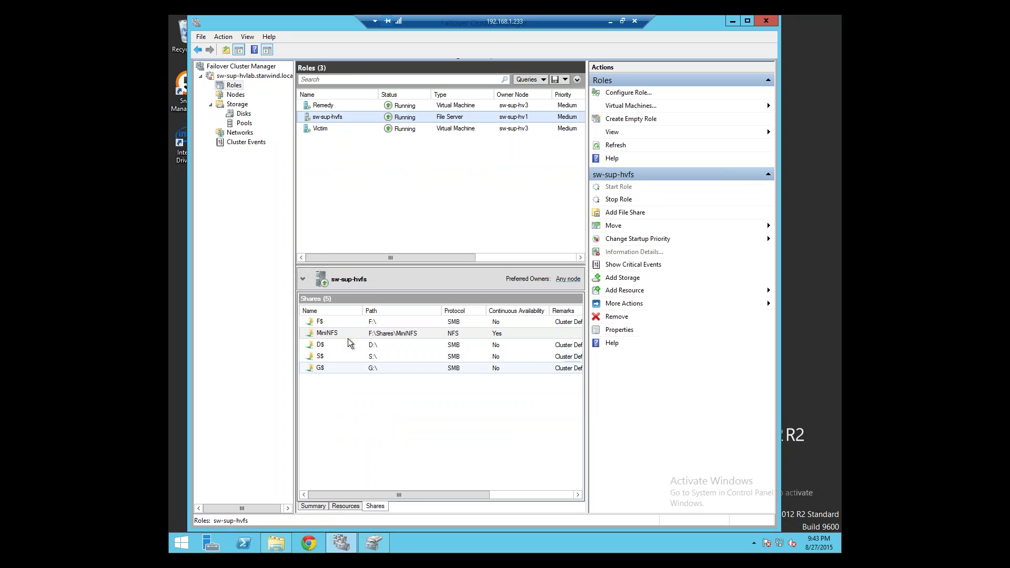
{"action": "right_click", "coordinate": [316, 116]}
{"action": "left_click", "coordinate": [342, 147]}
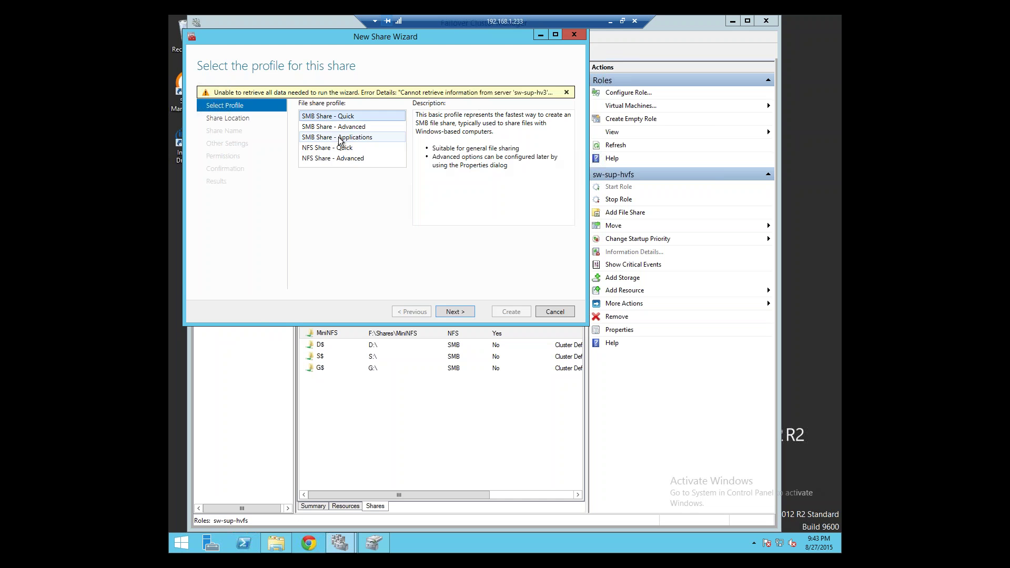
{"action": "left_click", "coordinate": [339, 138]}
{"action": "left_click", "coordinate": [339, 148]}
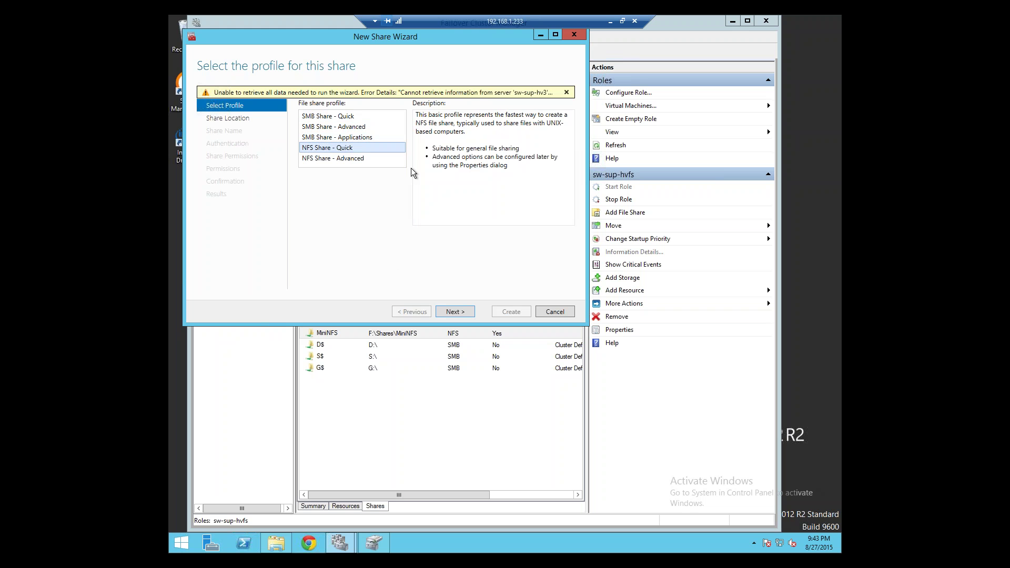
{"action": "left_click", "coordinate": [462, 314]}
{"action": "left_click", "coordinate": [366, 213]}
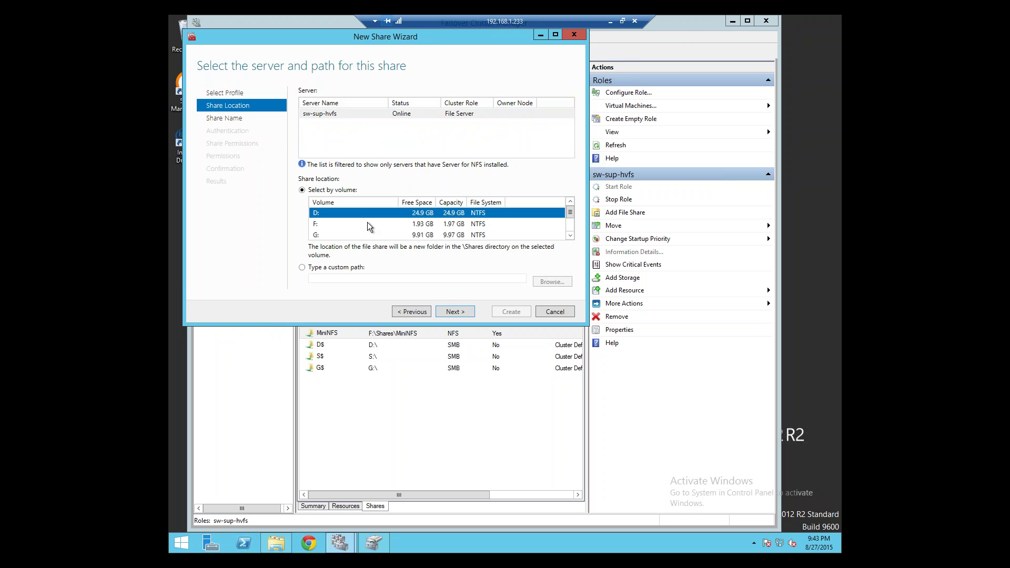
{"action": "left_click", "coordinate": [367, 235]}
{"action": "left_click_drag", "start_coordinate": [568, 217], "coordinate": [571, 210]}
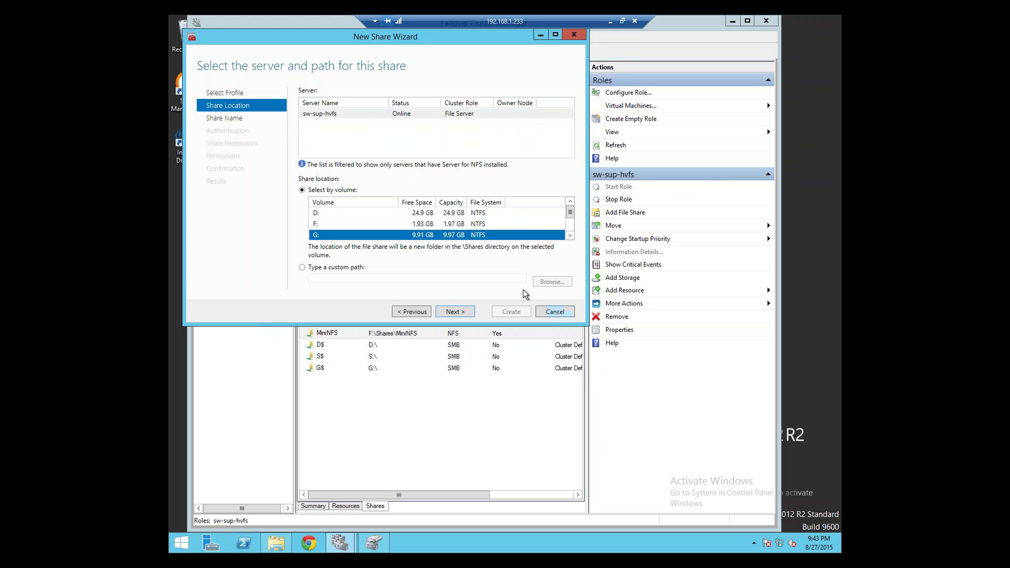
{"action": "left_click", "coordinate": [420, 224]}
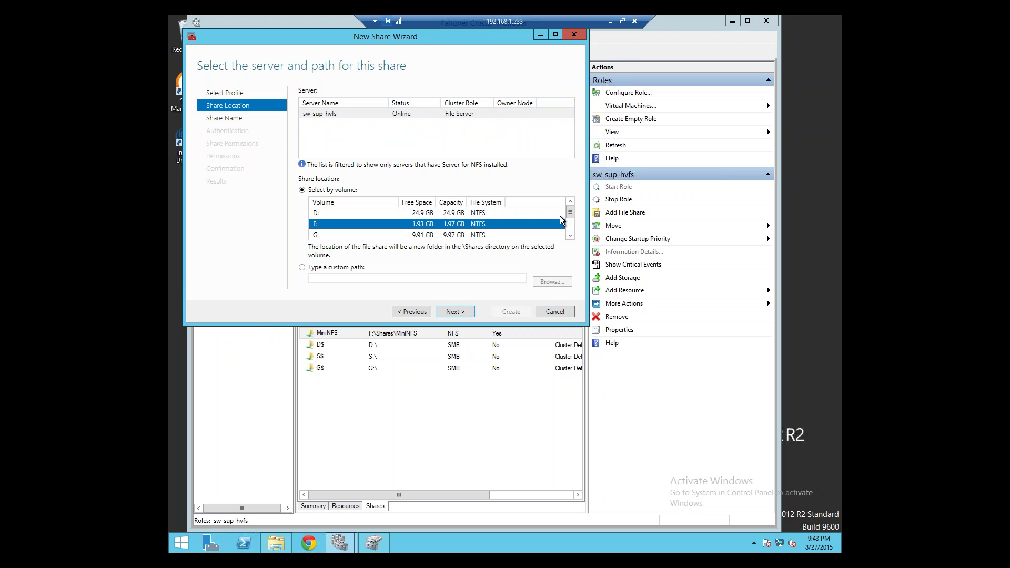
{"action": "scroll", "coordinate": [570, 231], "scroll_direction": "down", "scroll_amount": 2}
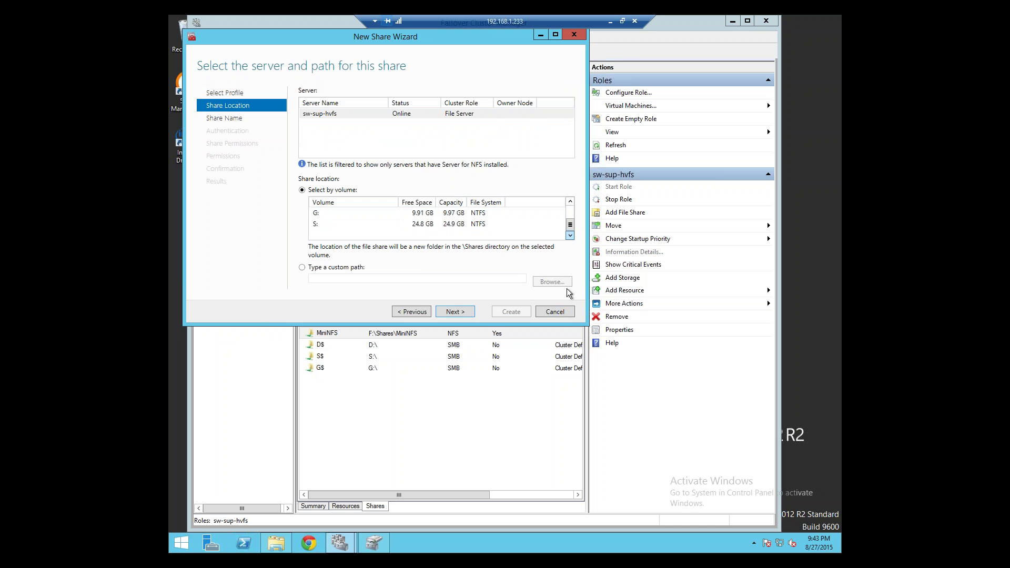
{"action": "left_click", "coordinate": [567, 314]}
{"action": "left_click", "coordinate": [532, 314]}
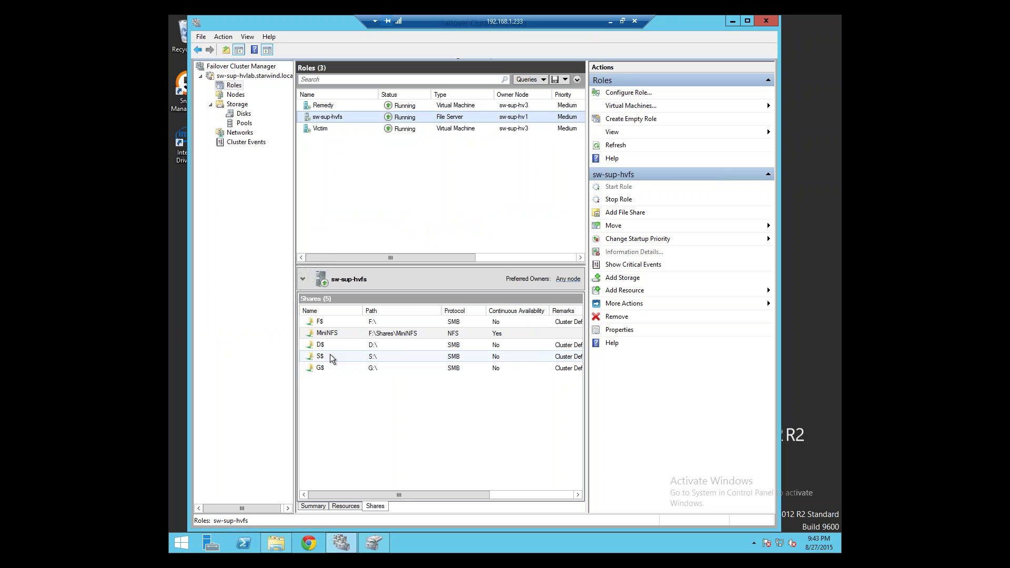
- Examine the MiniNFS share's server name, folder path and remote path in its properties, and close them
{"action": "left_click", "coordinate": [330, 355]}
{"action": "left_click", "coordinate": [326, 332]}
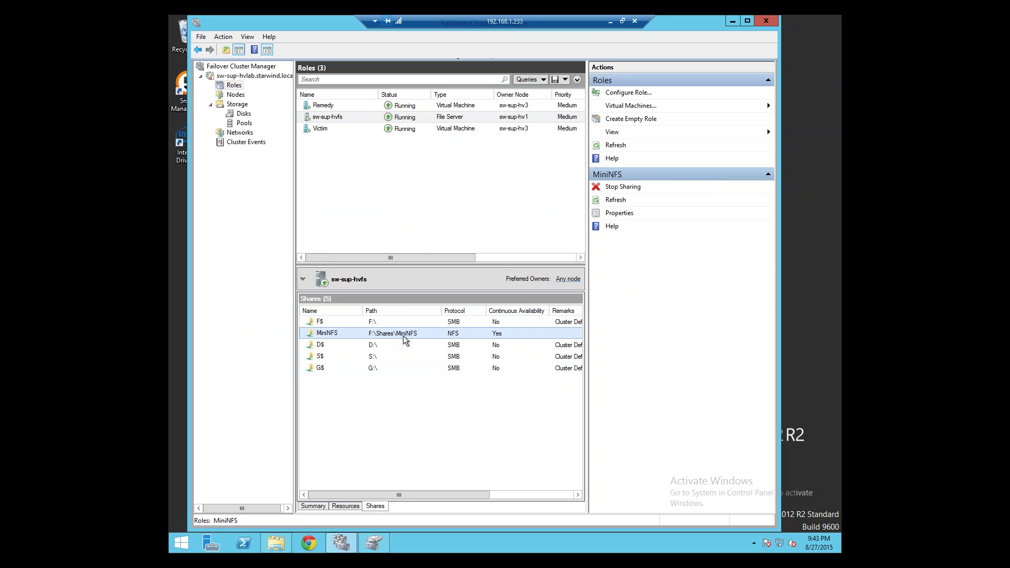
{"action": "right_click", "coordinate": [452, 337]}
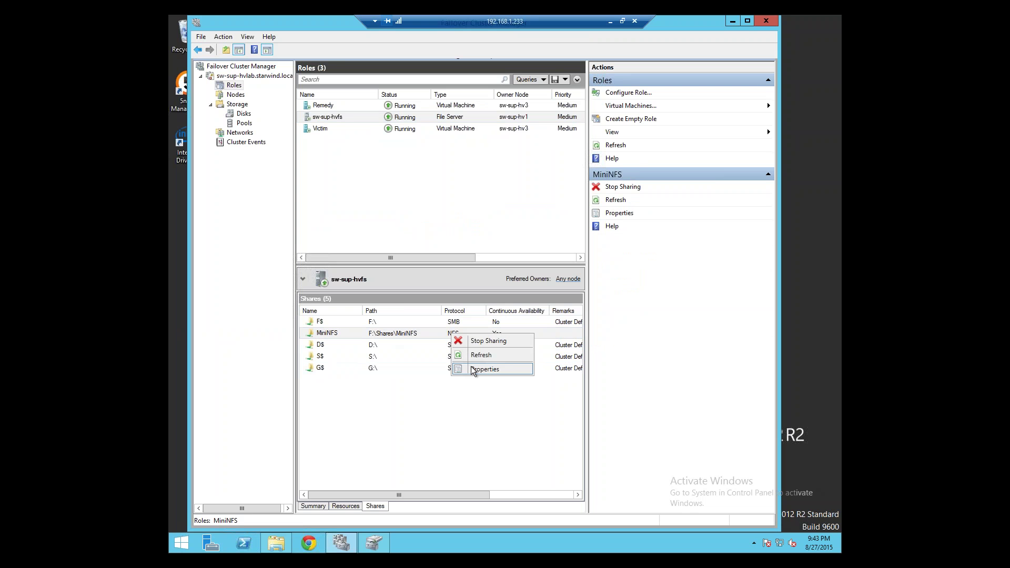
{"action": "left_click", "coordinate": [473, 370]}
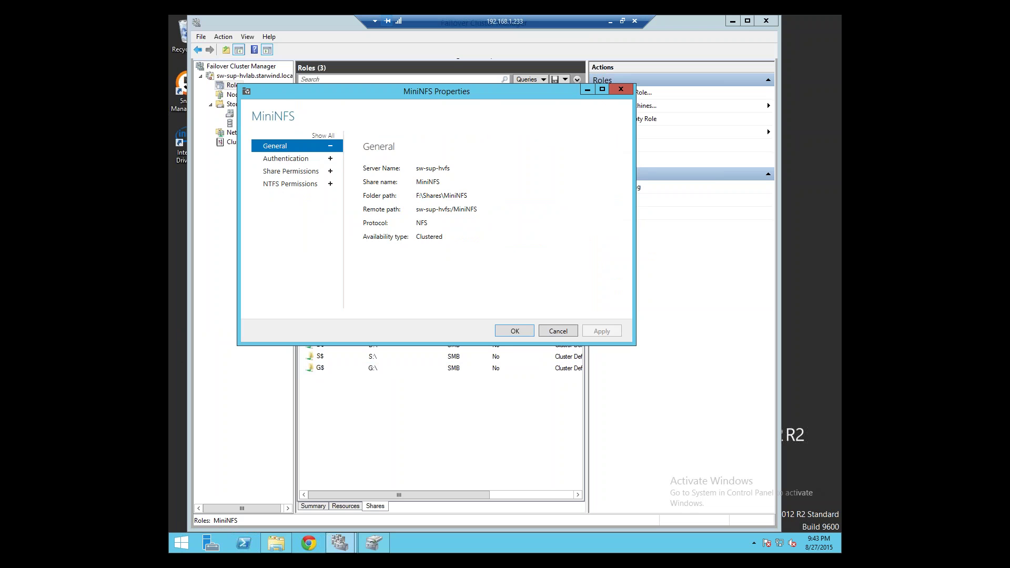
{"action": "left_click", "coordinate": [558, 331]}
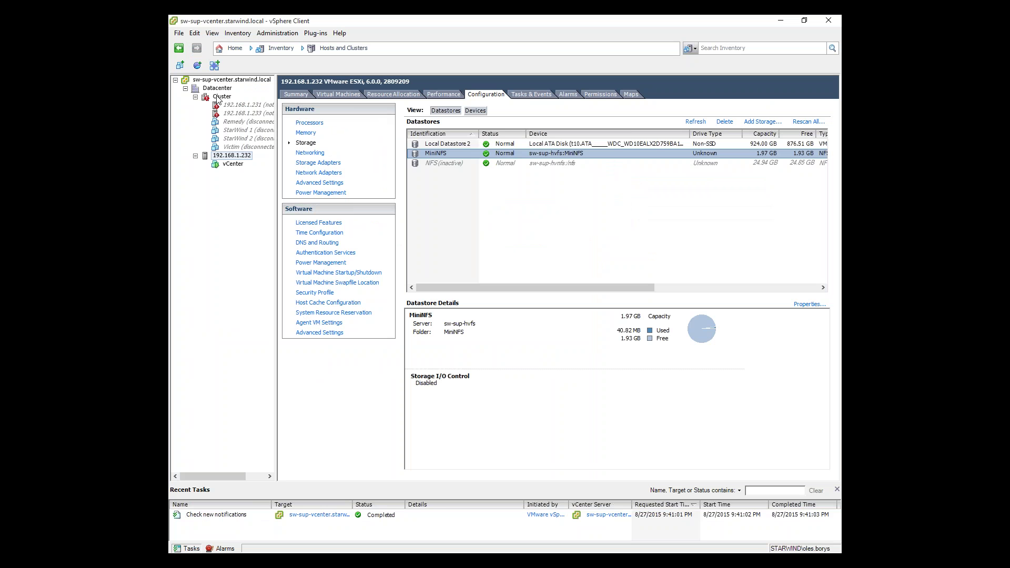
- In vSphere Client, view the Cluster object and the storage configuration of host 192.168.1.232
{"action": "left_click", "coordinate": [222, 96]}
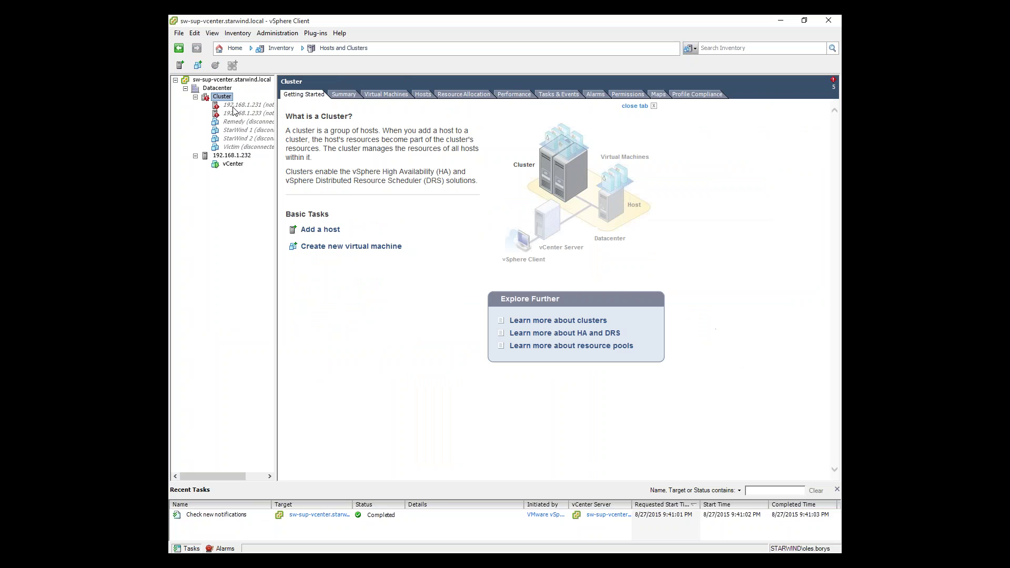
{"action": "left_click", "coordinate": [241, 156]}
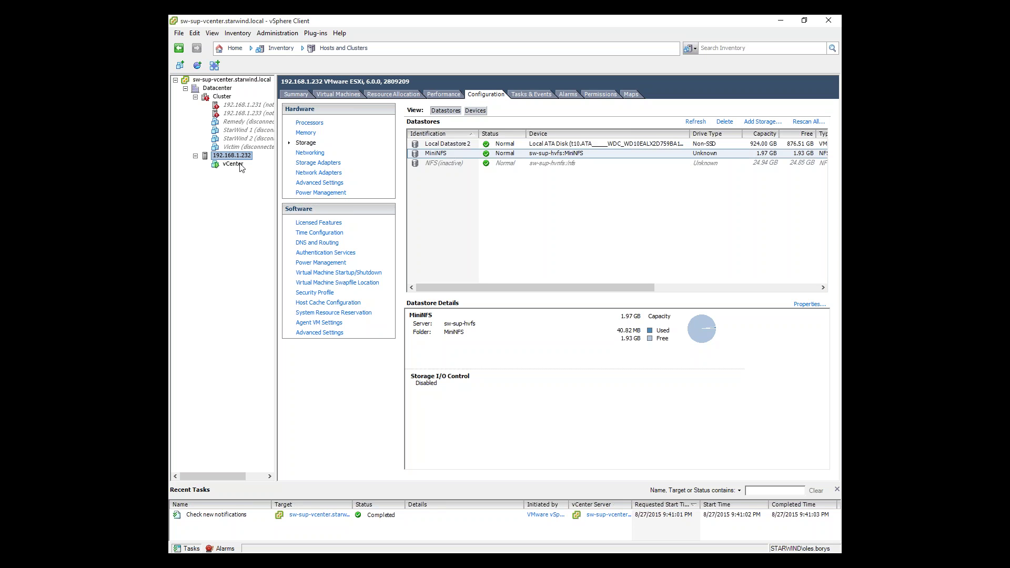
- Check the MiniNFS datastore's details, review the server, folder and datastore name settings for adding Network File System storage, and cancel
{"action": "left_click", "coordinate": [514, 155]}
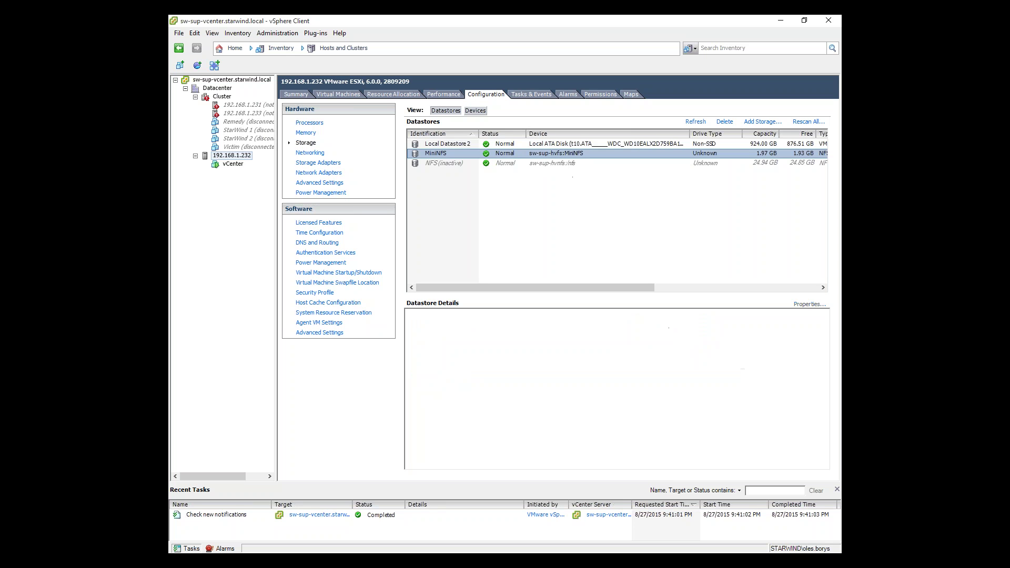
{"action": "left_click_drag", "start_coordinate": [551, 289], "coordinate": [475, 307]}
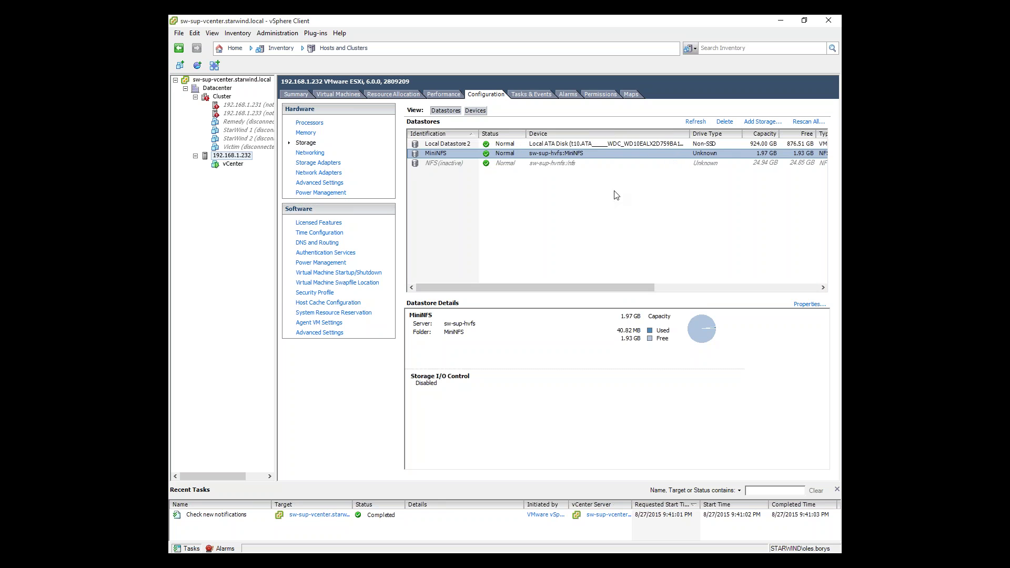
{"action": "left_click", "coordinate": [762, 125]}
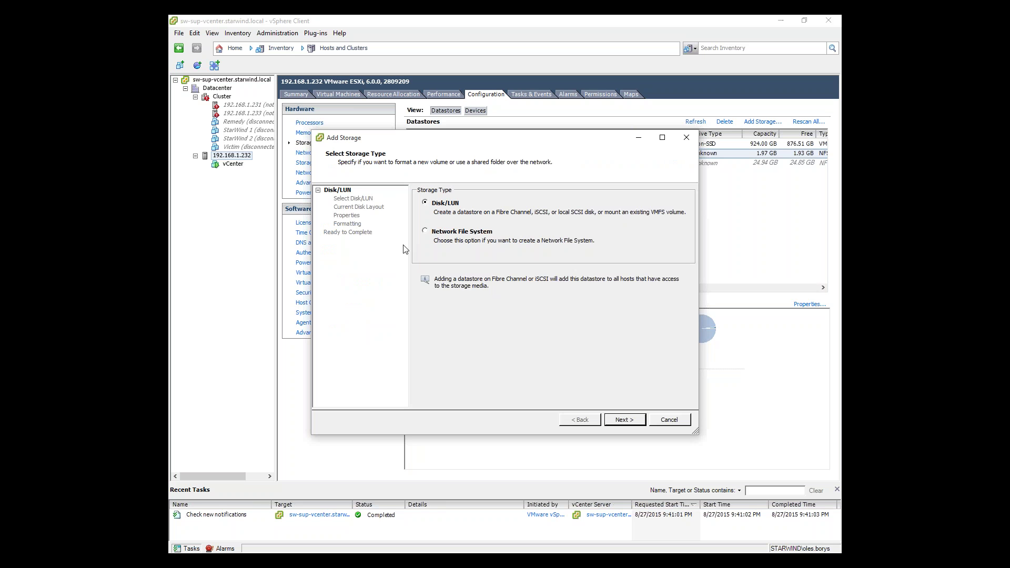
{"action": "left_click", "coordinate": [424, 231]}
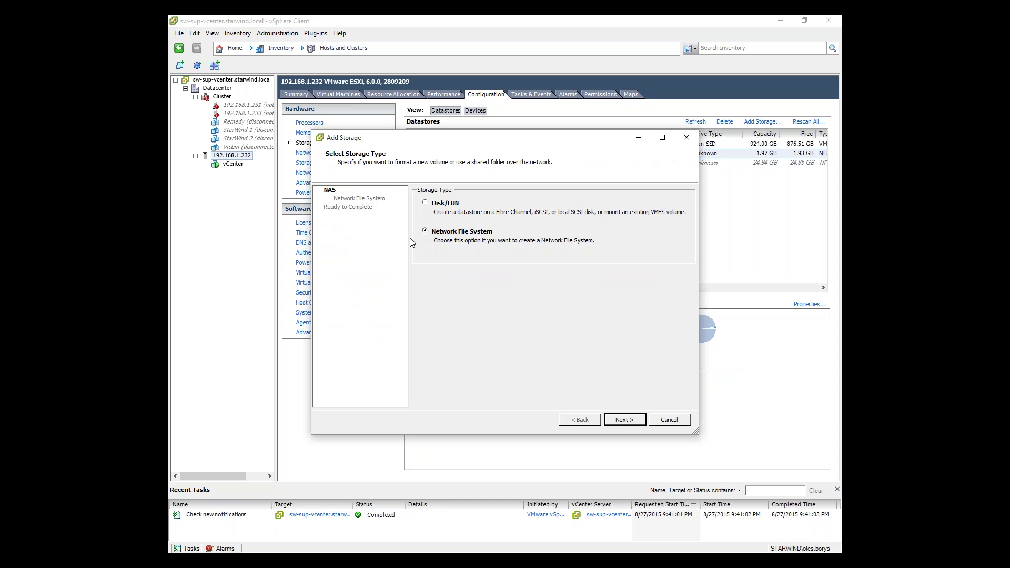
{"action": "left_click", "coordinate": [619, 419]}
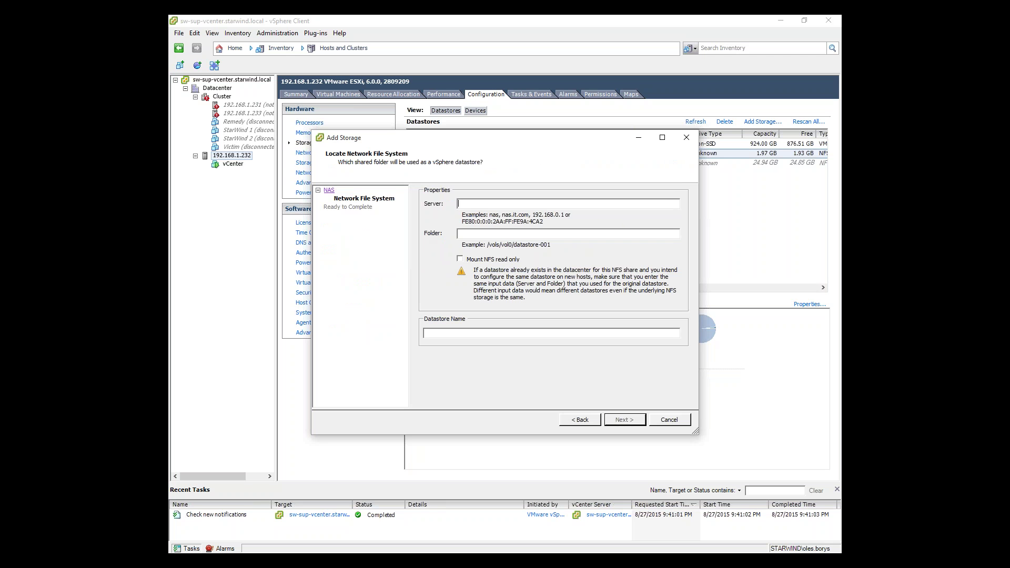
{"action": "left_click", "coordinate": [470, 231]}
{"action": "left_click", "coordinate": [453, 332]}
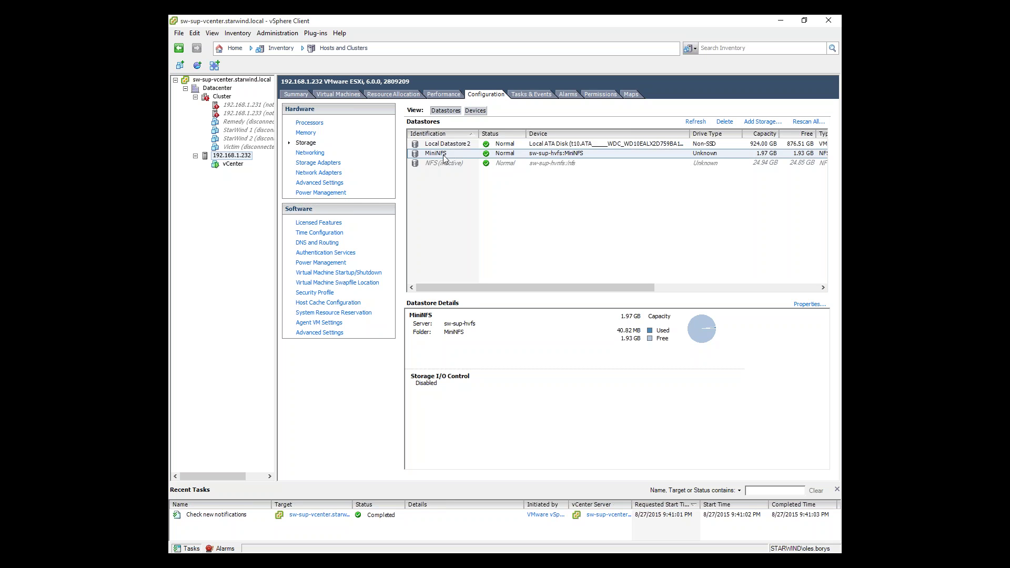
- Look through the actions available for the MiniNFS datastore and dismiss them without choosing one
{"action": "left_click", "coordinate": [443, 156]}
{"action": "right_click", "coordinate": [461, 167]}
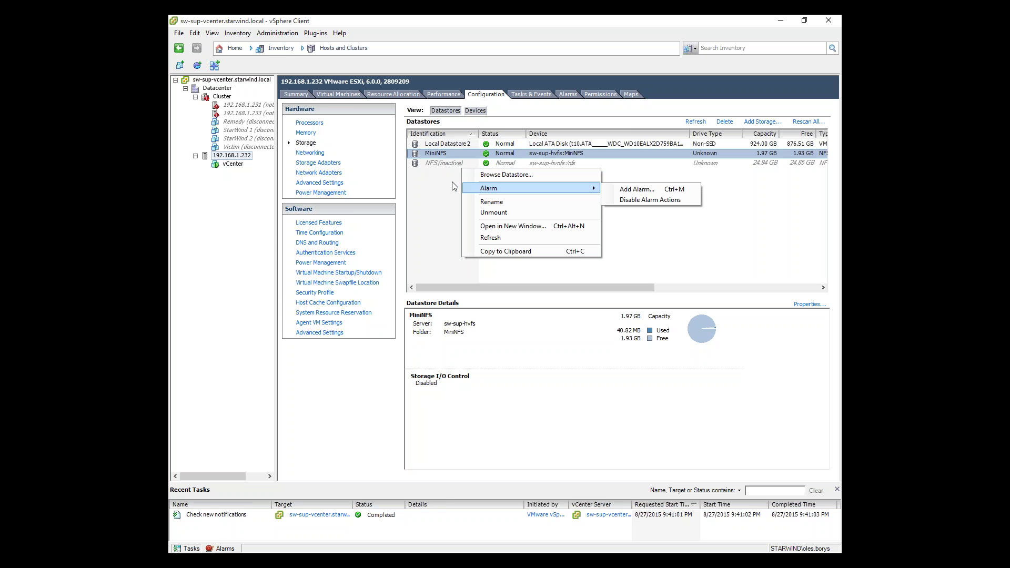
{"action": "left_click", "coordinate": [453, 186]}
{"action": "left_click", "coordinate": [425, 154]}
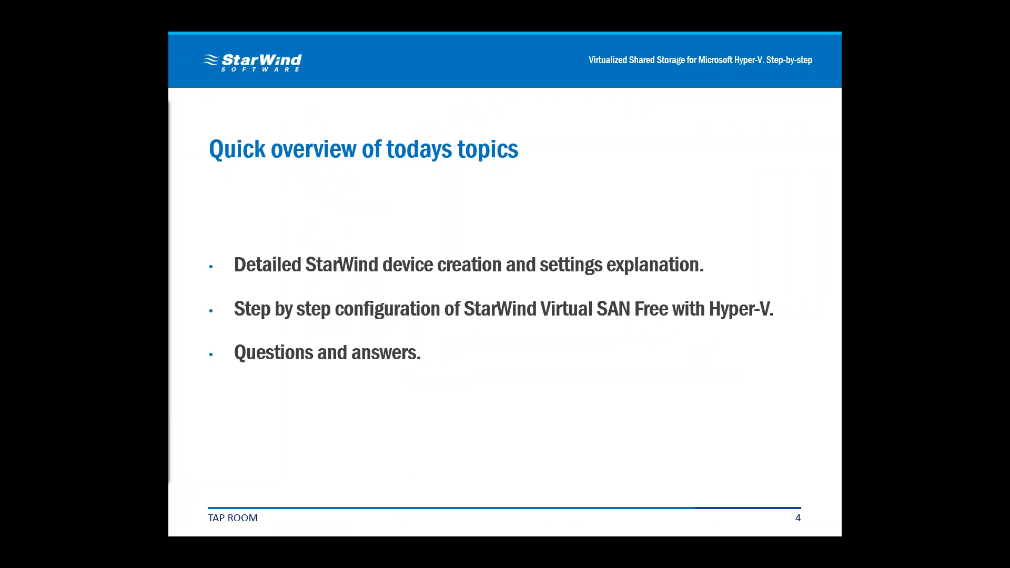
{"action": "key", "text": "Right"}
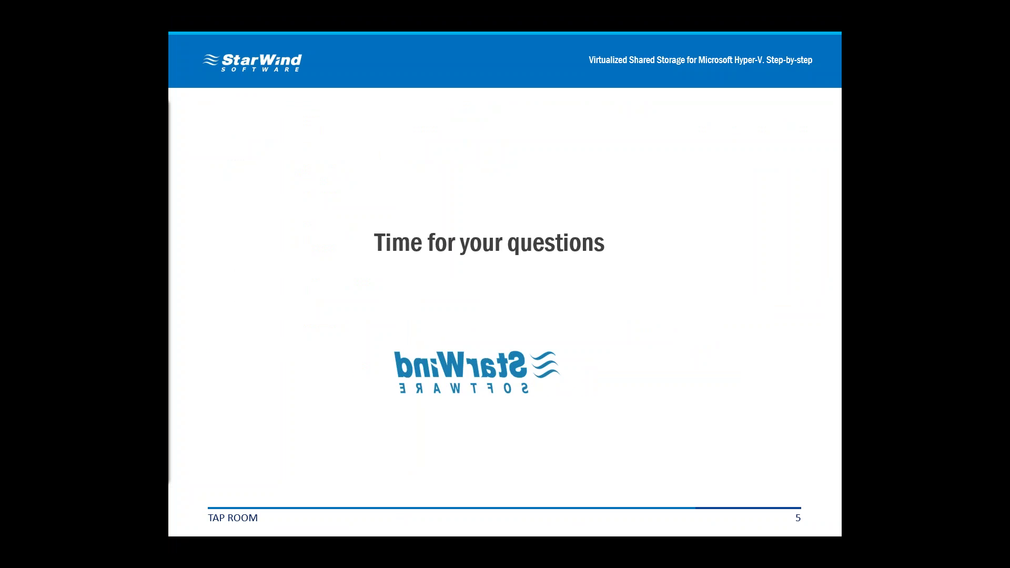